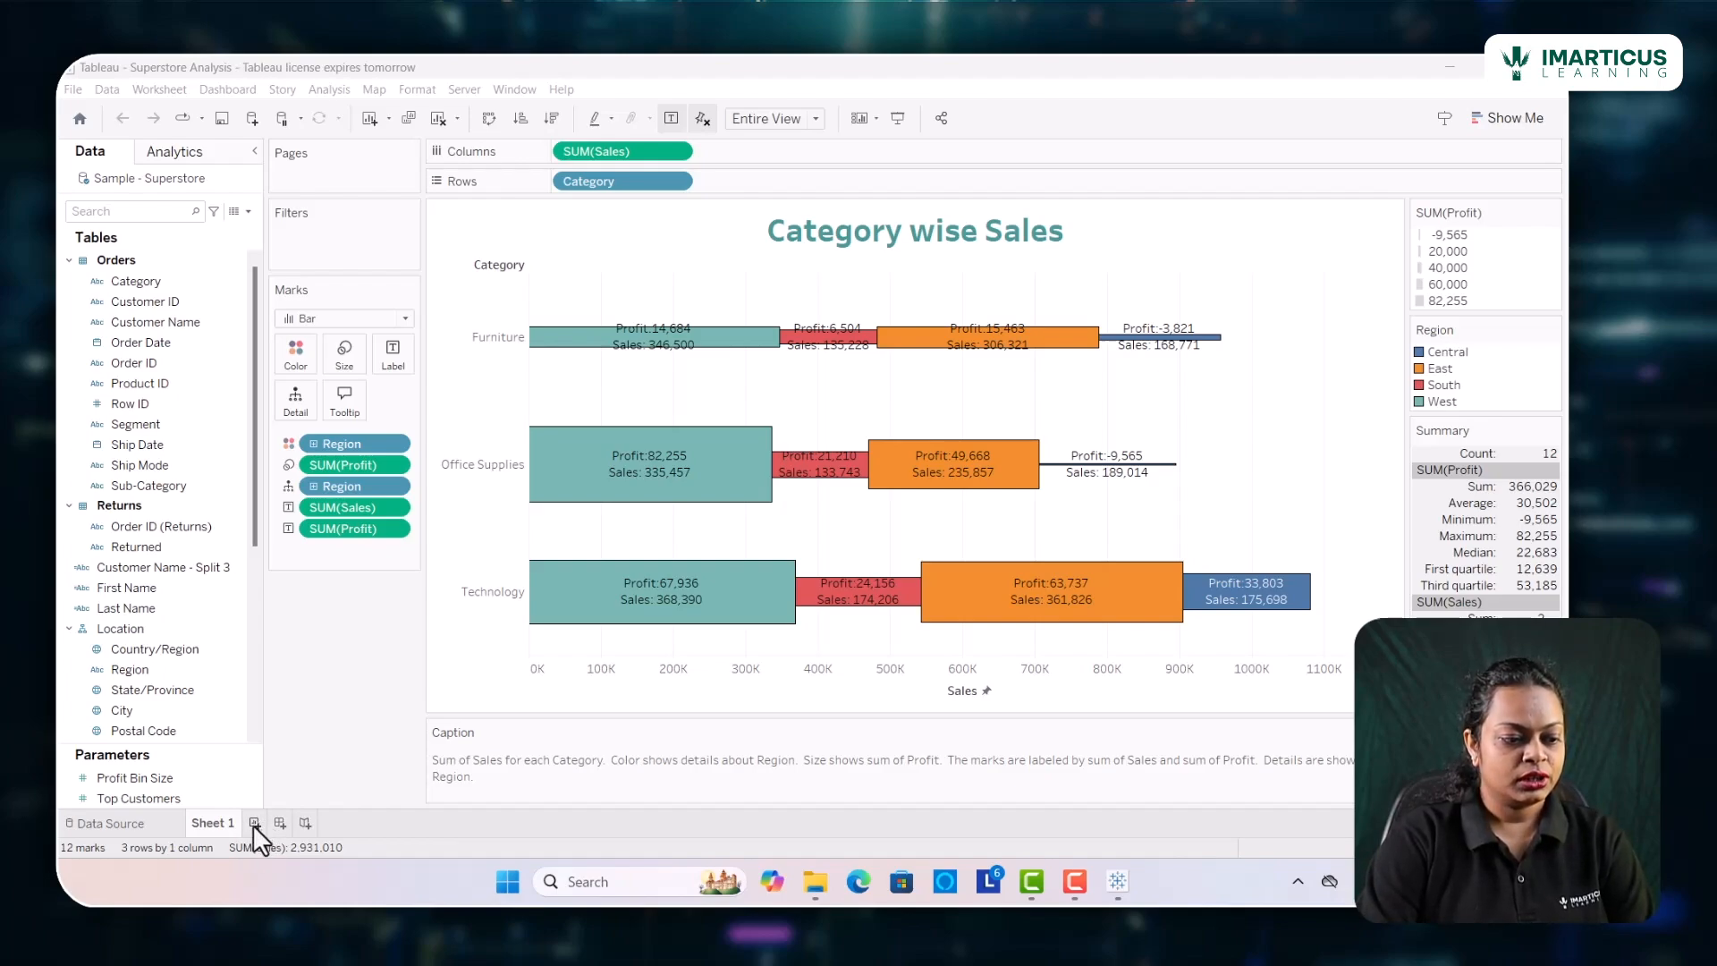
# Create a new worksheet with State/Province on Rows and Sales on Columns, with the chart type suggestions open
pyautogui.click(254, 823)
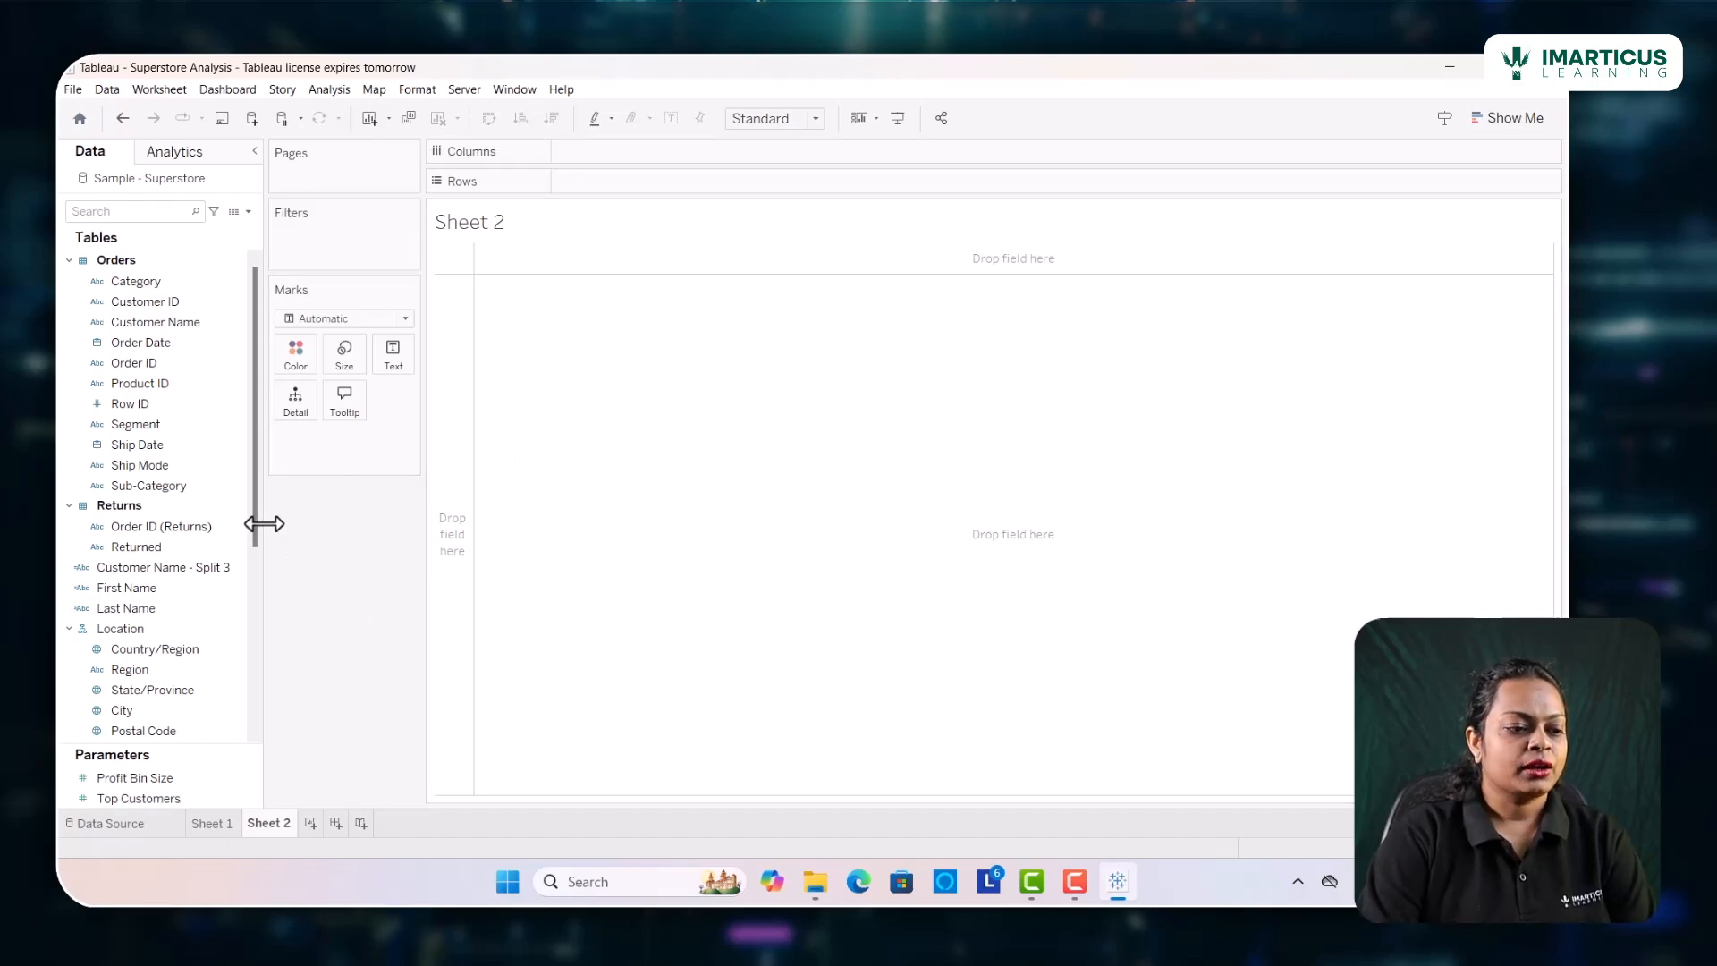
pyautogui.click(1525, 116)
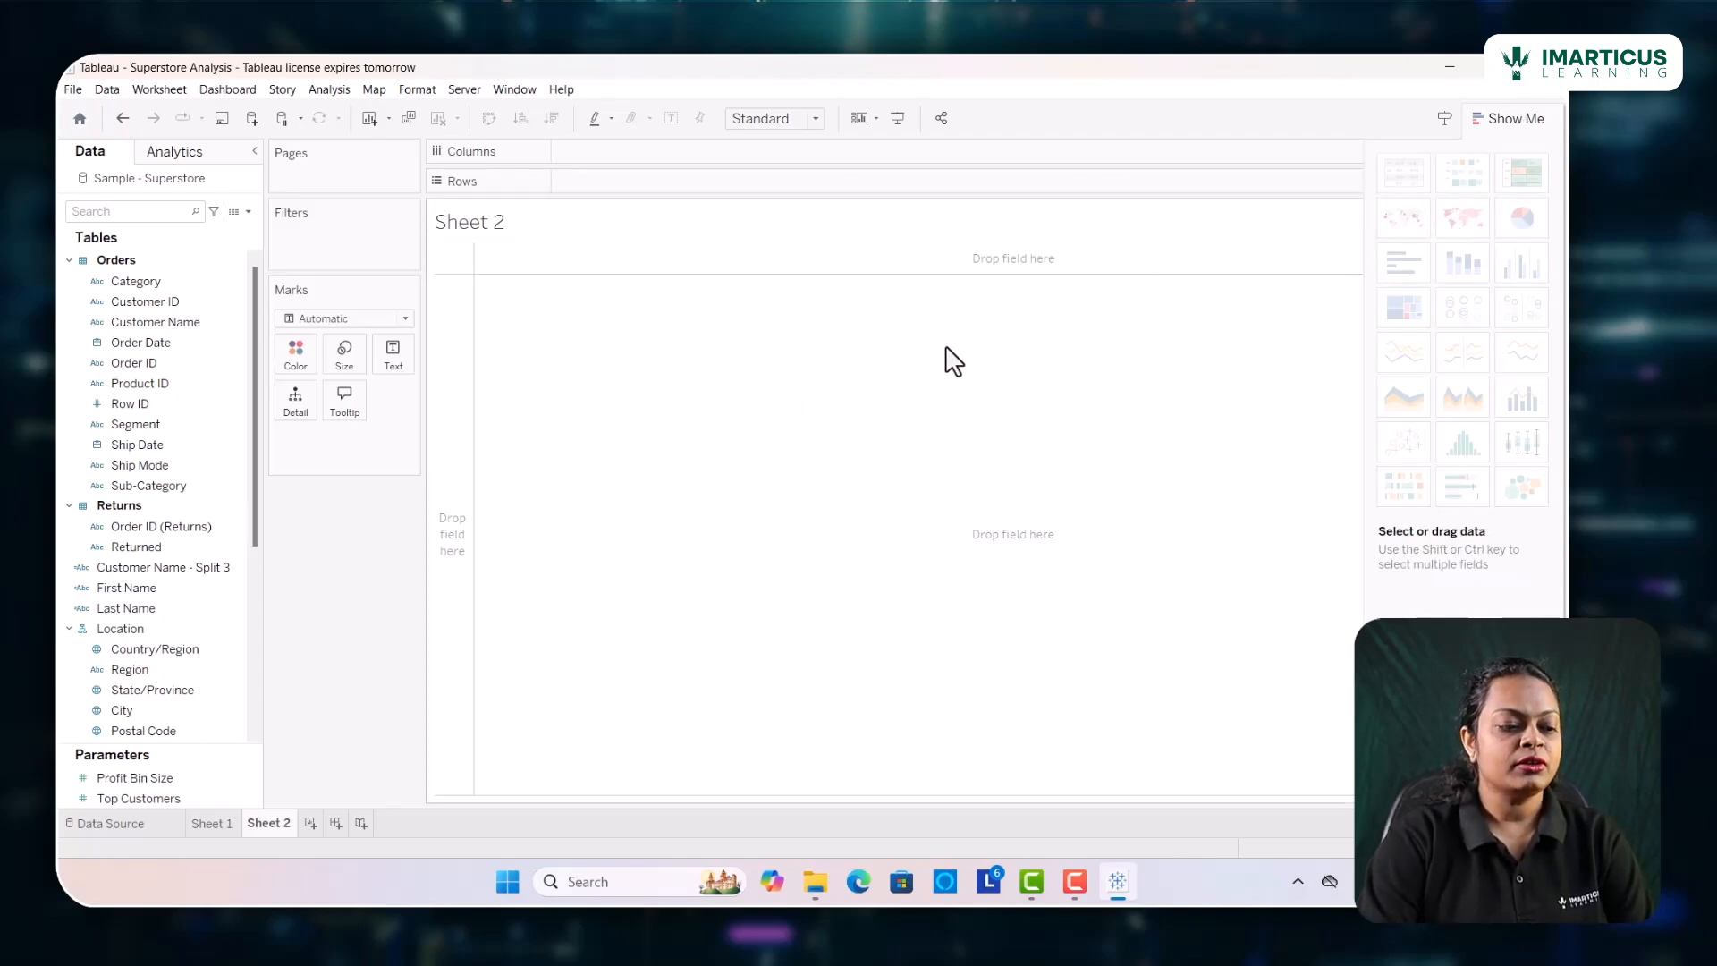
pyautogui.click(238, 646)
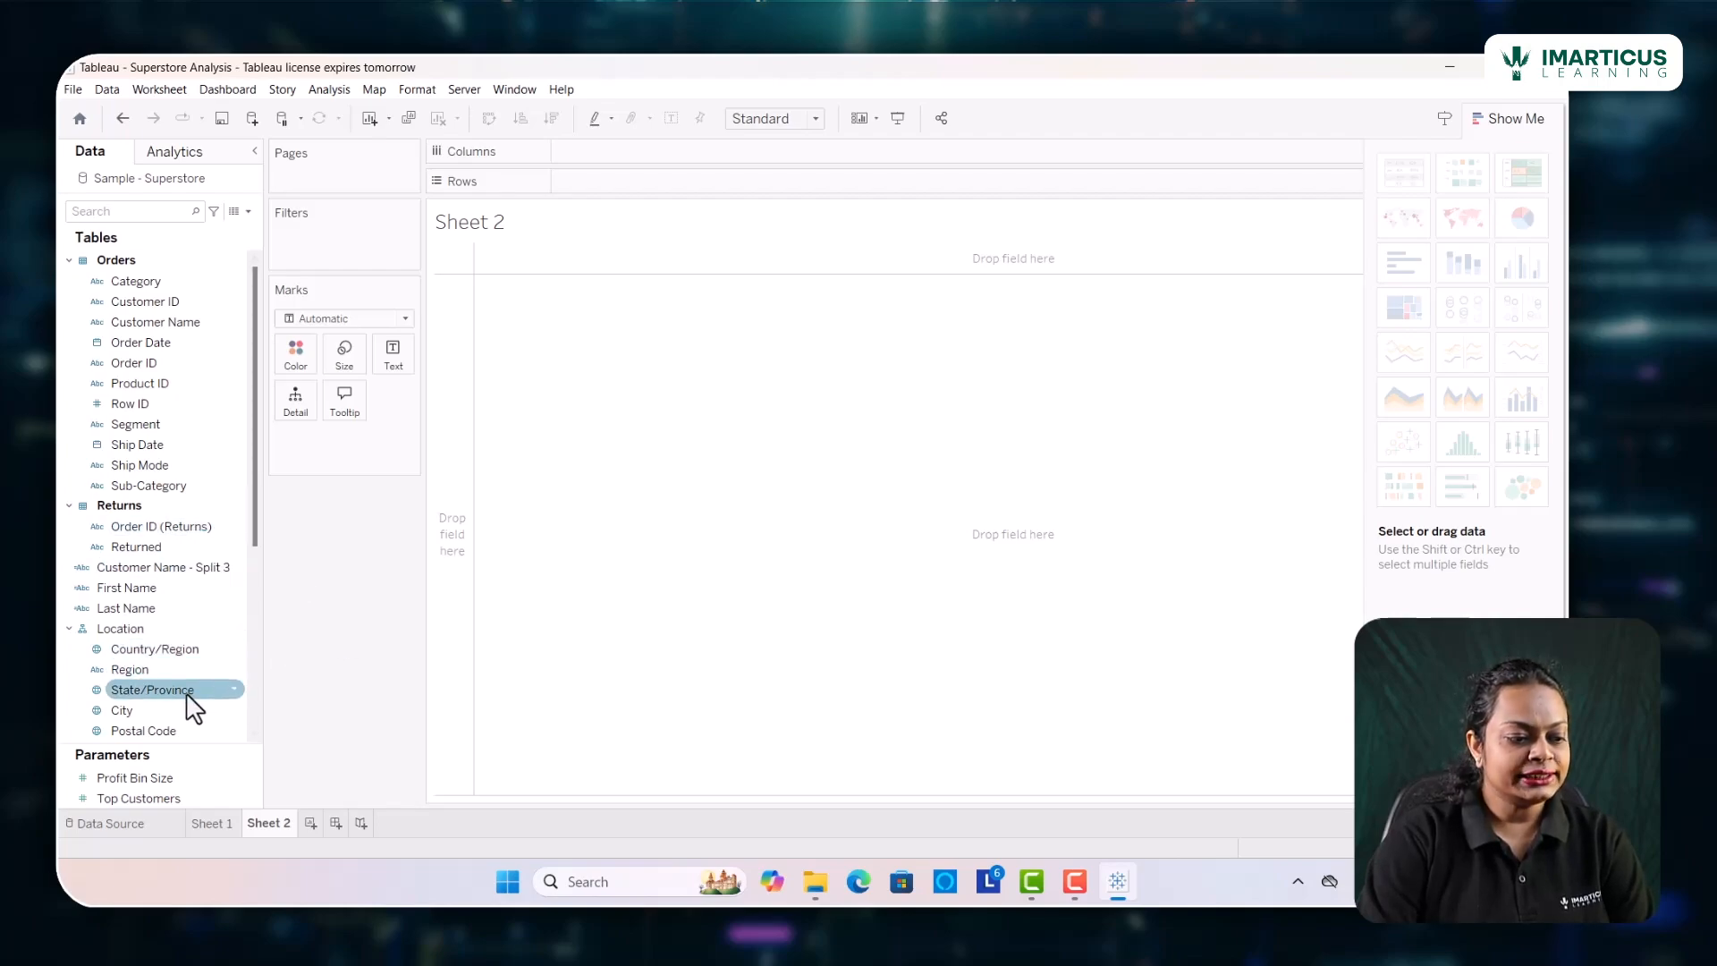
pyautogui.moveTo(185, 695); pyautogui.dragTo(673, 181)
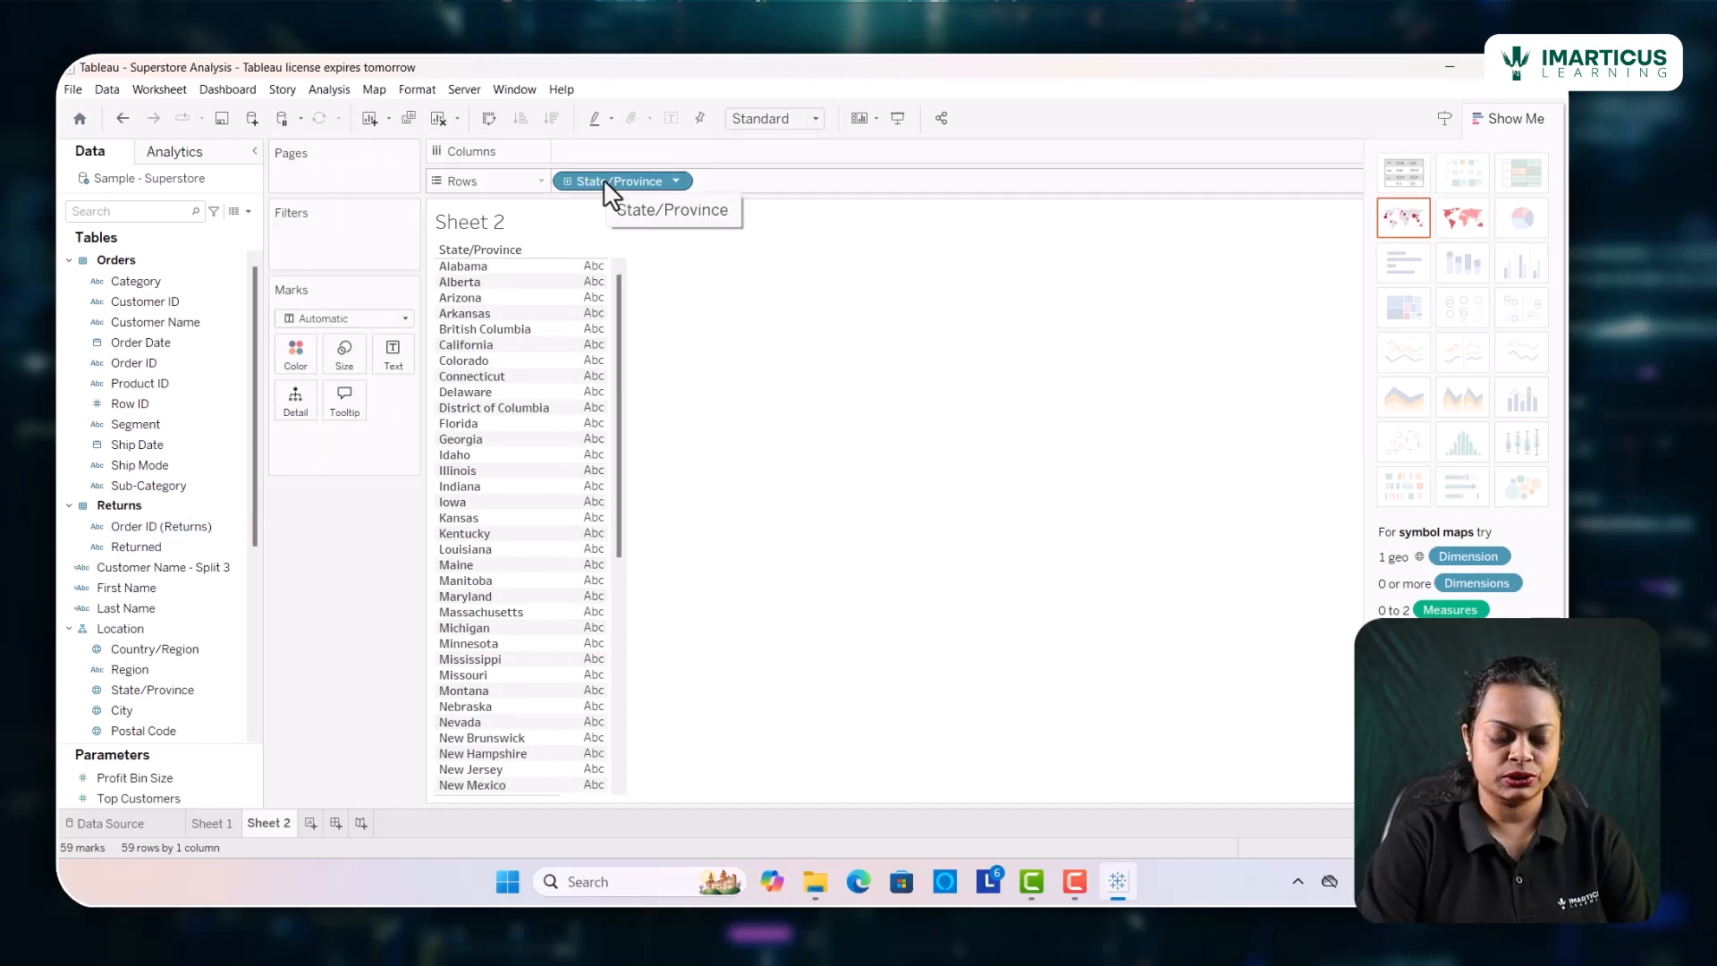
pyautogui.scroll(-5, 111, 698)
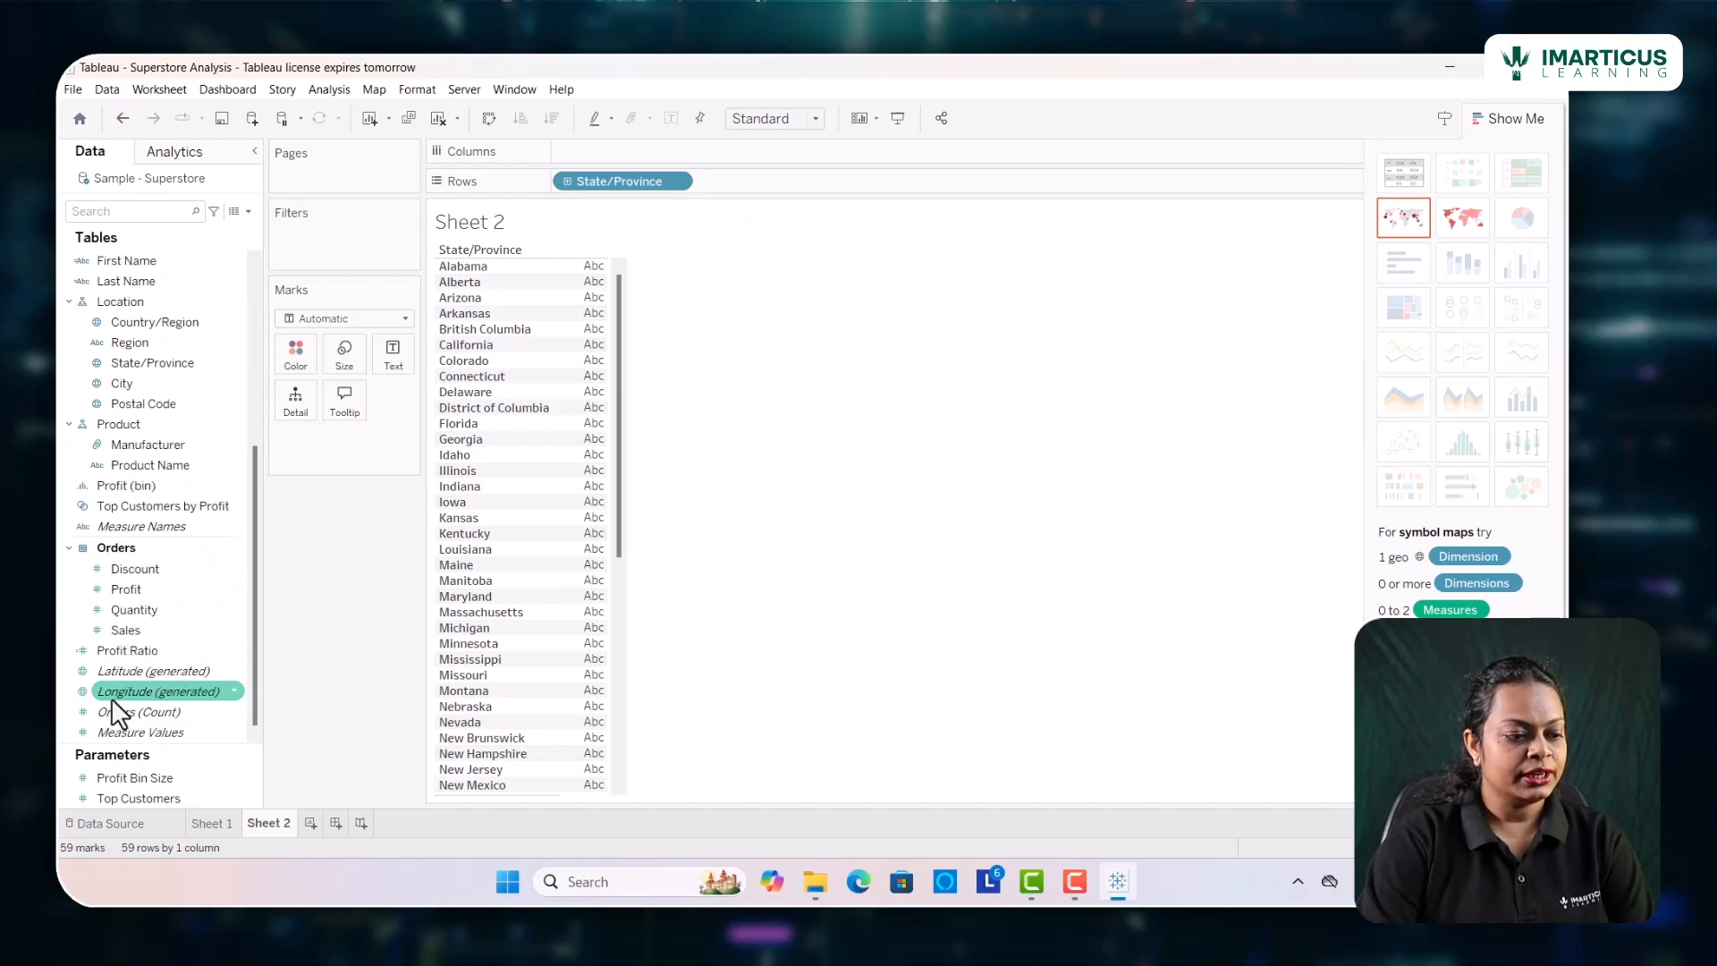
pyautogui.moveTo(118, 629); pyautogui.dragTo(570, 152)
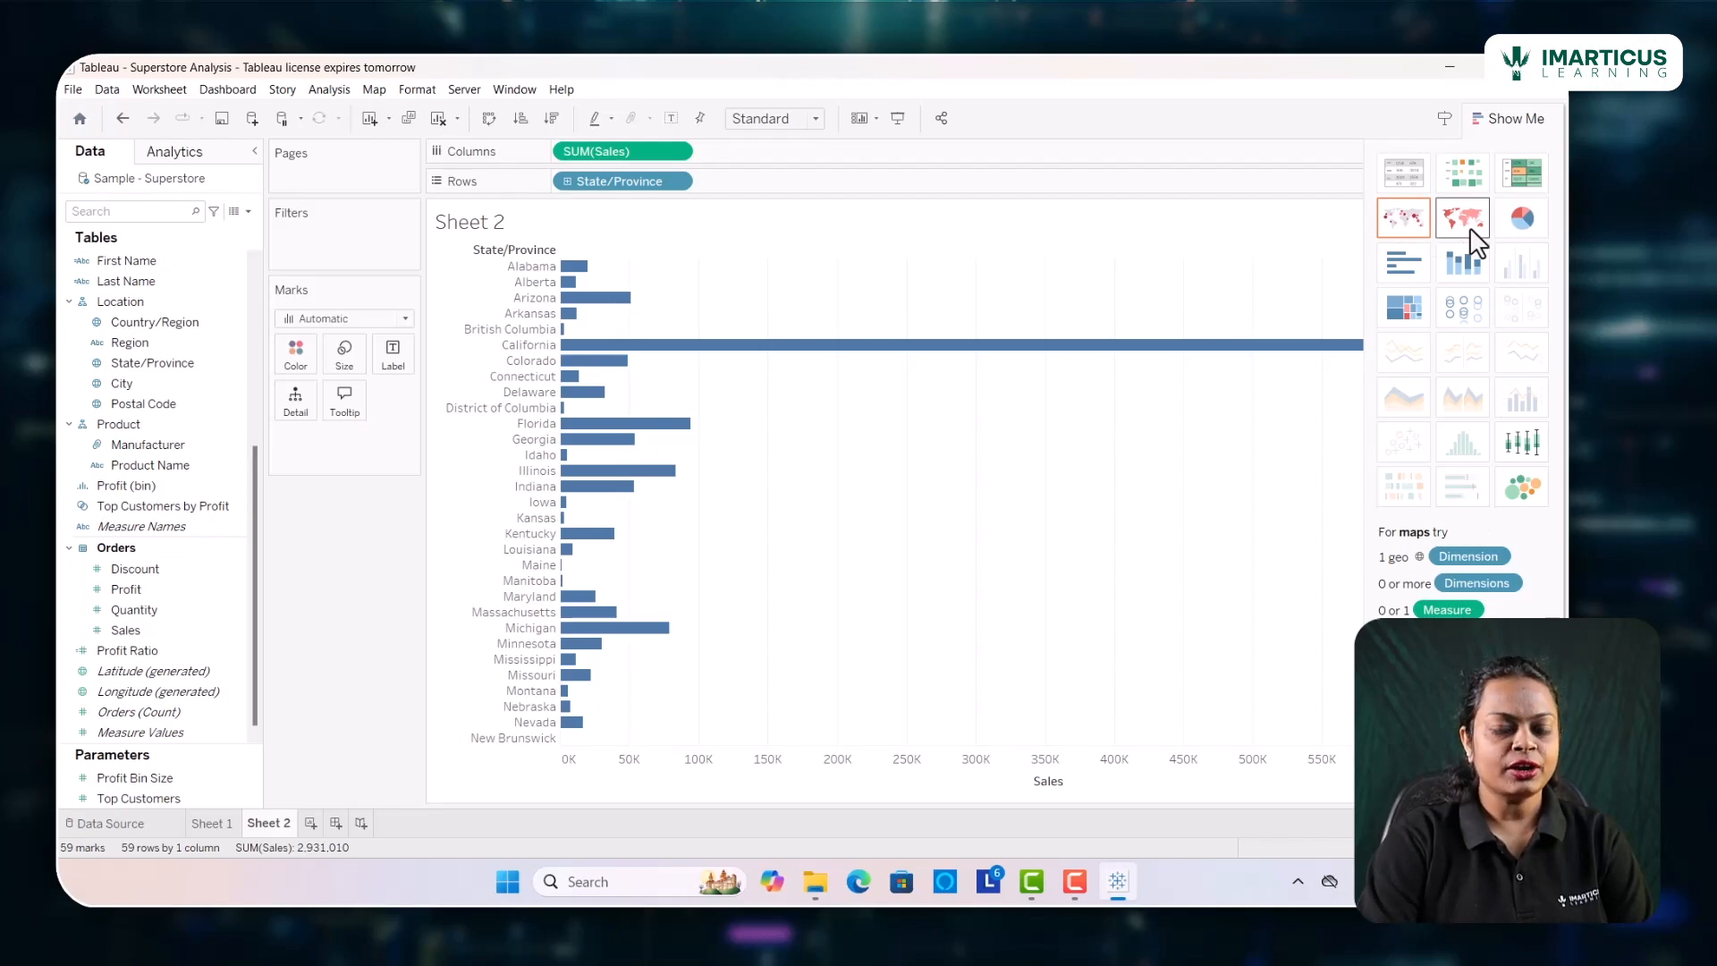
# Convert the state-wise sales bar chart into a symbol map
pyautogui.click(1400, 228)
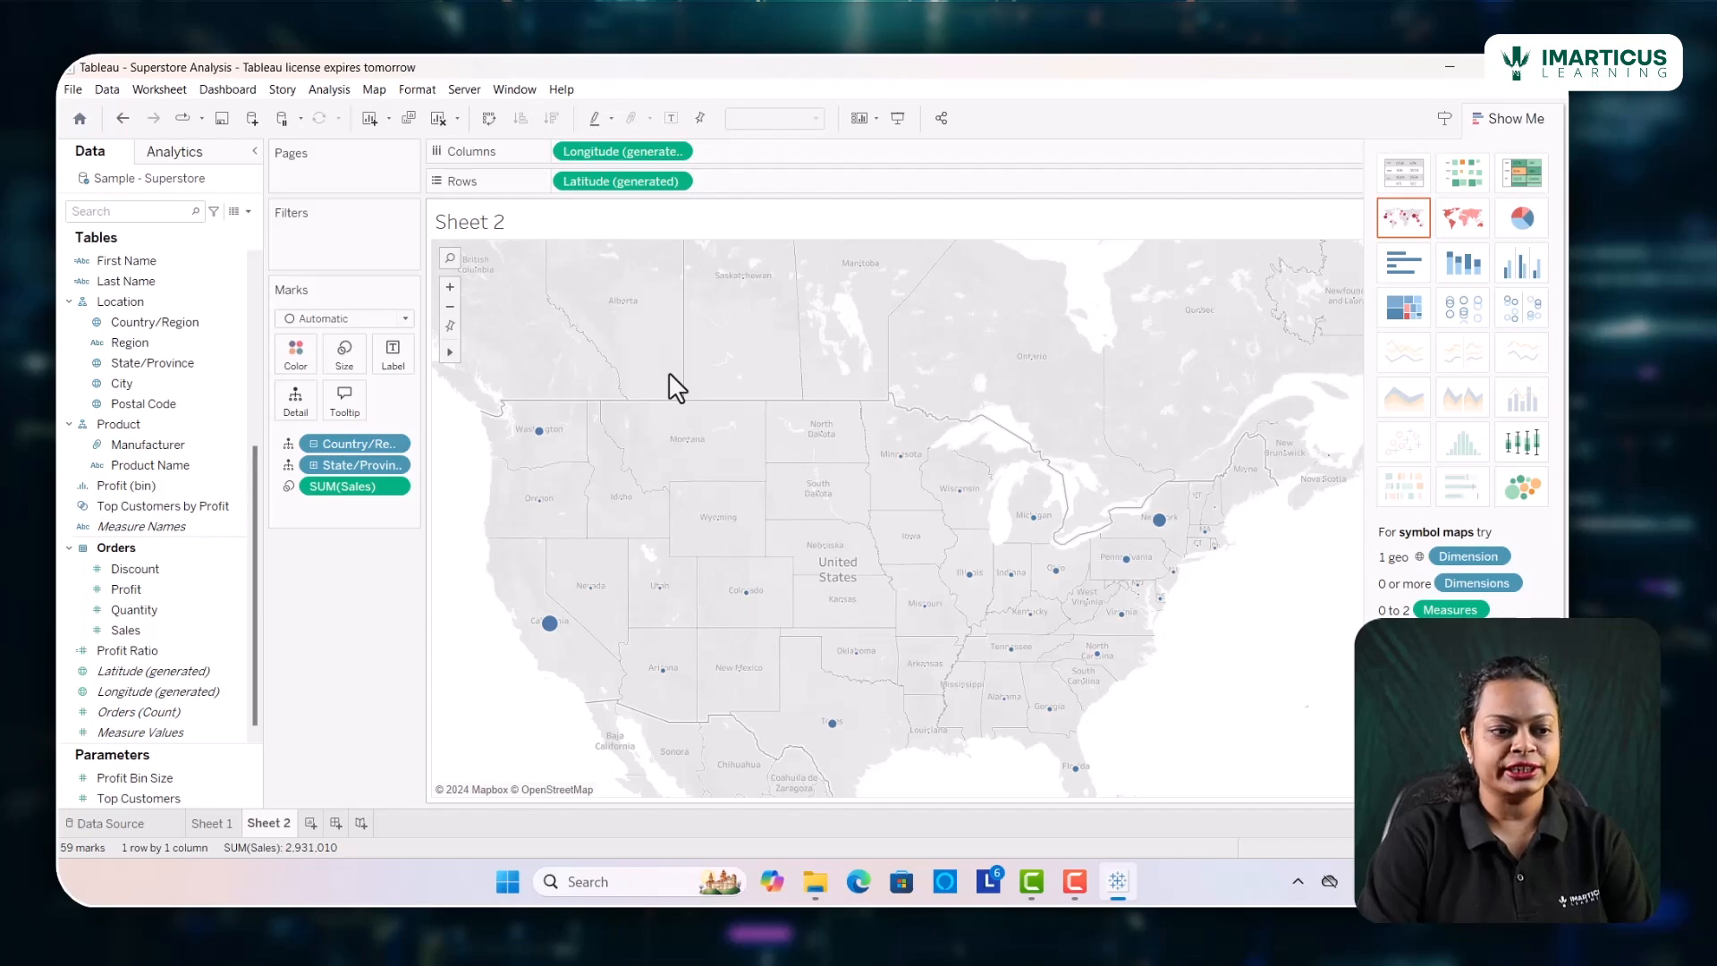
pyautogui.moveTo(650, 189); pyautogui.dragTo(572, 143)
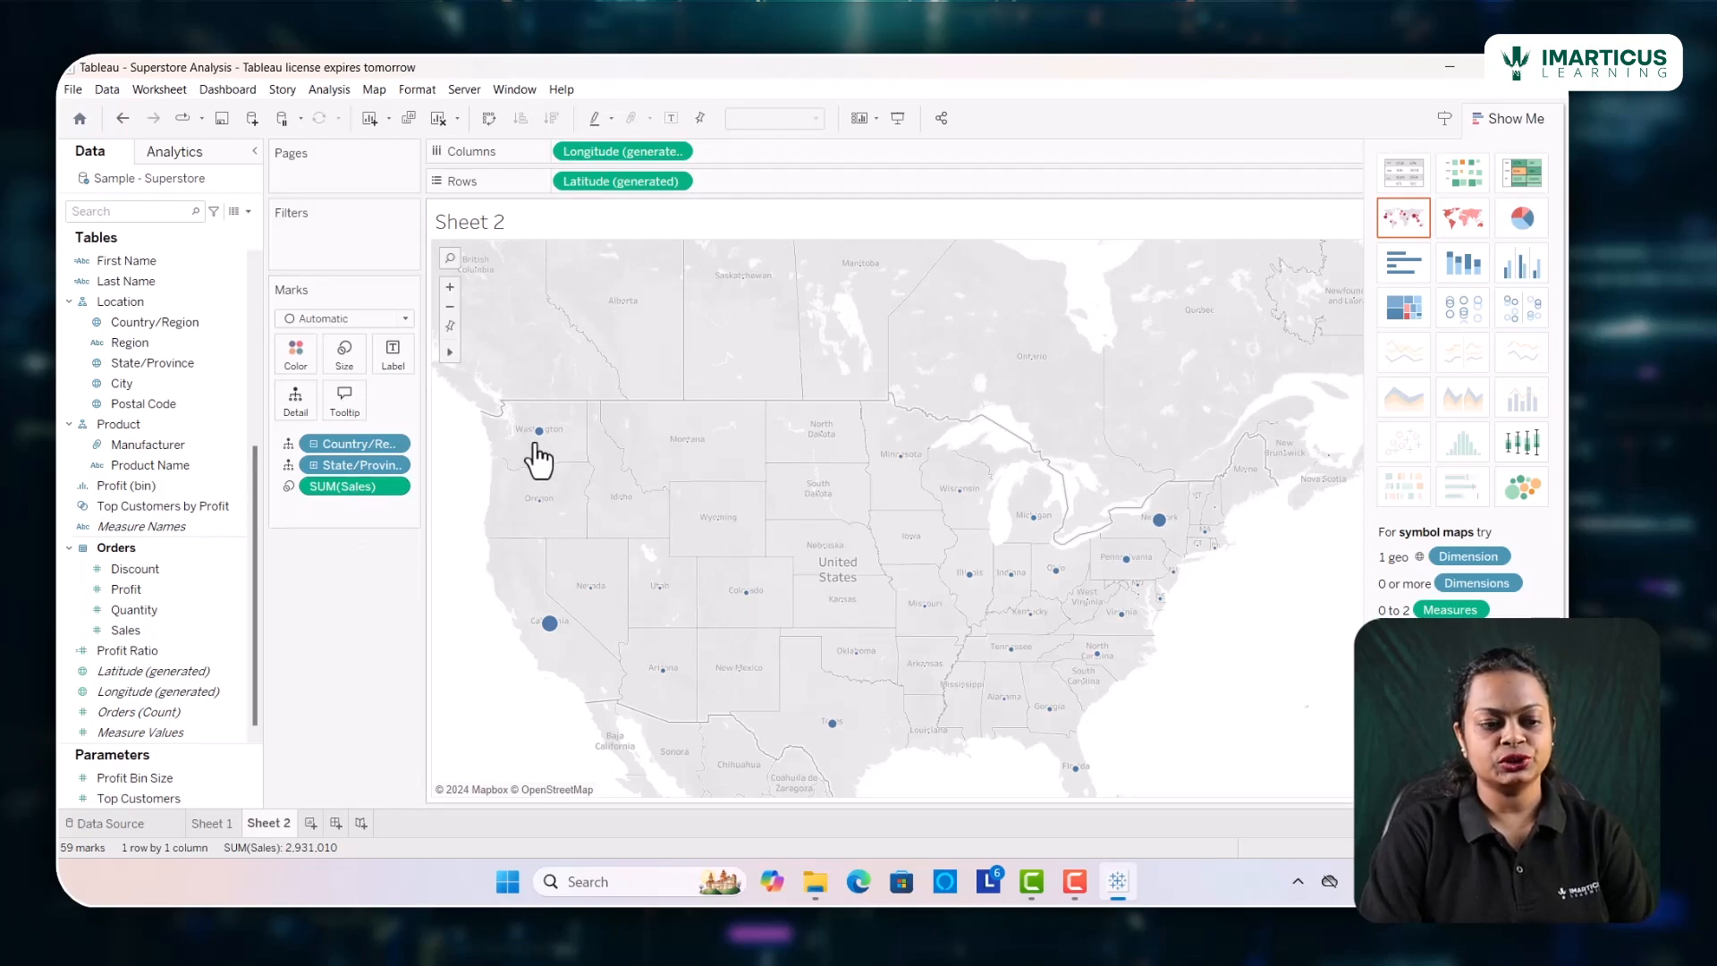
pyautogui.moveTo(542, 445)
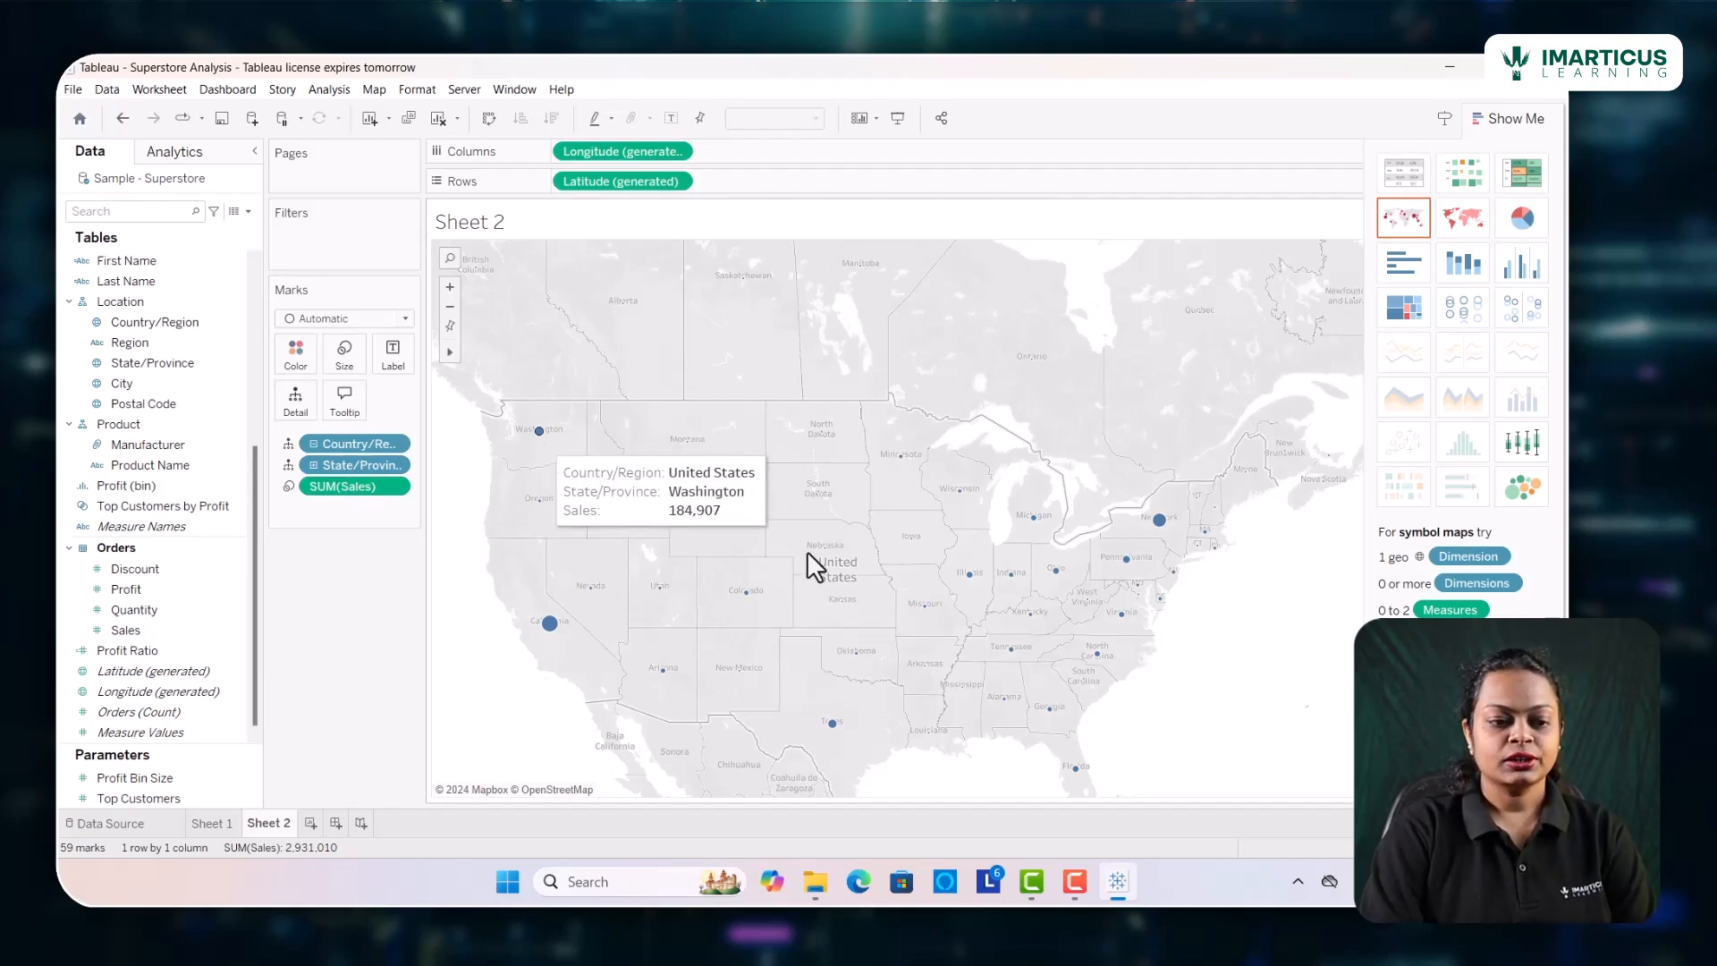
pyautogui.moveTo(548, 637)
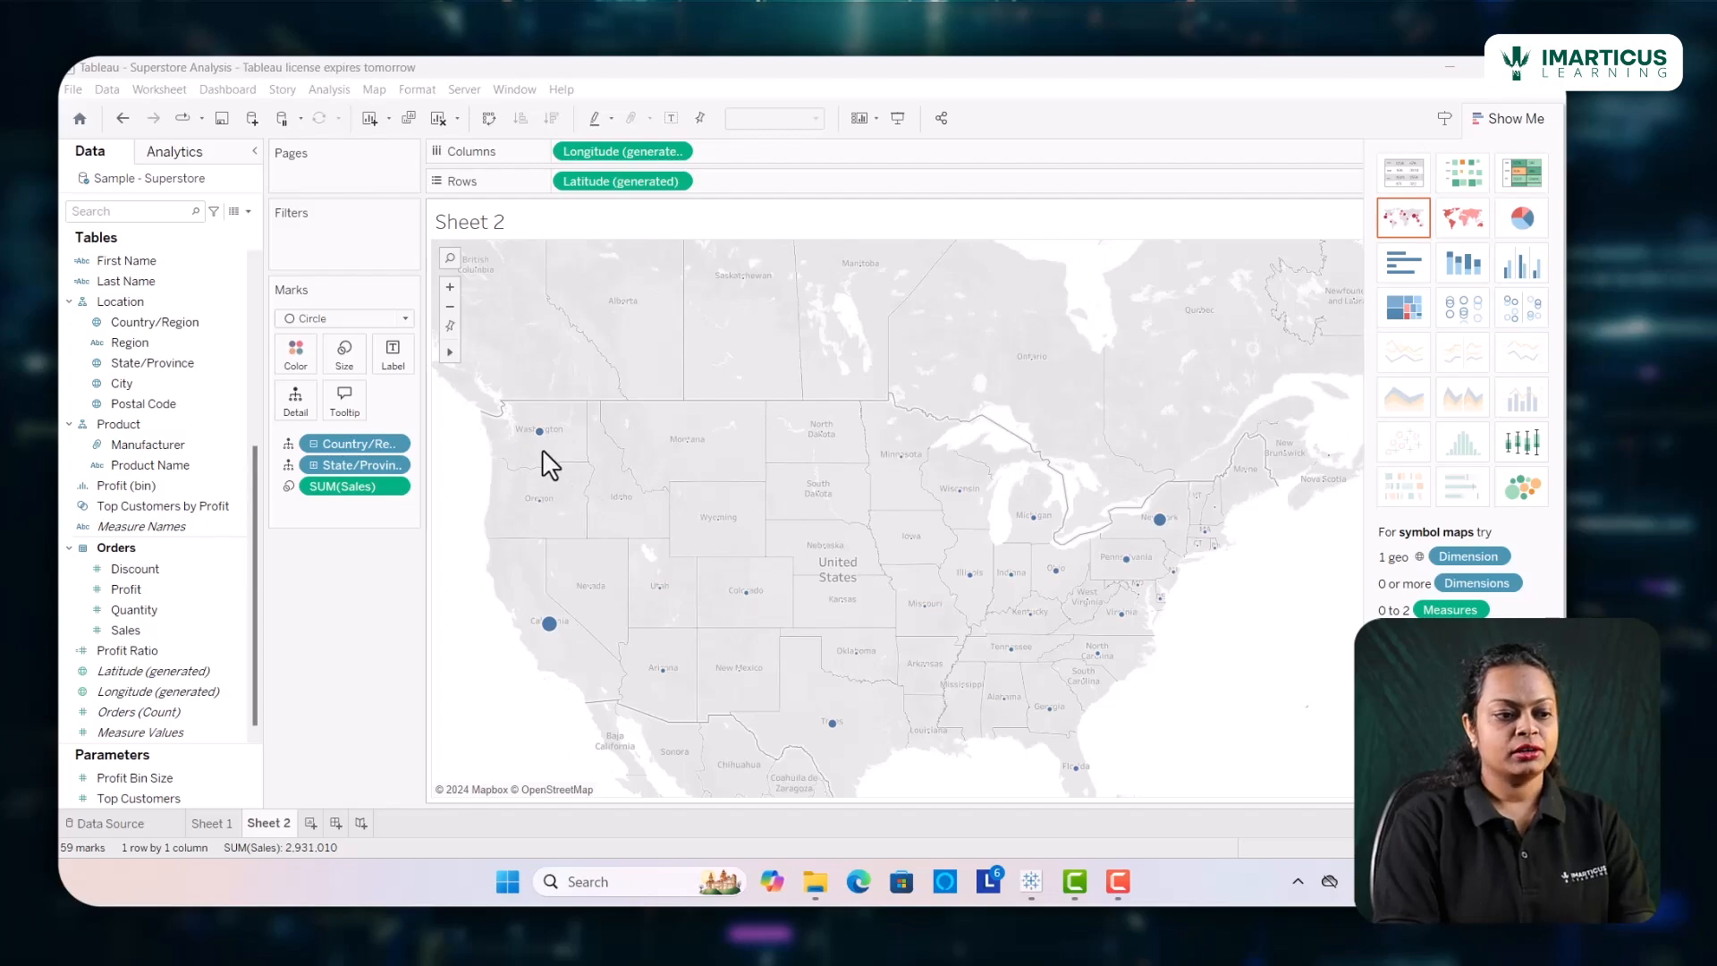
# Try Square as the mark type for the map and return it to Circle
pyautogui.click(405, 319)
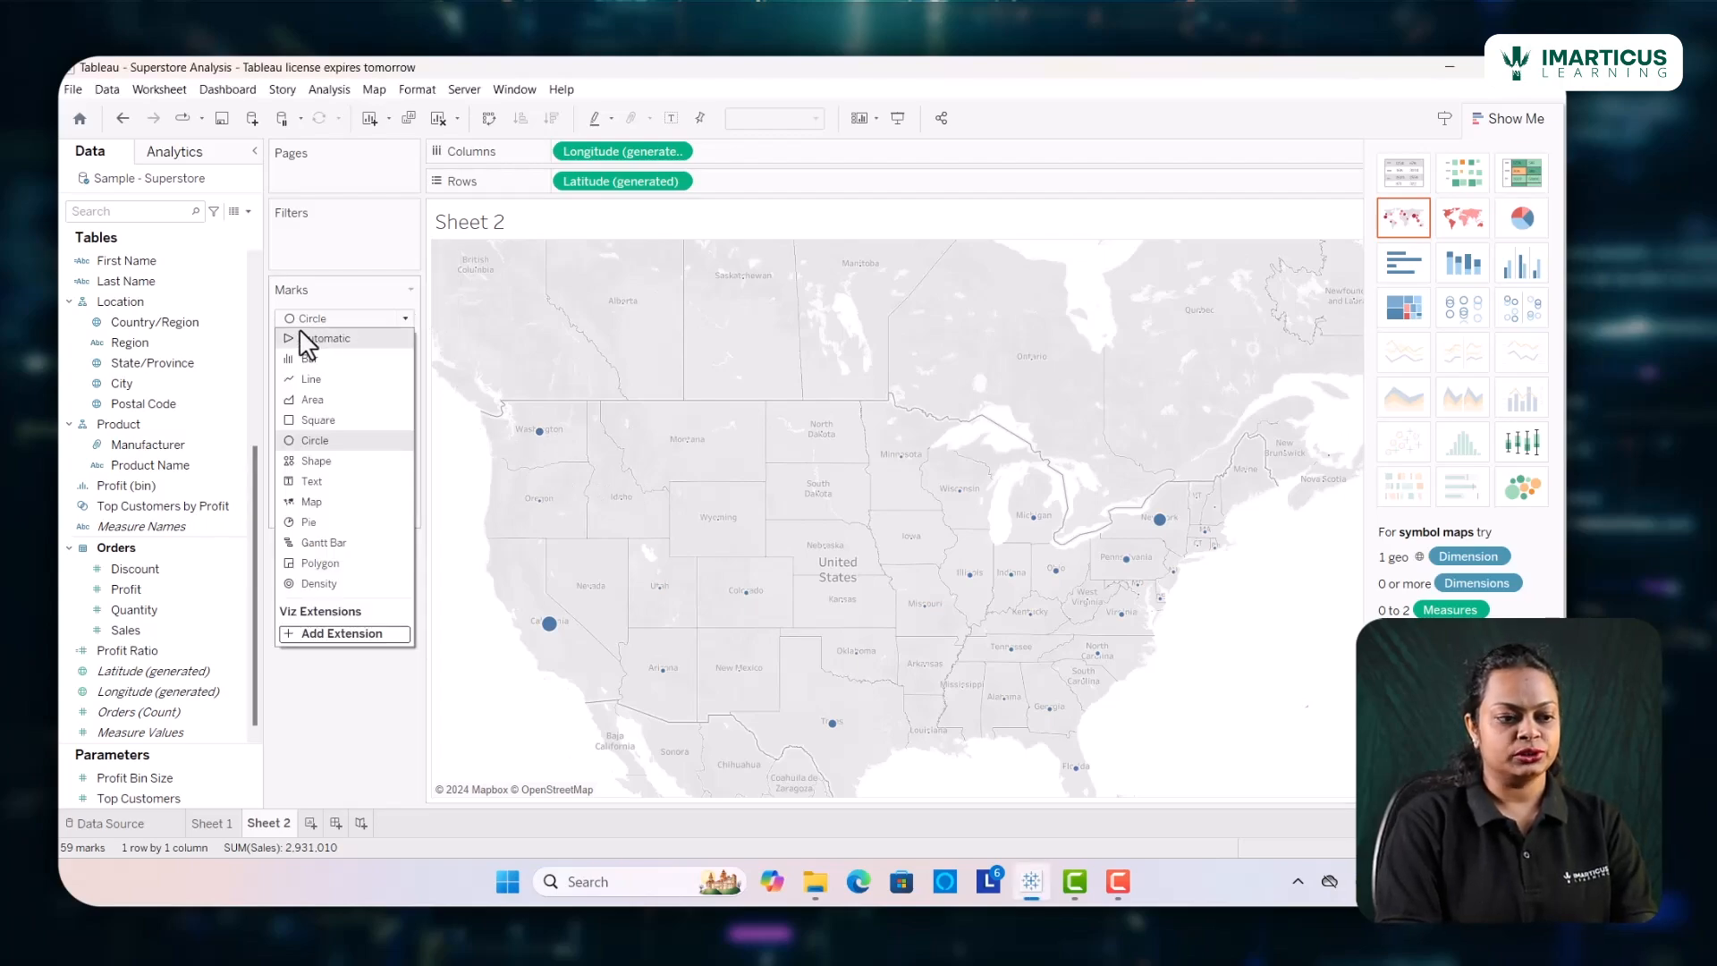
pyautogui.click(314, 420)
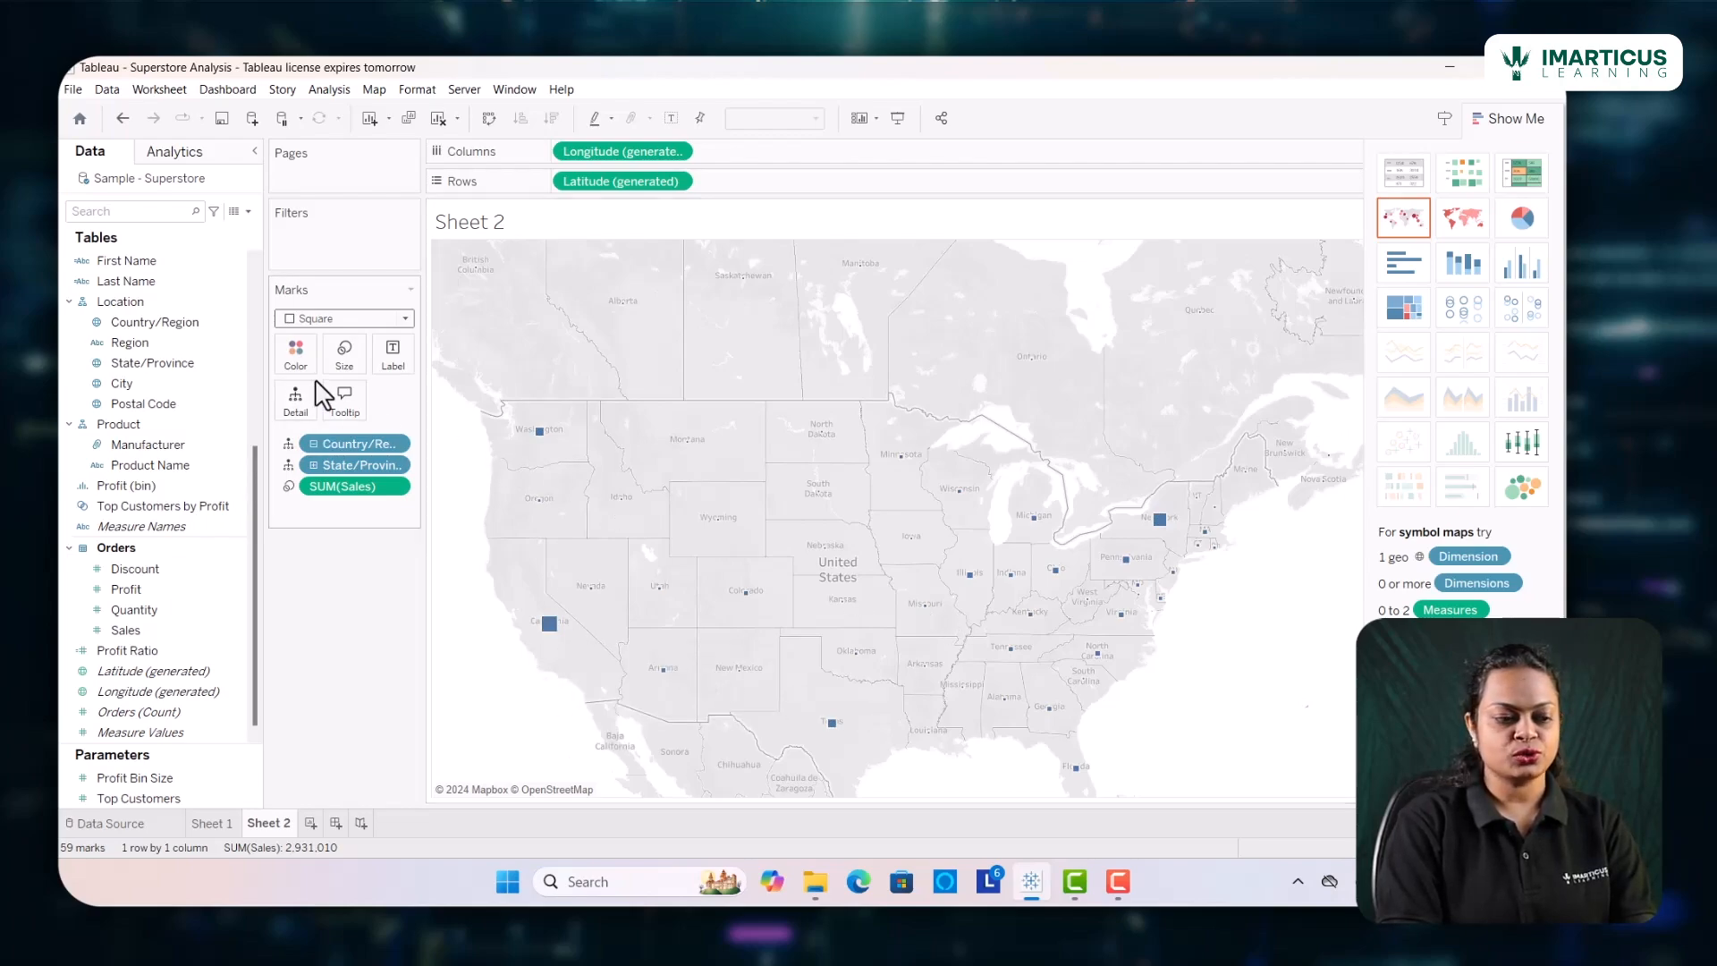
pyautogui.click(406, 318)
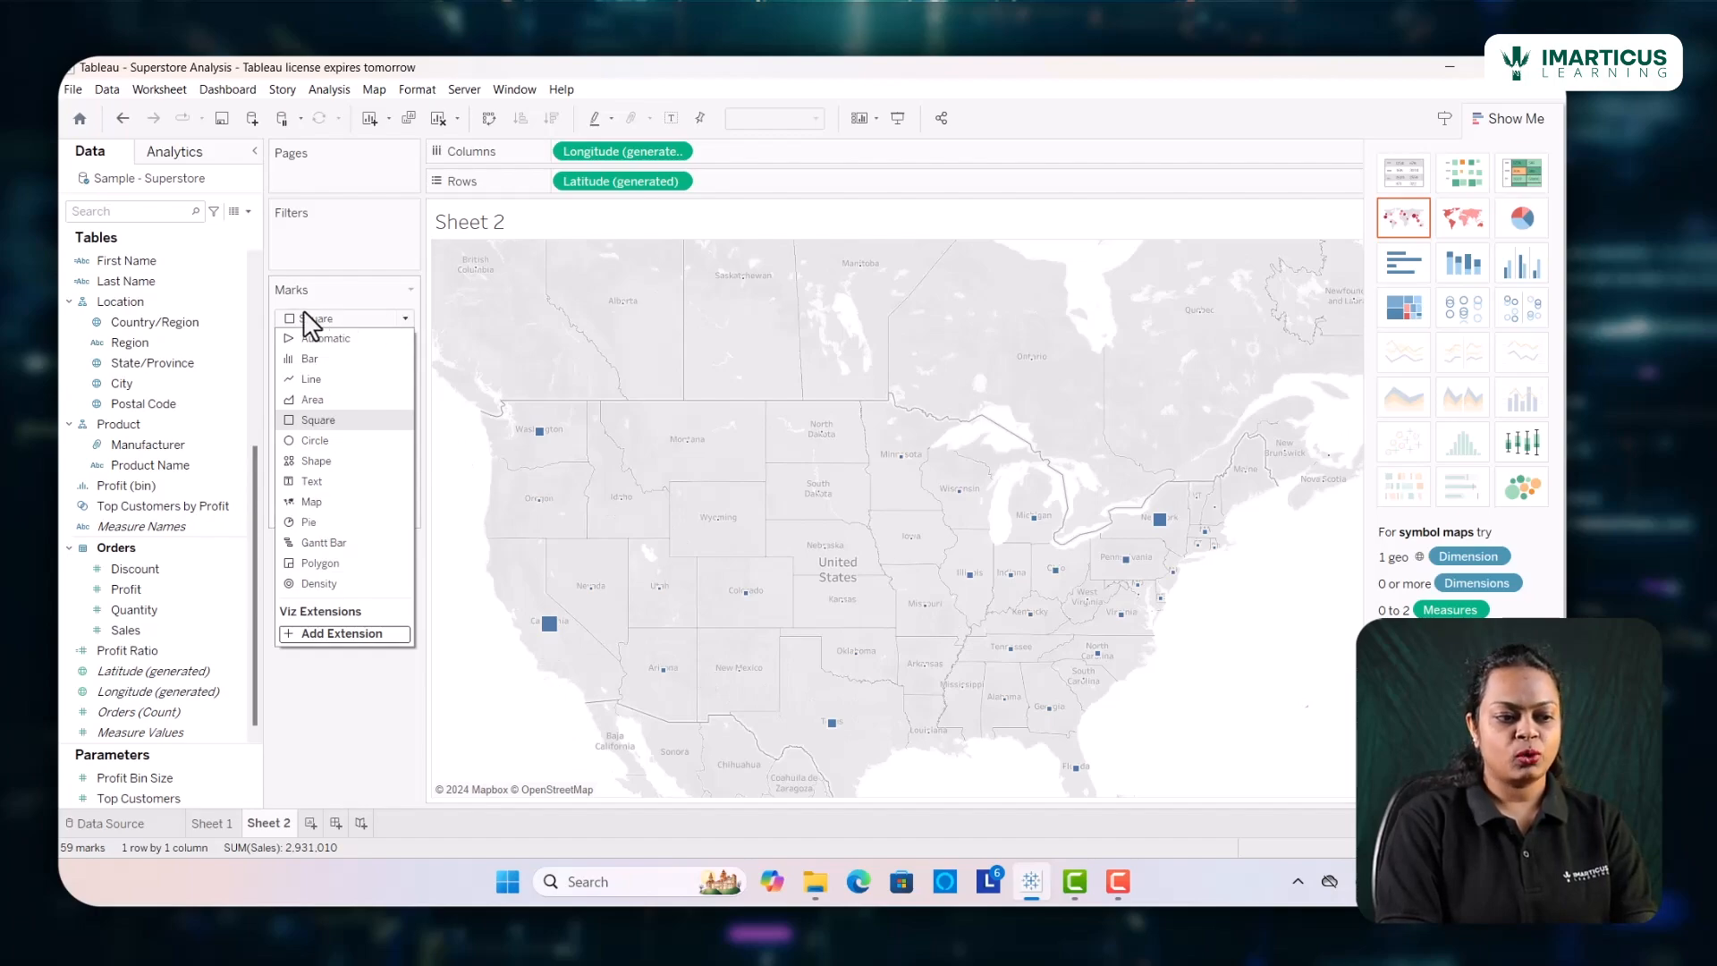
pyautogui.click(308, 442)
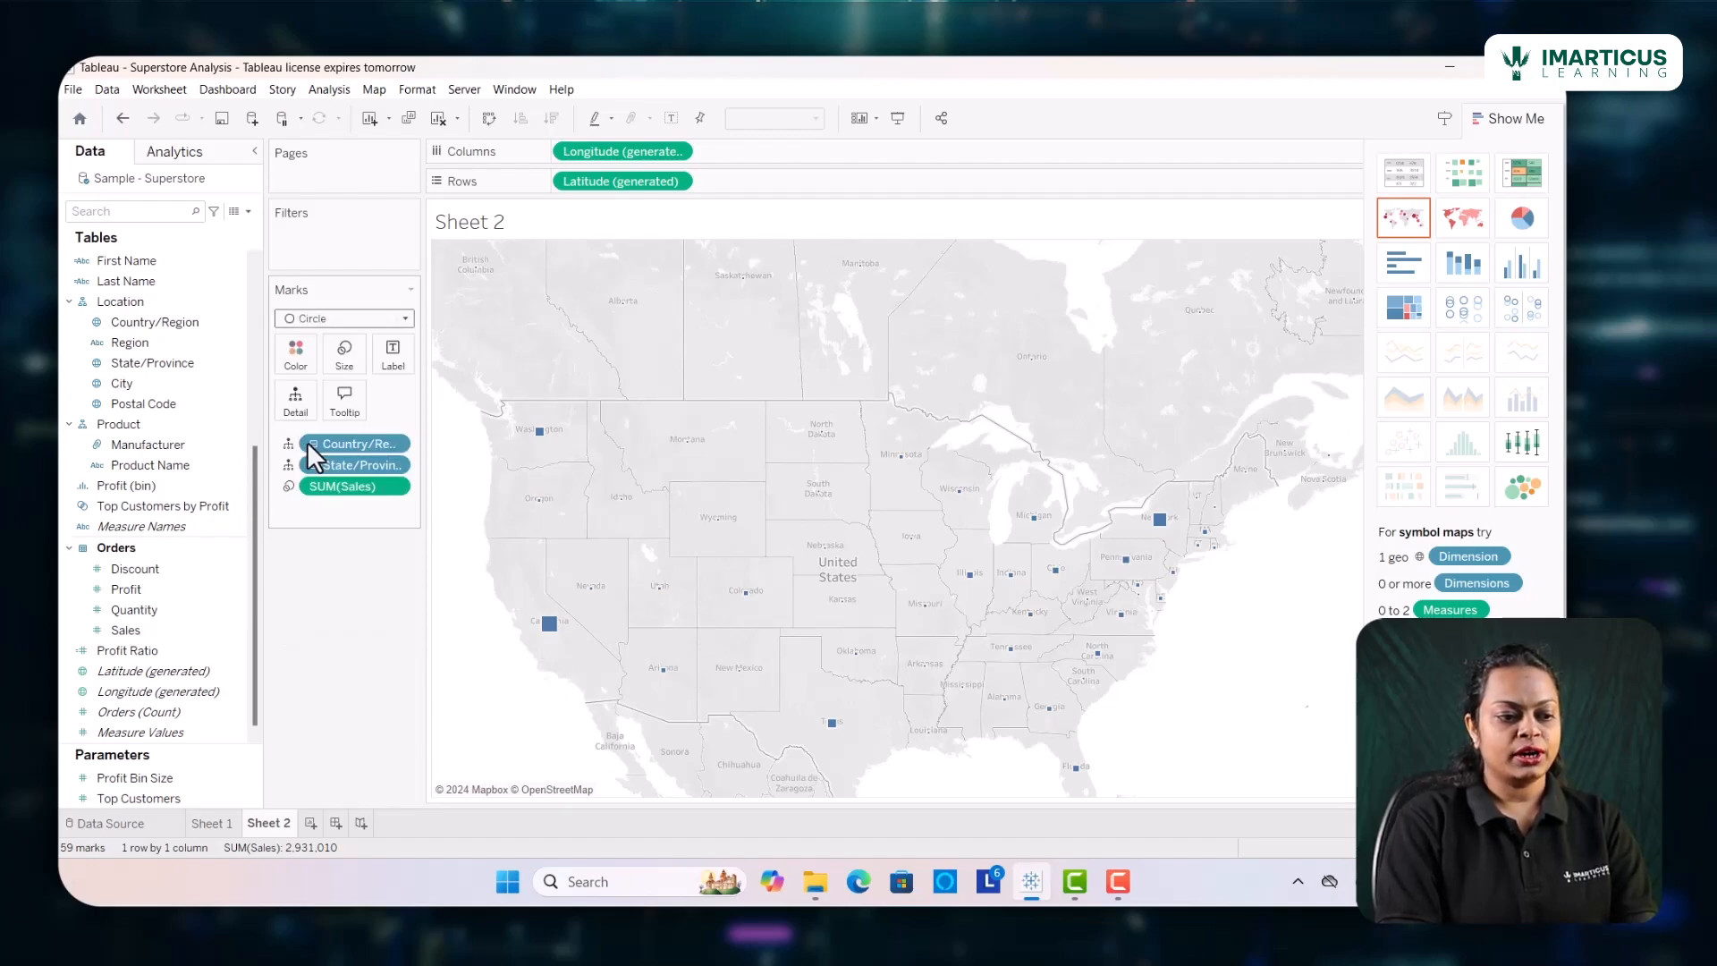
# Enlarge the sales circles on the map to roughly two-thirds of the available size range
pyautogui.click(344, 357)
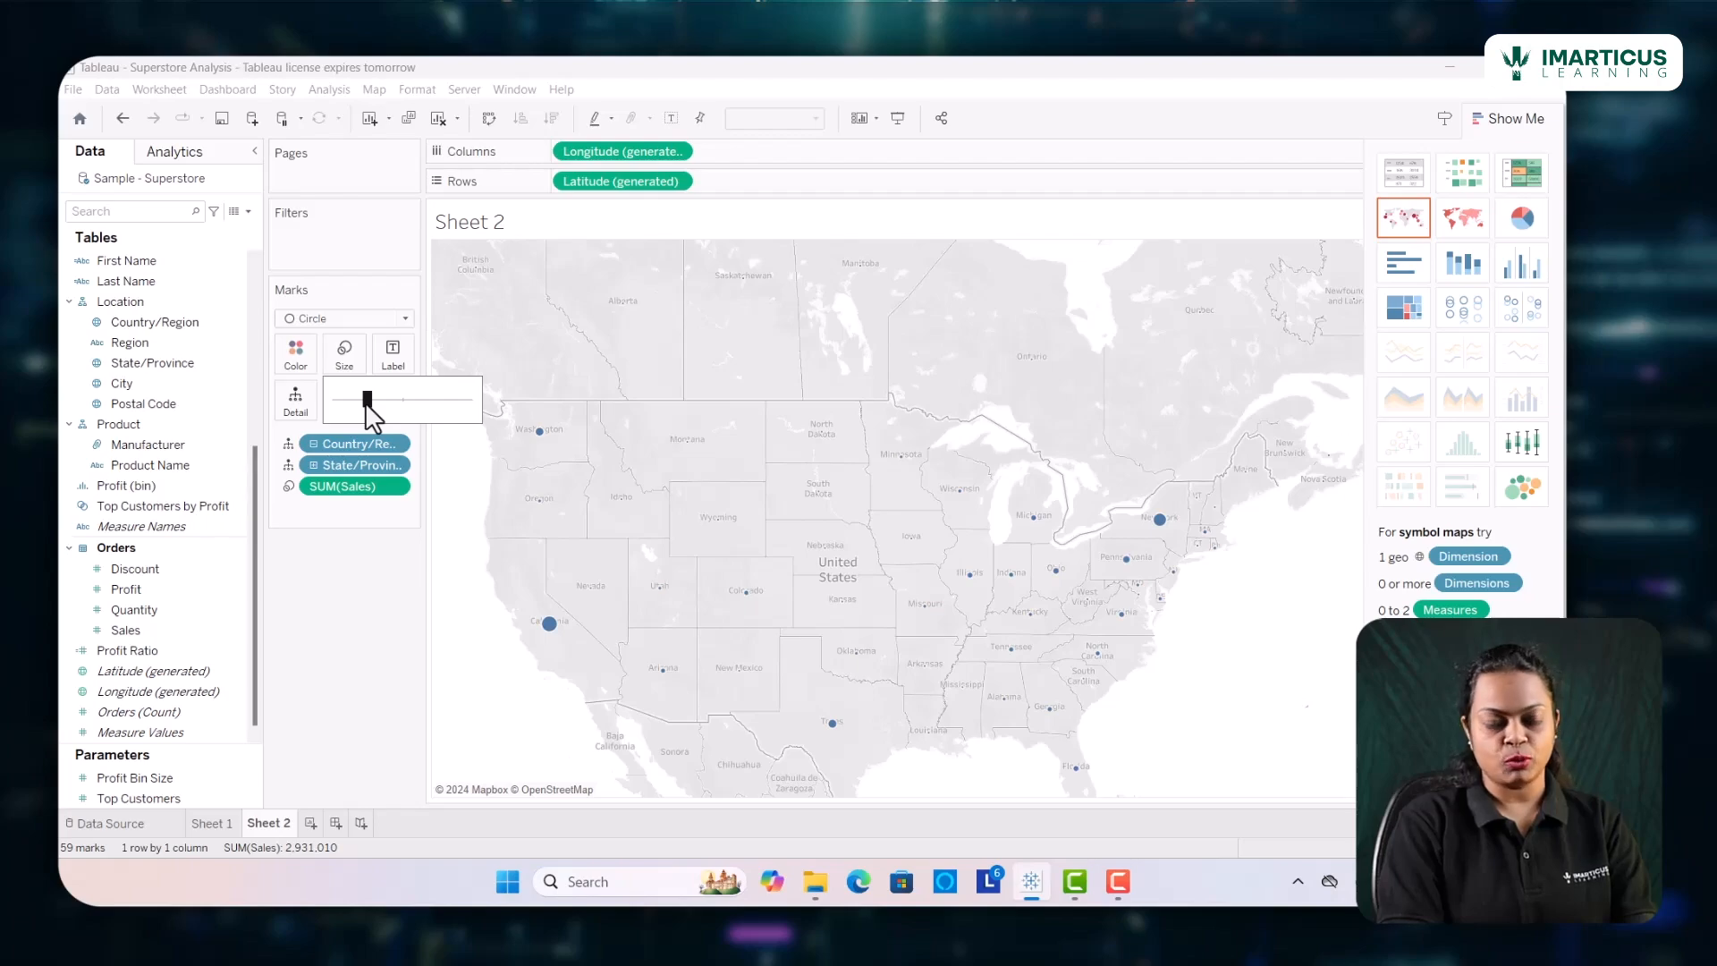
pyautogui.moveTo(367, 403); pyautogui.dragTo(438, 409)
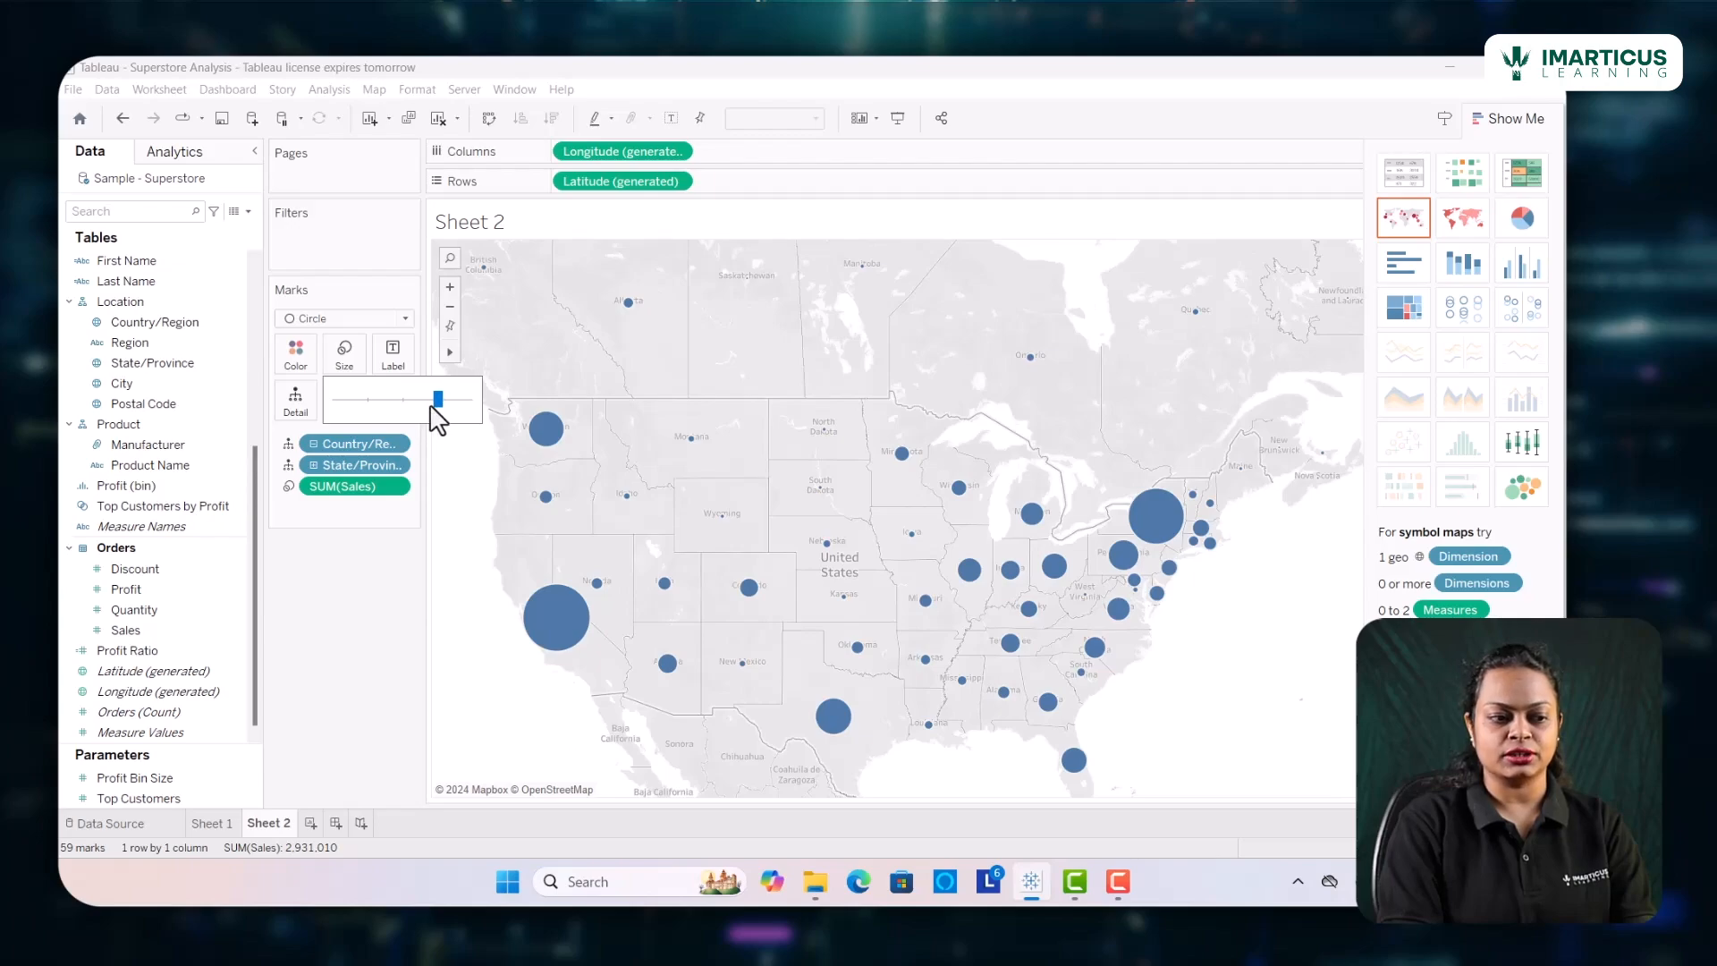
pyautogui.moveTo(439, 402); pyautogui.dragTo(424, 401)
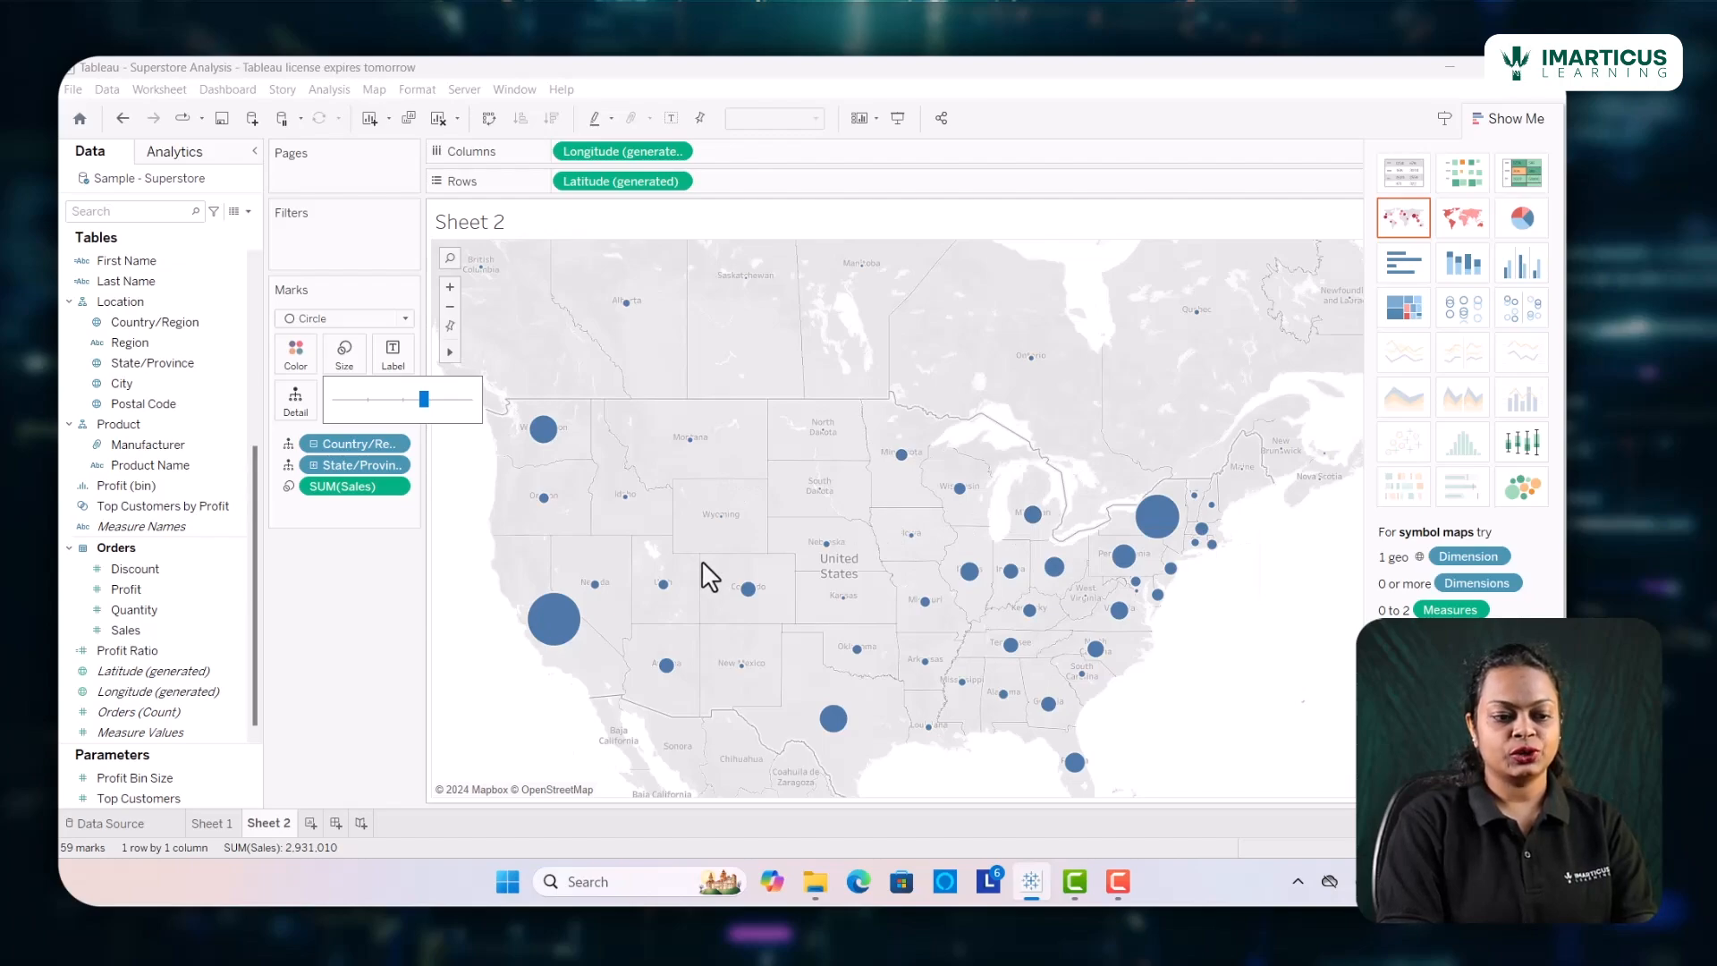
pyautogui.moveTo(538, 640)
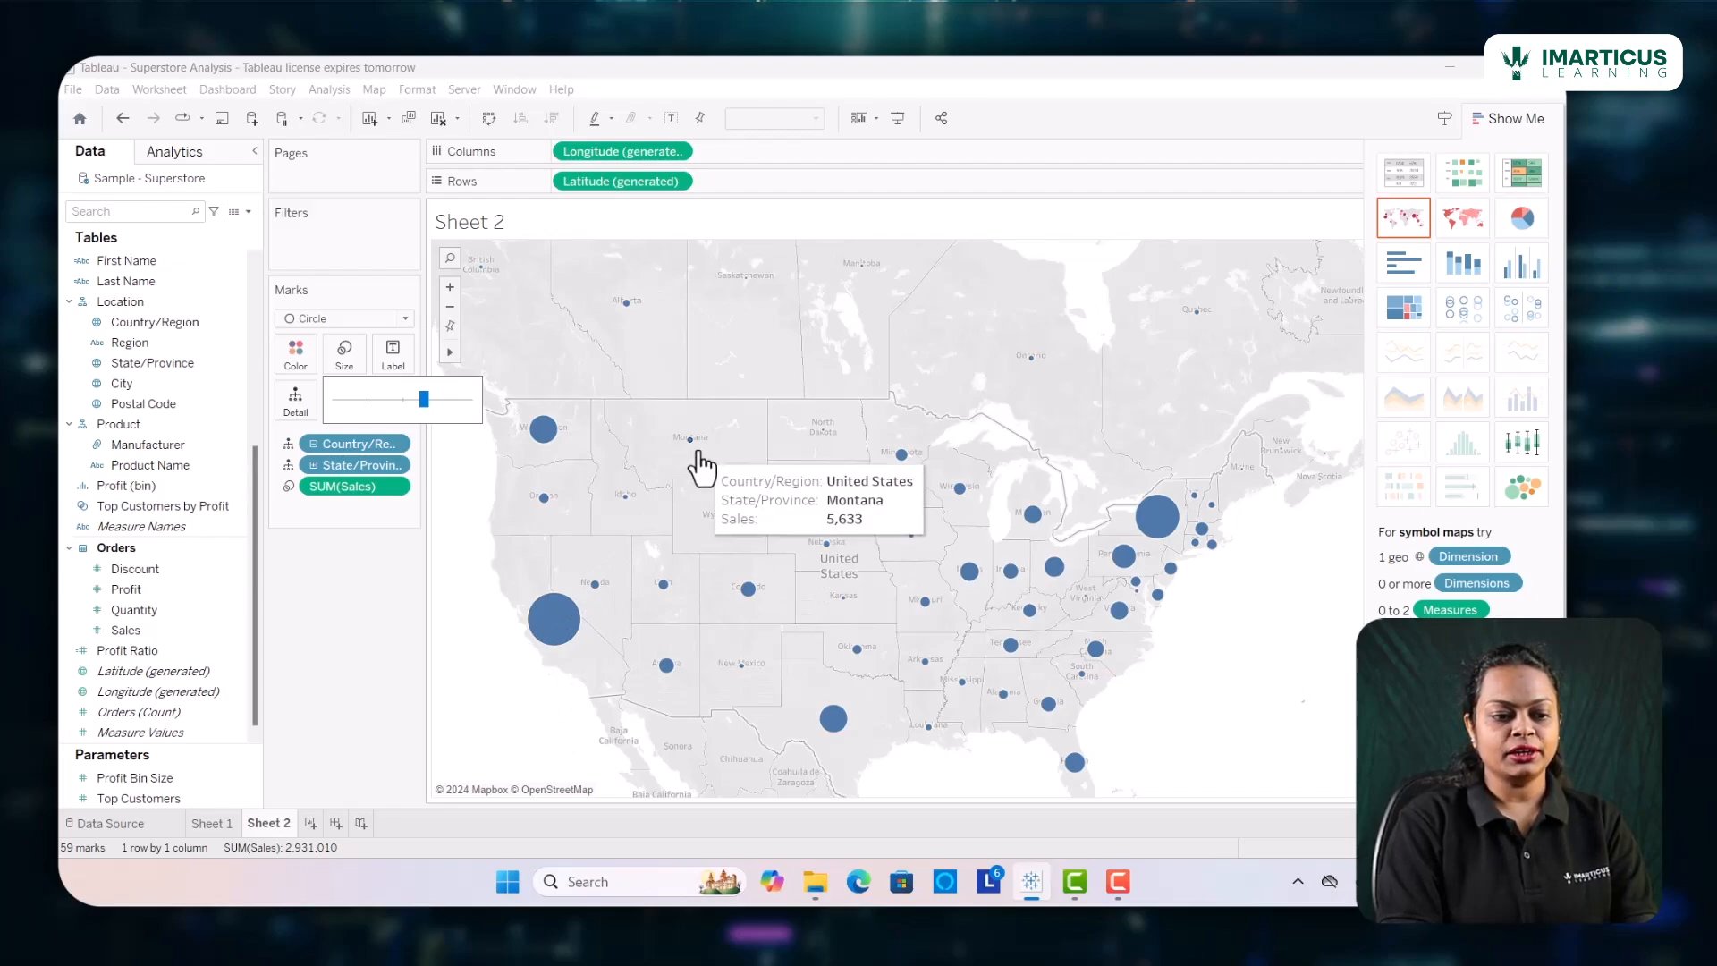
pyautogui.moveTo(700, 445)
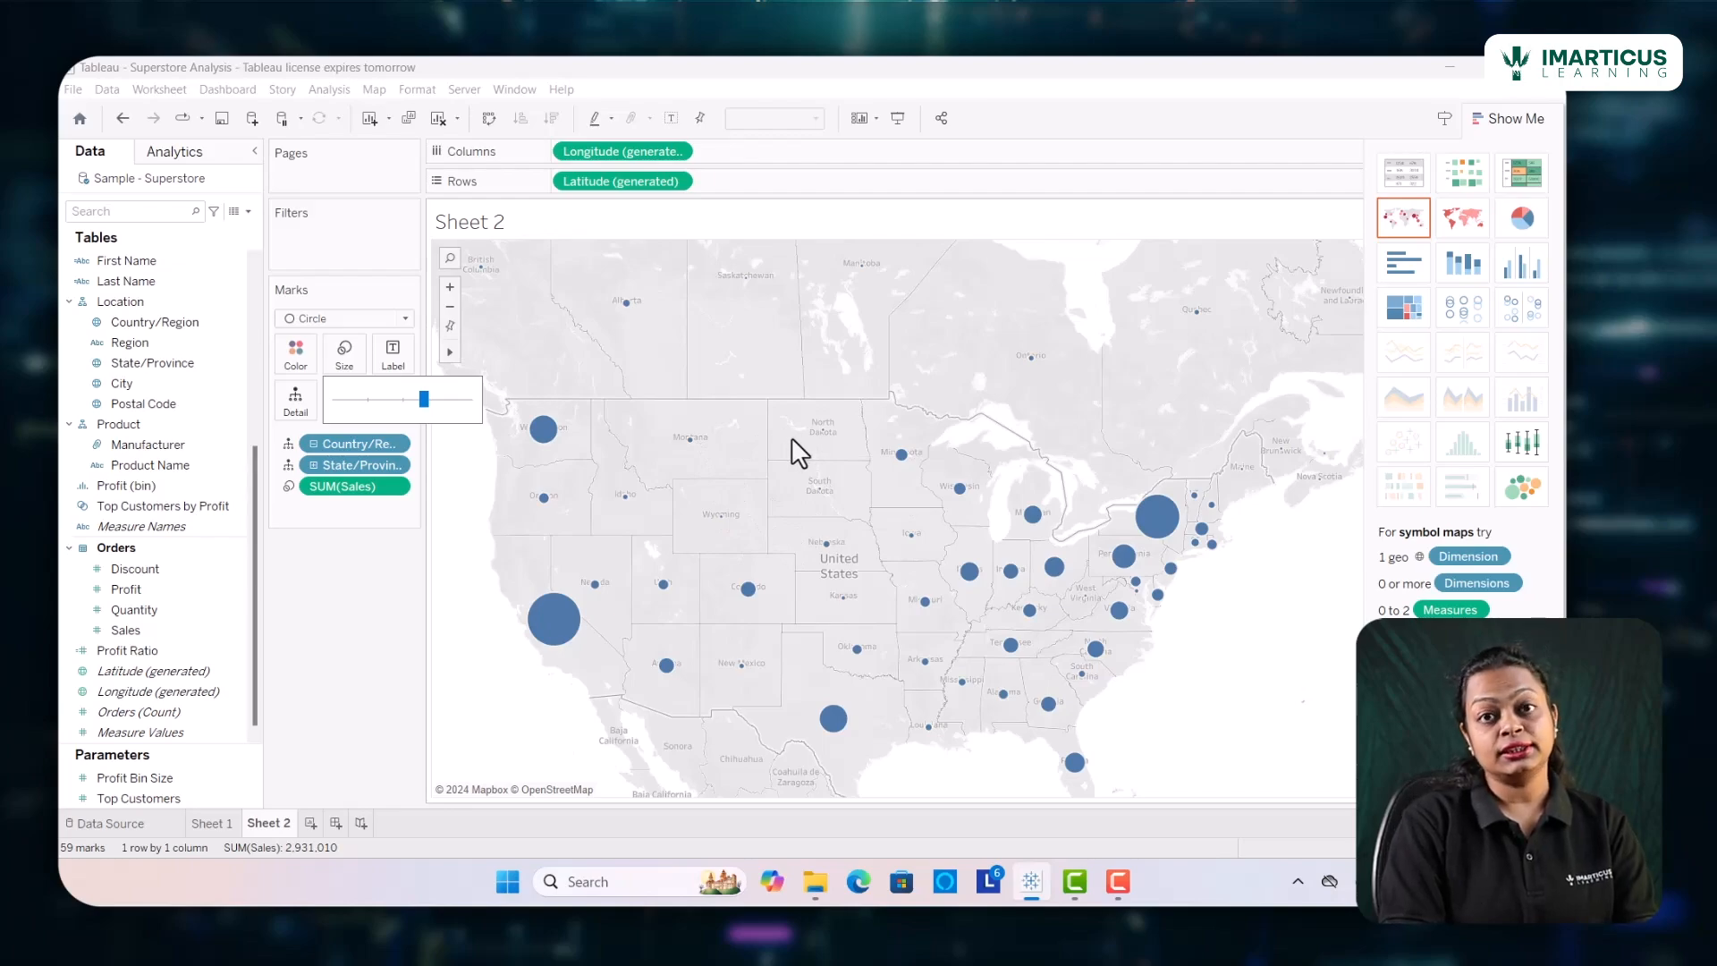
pyautogui.moveTo(722, 520)
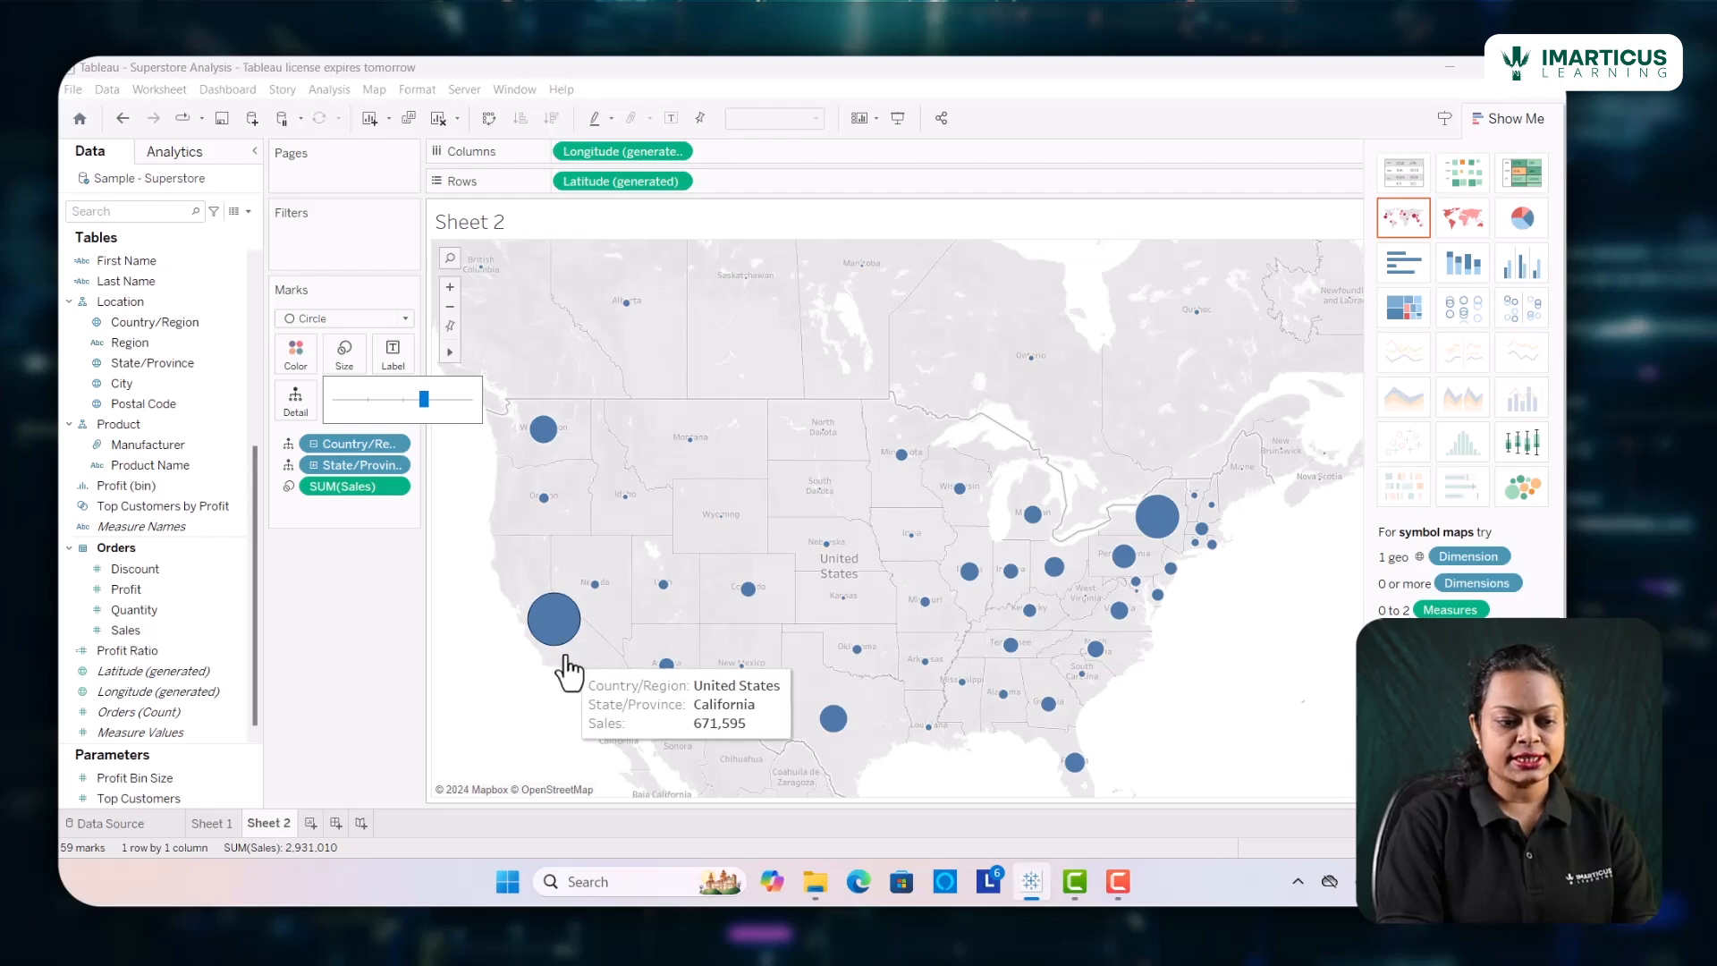
pyautogui.moveTo(1160, 523)
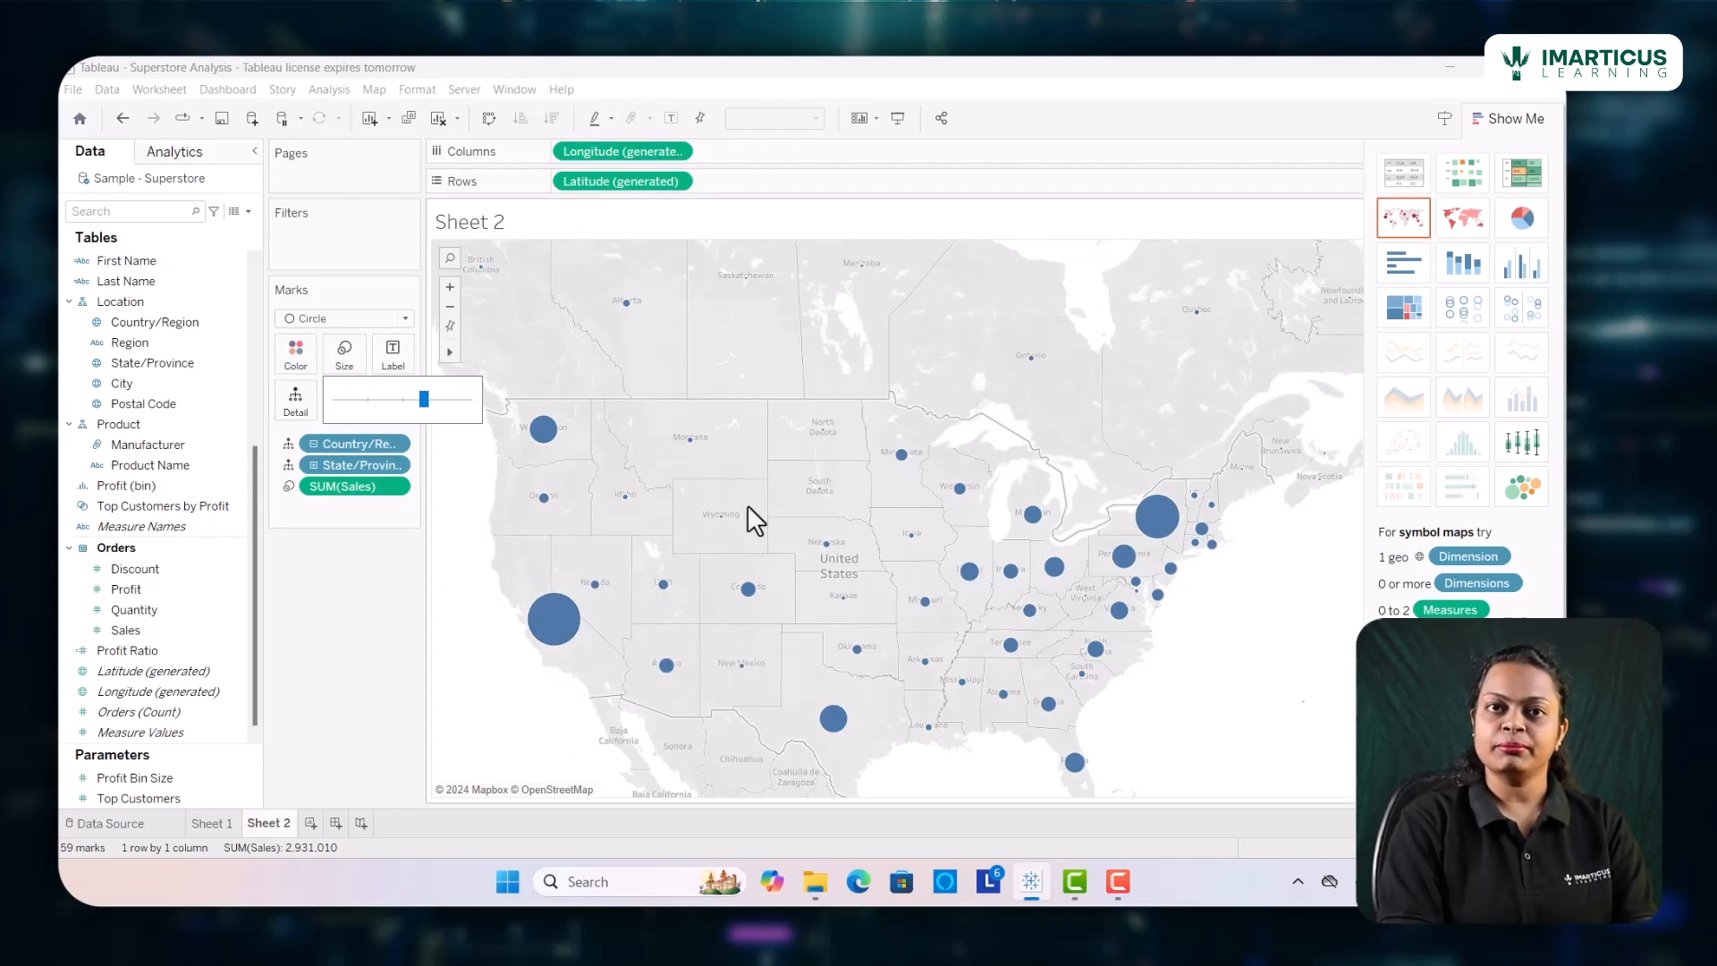
# Change the color of the map circles to green
pyautogui.click(295, 355)
pyautogui.click(287, 354)
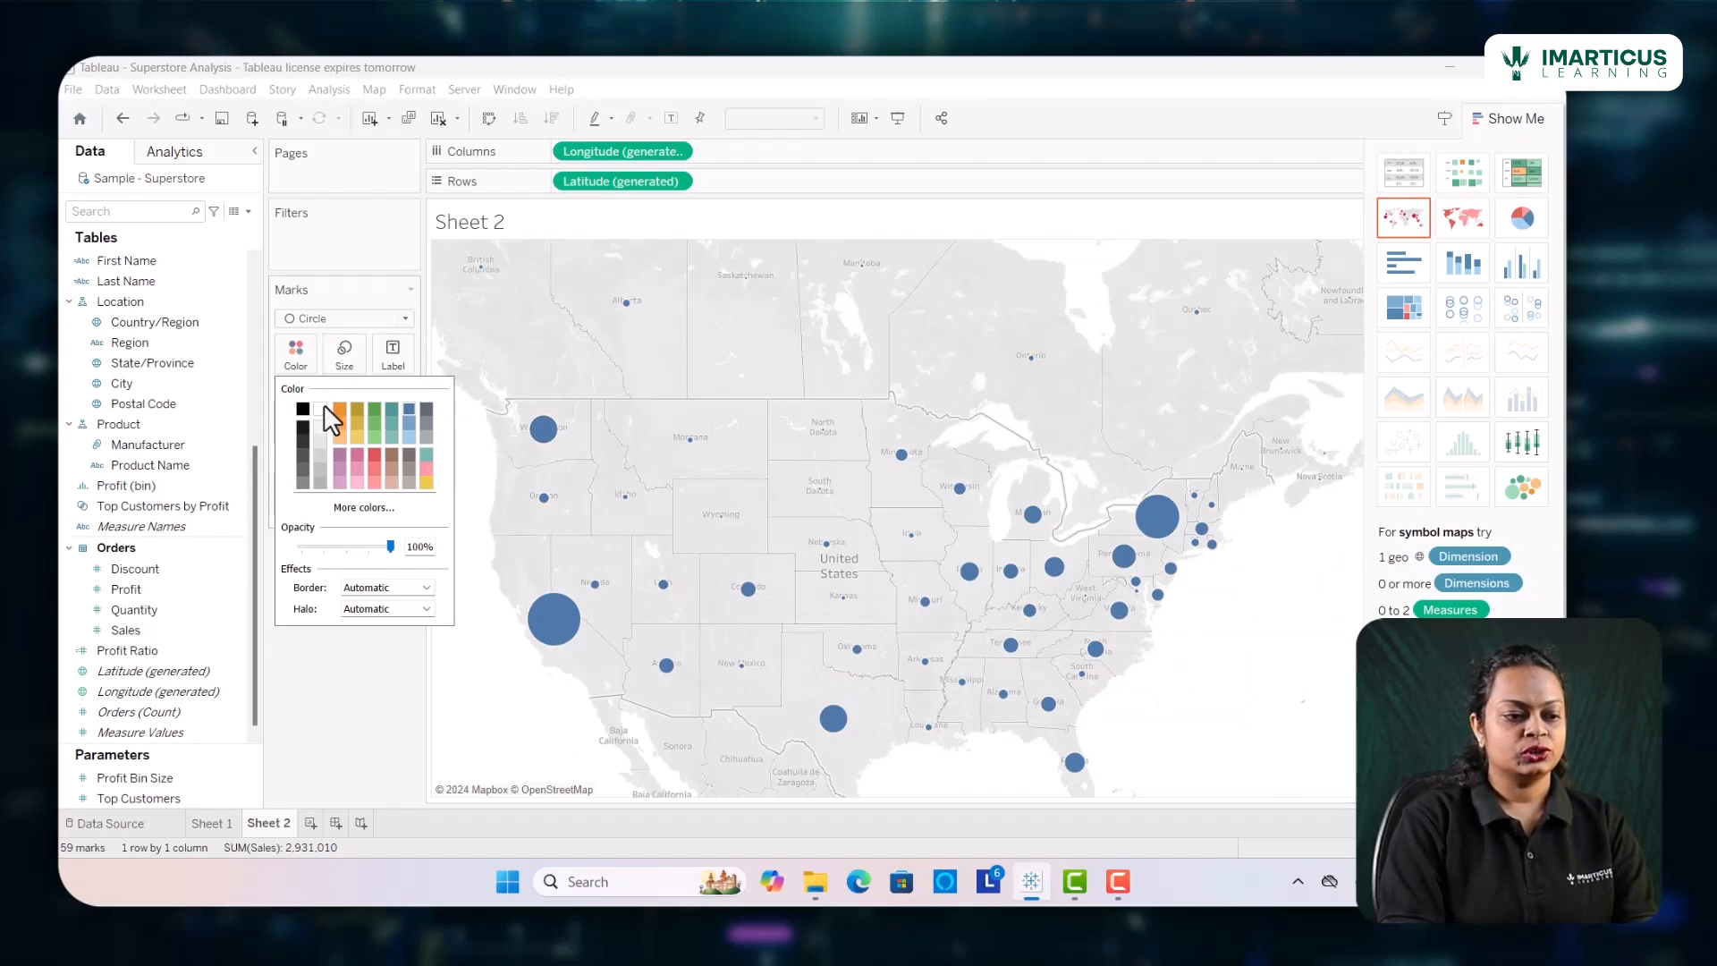
pyautogui.click(370, 409)
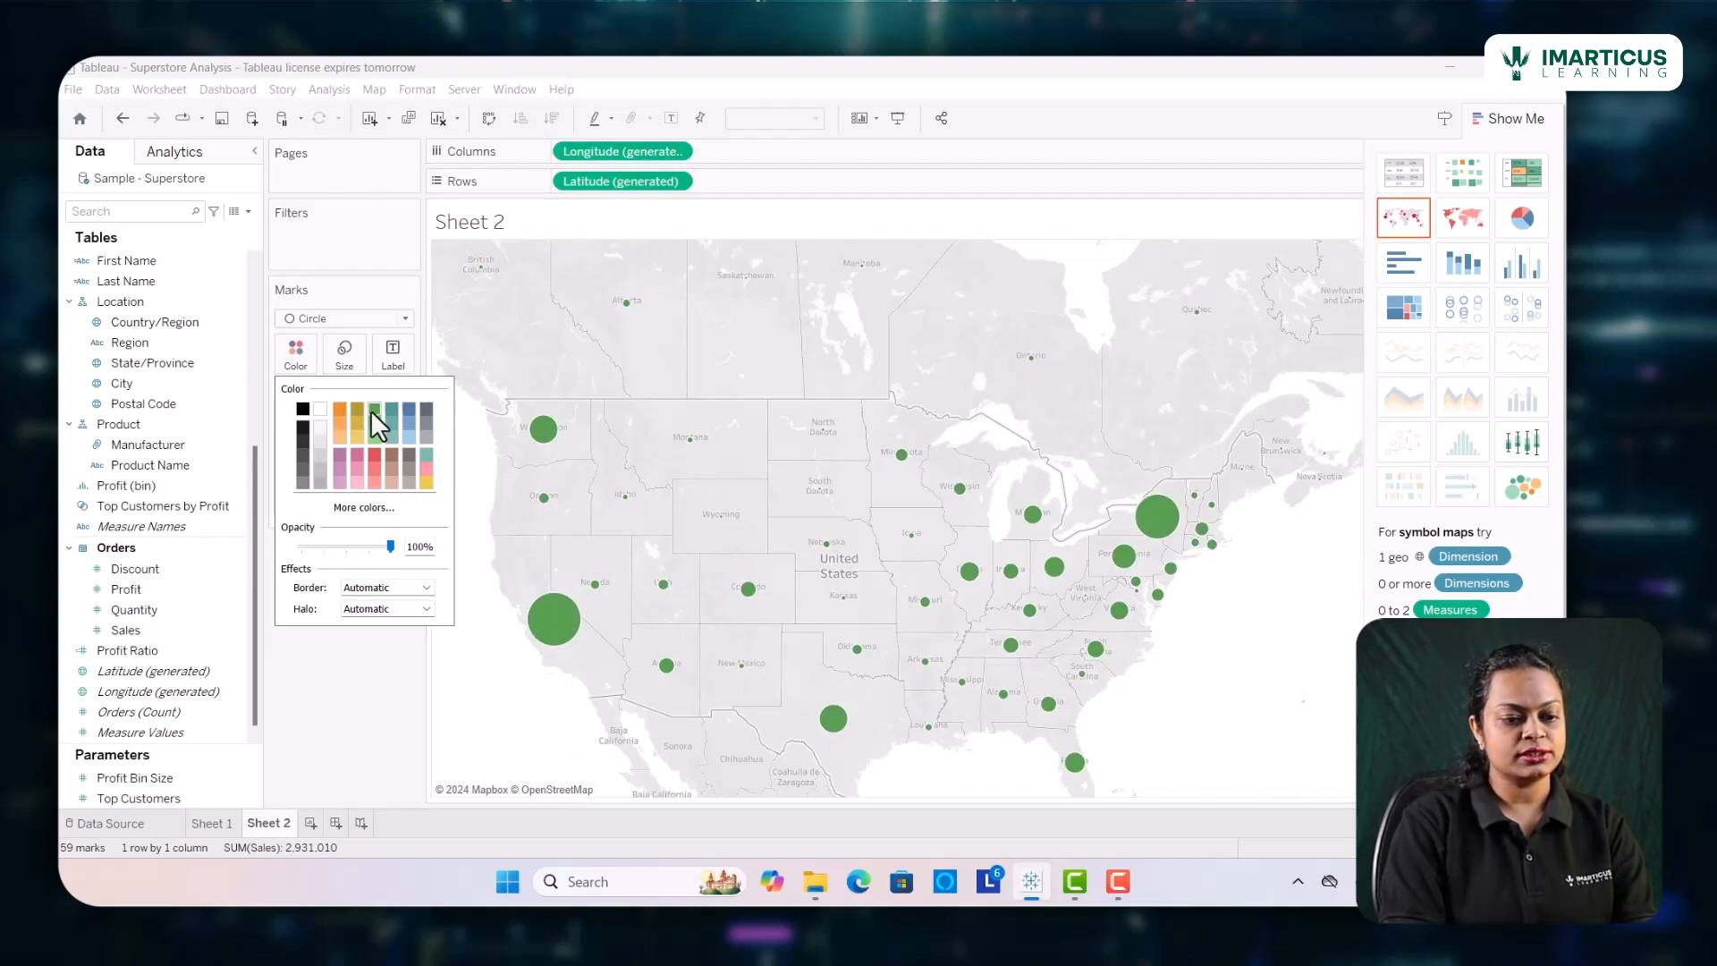
pyautogui.click(402, 671)
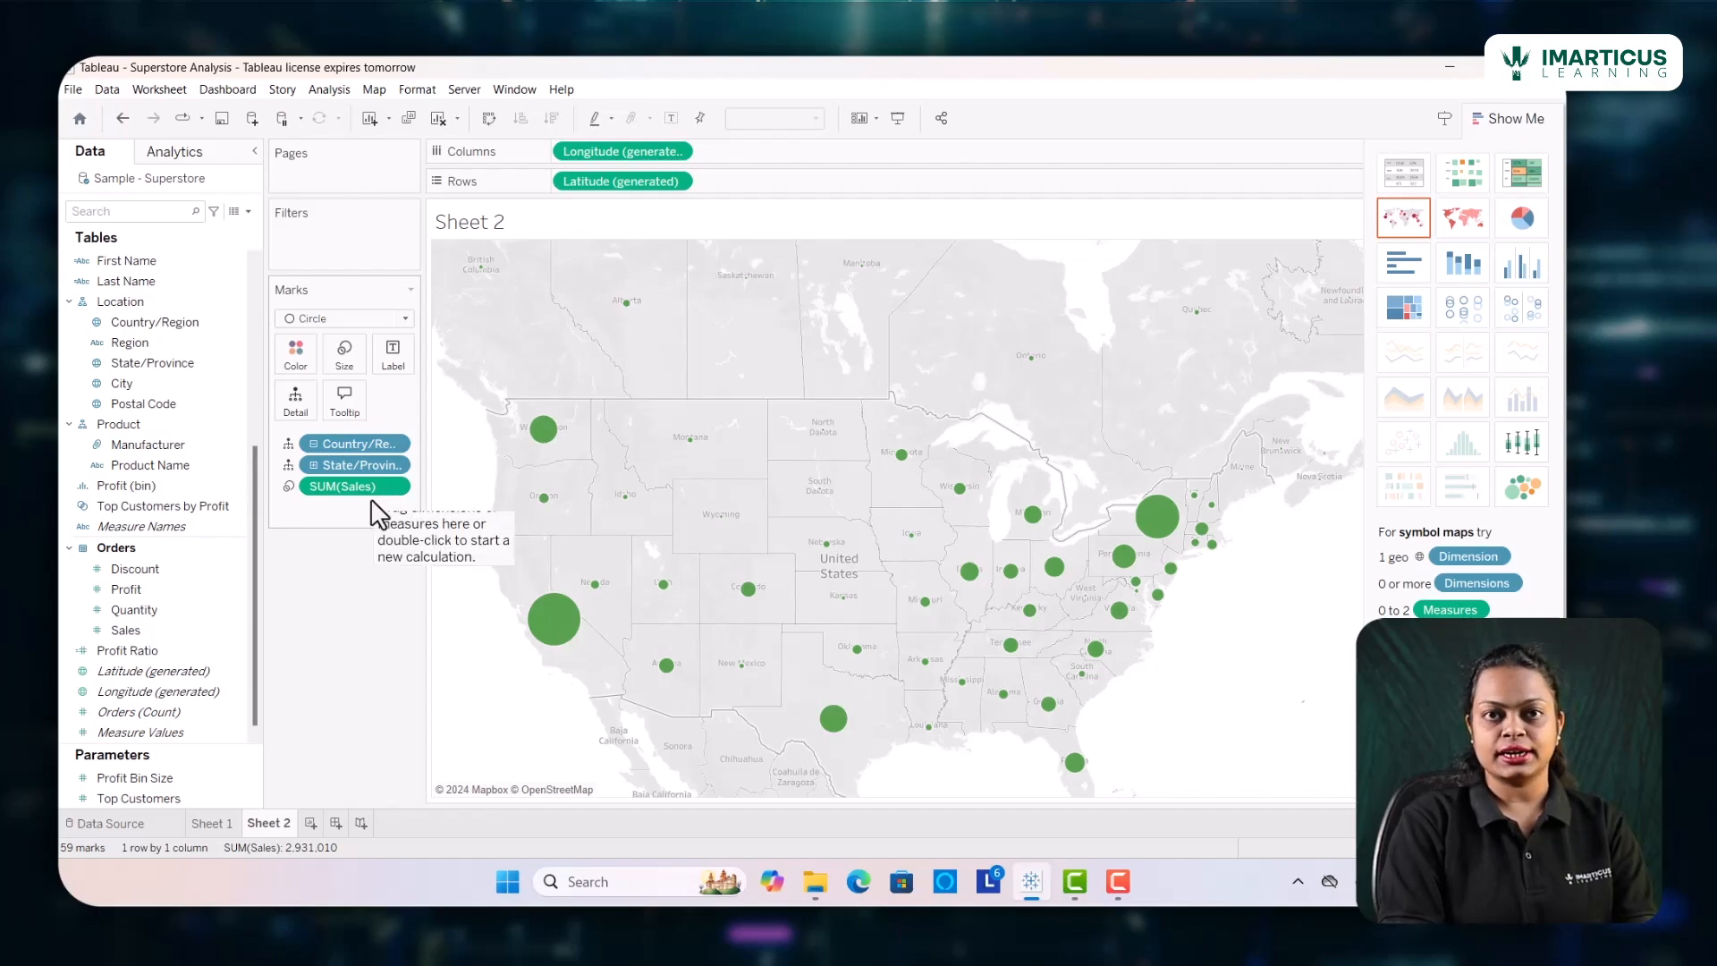
# Show mark labels with the sales values on the map circles
pyautogui.click(392, 356)
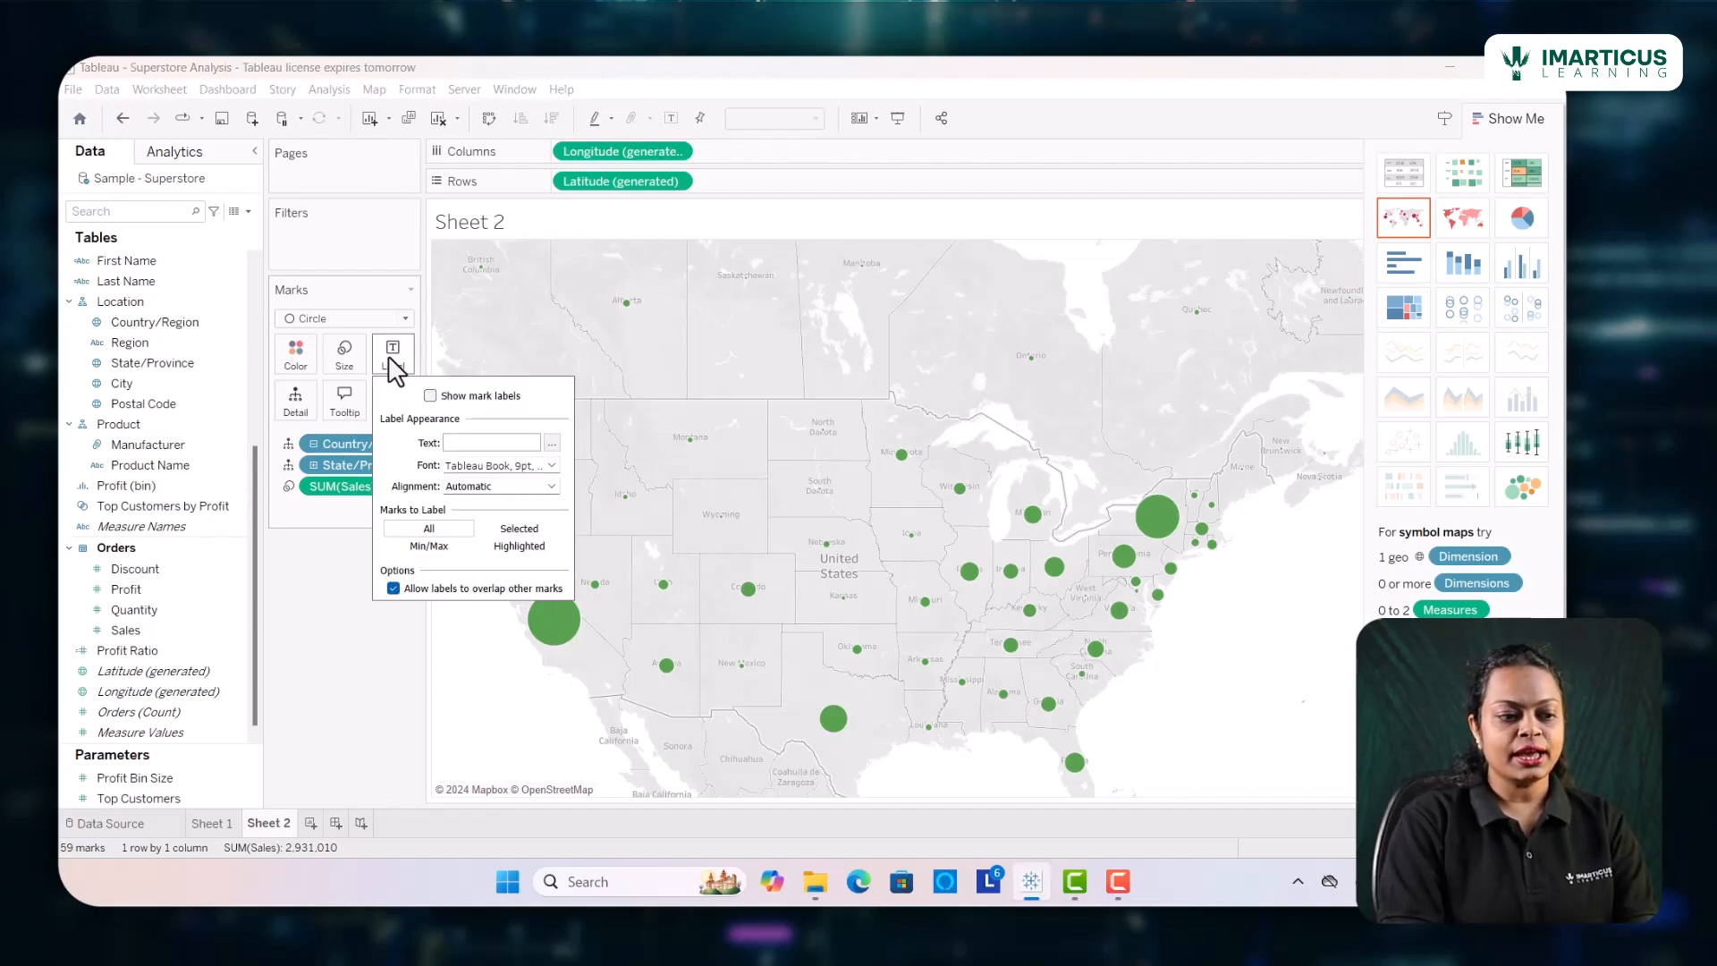
pyautogui.click(430, 396)
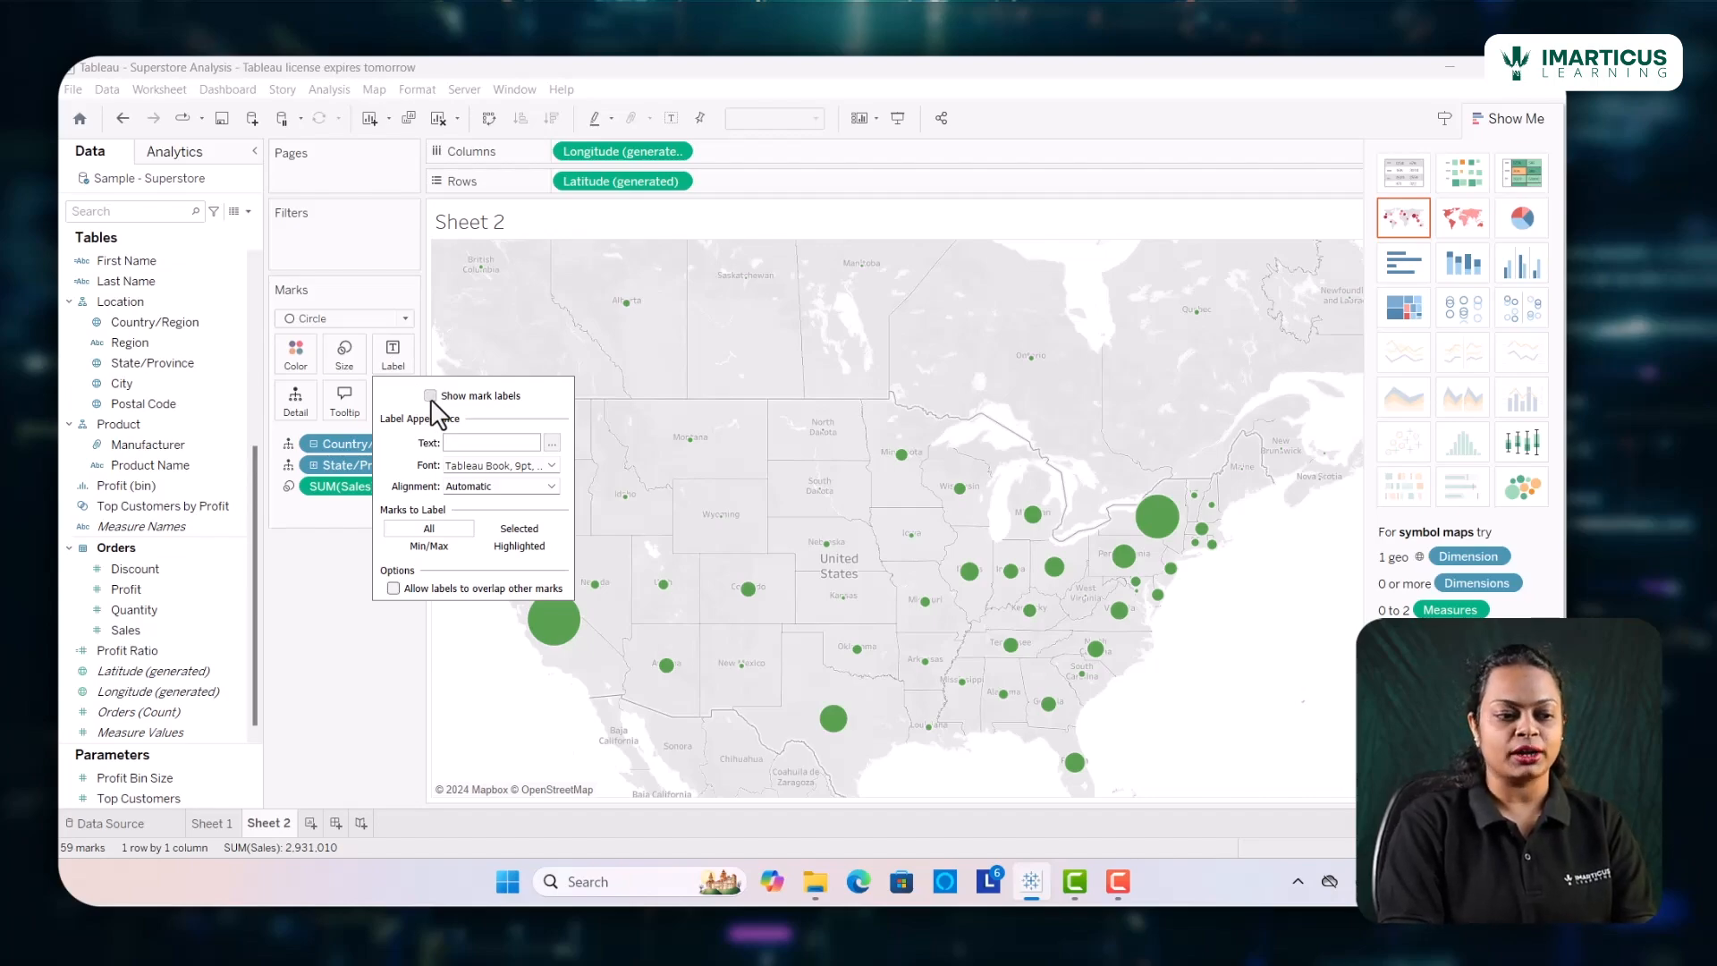
pyautogui.click(503, 729)
pyautogui.moveTo(580, 651)
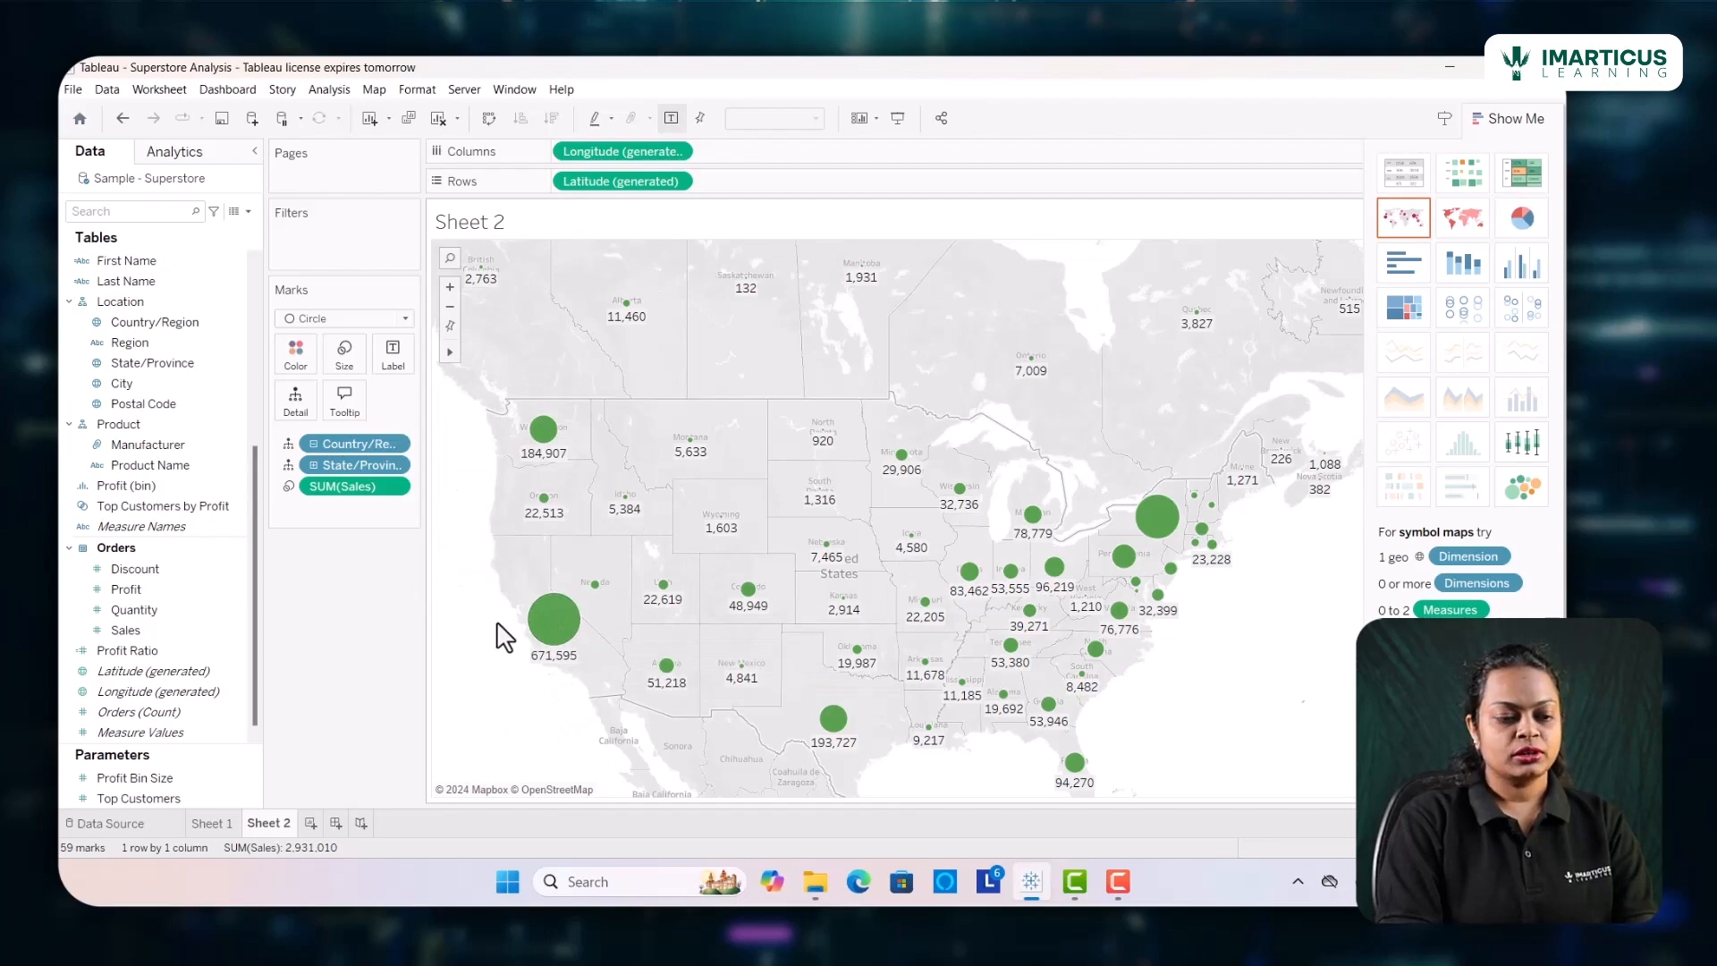
pyautogui.click(395, 353)
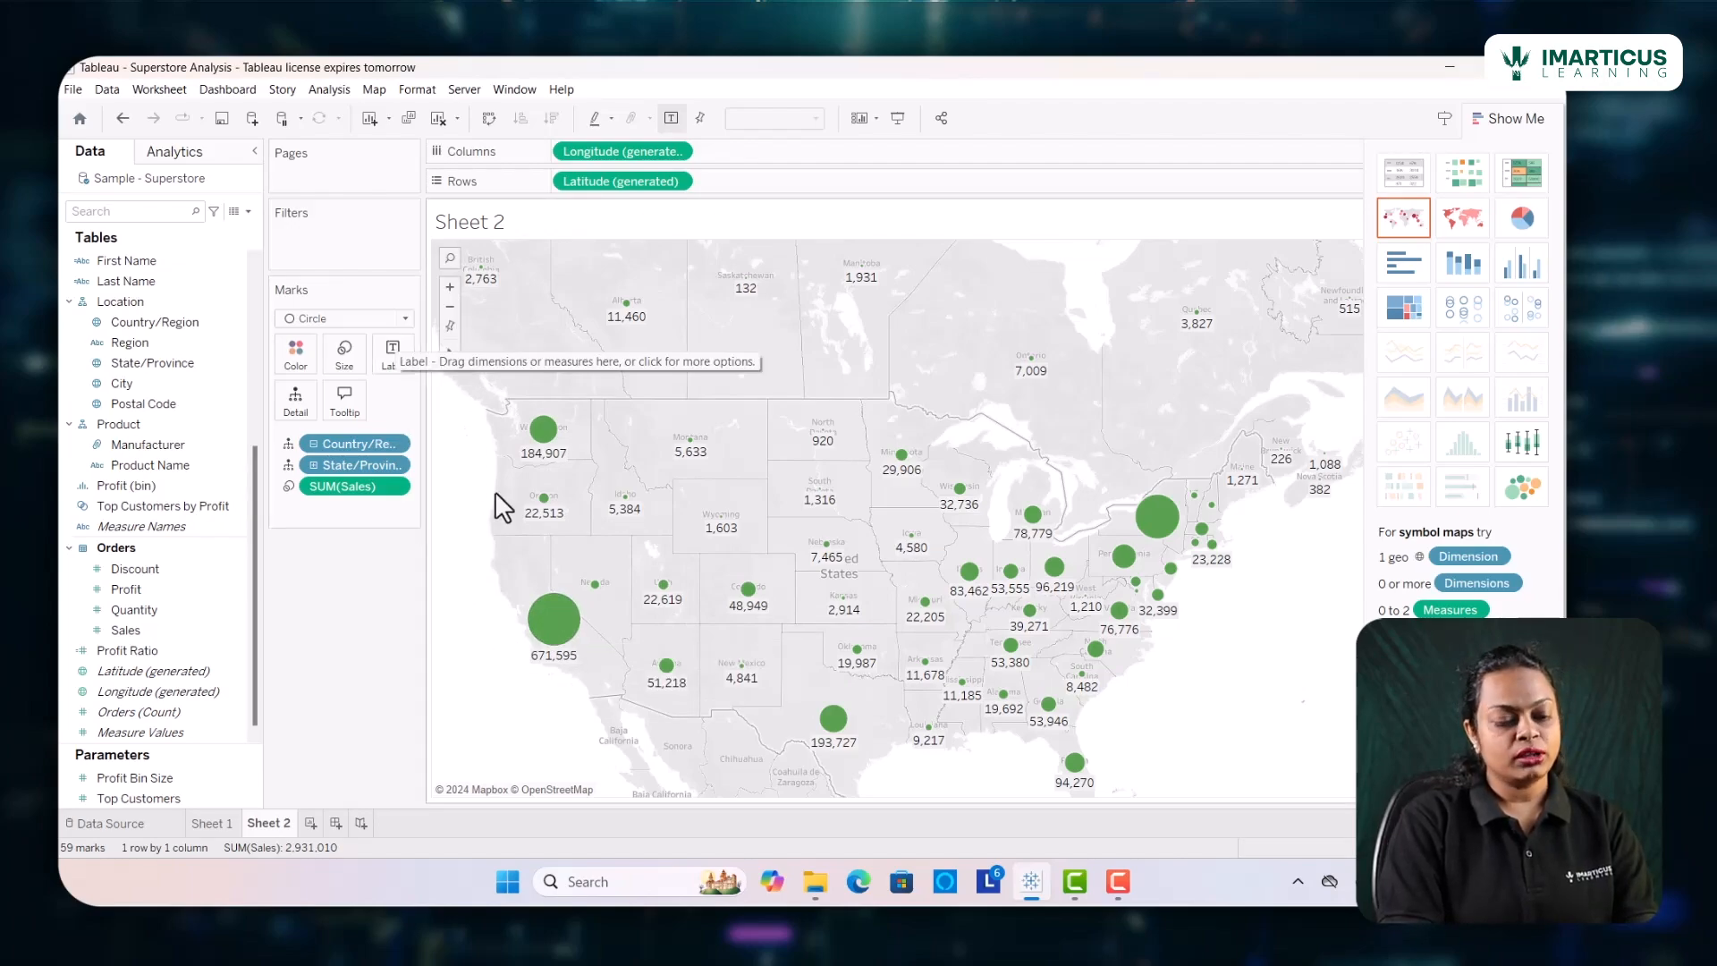
pyautogui.moveTo(533, 630)
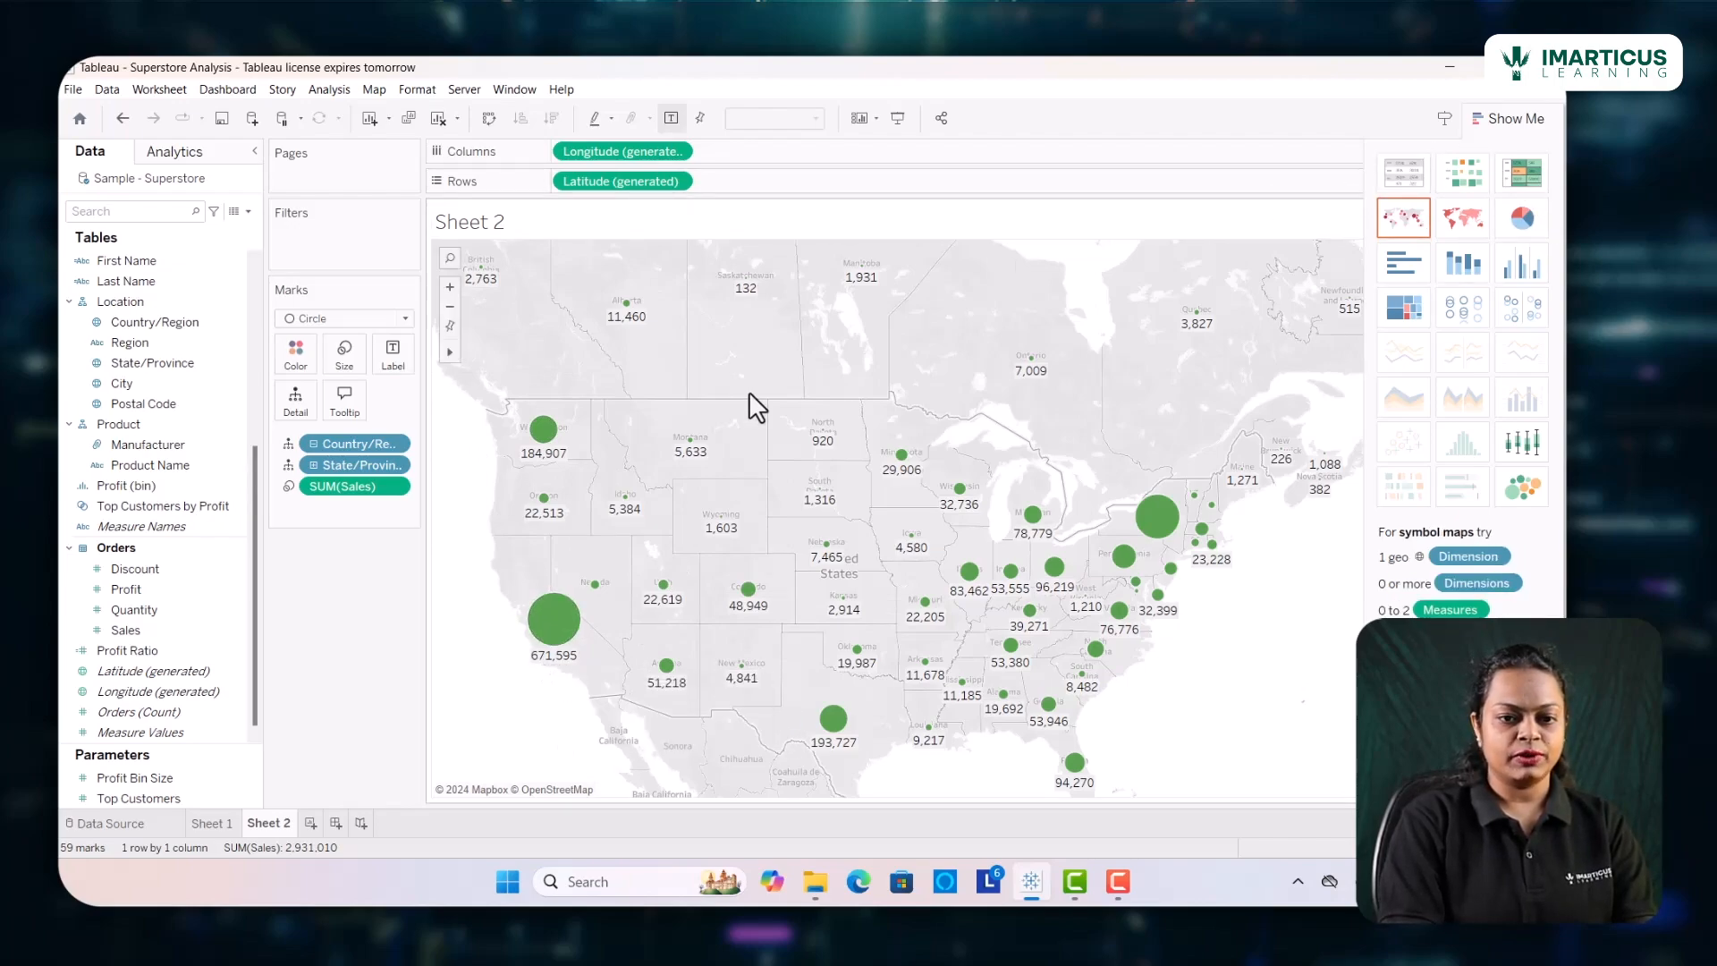
pyautogui.moveTo(726, 536)
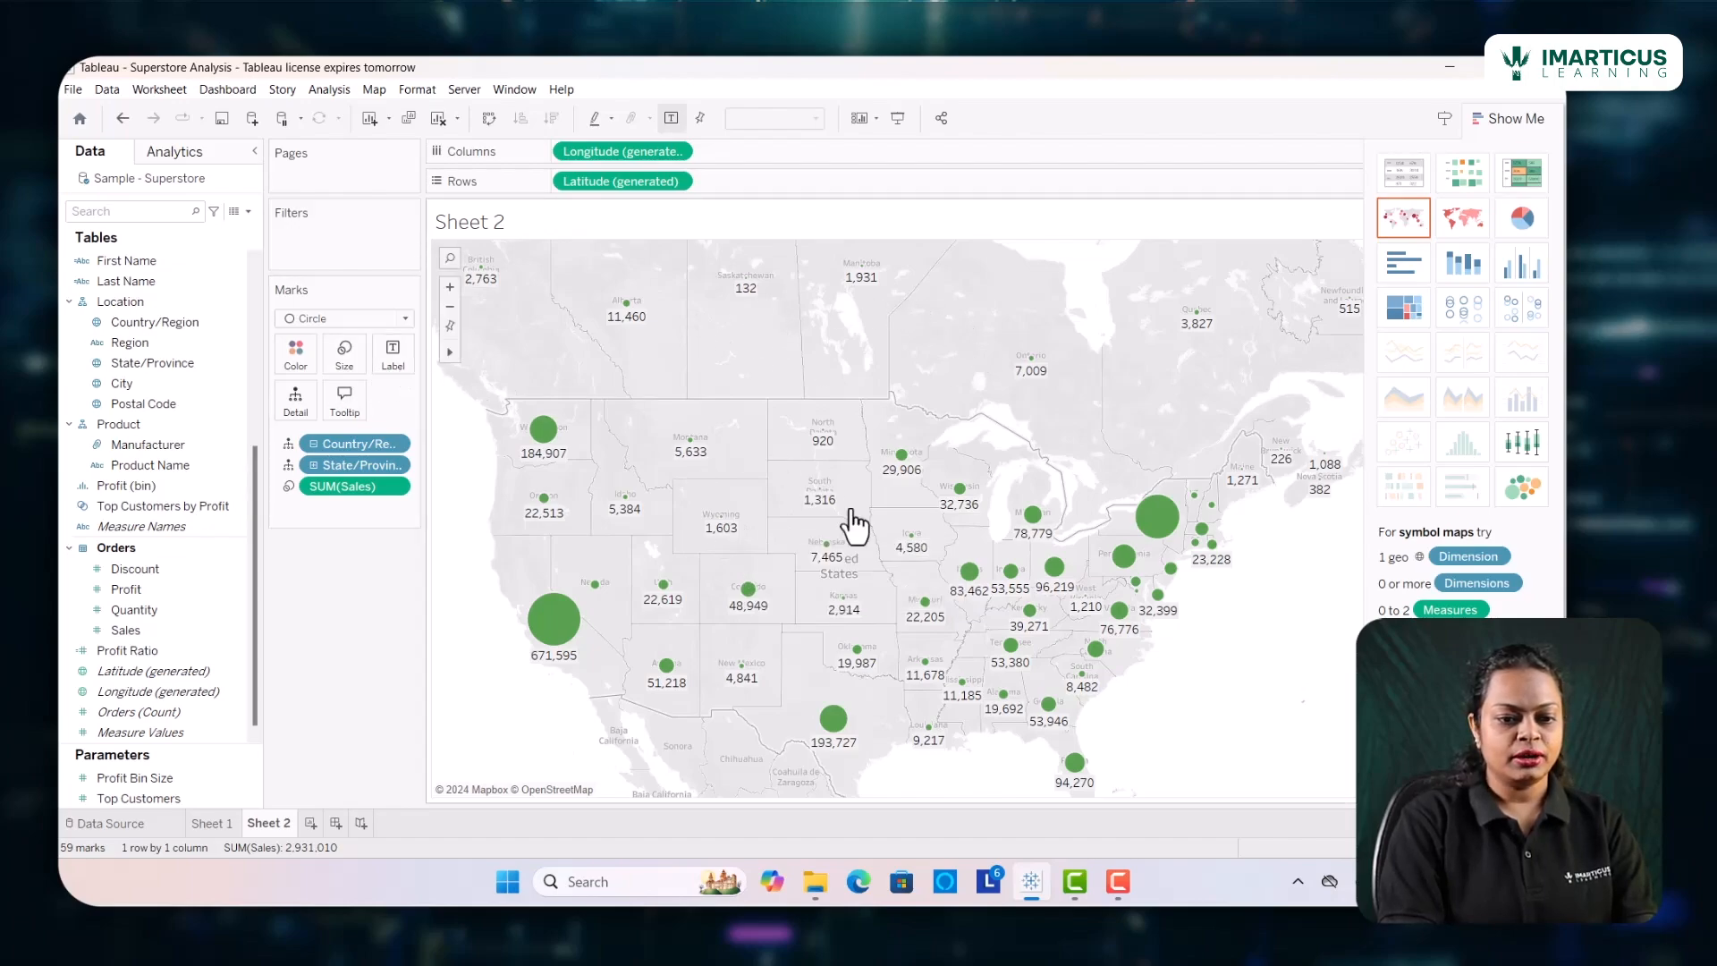
pyautogui.moveTo(1134, 591)
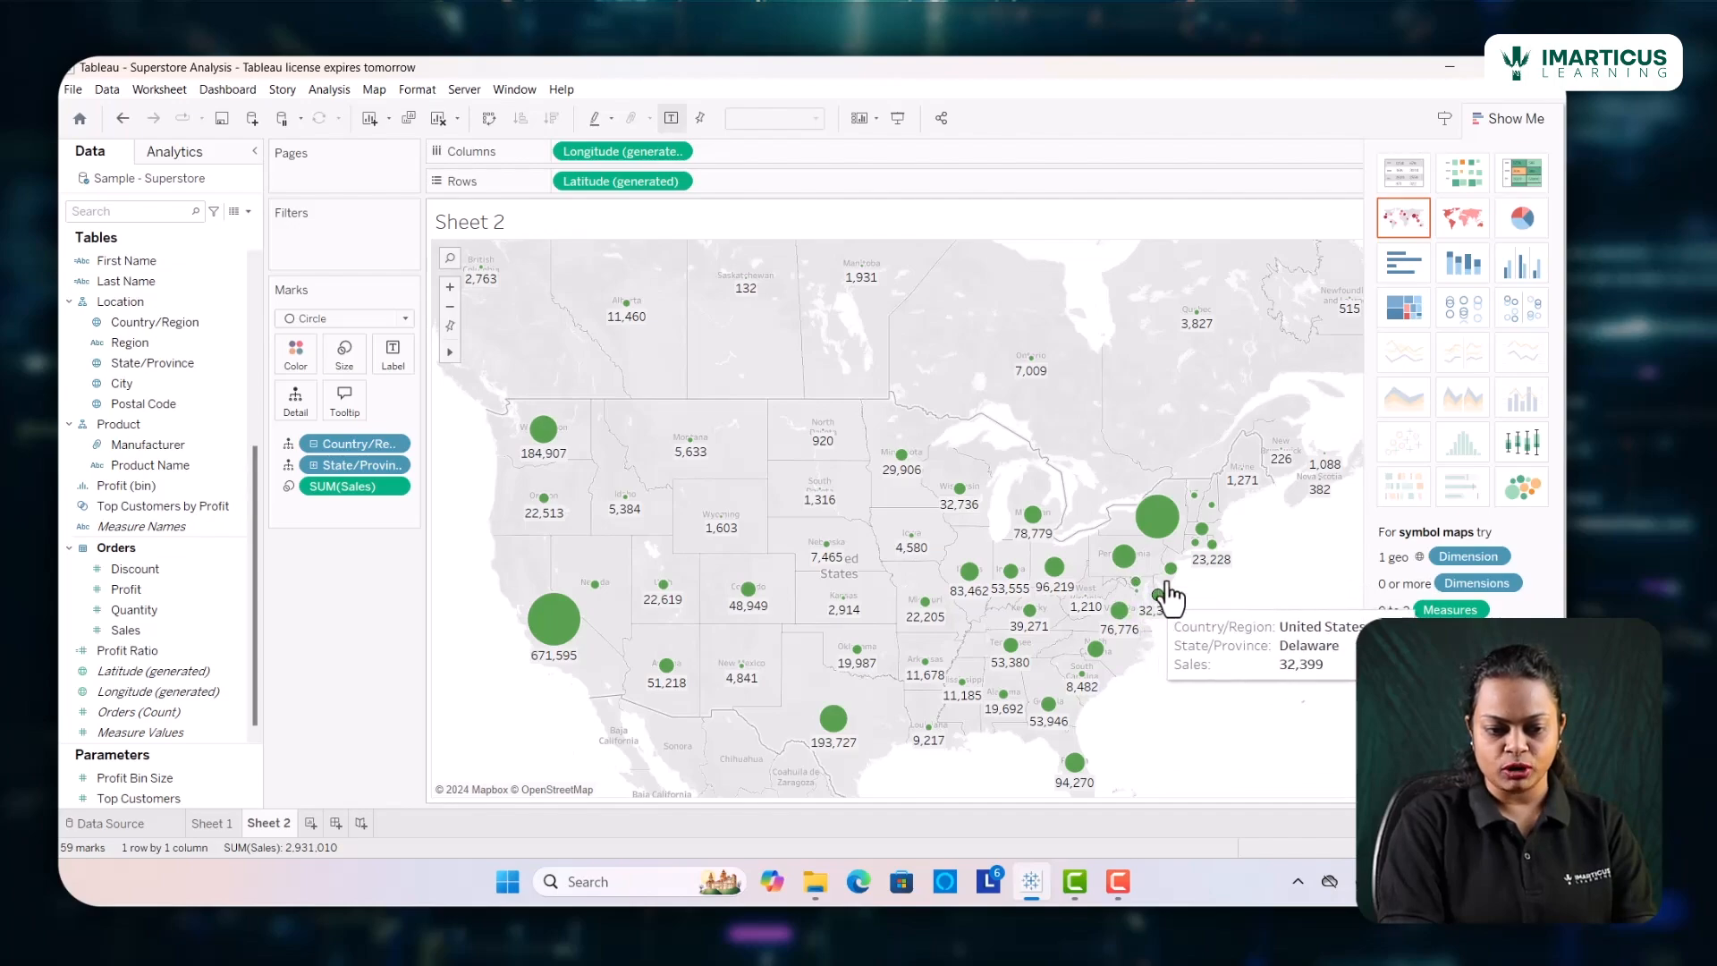
# Allow labels to overlap other marks and label only the Min/Max marks on the map
pyautogui.click(393, 374)
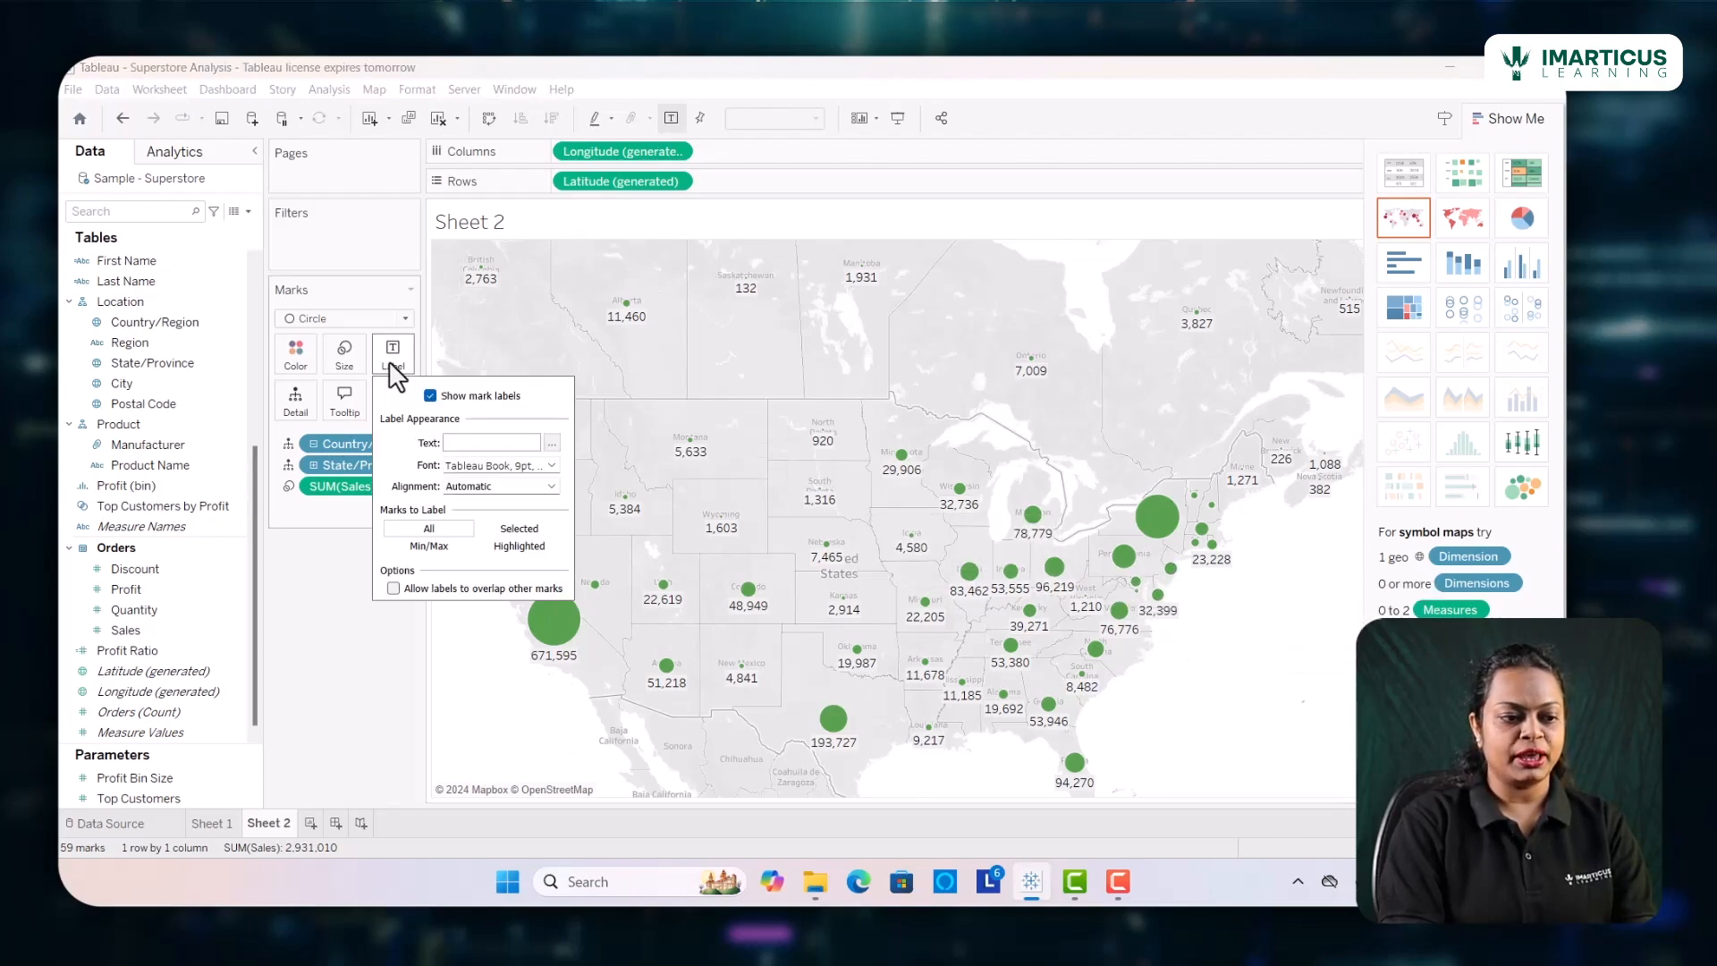
pyautogui.click(393, 588)
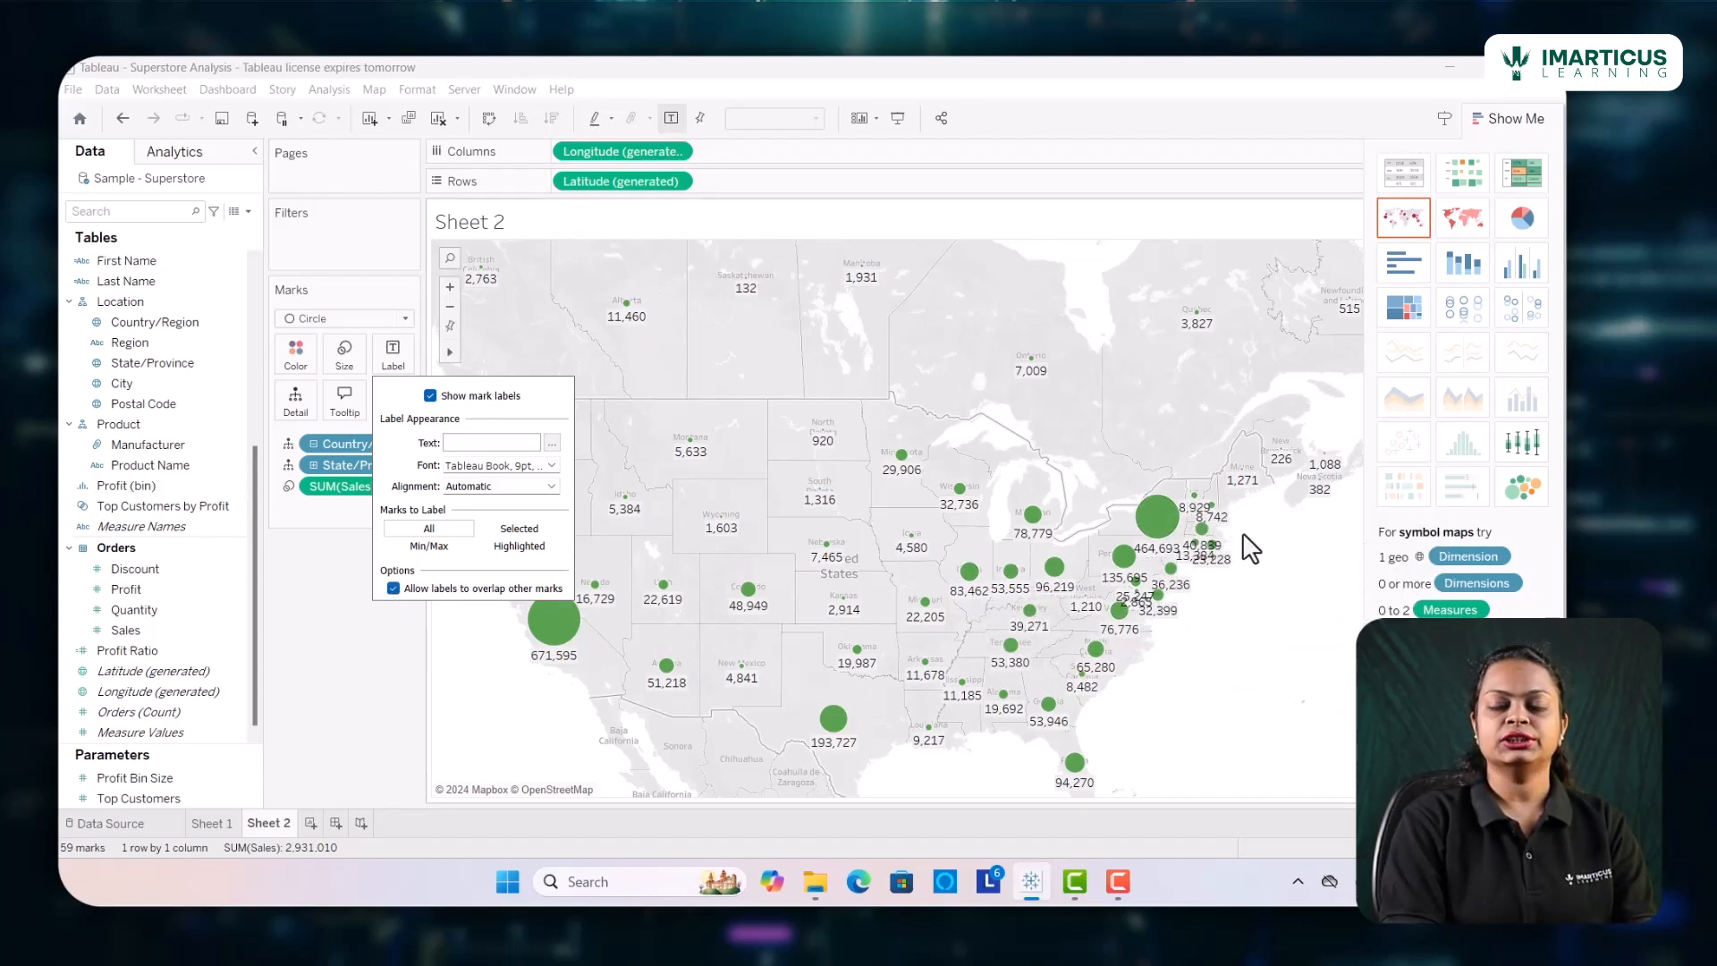
pyautogui.click(427, 547)
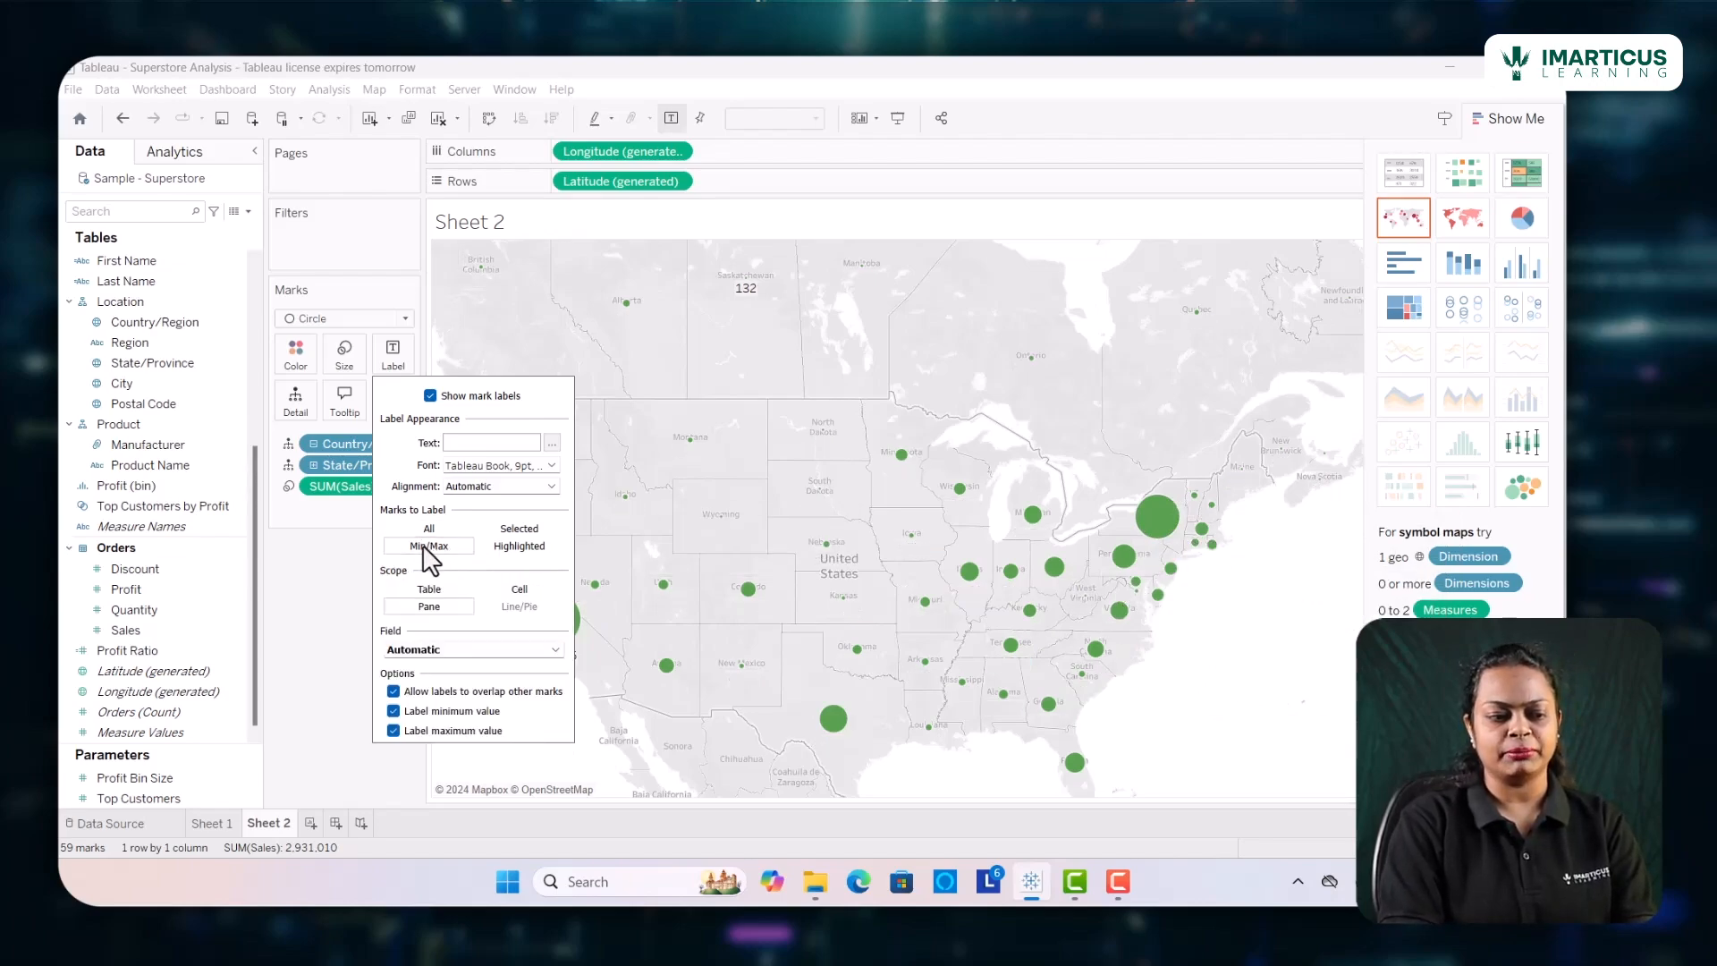
pyautogui.click(331, 598)
pyautogui.moveTo(550, 656)
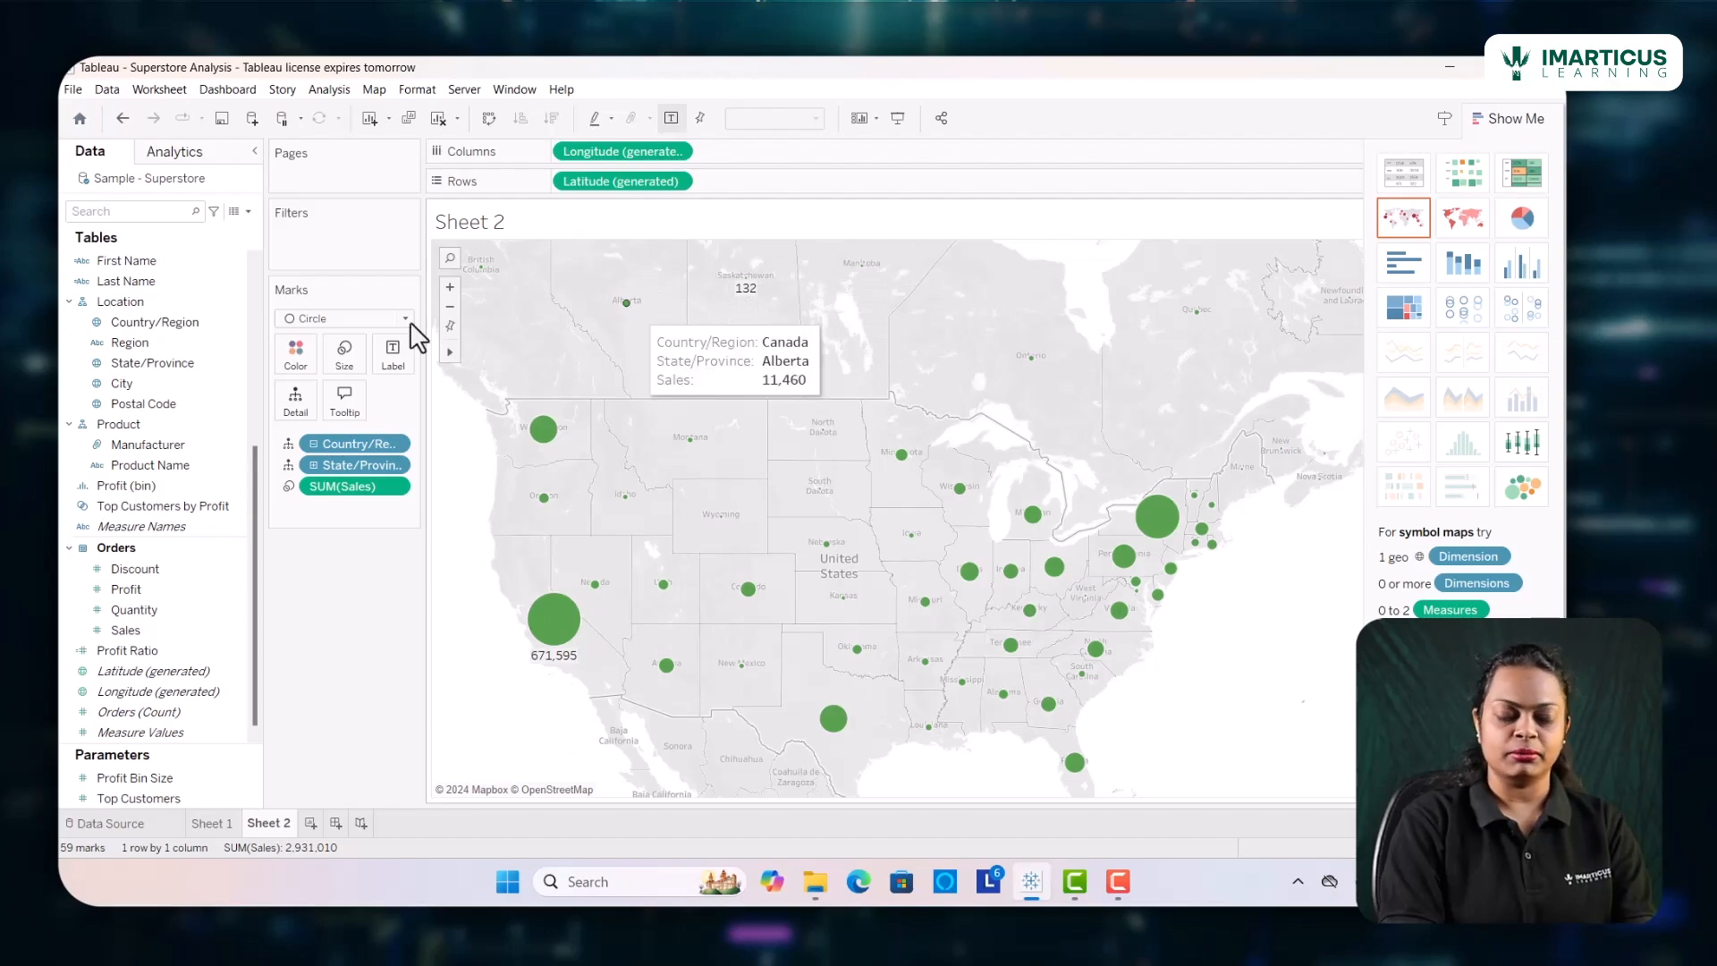
# Label all marks on the sales map and allow the labels to overlap other marks
pyautogui.click(393, 354)
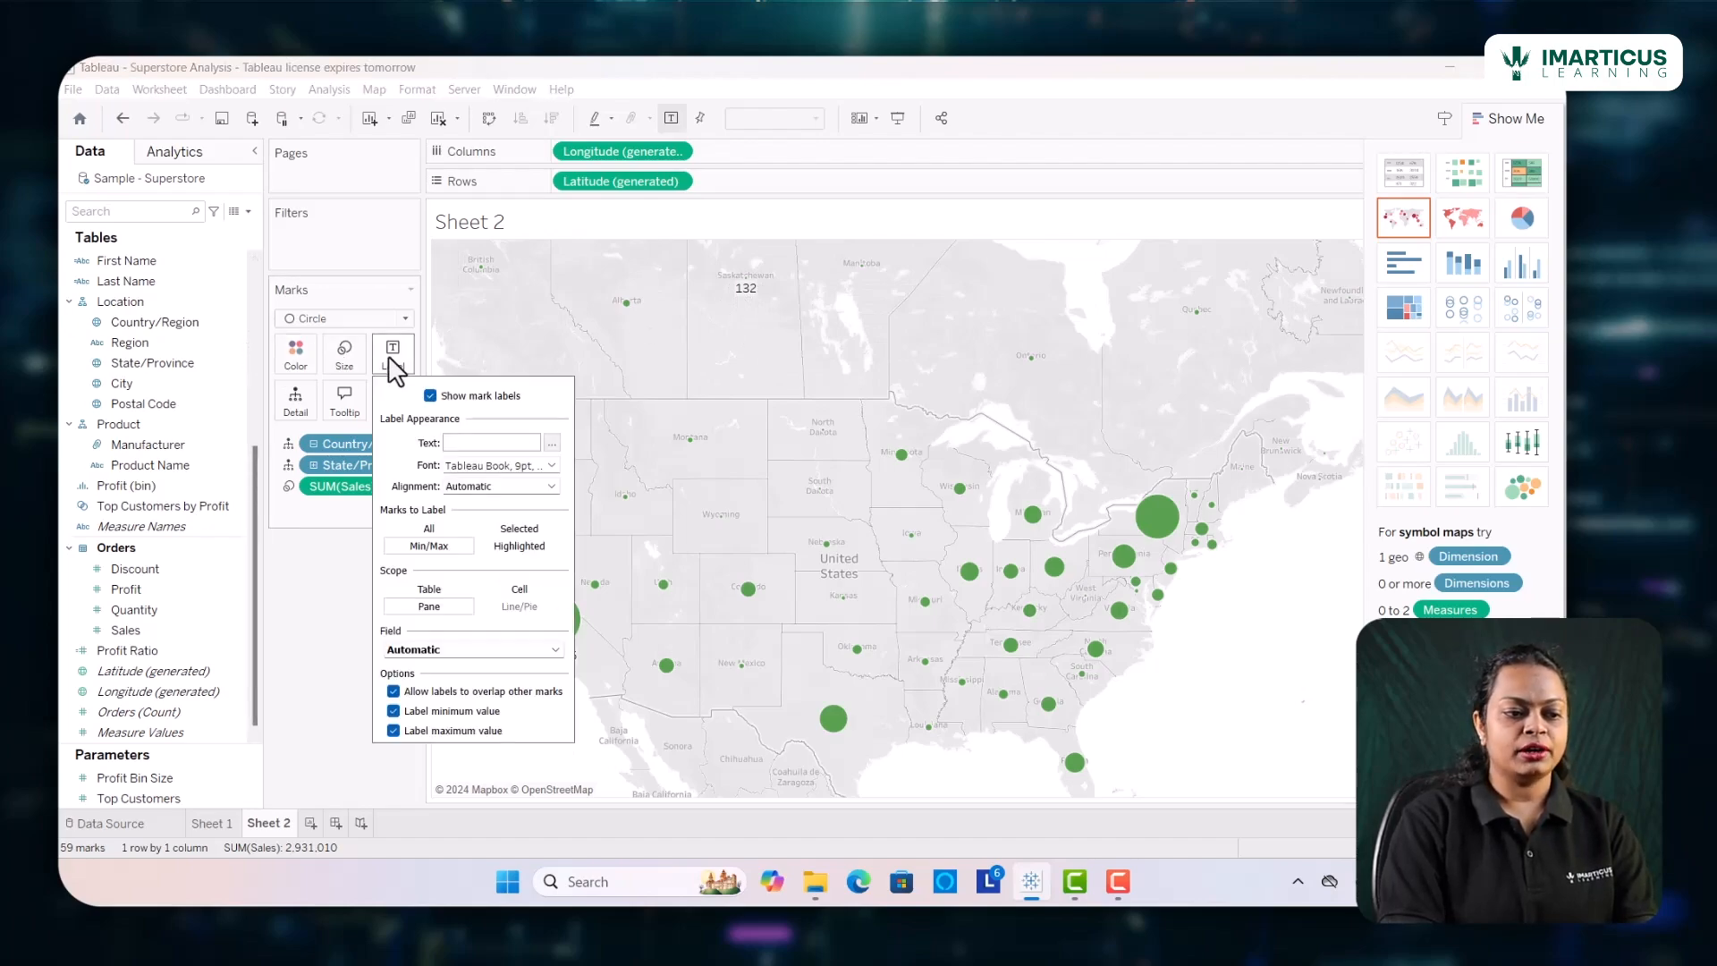
pyautogui.click(429, 530)
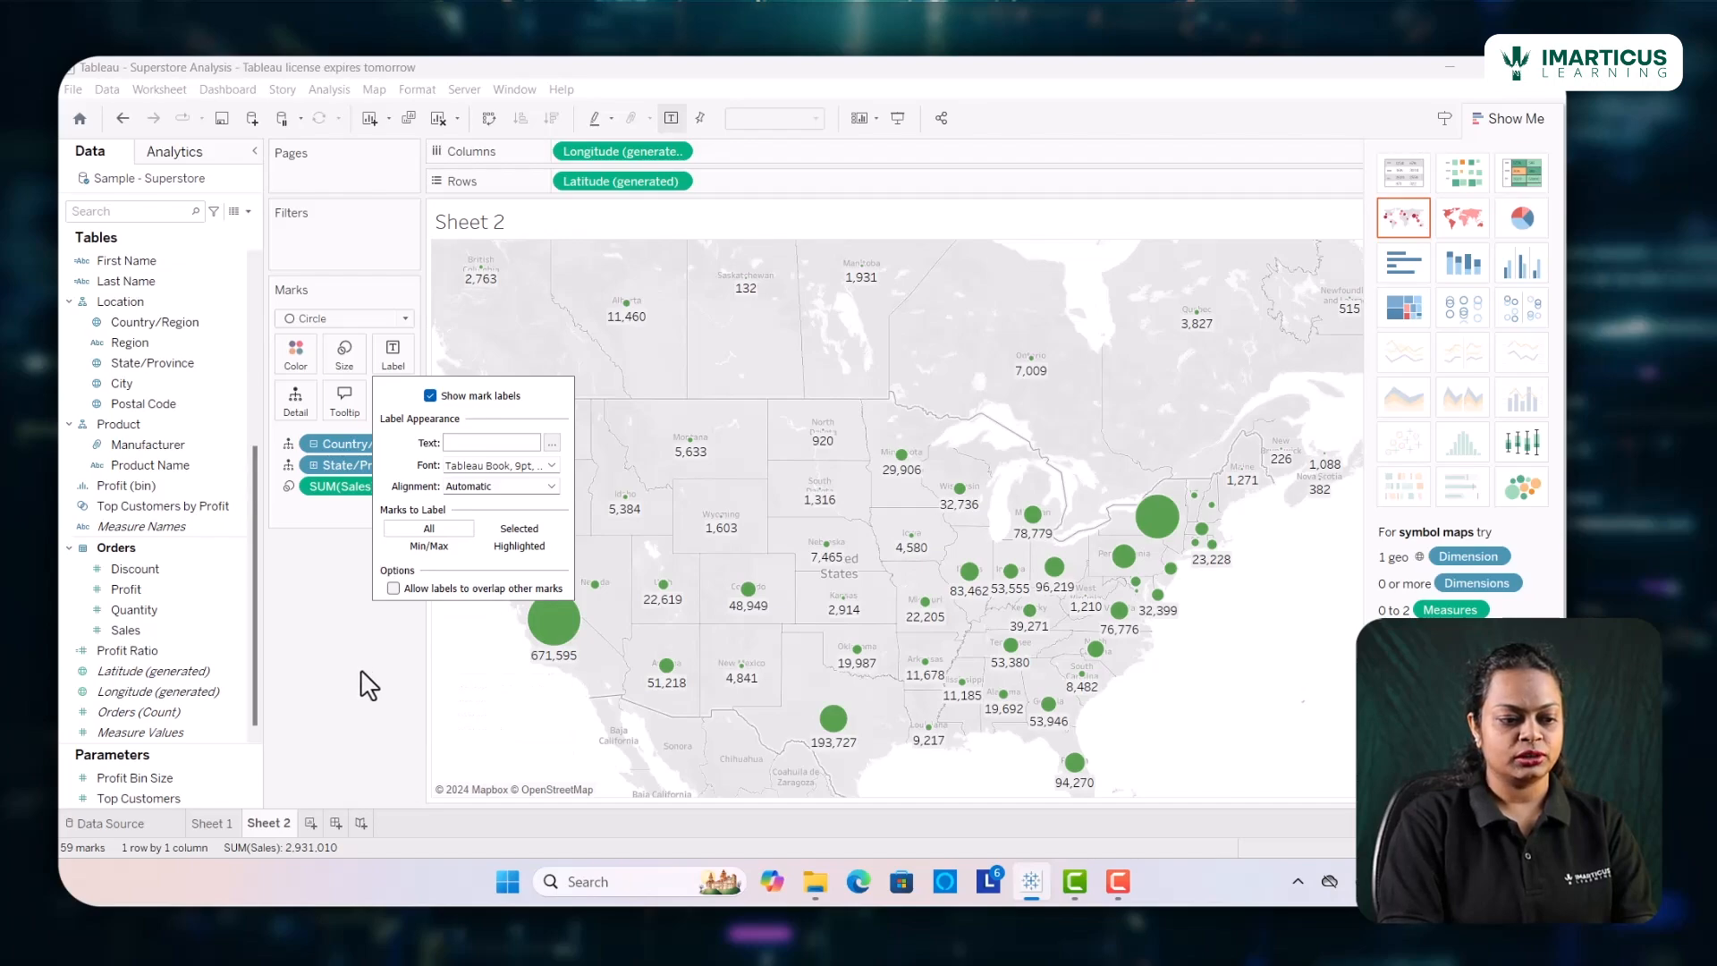
pyautogui.click(393, 591)
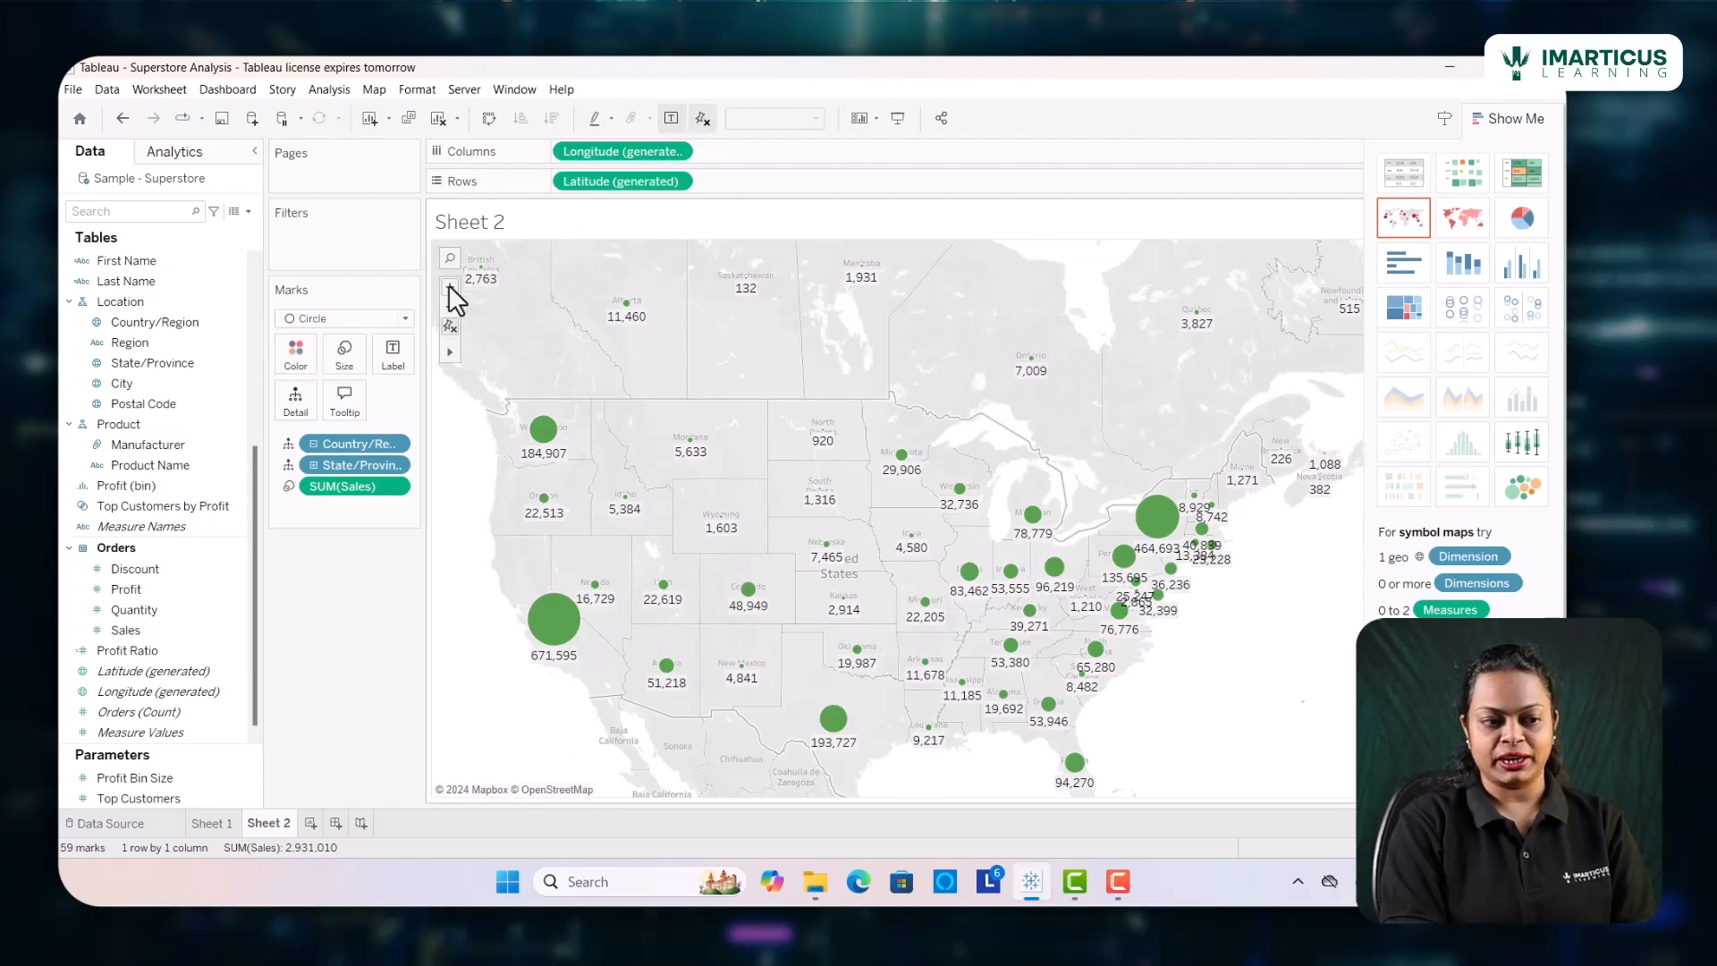
# Inspect the labeled sales circles at closer and wider zoom levels of the map
pyautogui.click(449, 285)
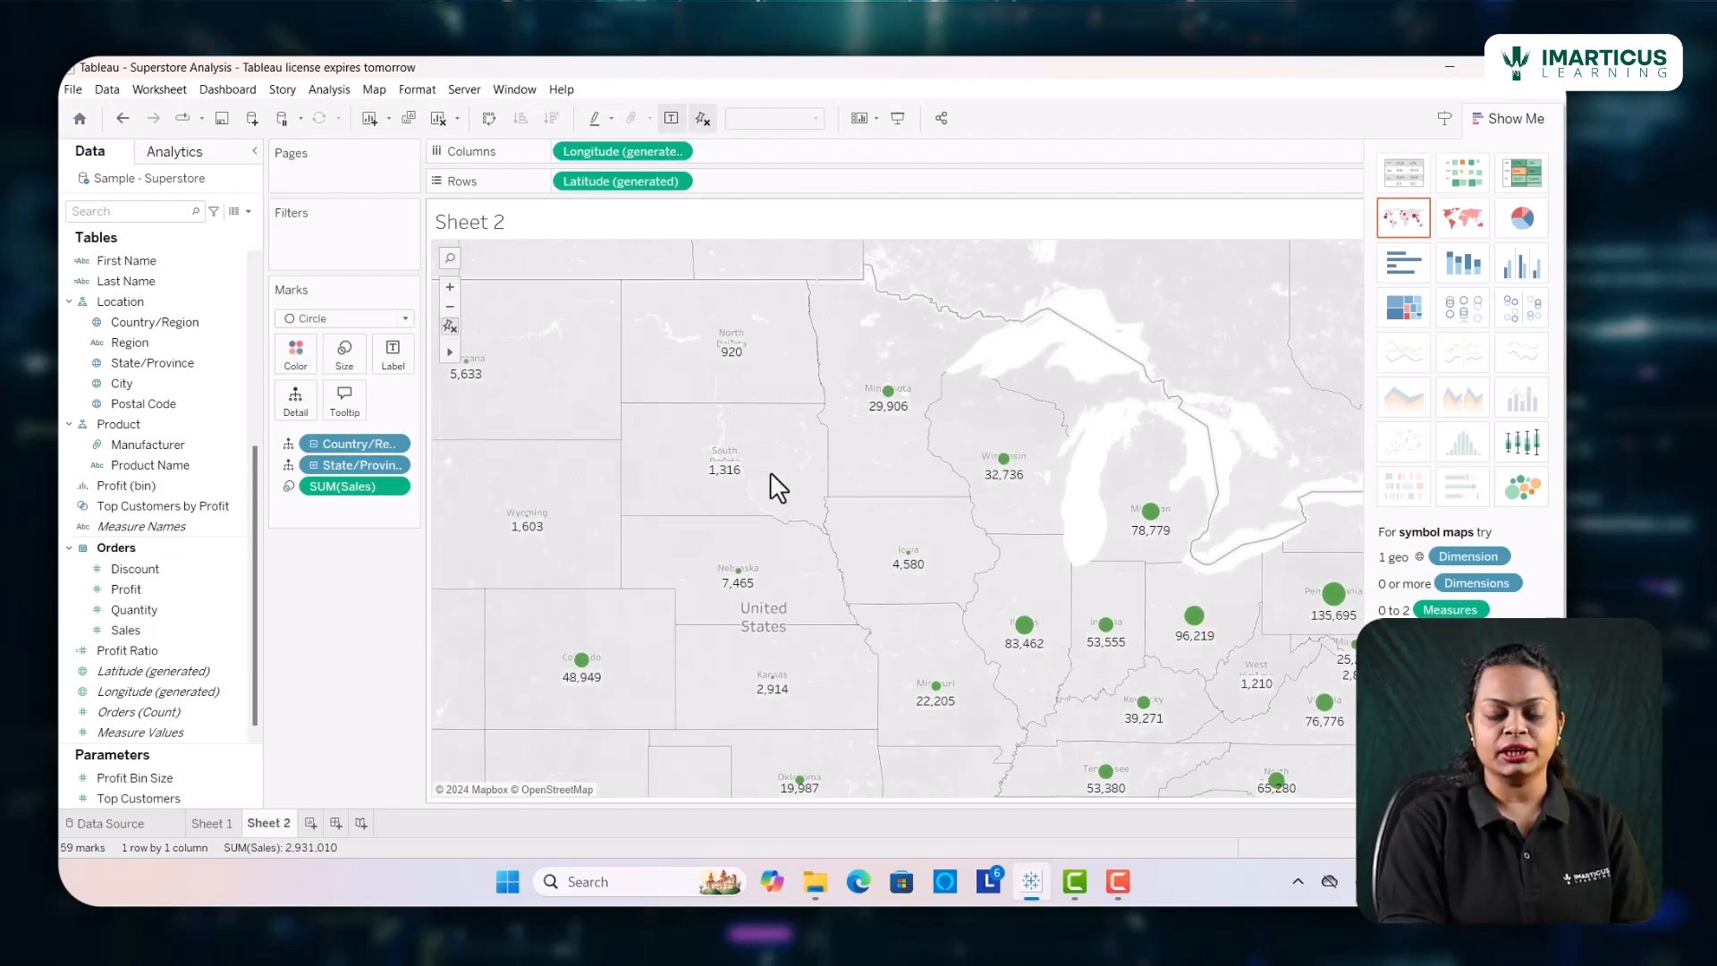
pyautogui.click(449, 305)
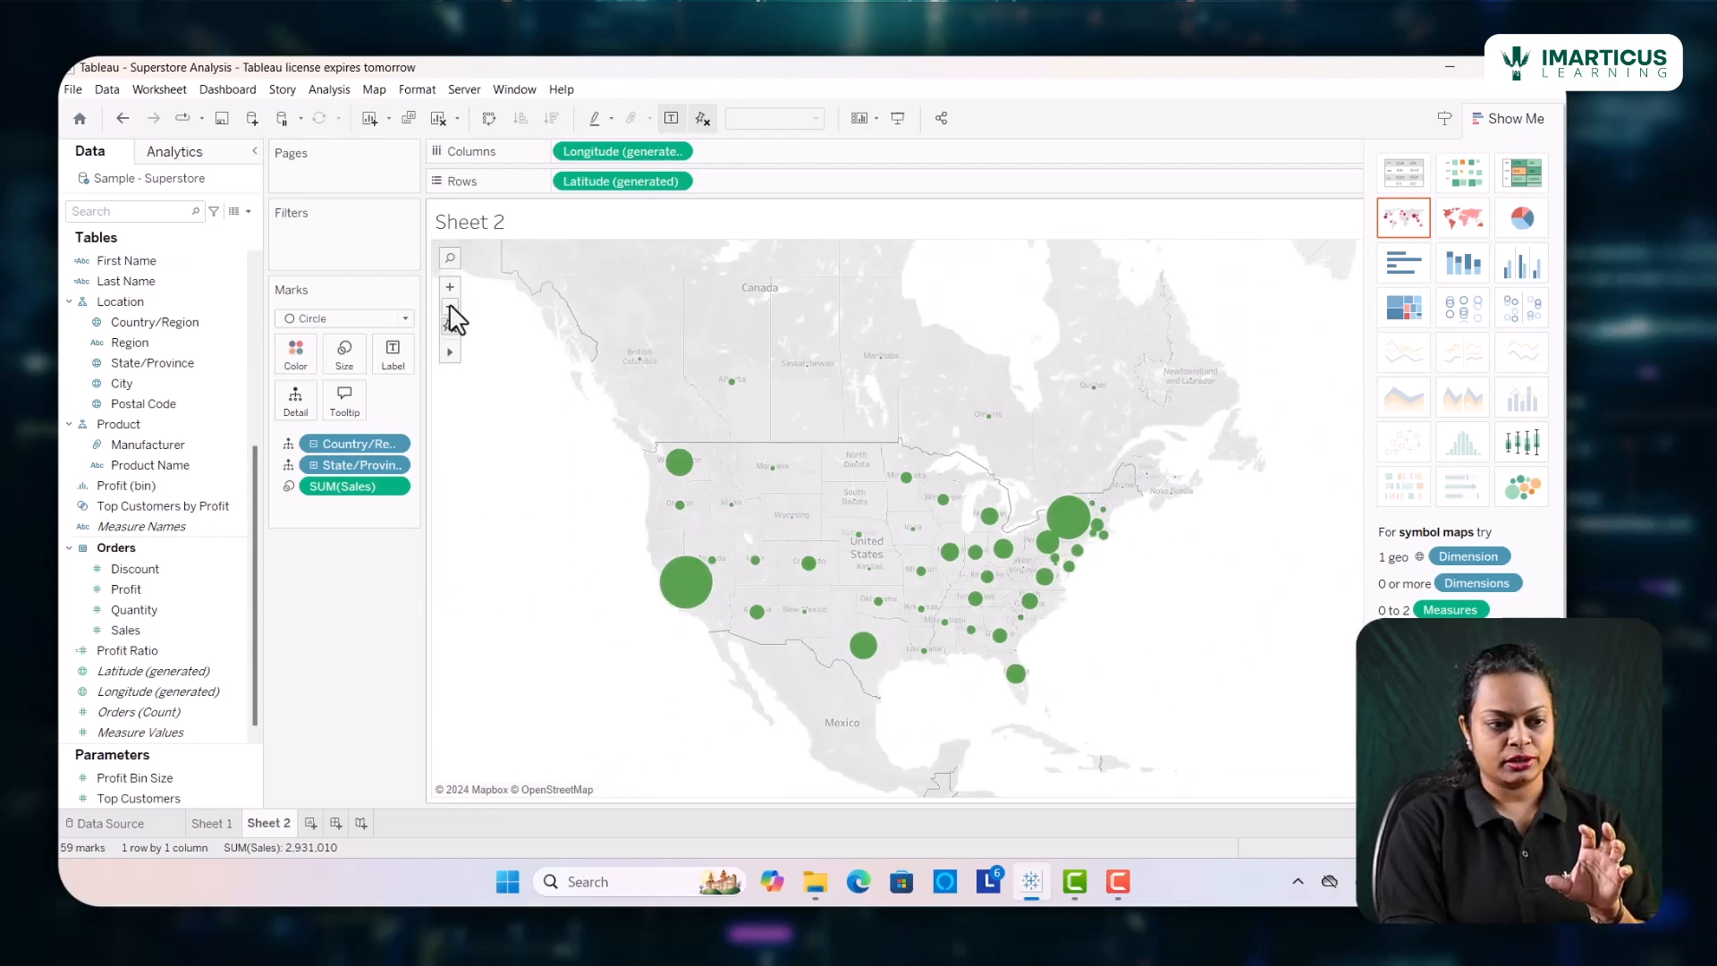
pyautogui.click(449, 305)
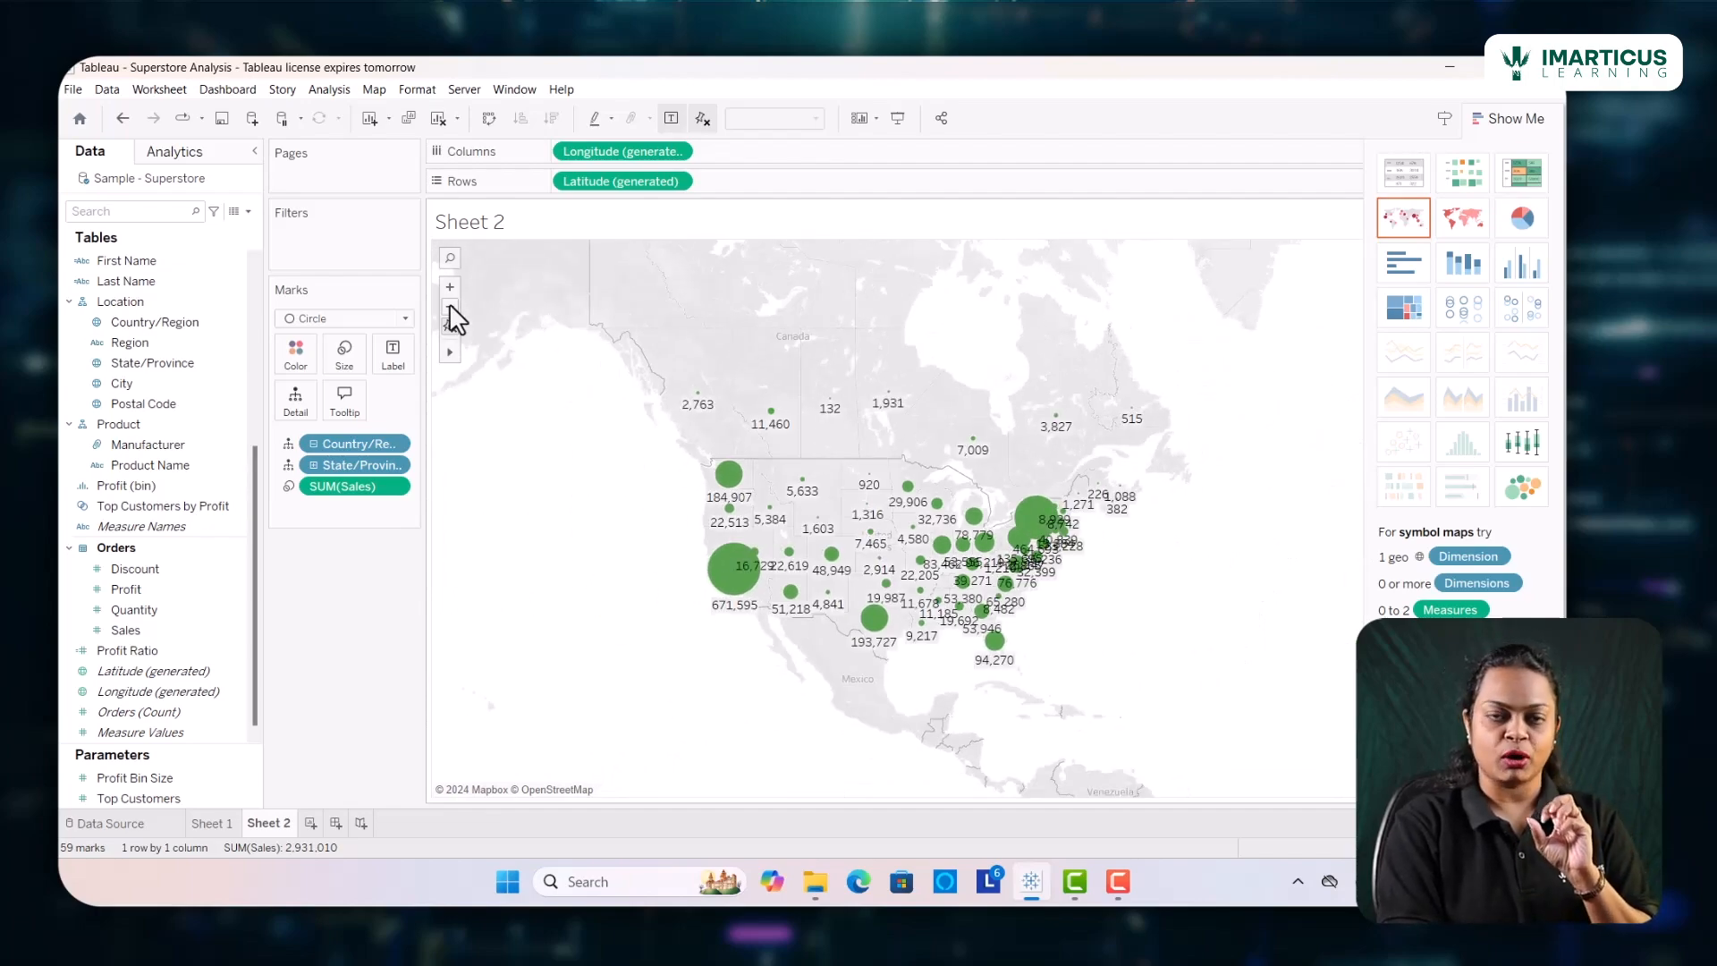
pyautogui.moveTo(452, 358)
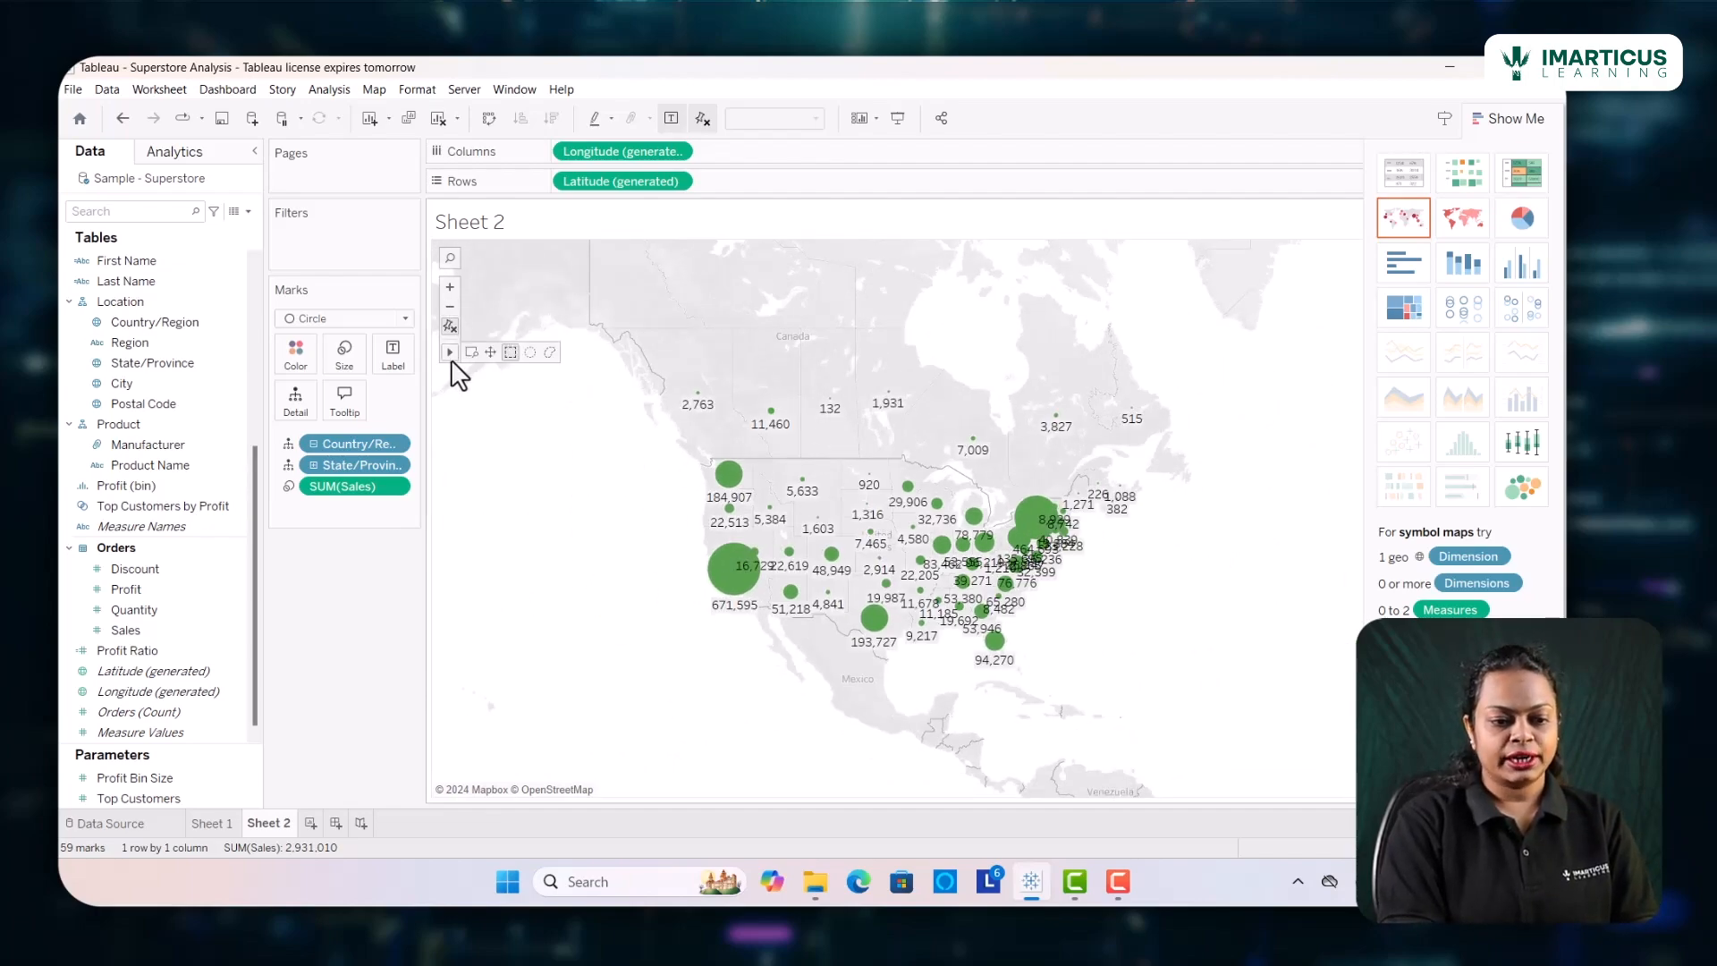
pyautogui.click(449, 288)
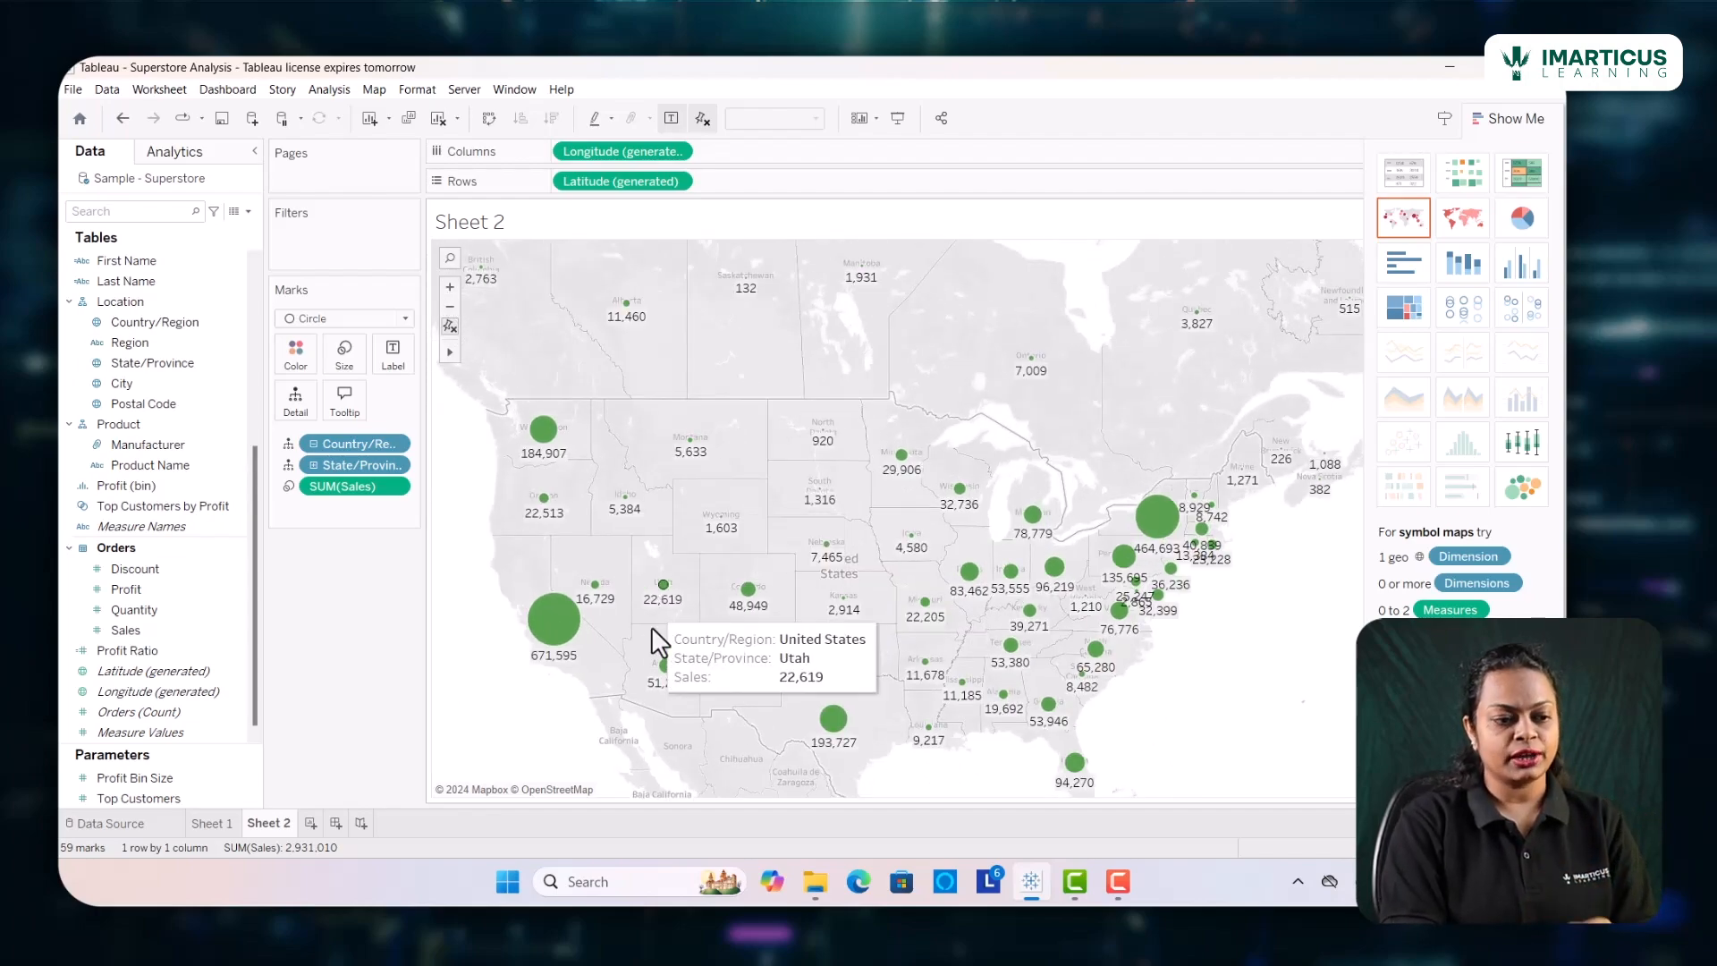
# Pan across the eastern, central and western states to examine their sales labels, ending on a view of the whole United States
pyautogui.moveTo(446, 357)
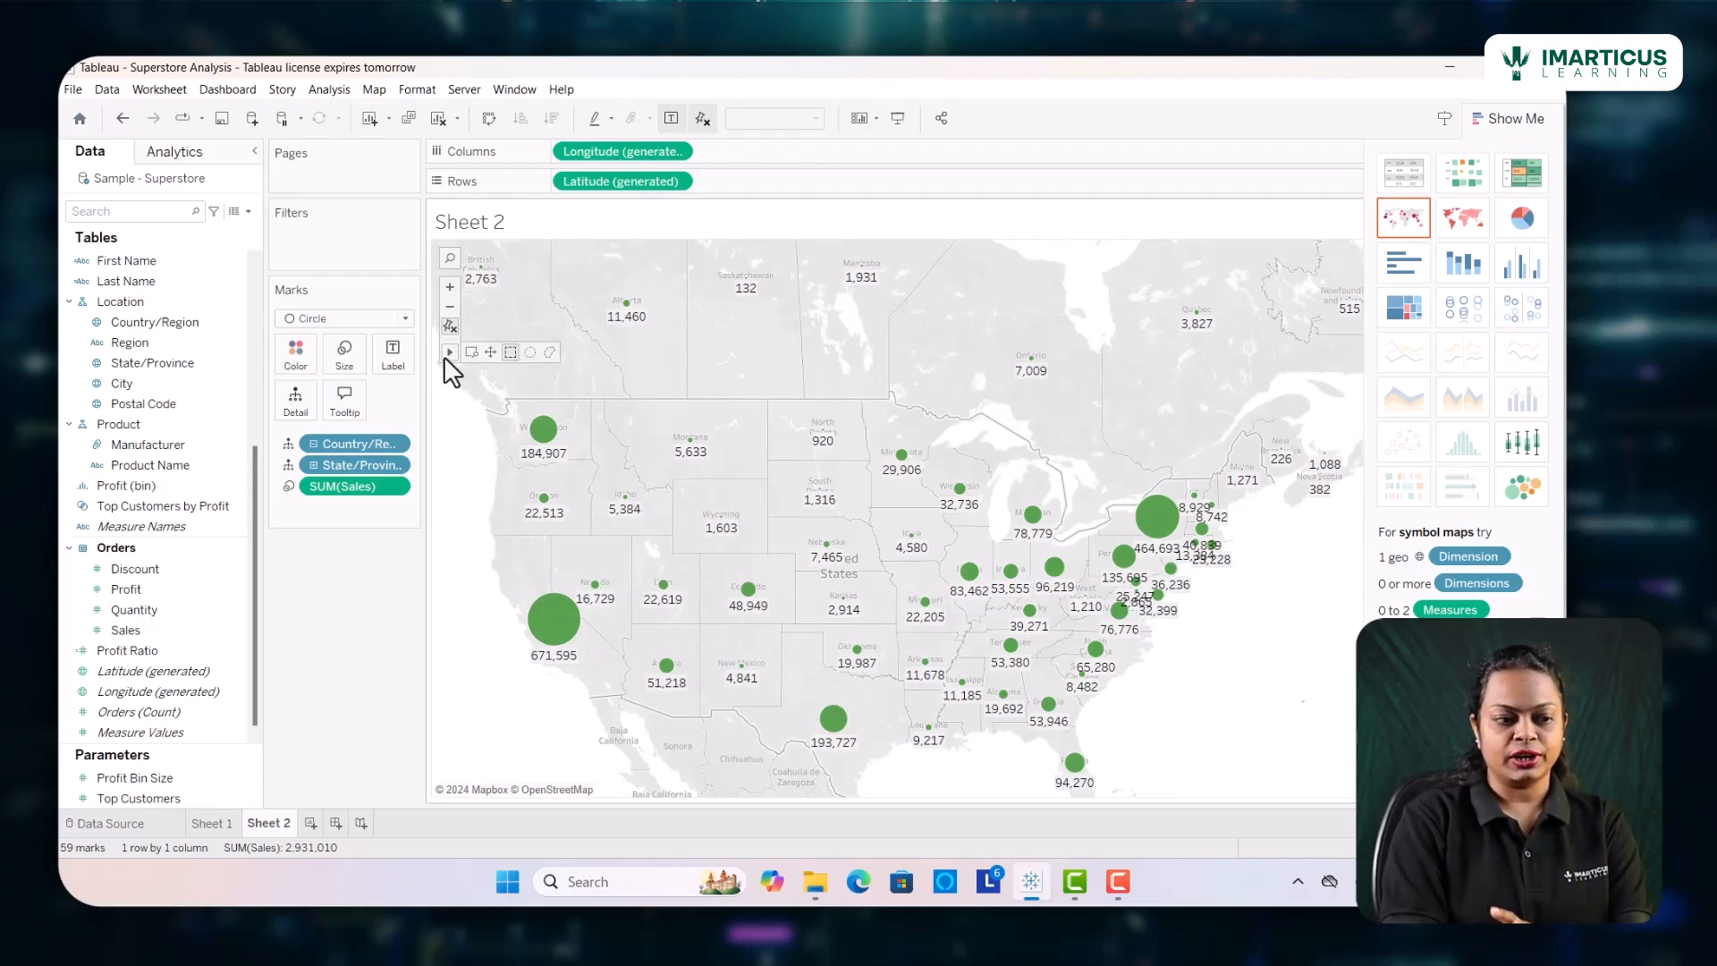
pyautogui.click(491, 354)
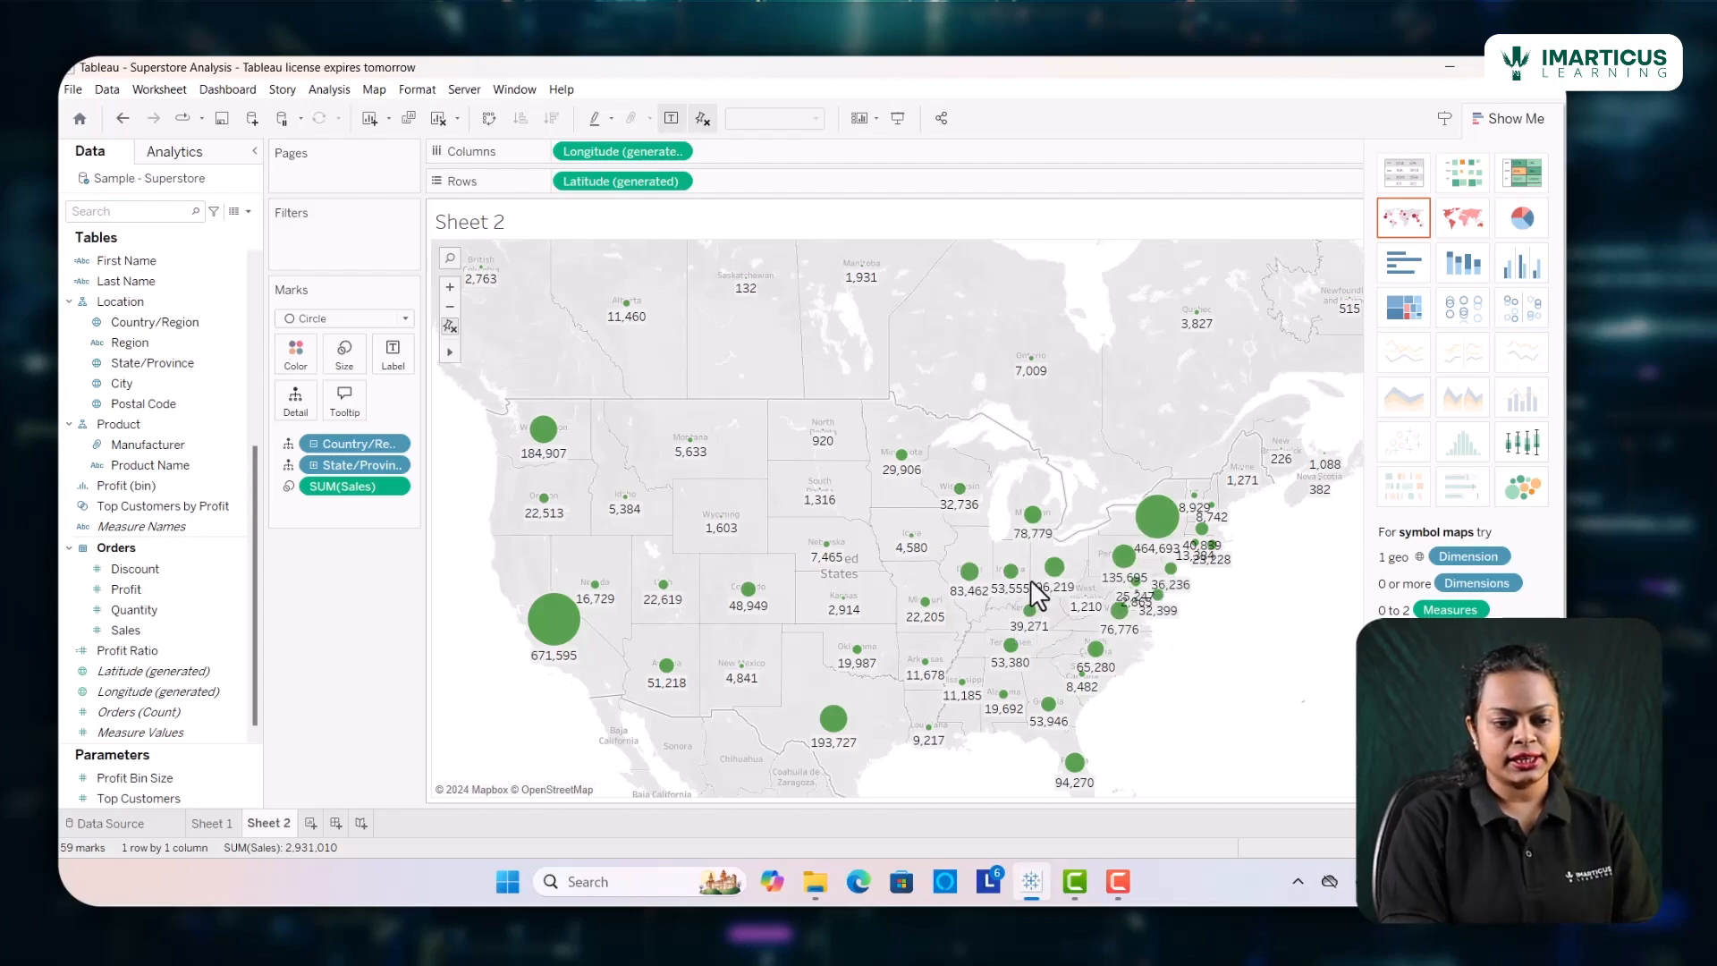
pyautogui.moveTo(1038, 595); pyautogui.dragTo(795, 471)
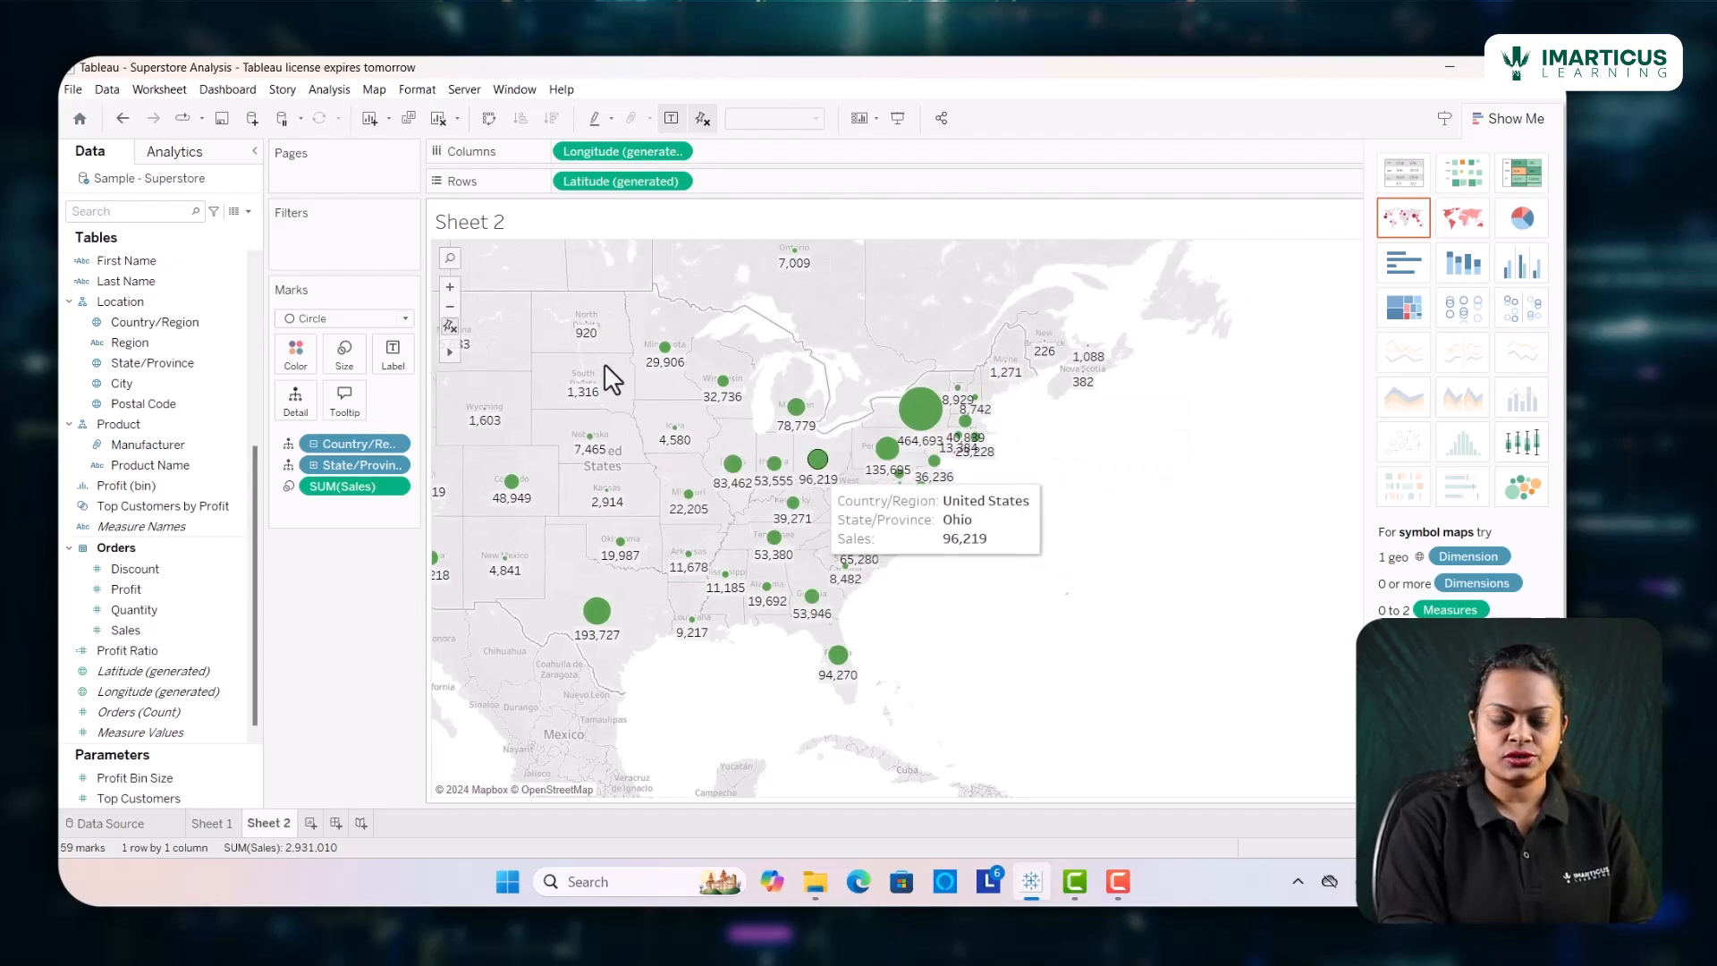
pyautogui.click(446, 289)
pyautogui.moveTo(636, 413); pyautogui.dragTo(831, 456)
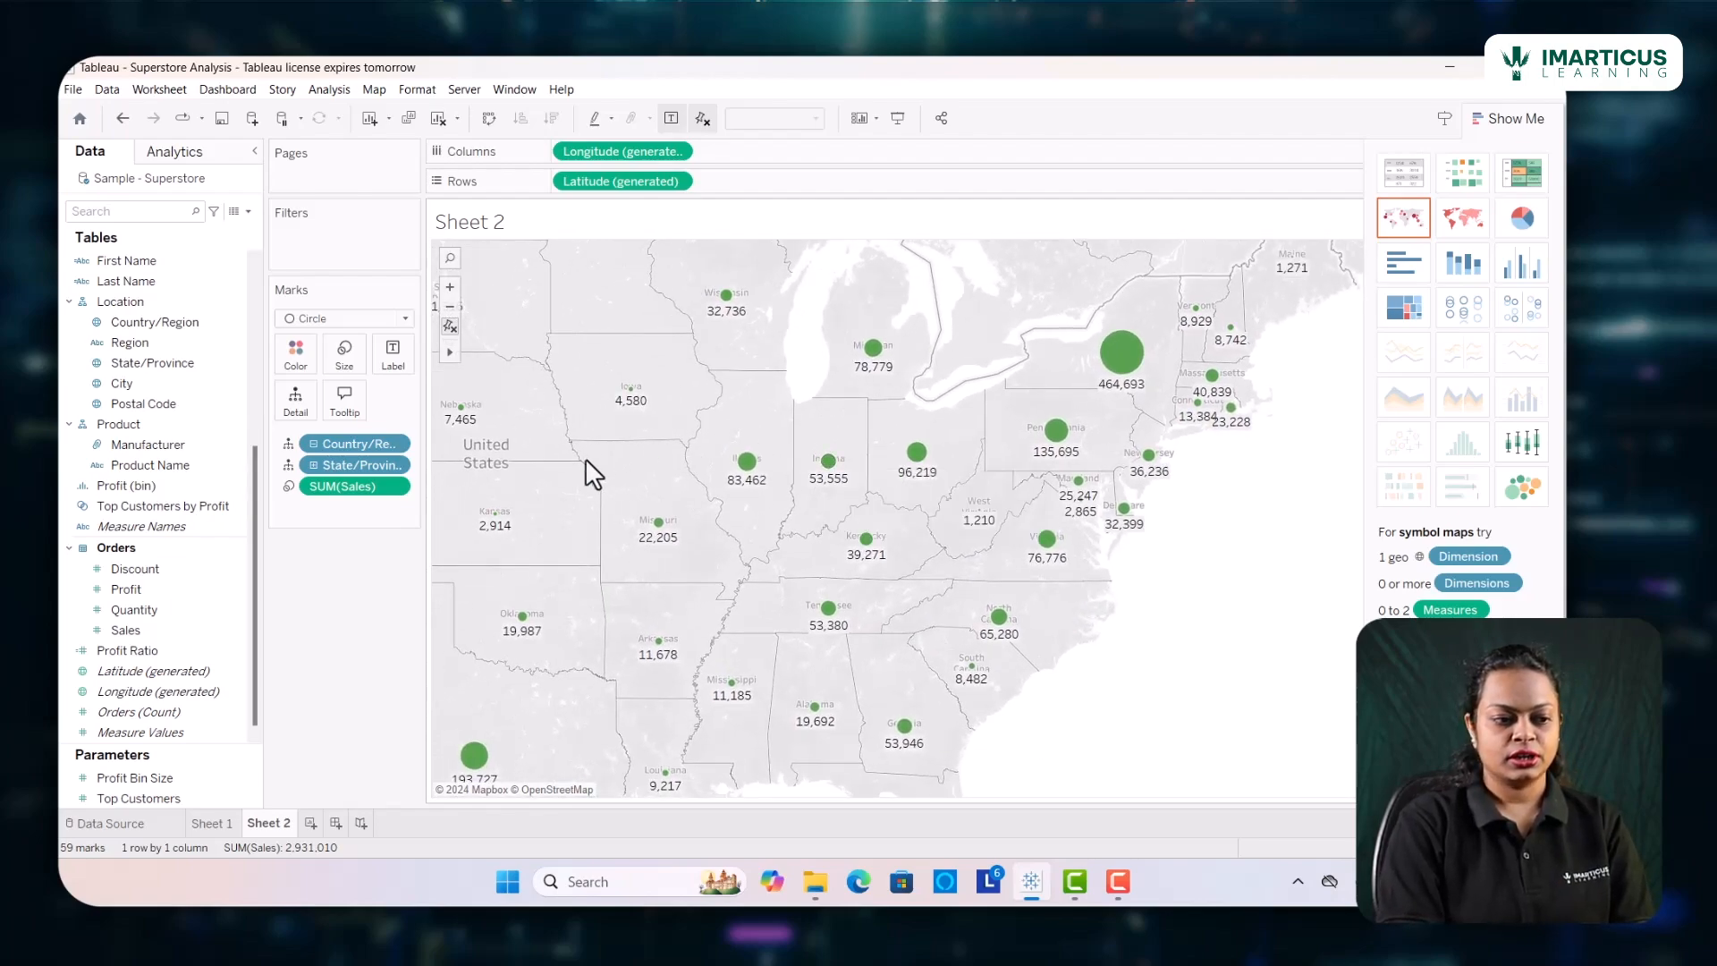
pyautogui.moveTo(555, 508); pyautogui.dragTo(1092, 597)
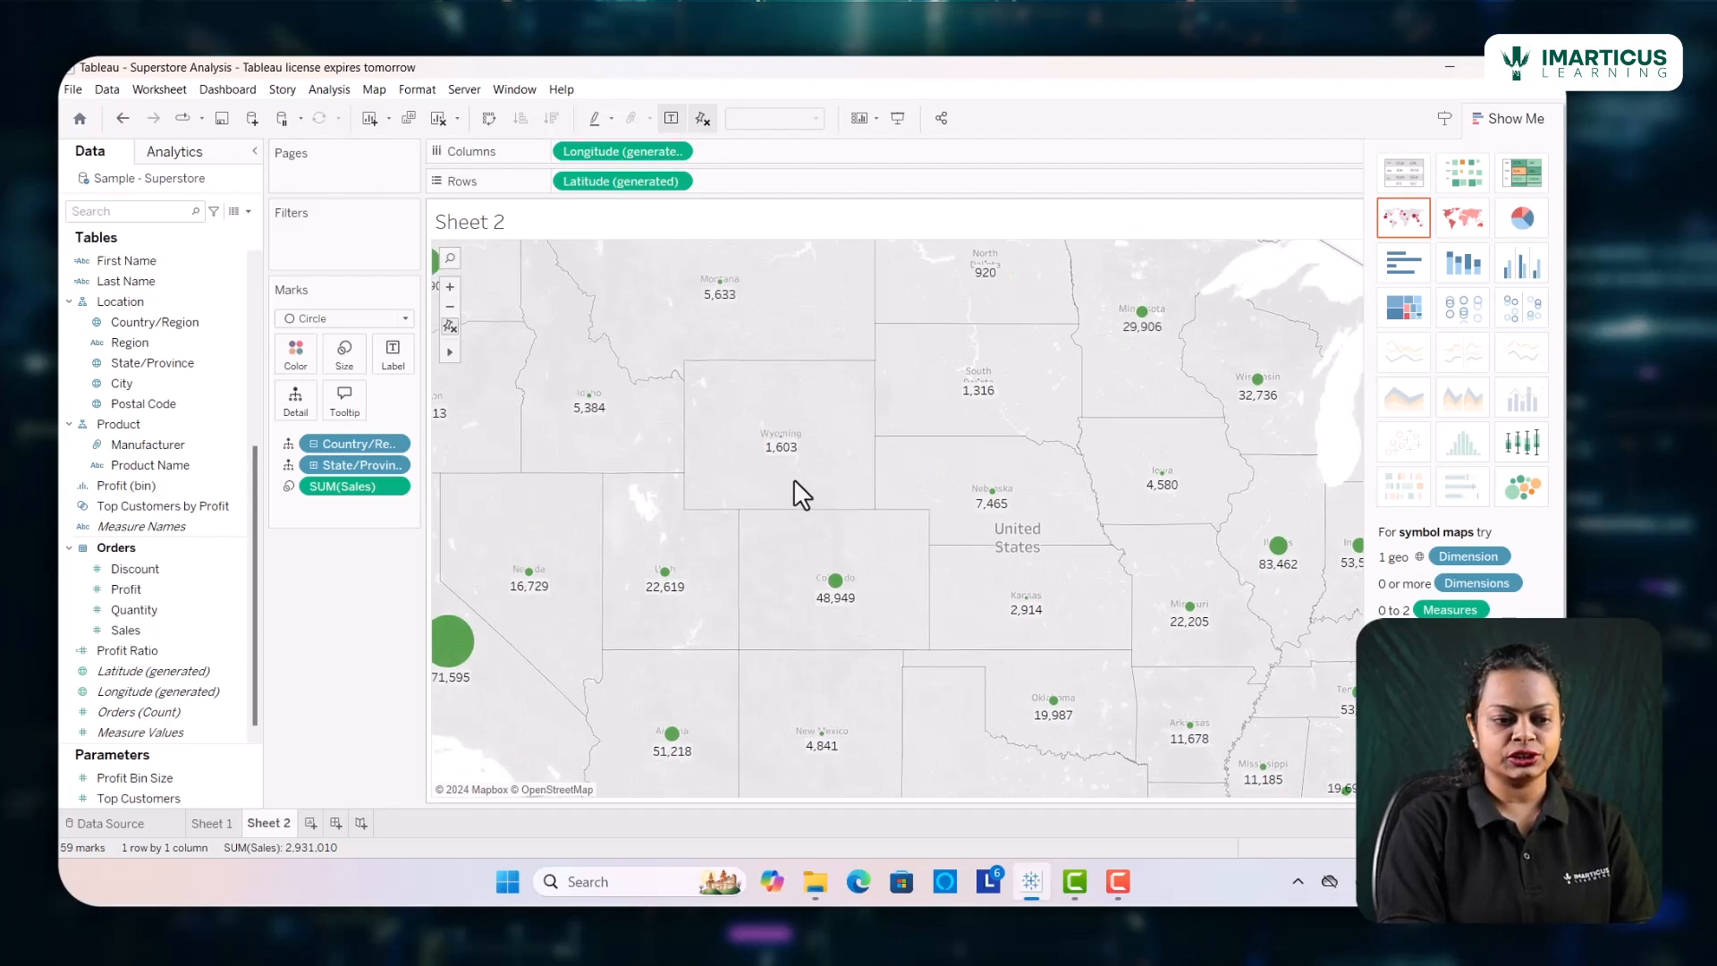
pyautogui.moveTo(705, 453); pyautogui.dragTo(962, 528)
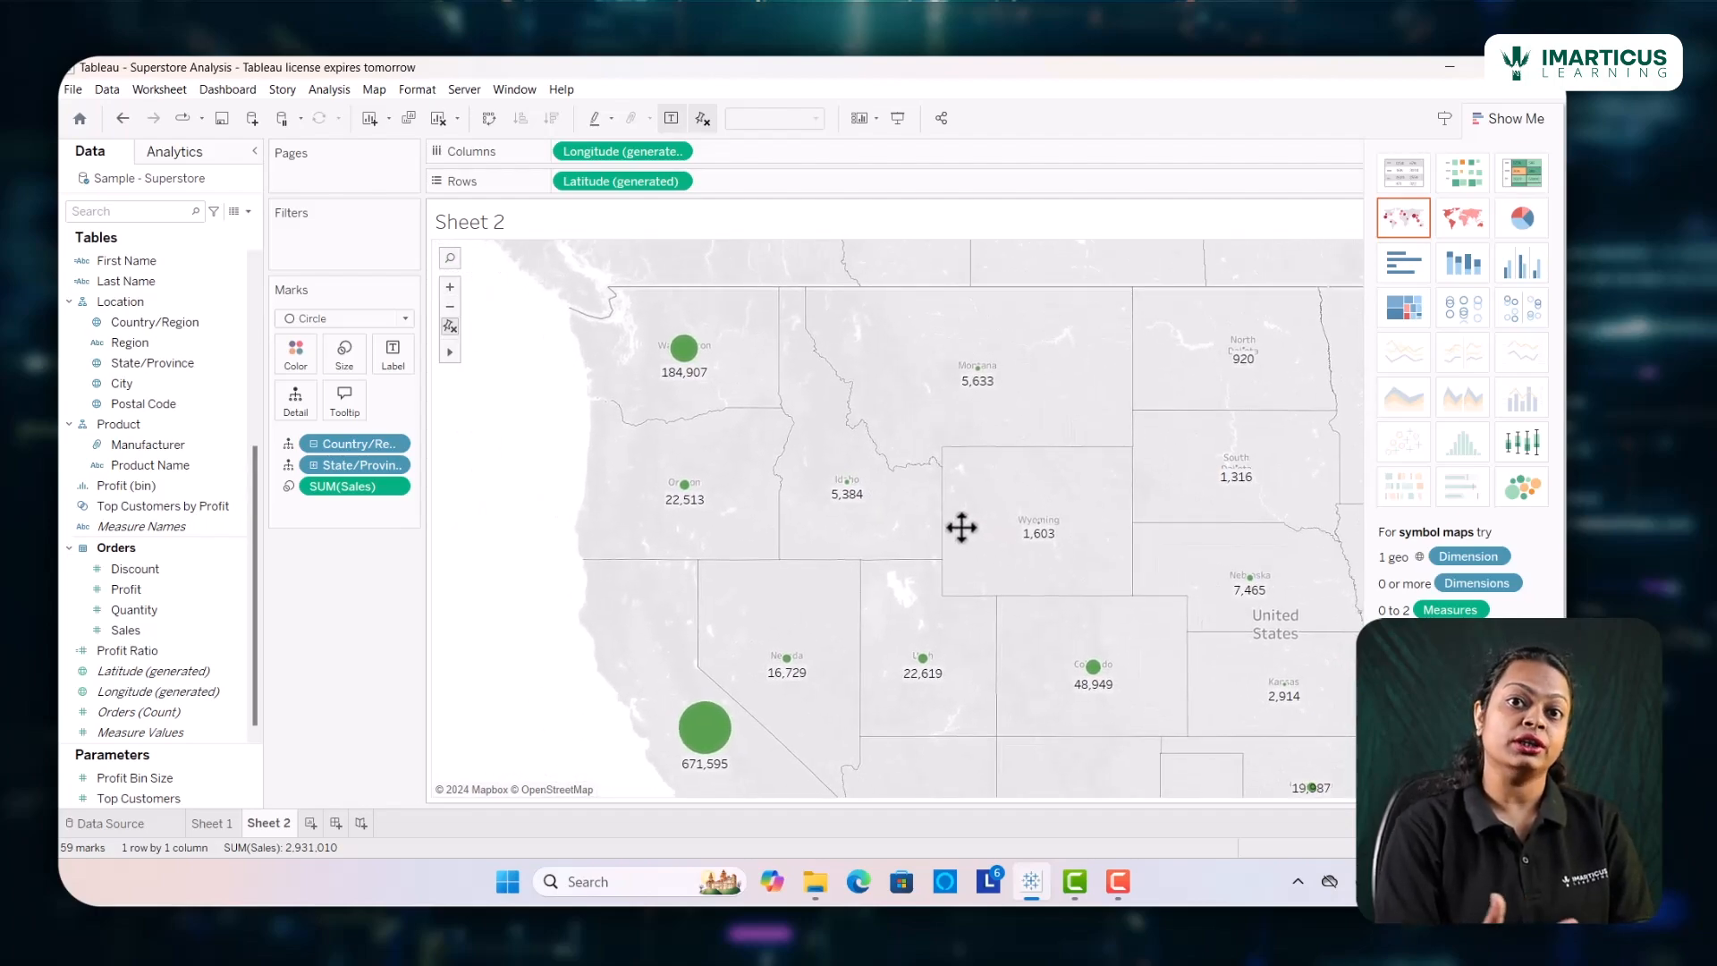
pyautogui.moveTo(452, 356)
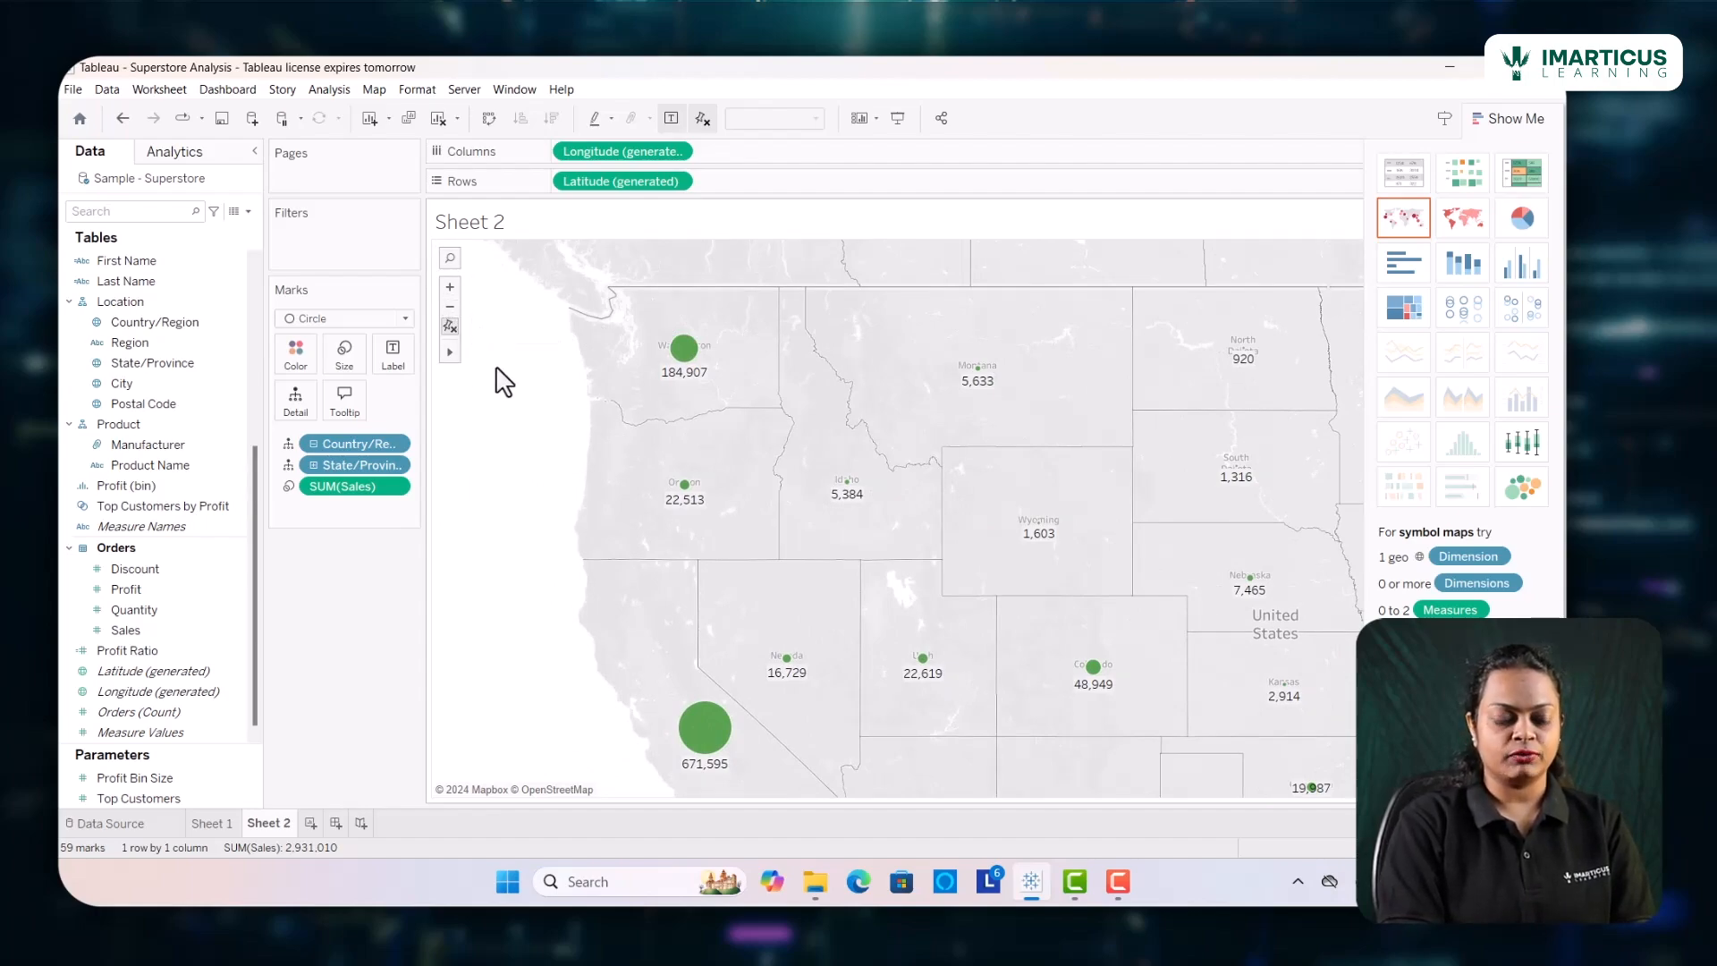
pyautogui.click(450, 306)
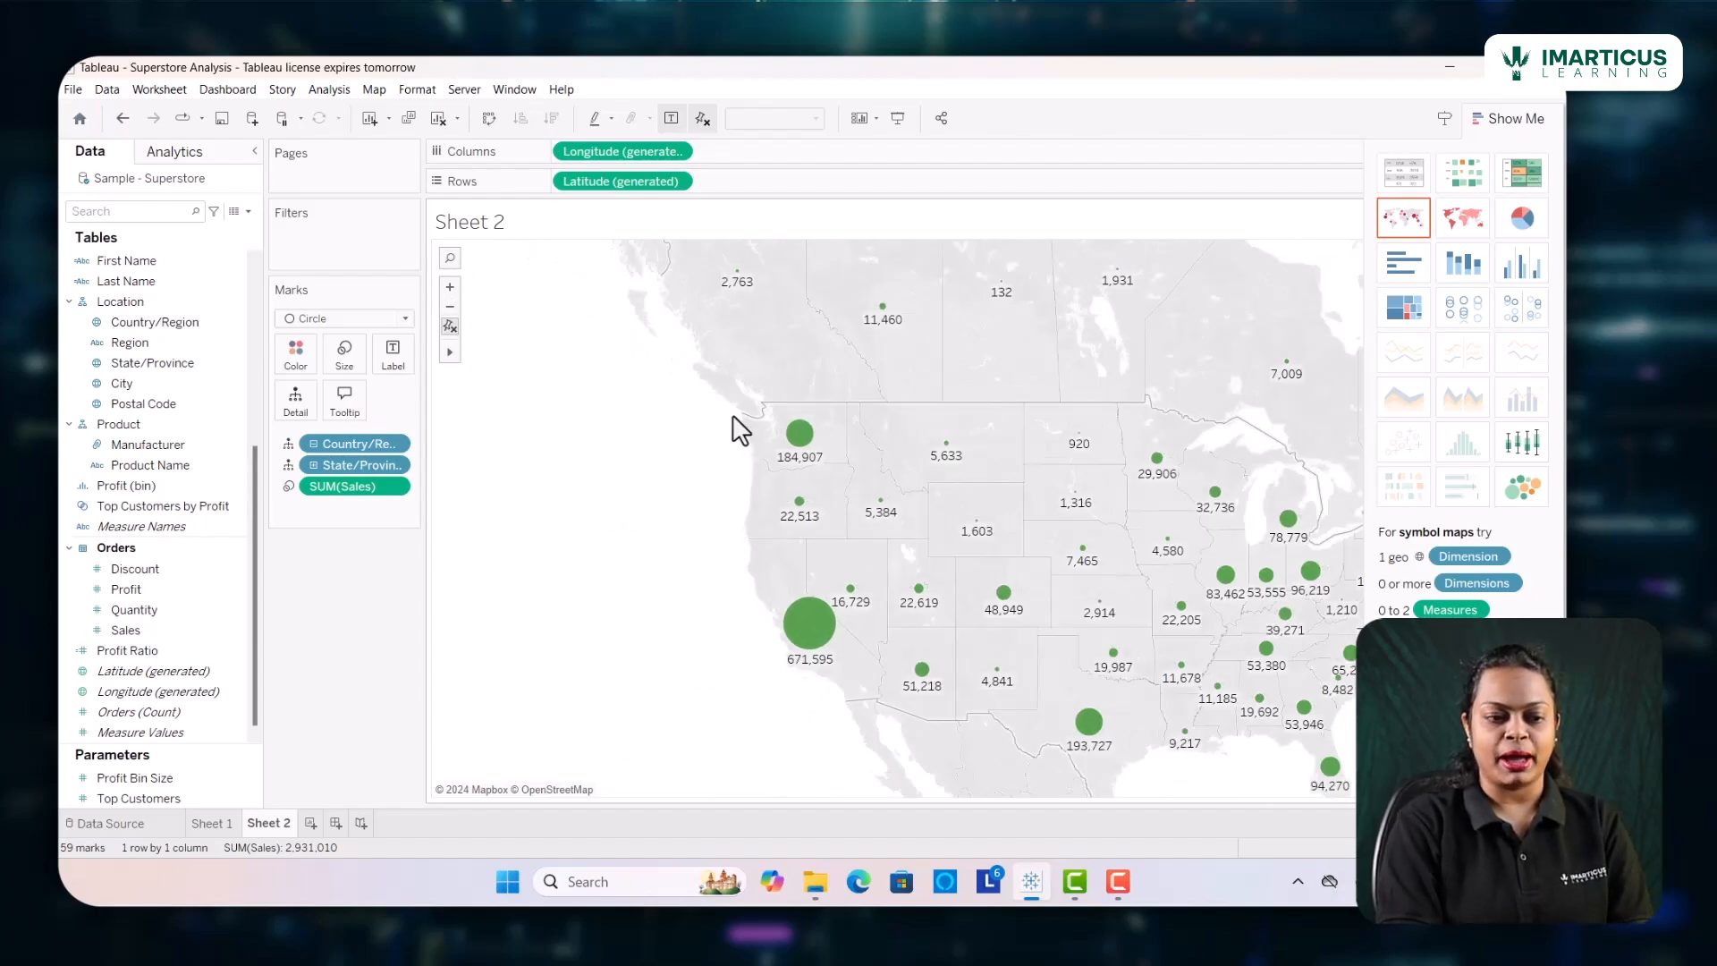
pyautogui.moveTo(898, 441); pyautogui.dragTo(690, 399)
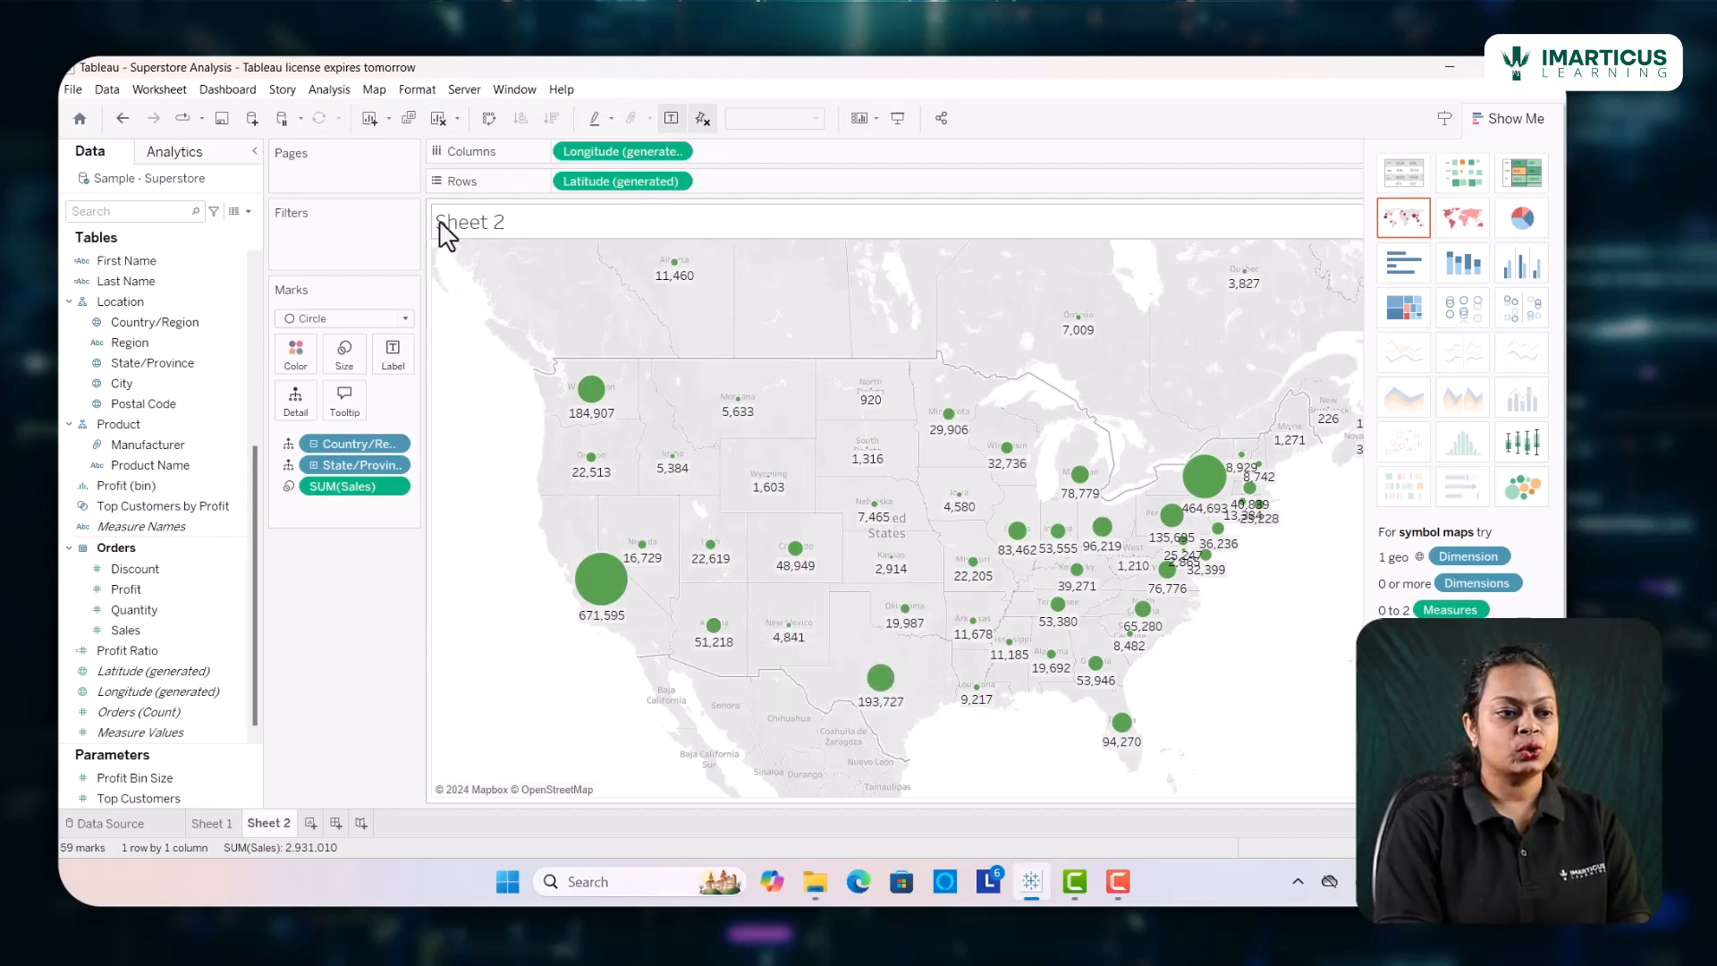
# Try the Normal and Dark background map styles on the sales map
pyautogui.click(373, 89)
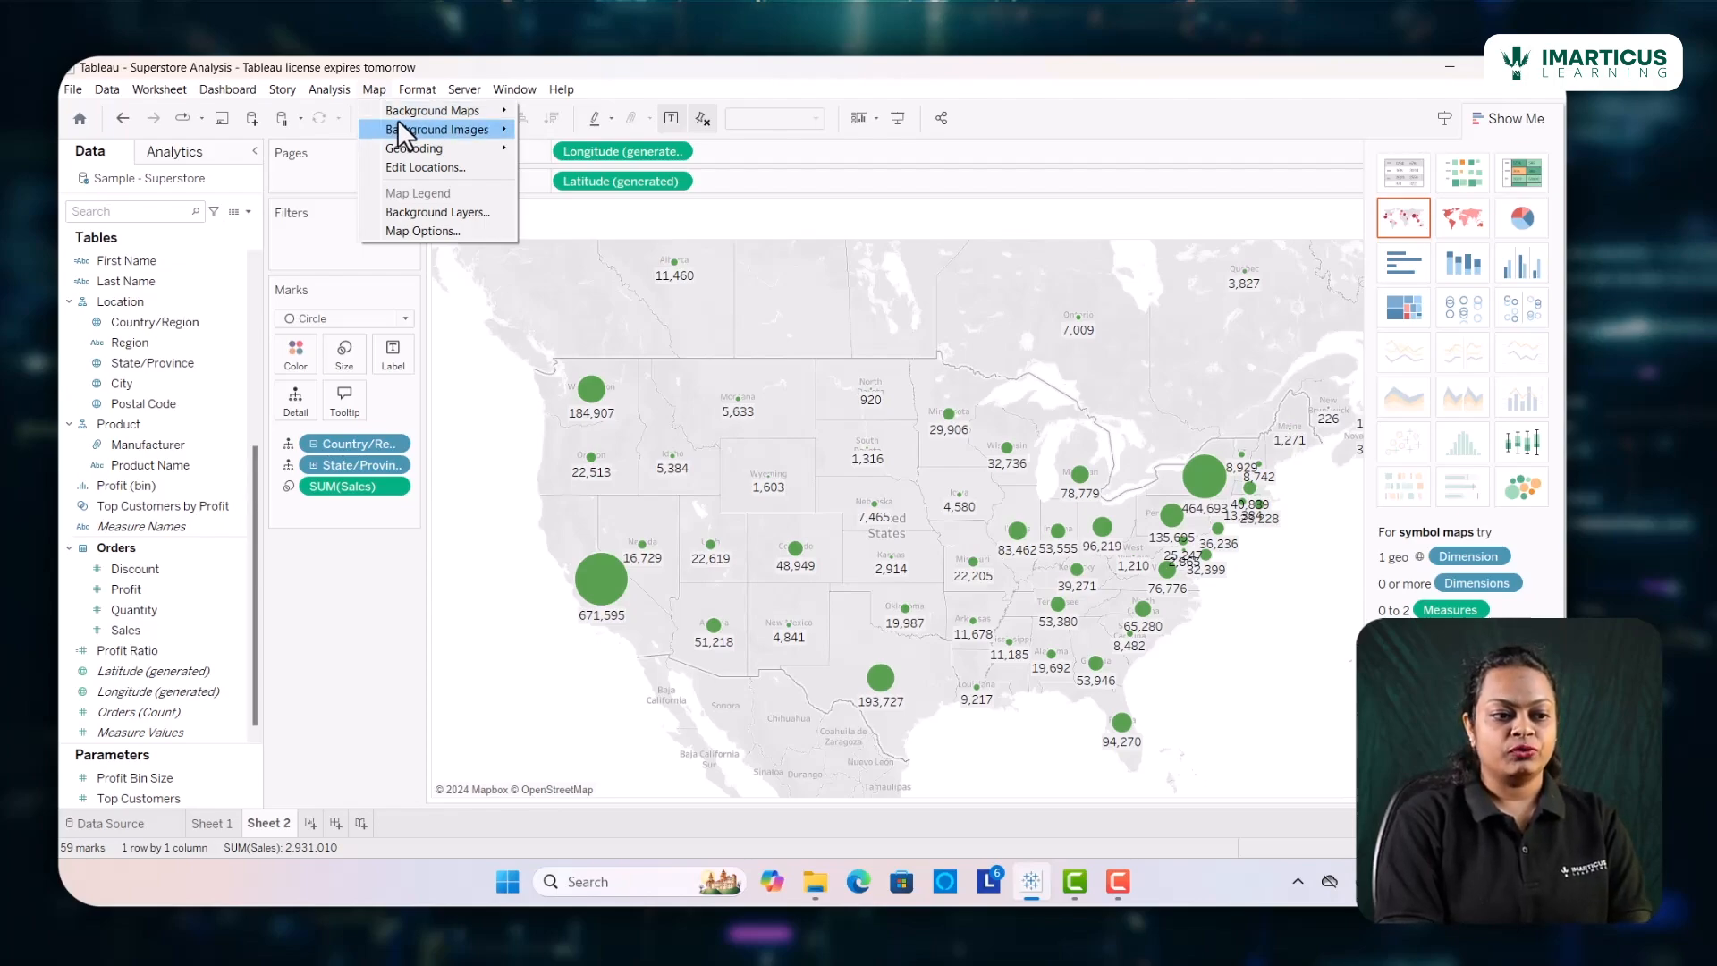
pyautogui.moveTo(398, 120)
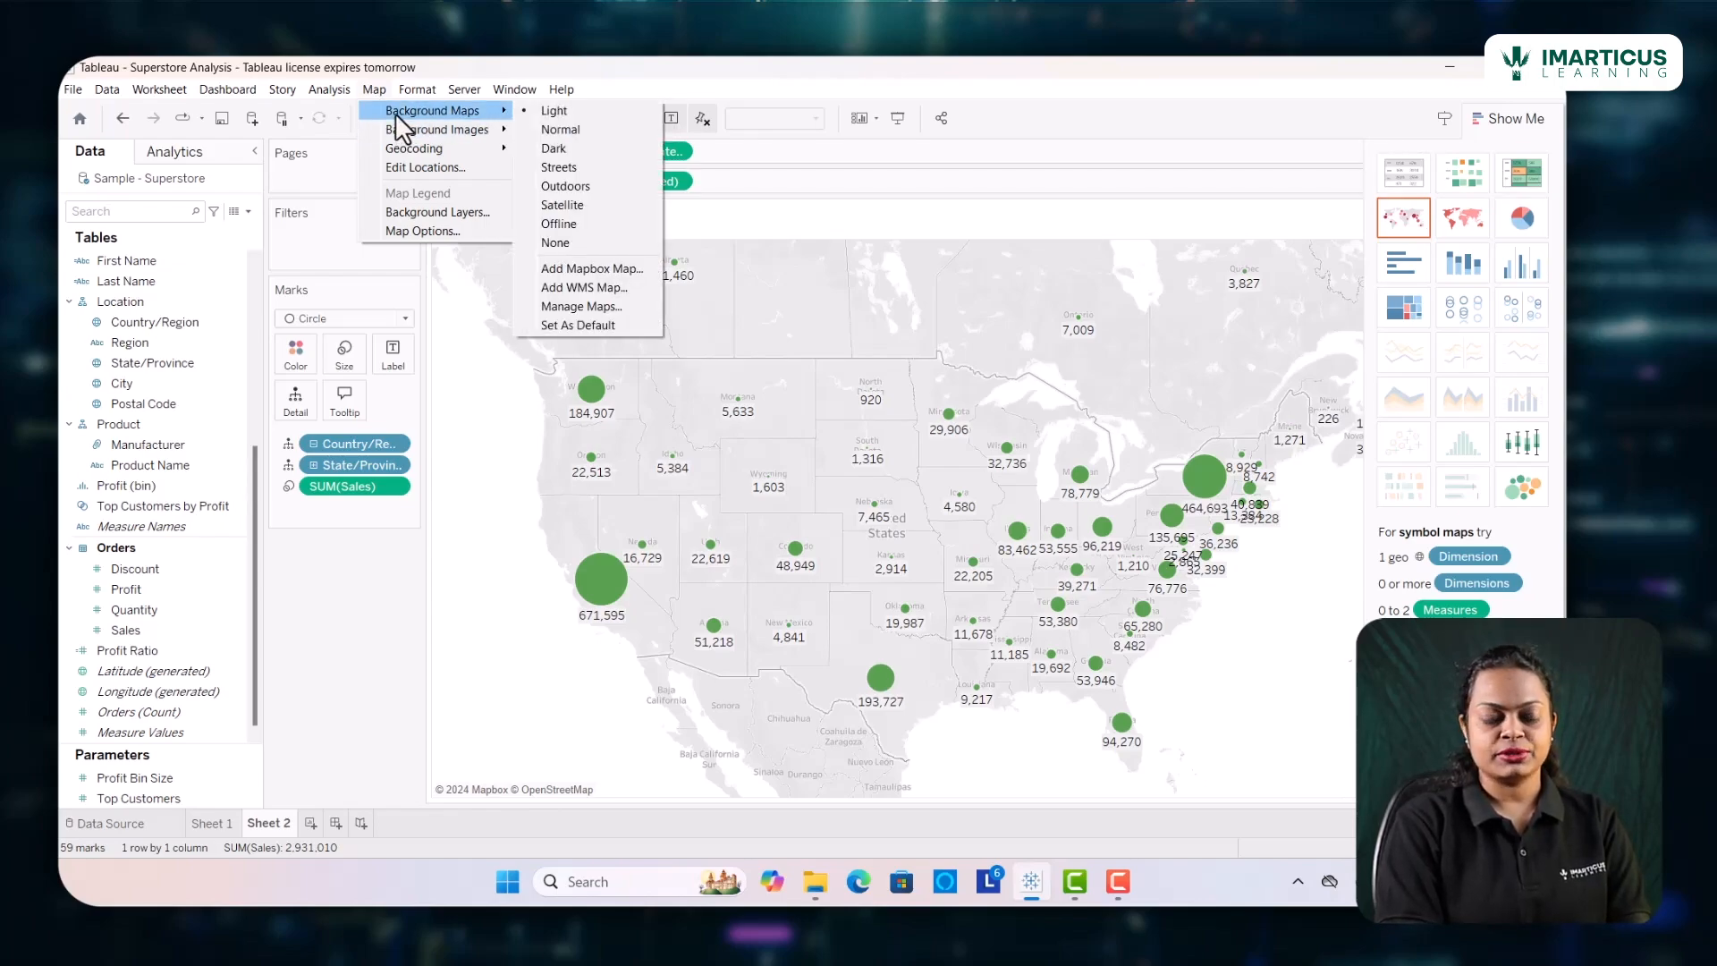
pyautogui.click(528, 133)
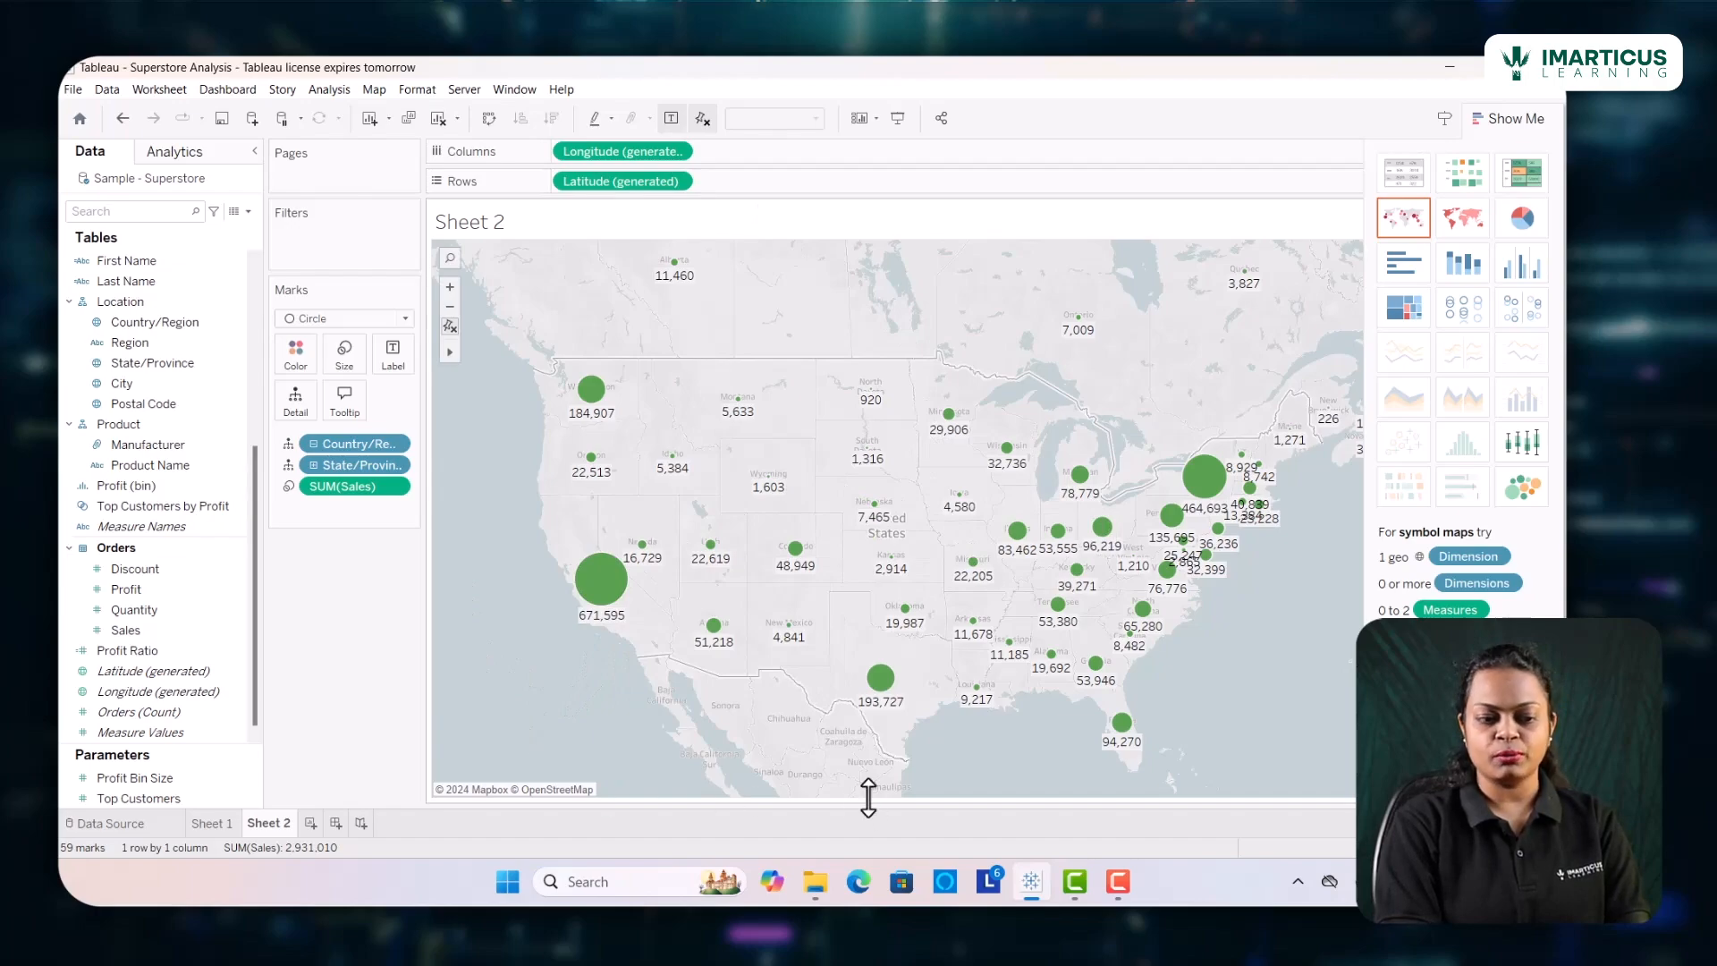
pyautogui.click(373, 91)
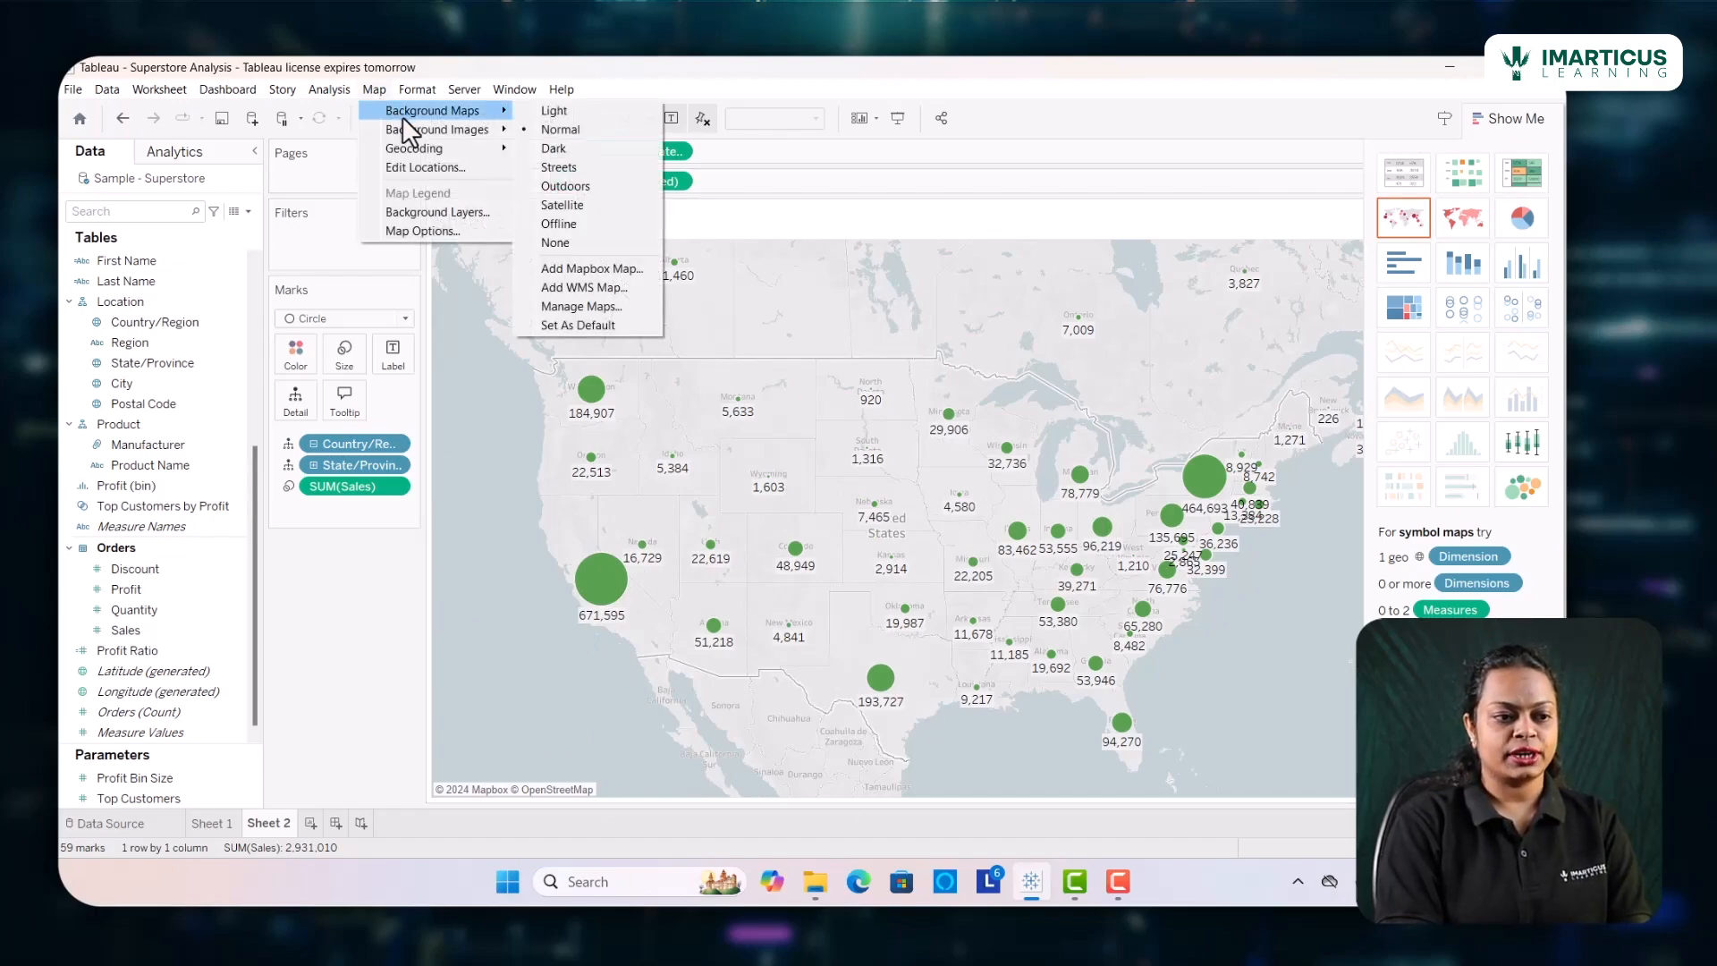
pyautogui.click(528, 148)
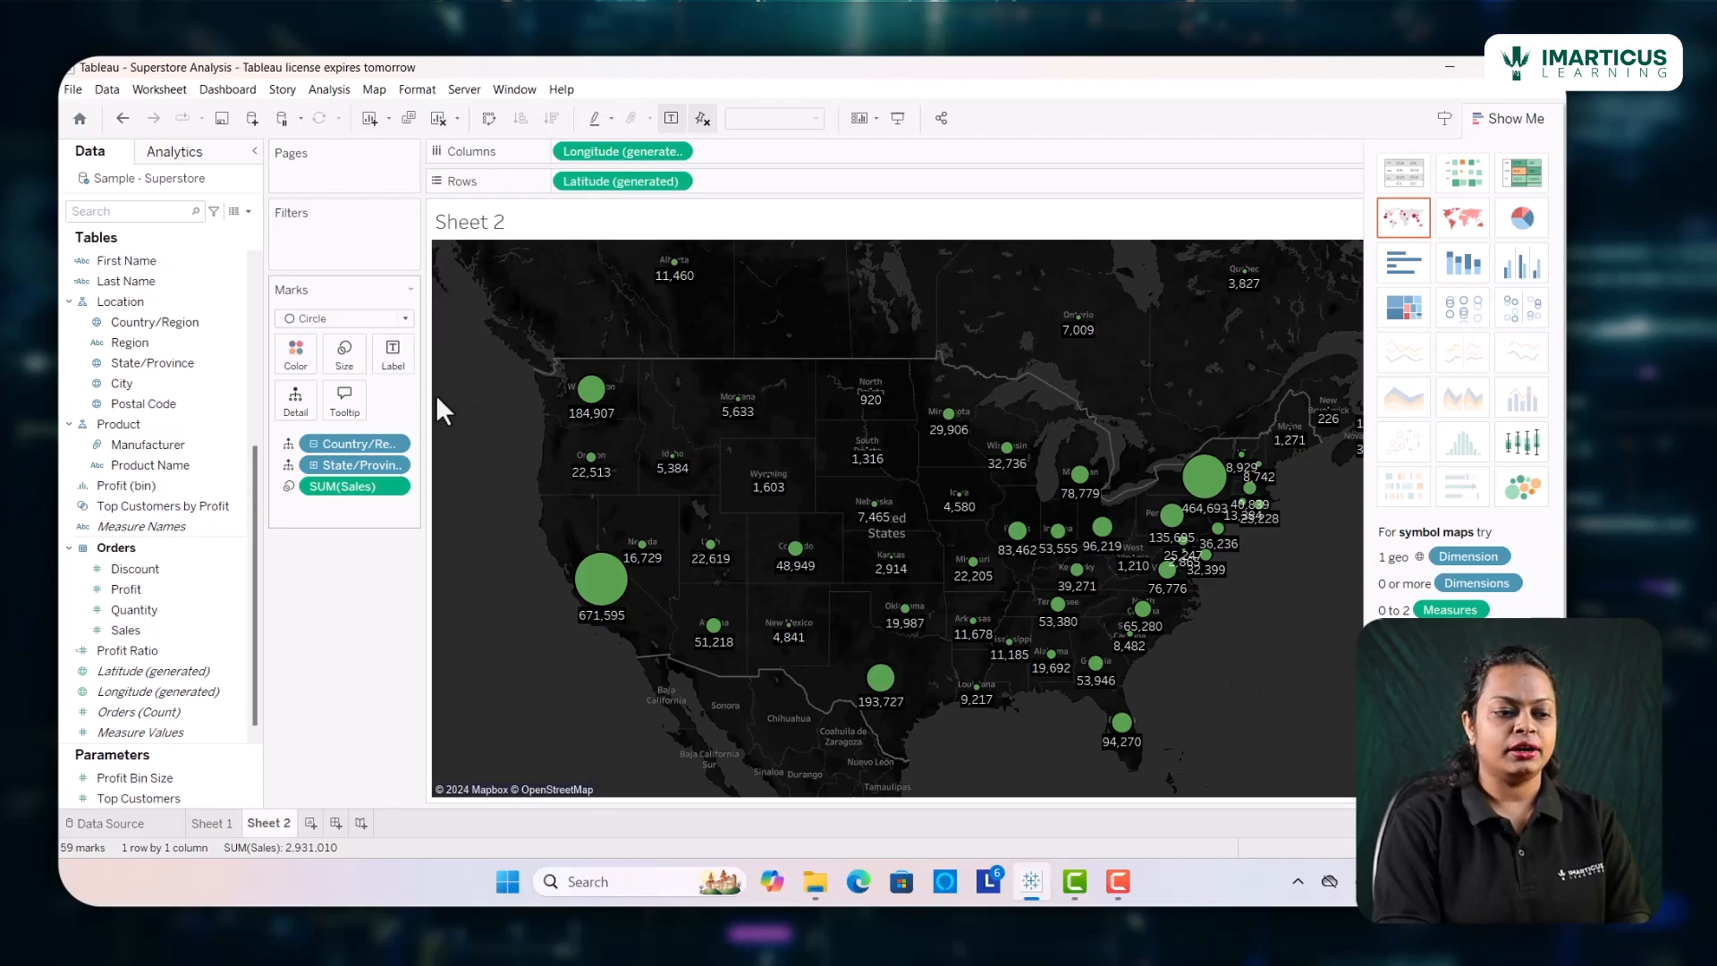
# Change the color of the map circles to light yellow
pyautogui.moveTo(635, 606)
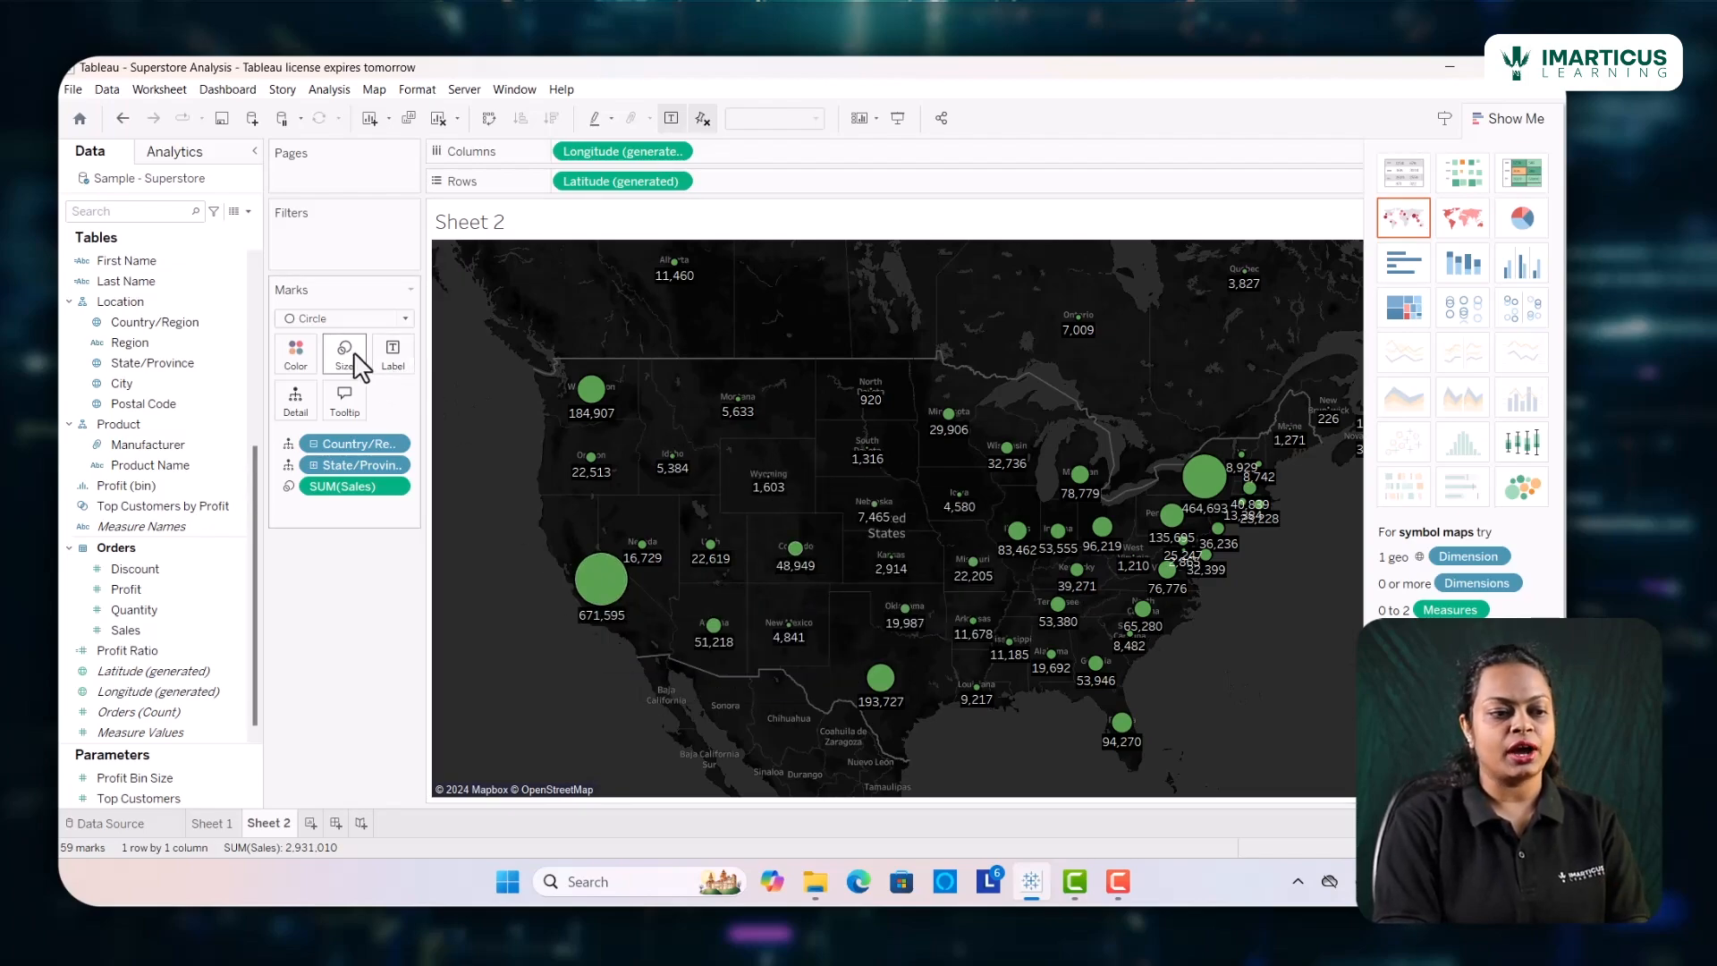
pyautogui.click(293, 356)
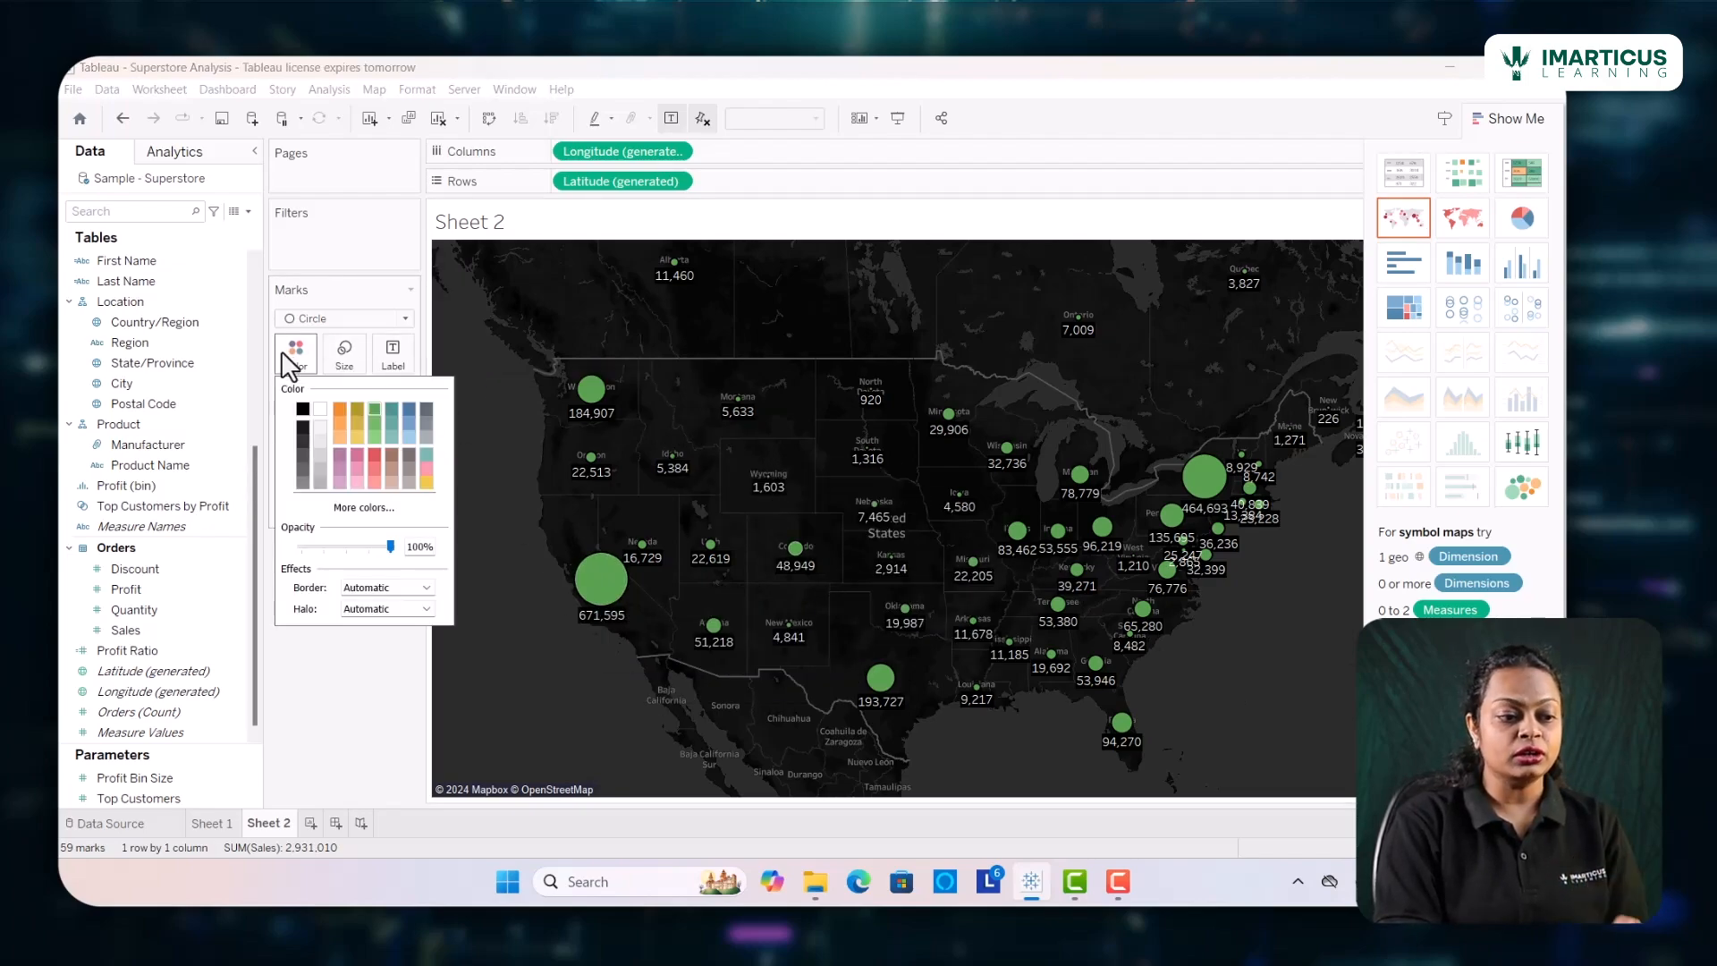
pyautogui.click(363, 440)
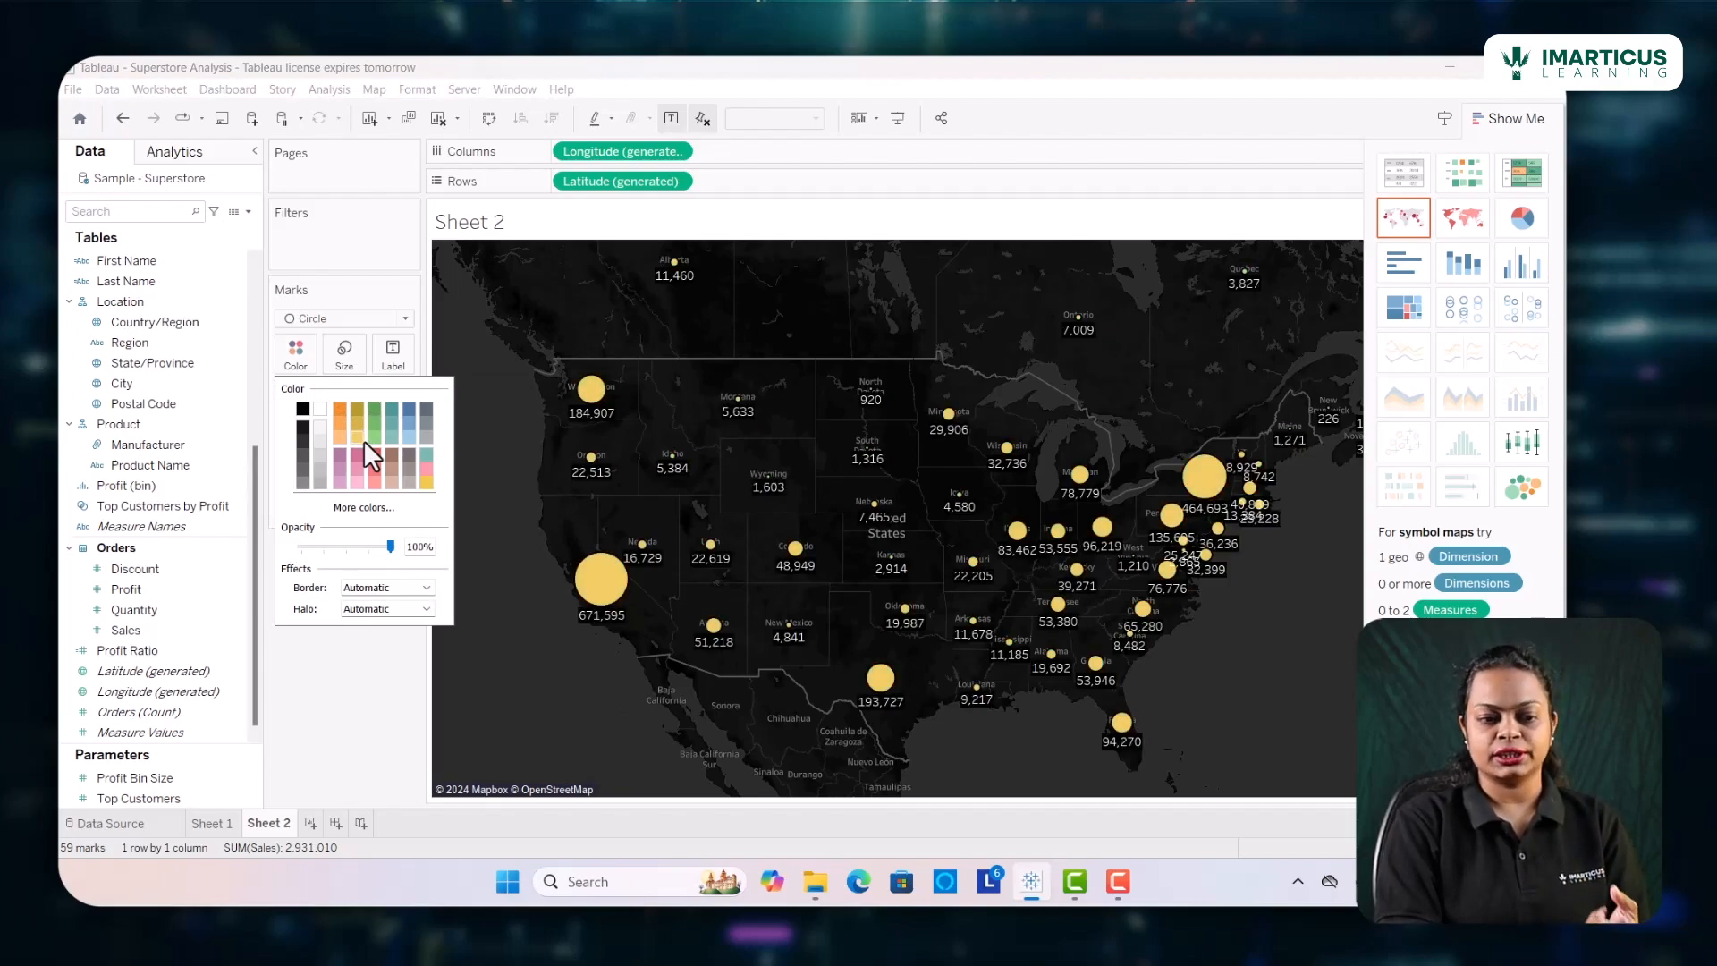
# Set the background map style to Satellite
pyautogui.click(364, 94)
pyautogui.moveTo(405, 114)
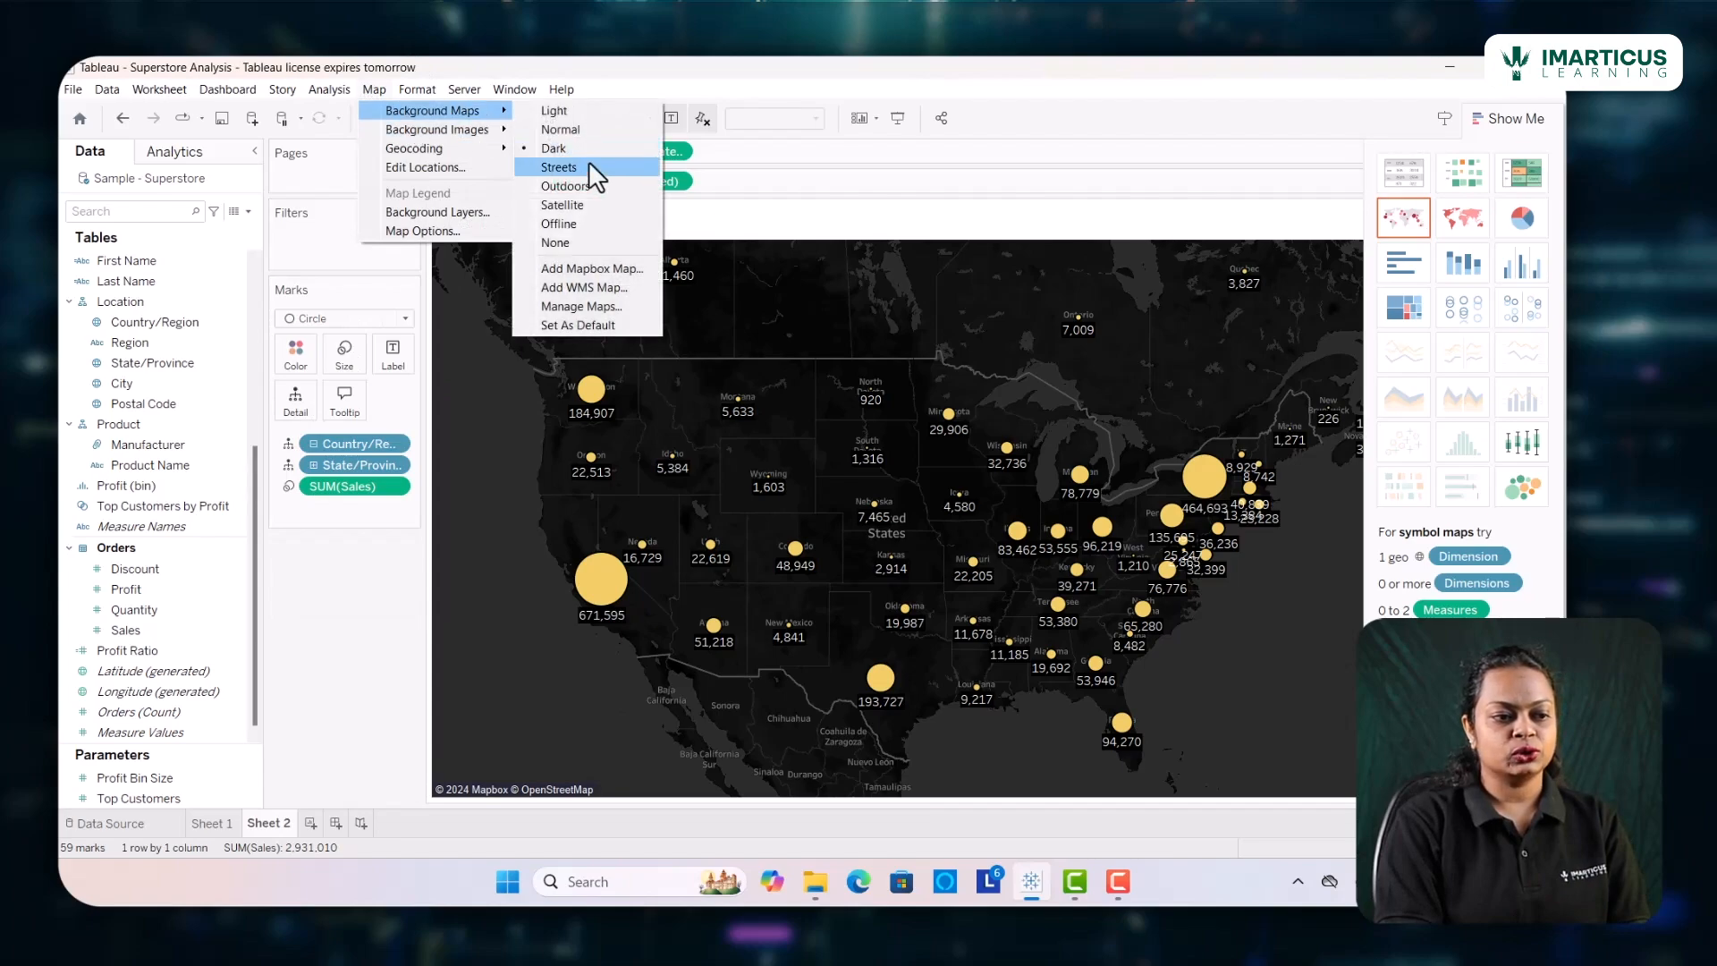
pyautogui.click(523, 204)
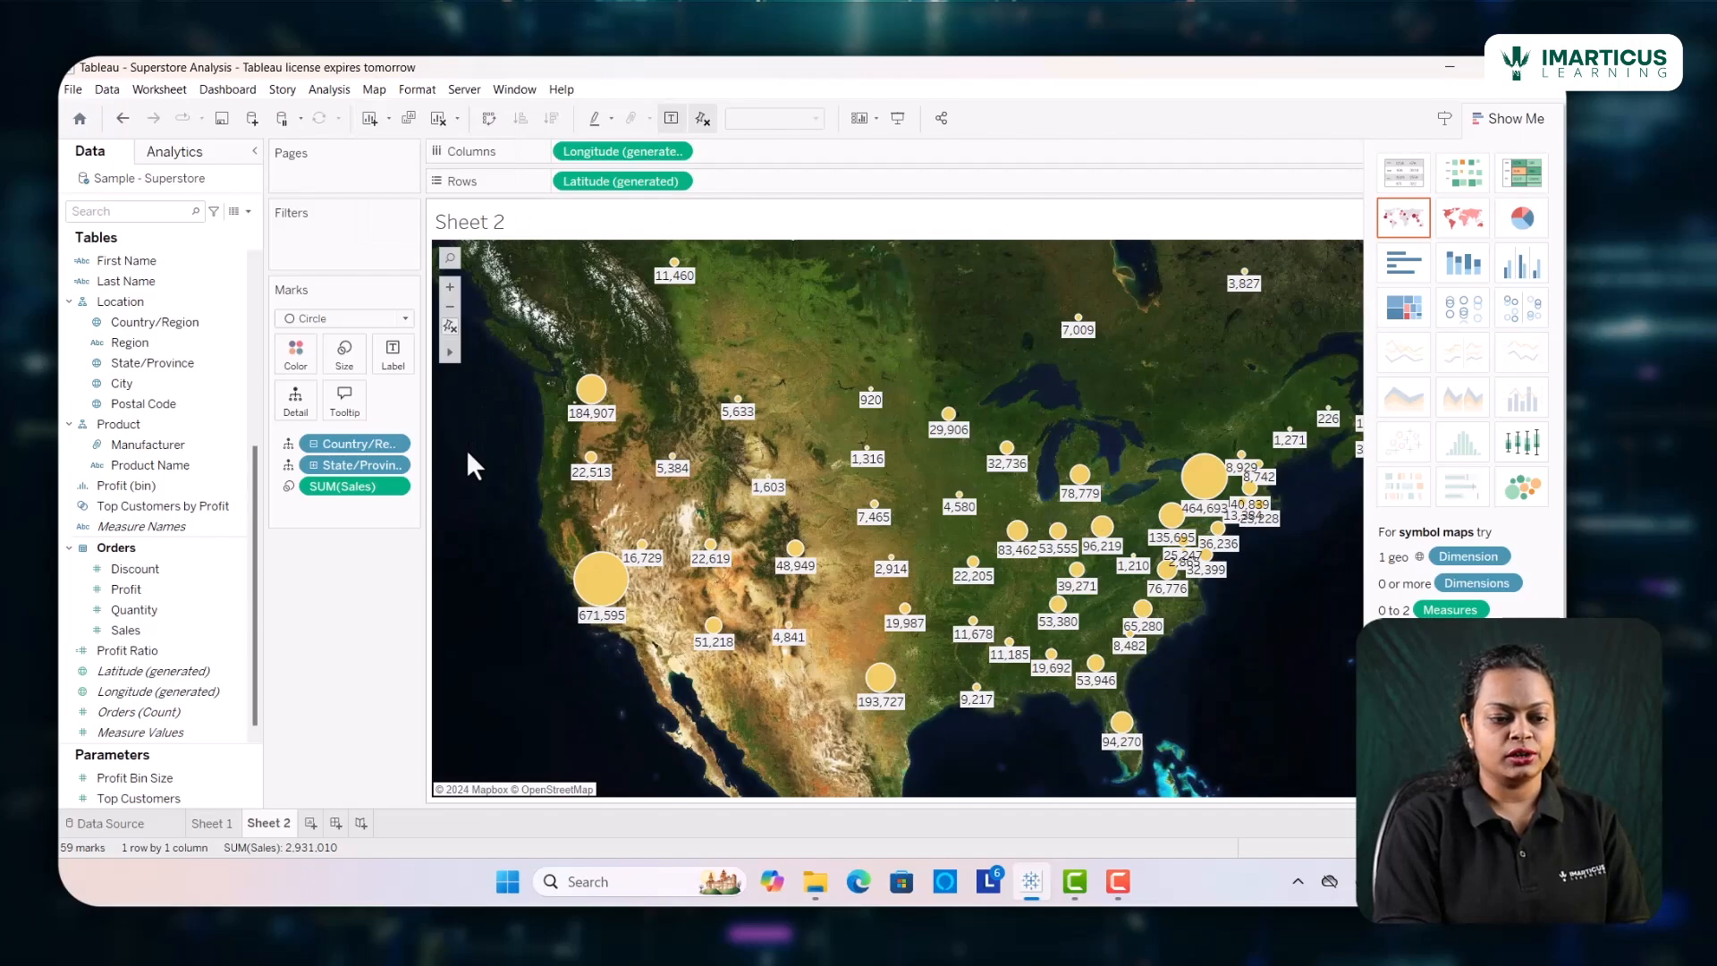
# Set the background map style to Light and change the color of the map circles to blue
pyautogui.click(372, 93)
pyautogui.moveTo(390, 114)
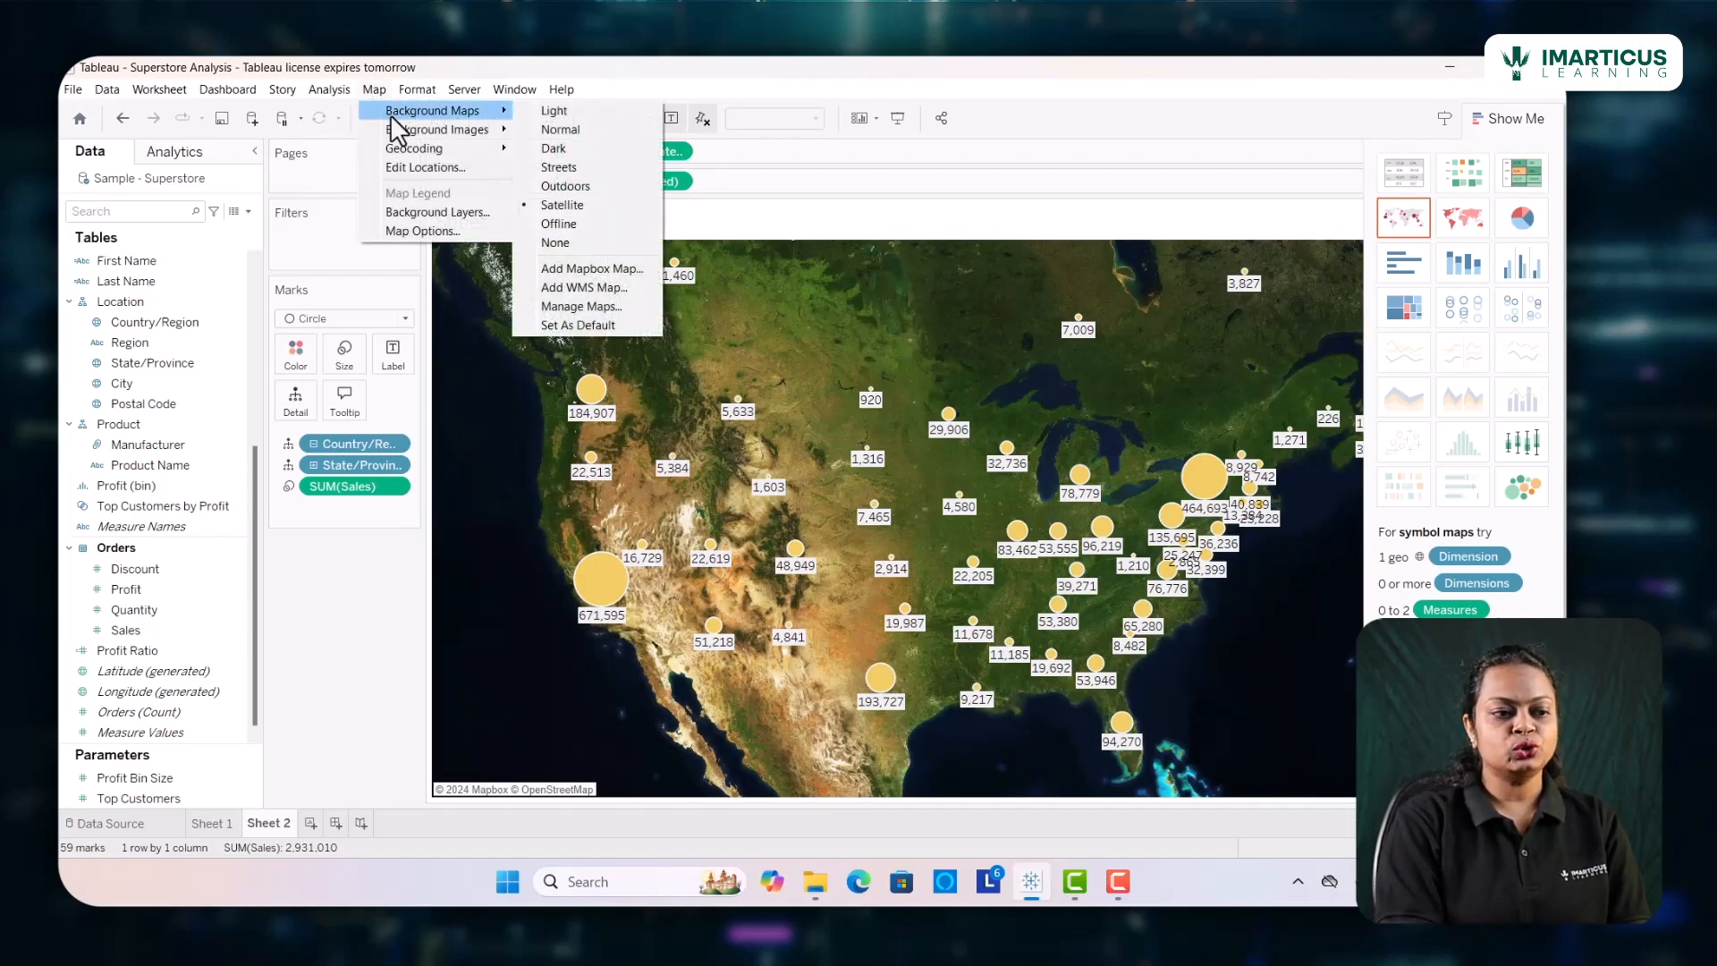
pyautogui.click(537, 132)
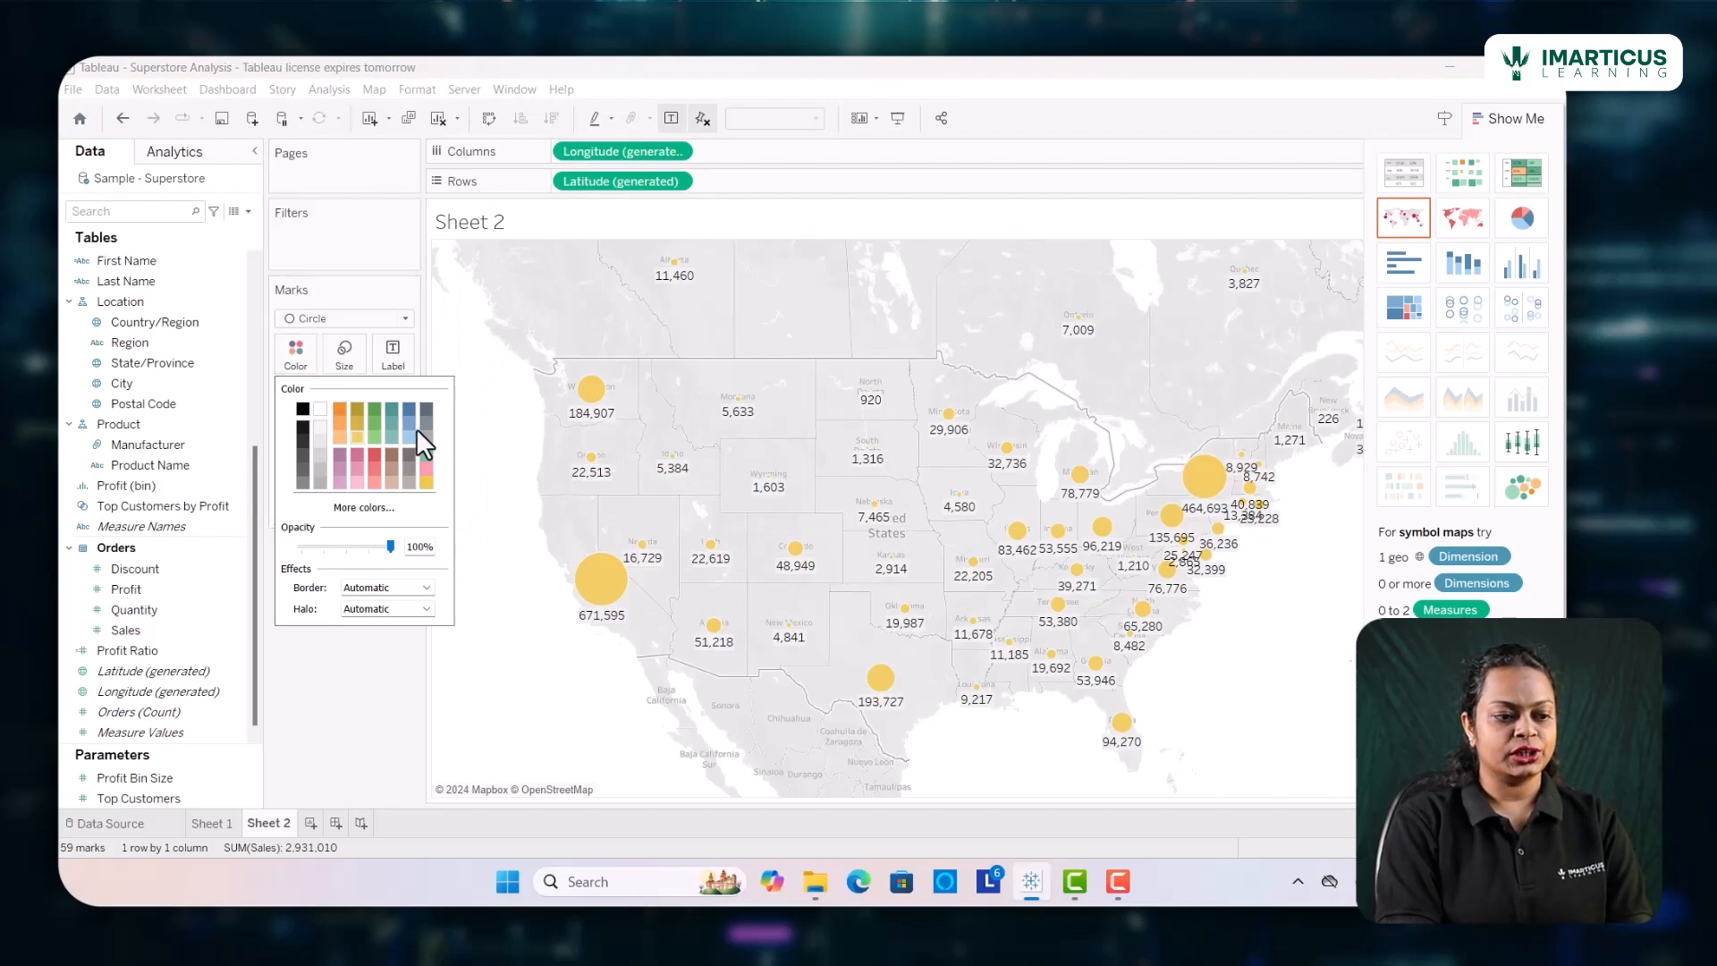
pyautogui.click(408, 408)
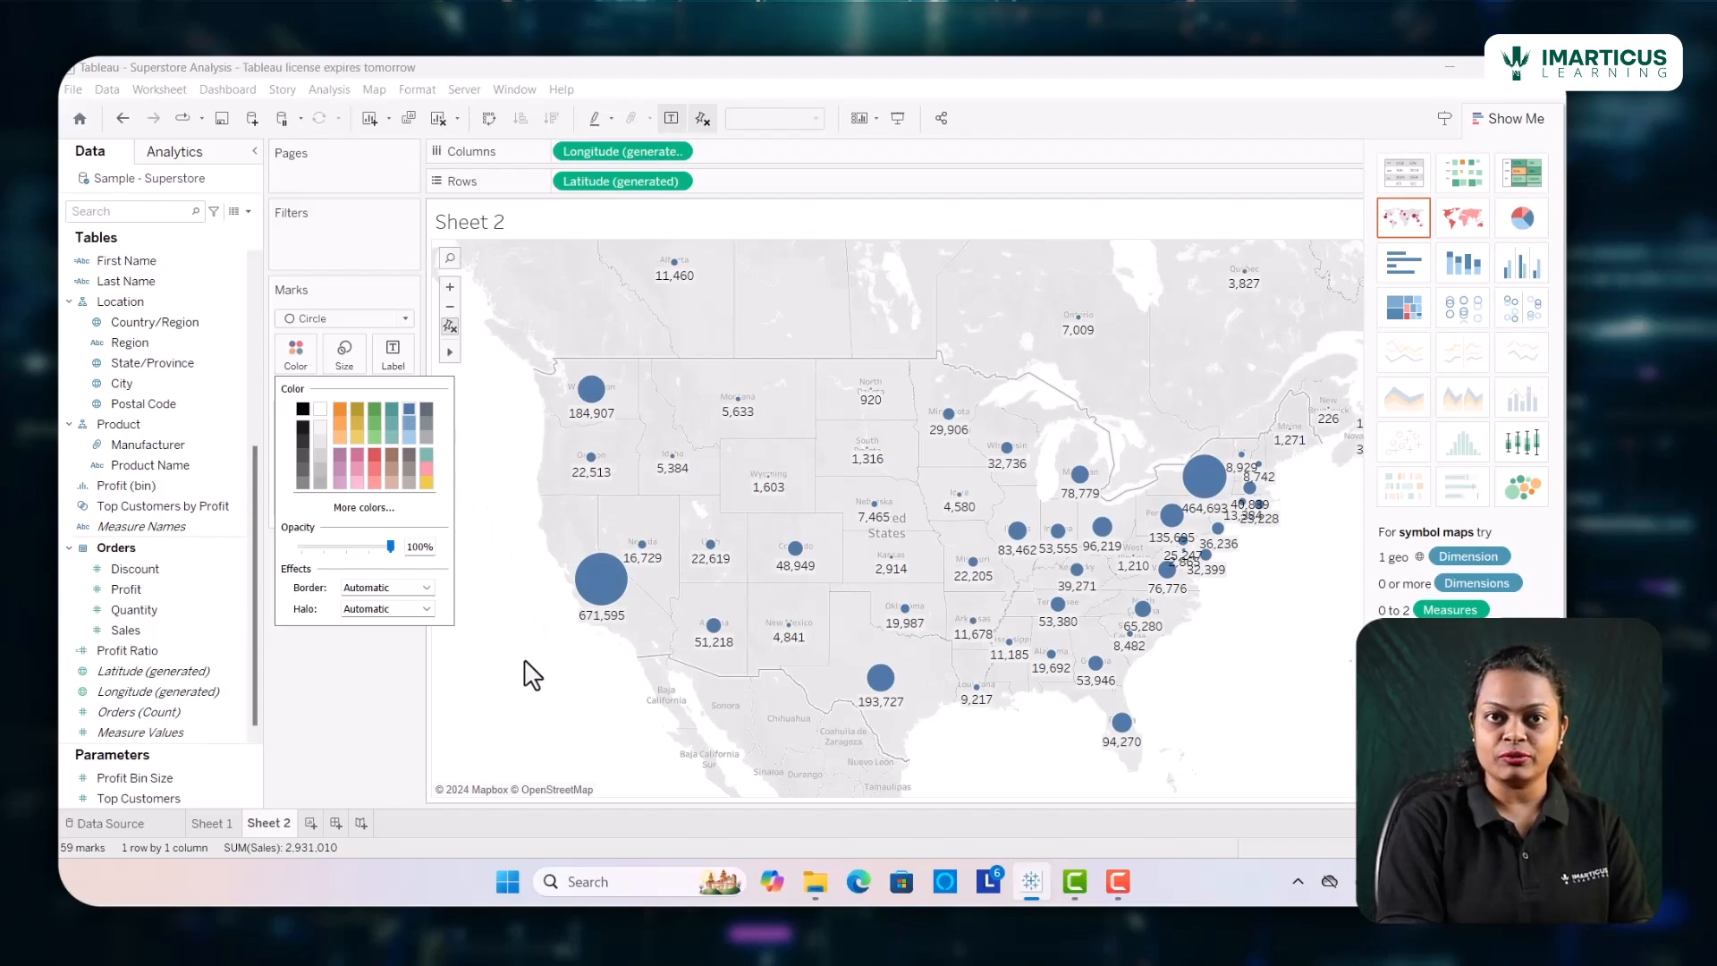
pyautogui.click(404, 708)
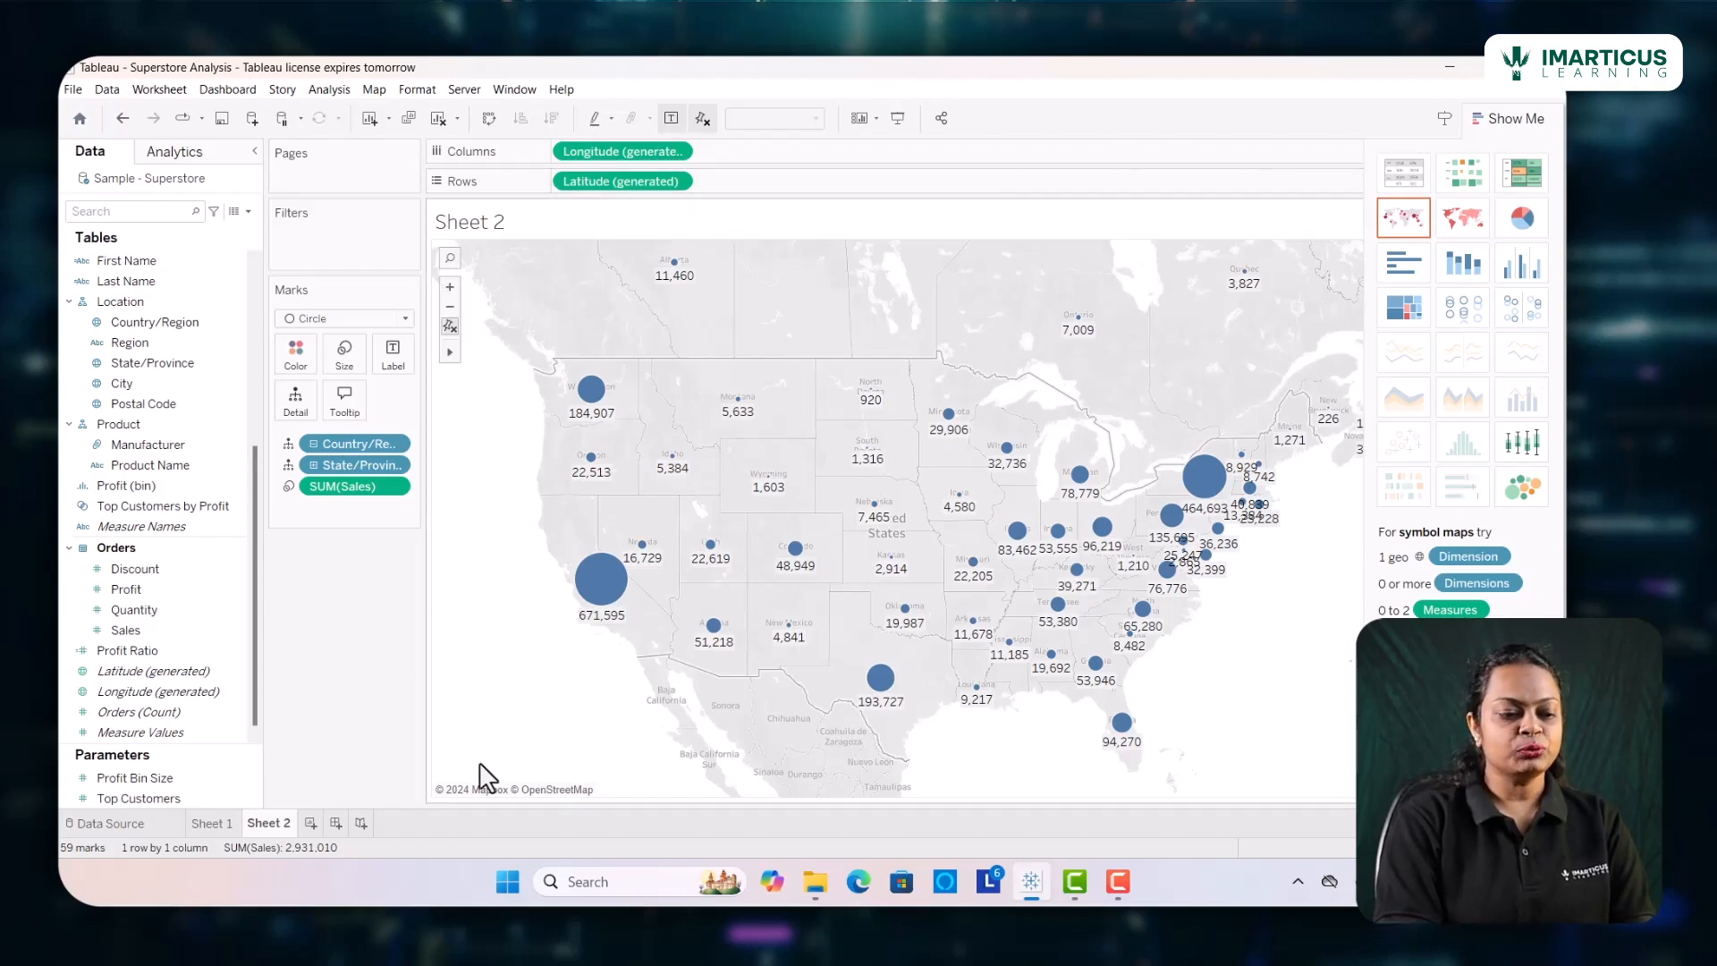
# Create a new worksheet and build a bar chart with State/Province on rows and the sum of Profit on columns
pyautogui.click(308, 821)
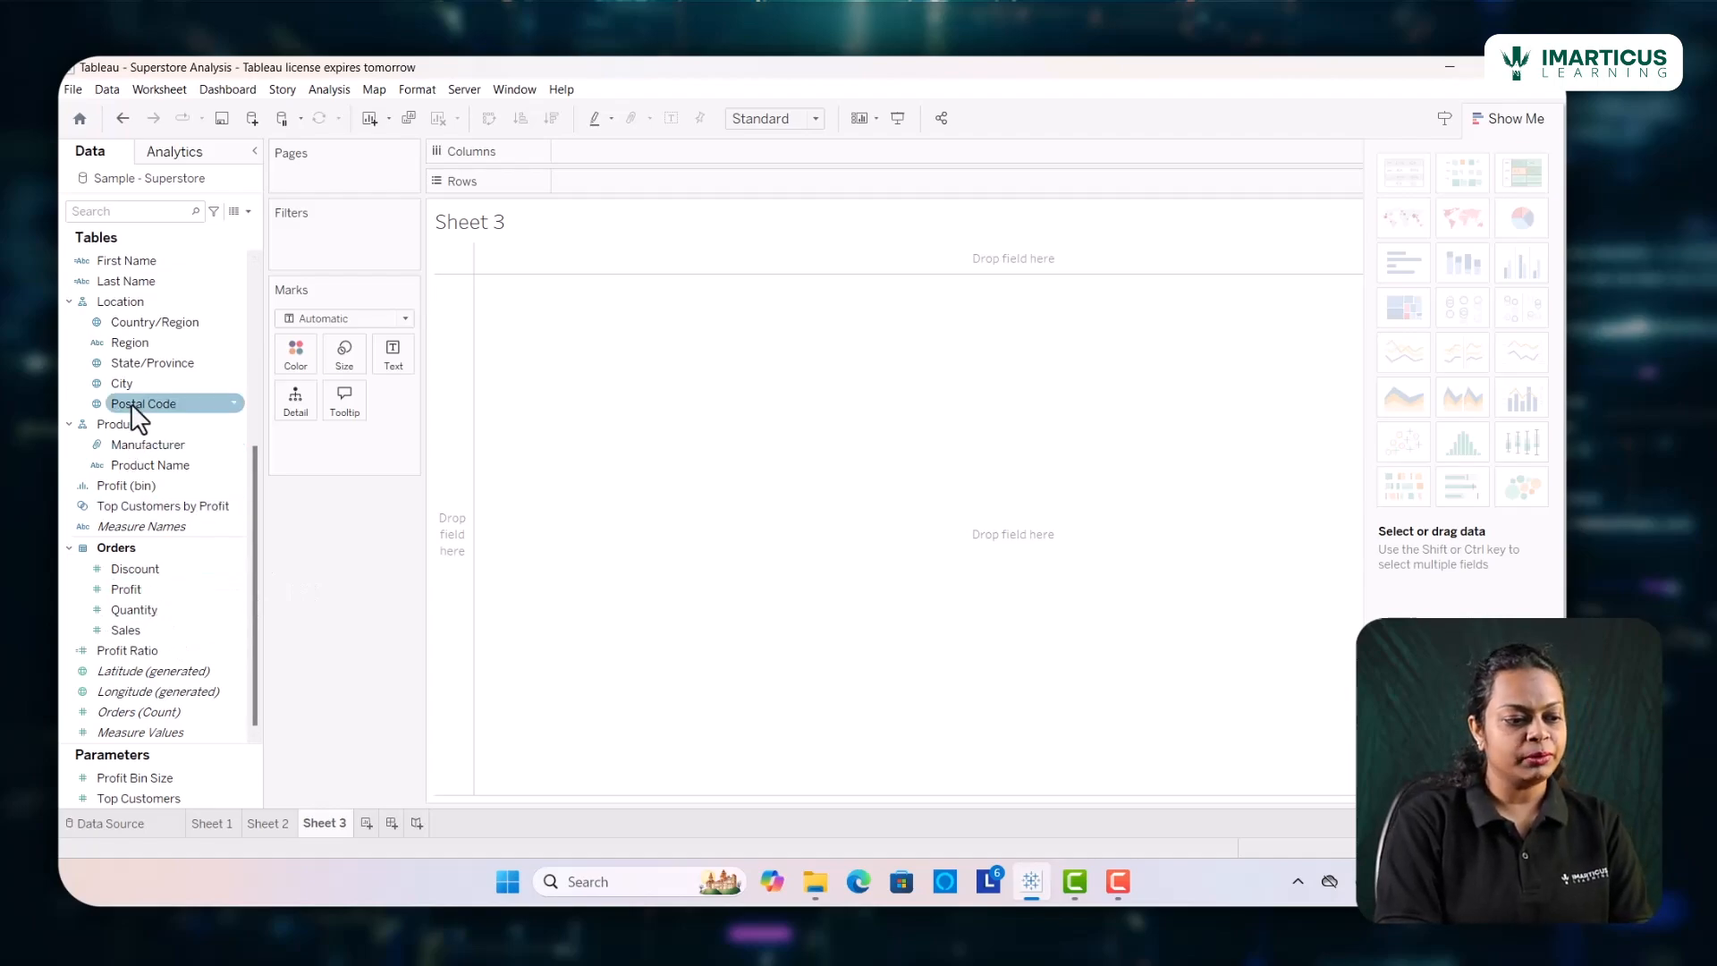
pyautogui.click(143, 362)
pyautogui.moveTo(141, 356); pyautogui.dragTo(613, 173)
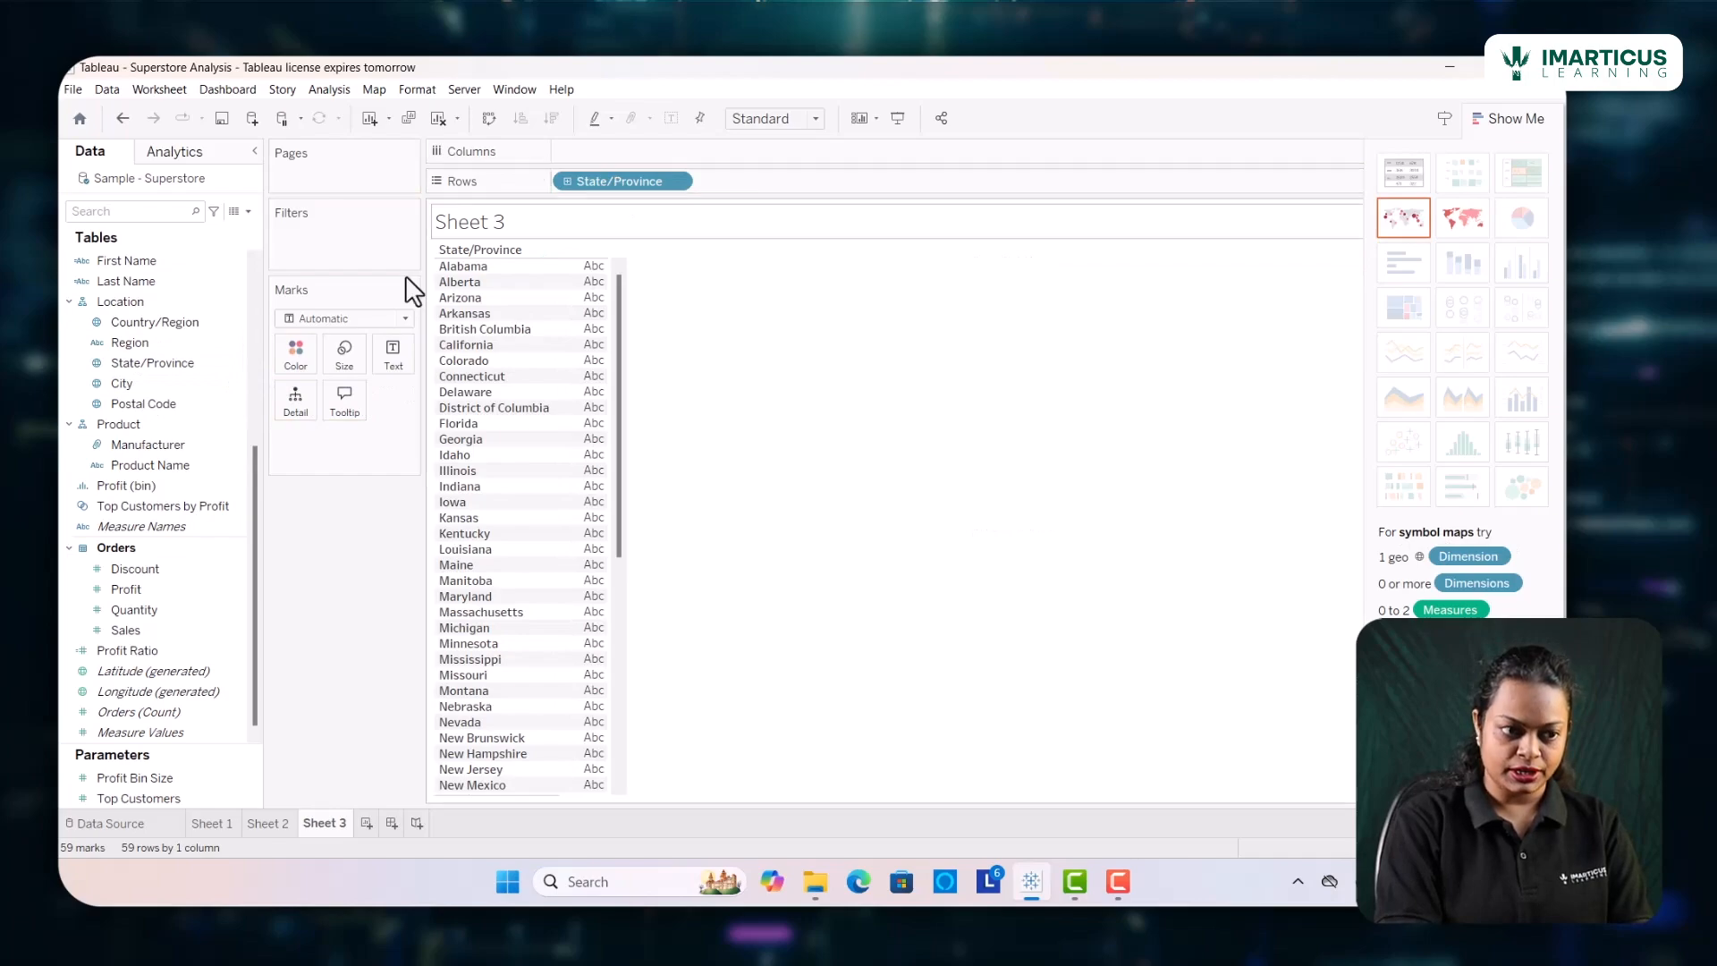
pyautogui.moveTo(161, 592); pyautogui.dragTo(610, 154)
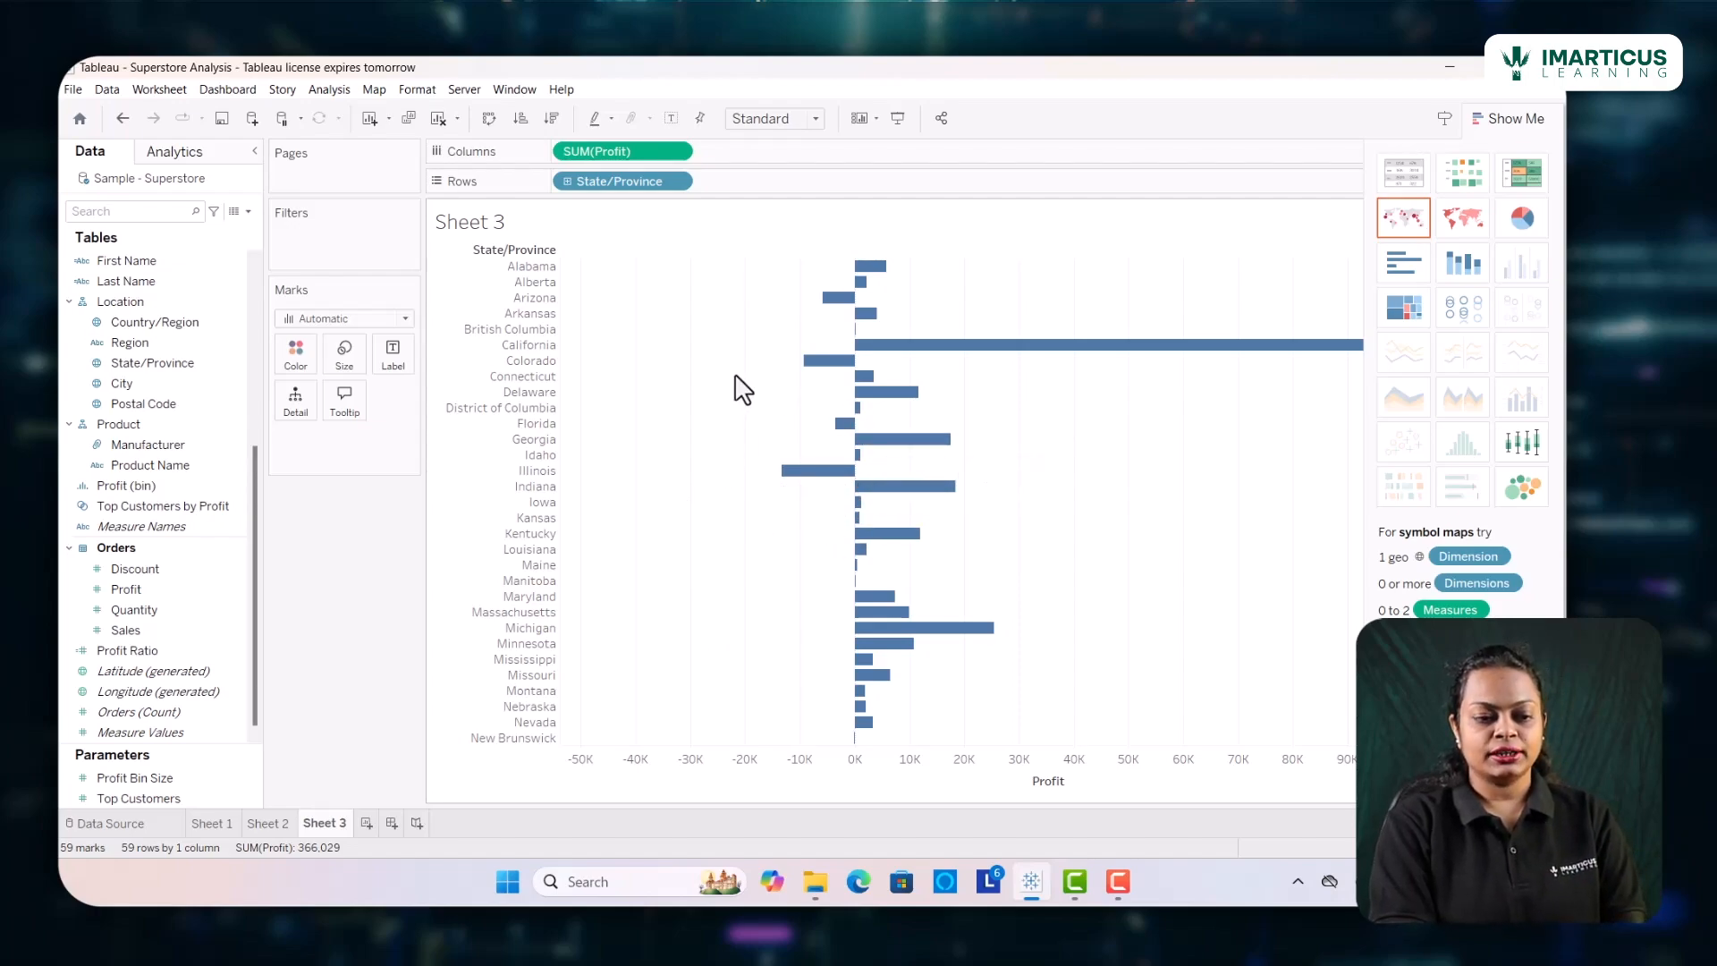
pyautogui.moveTo(800, 483)
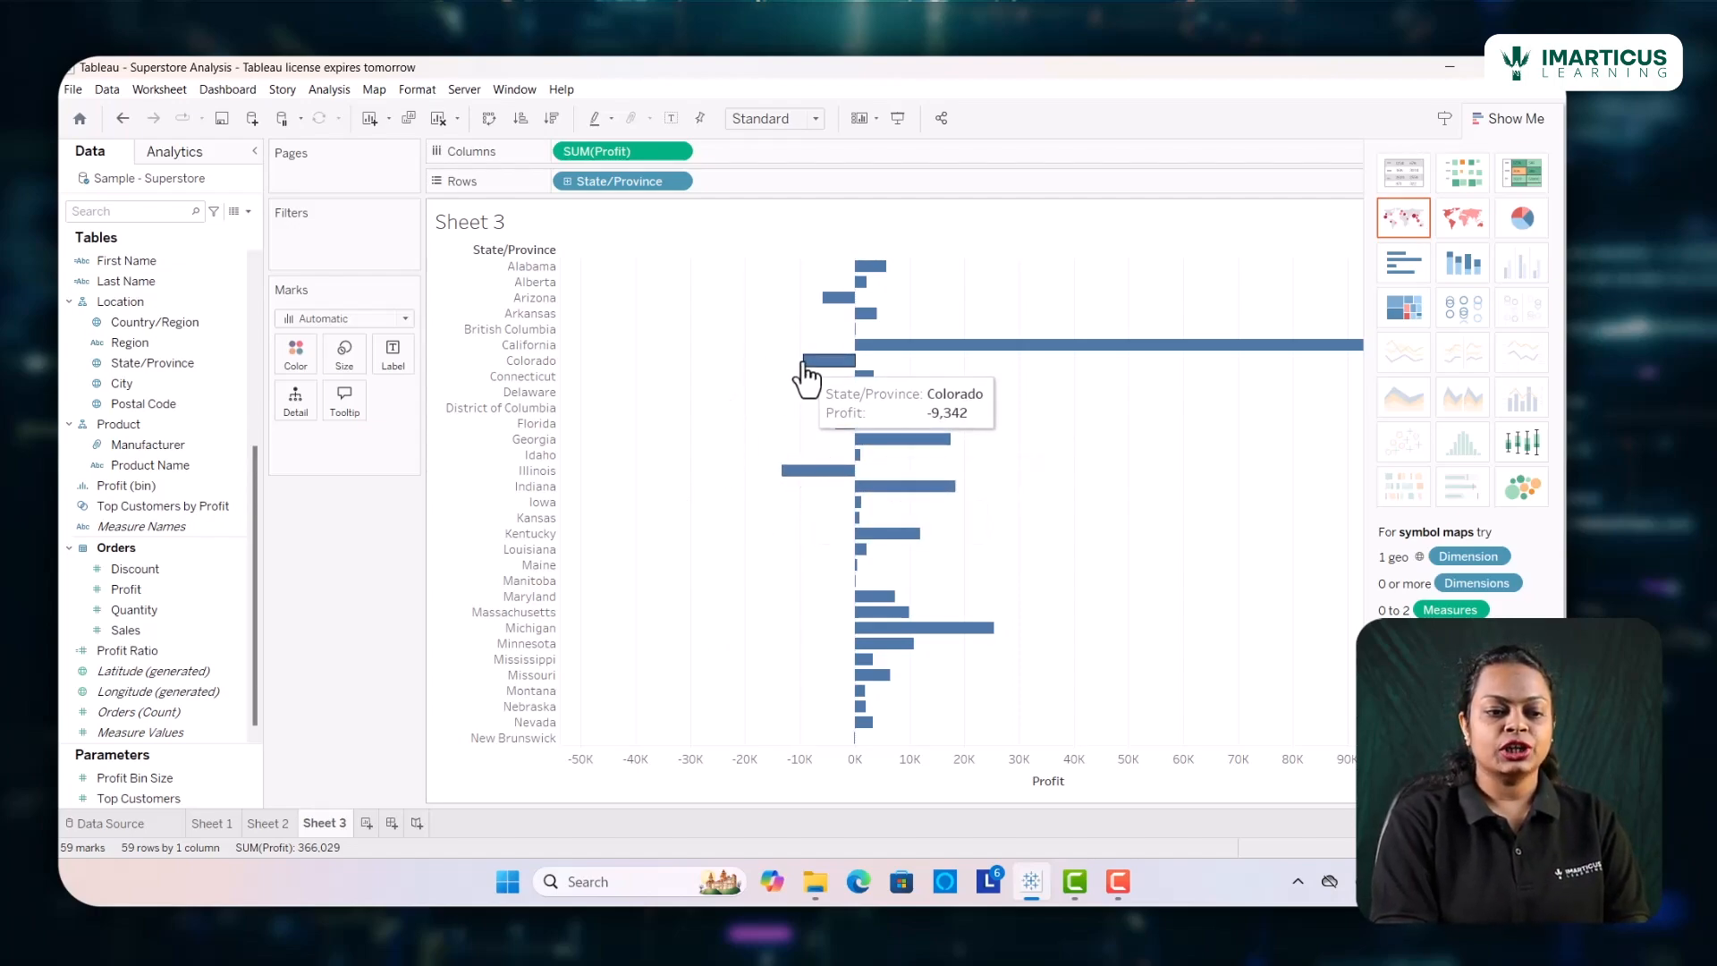
# Convert the profit by State/Province bar chart into a filled map and hide the chart type suggestions
pyautogui.moveTo(823, 313)
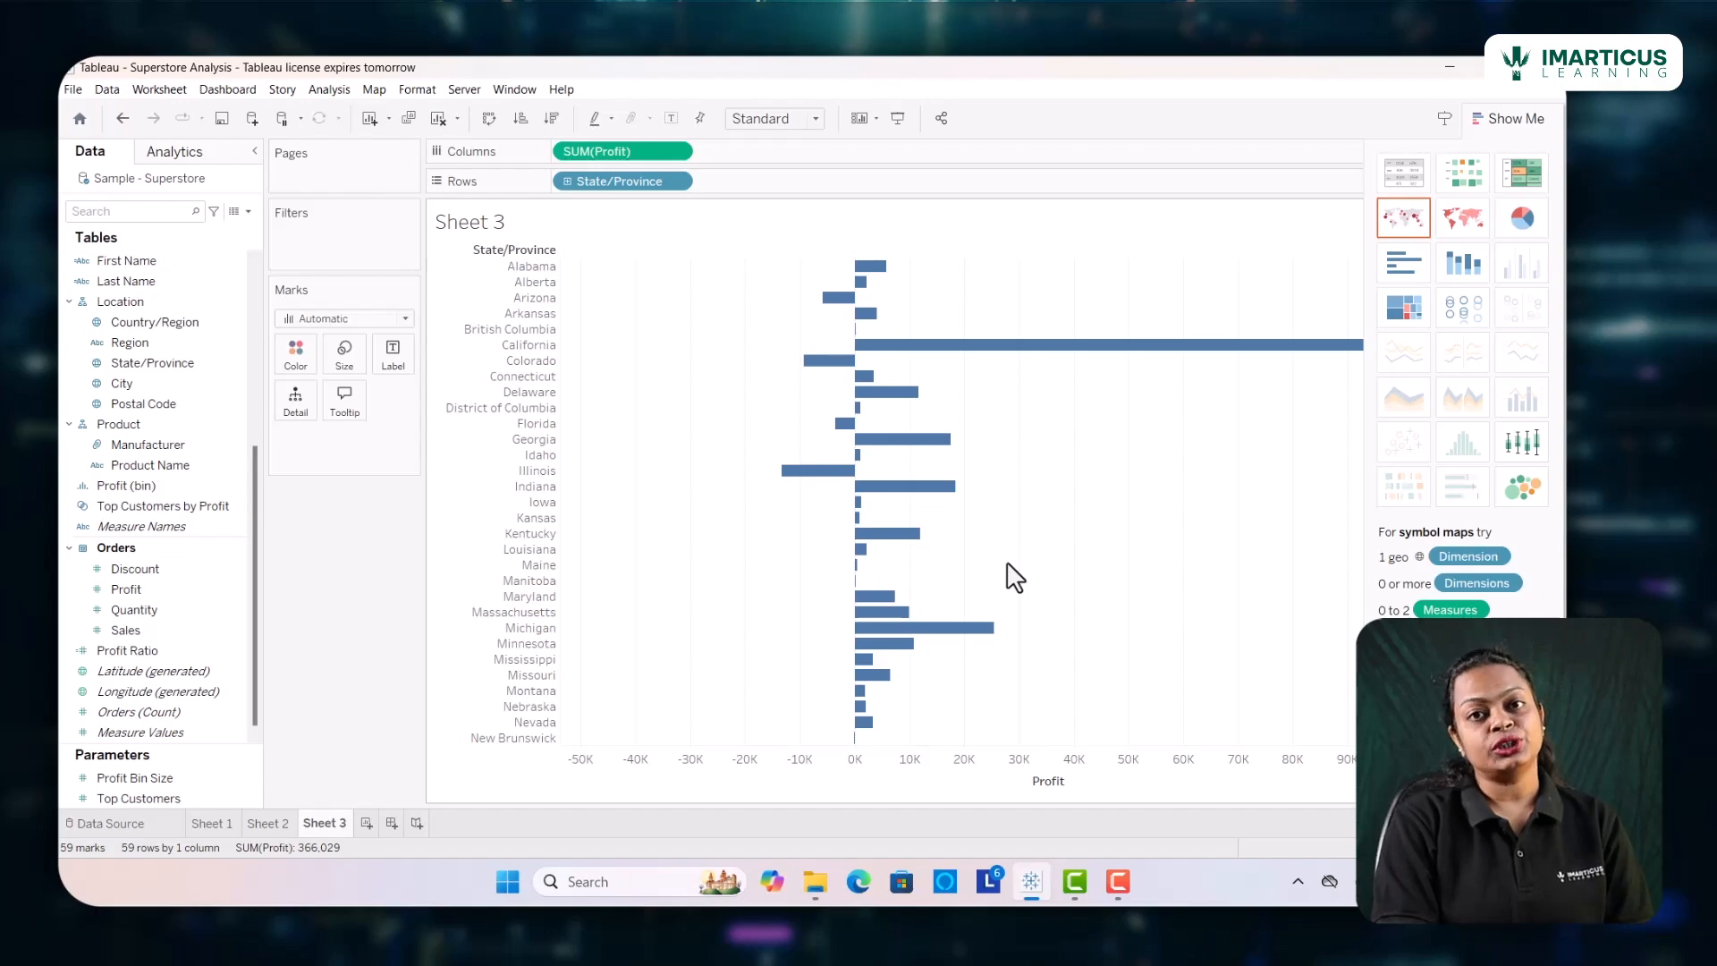
pyautogui.click(1458, 231)
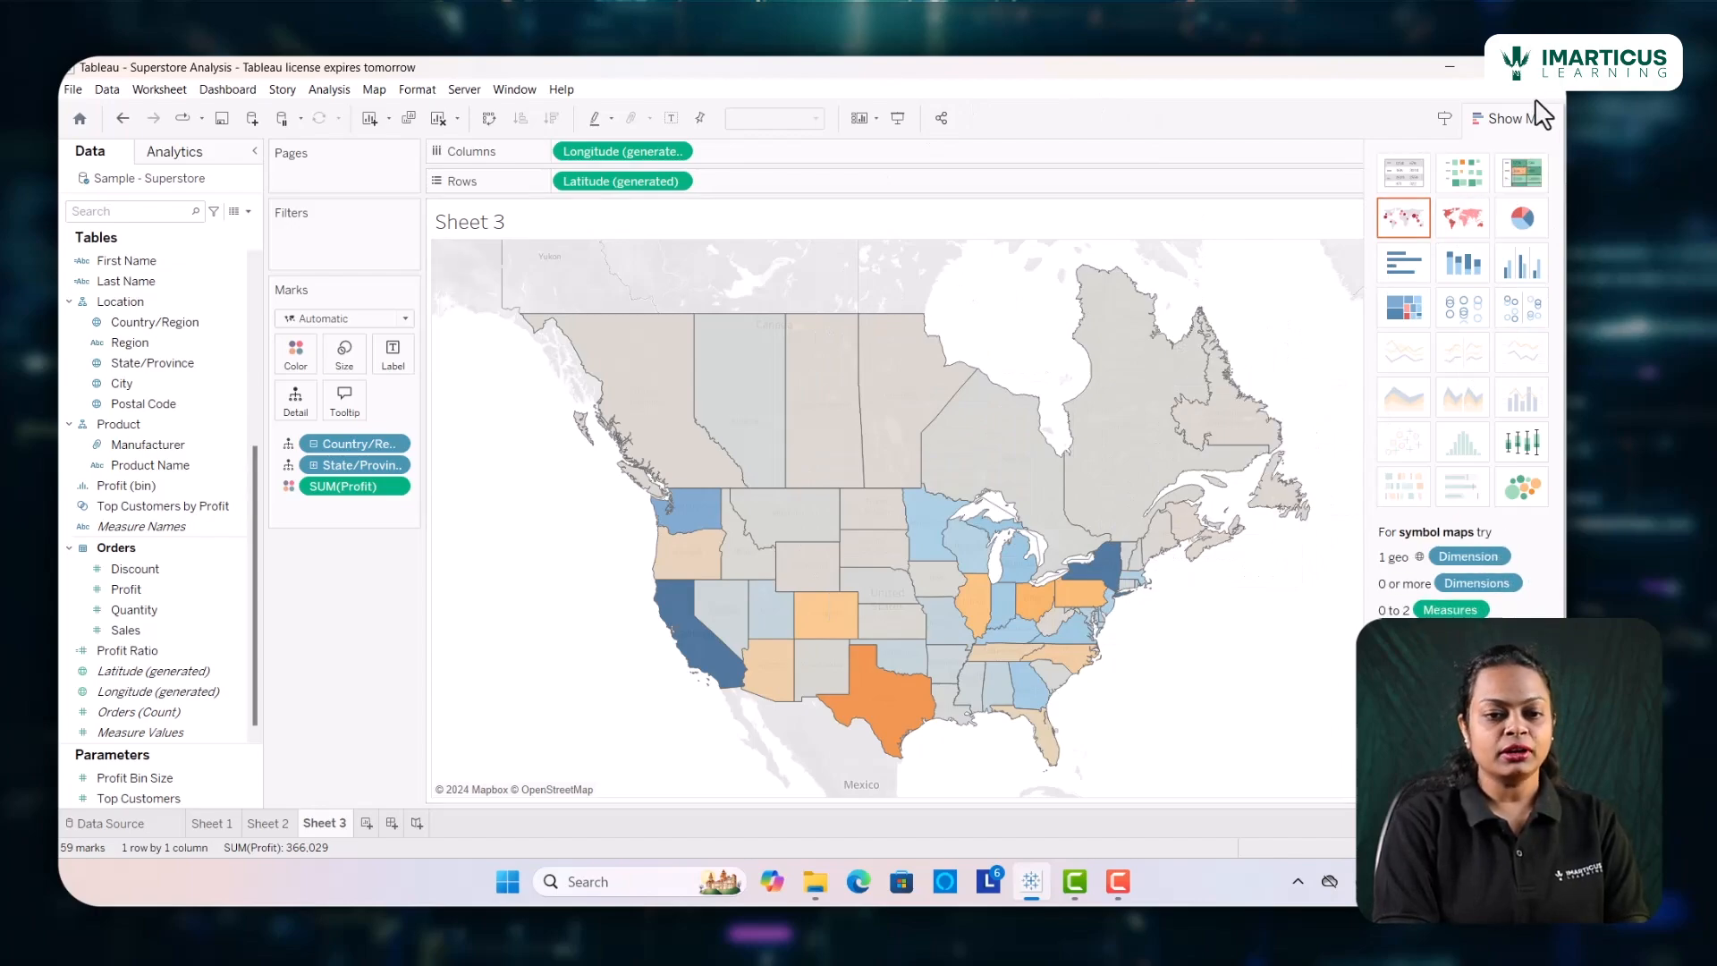
pyautogui.click(1516, 120)
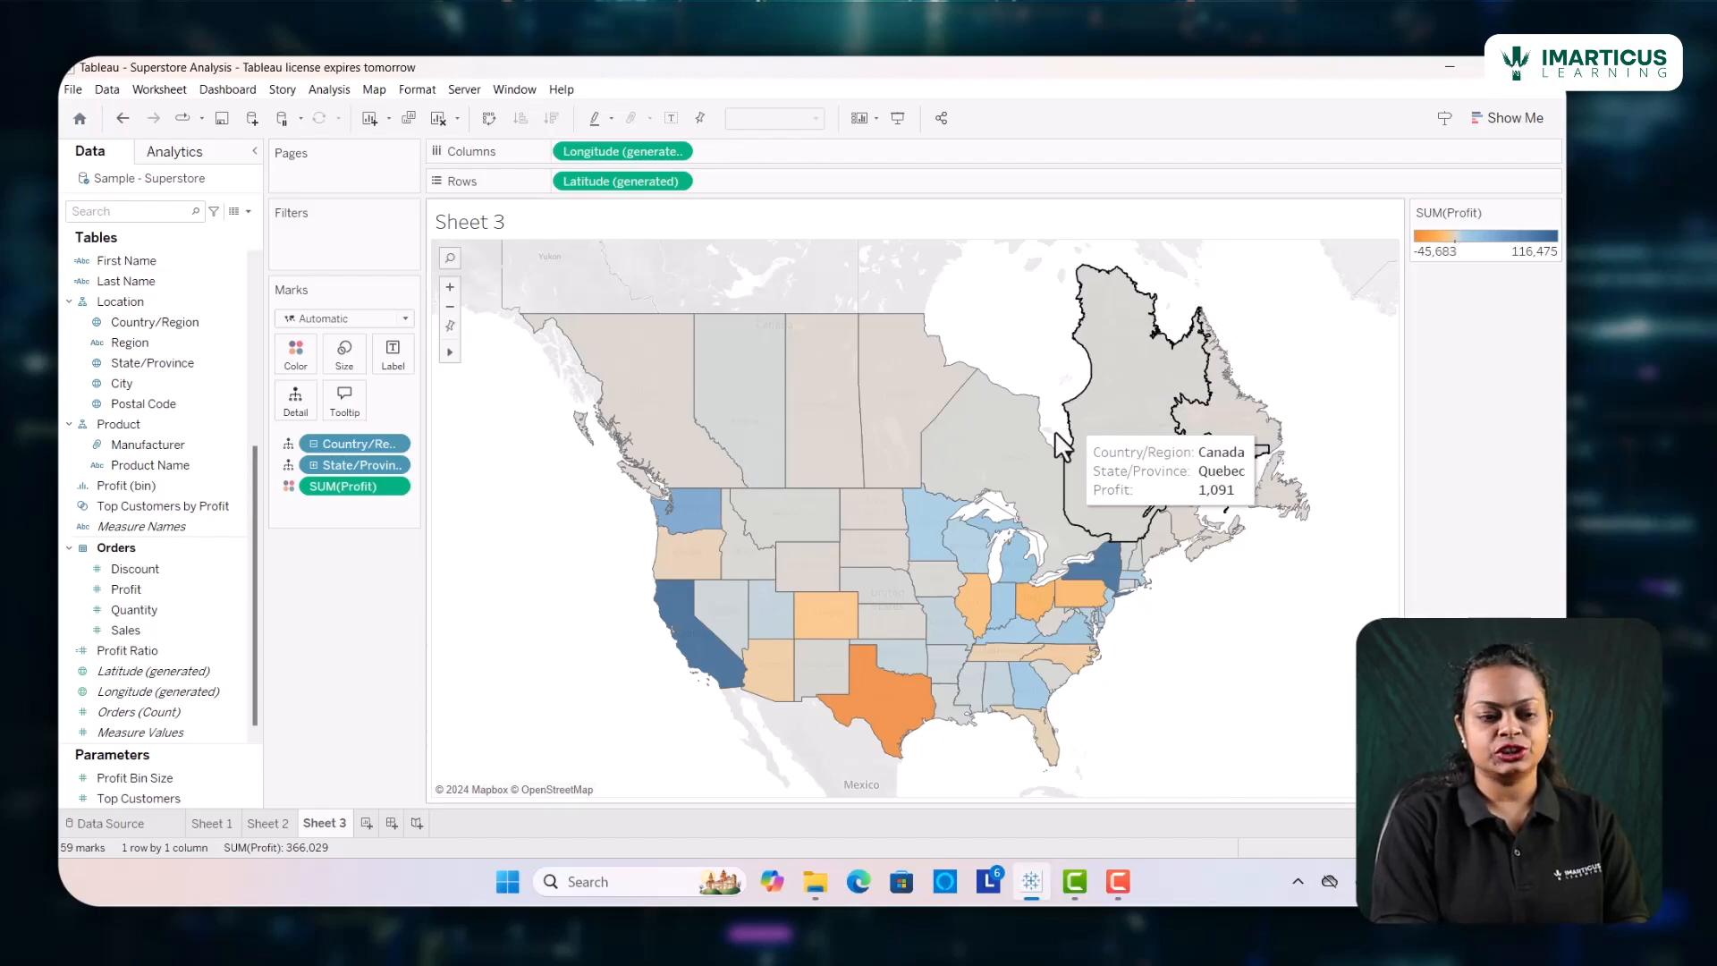
# Set the opacity of the filled map's colors to 100%
pyautogui.moveTo(749, 469)
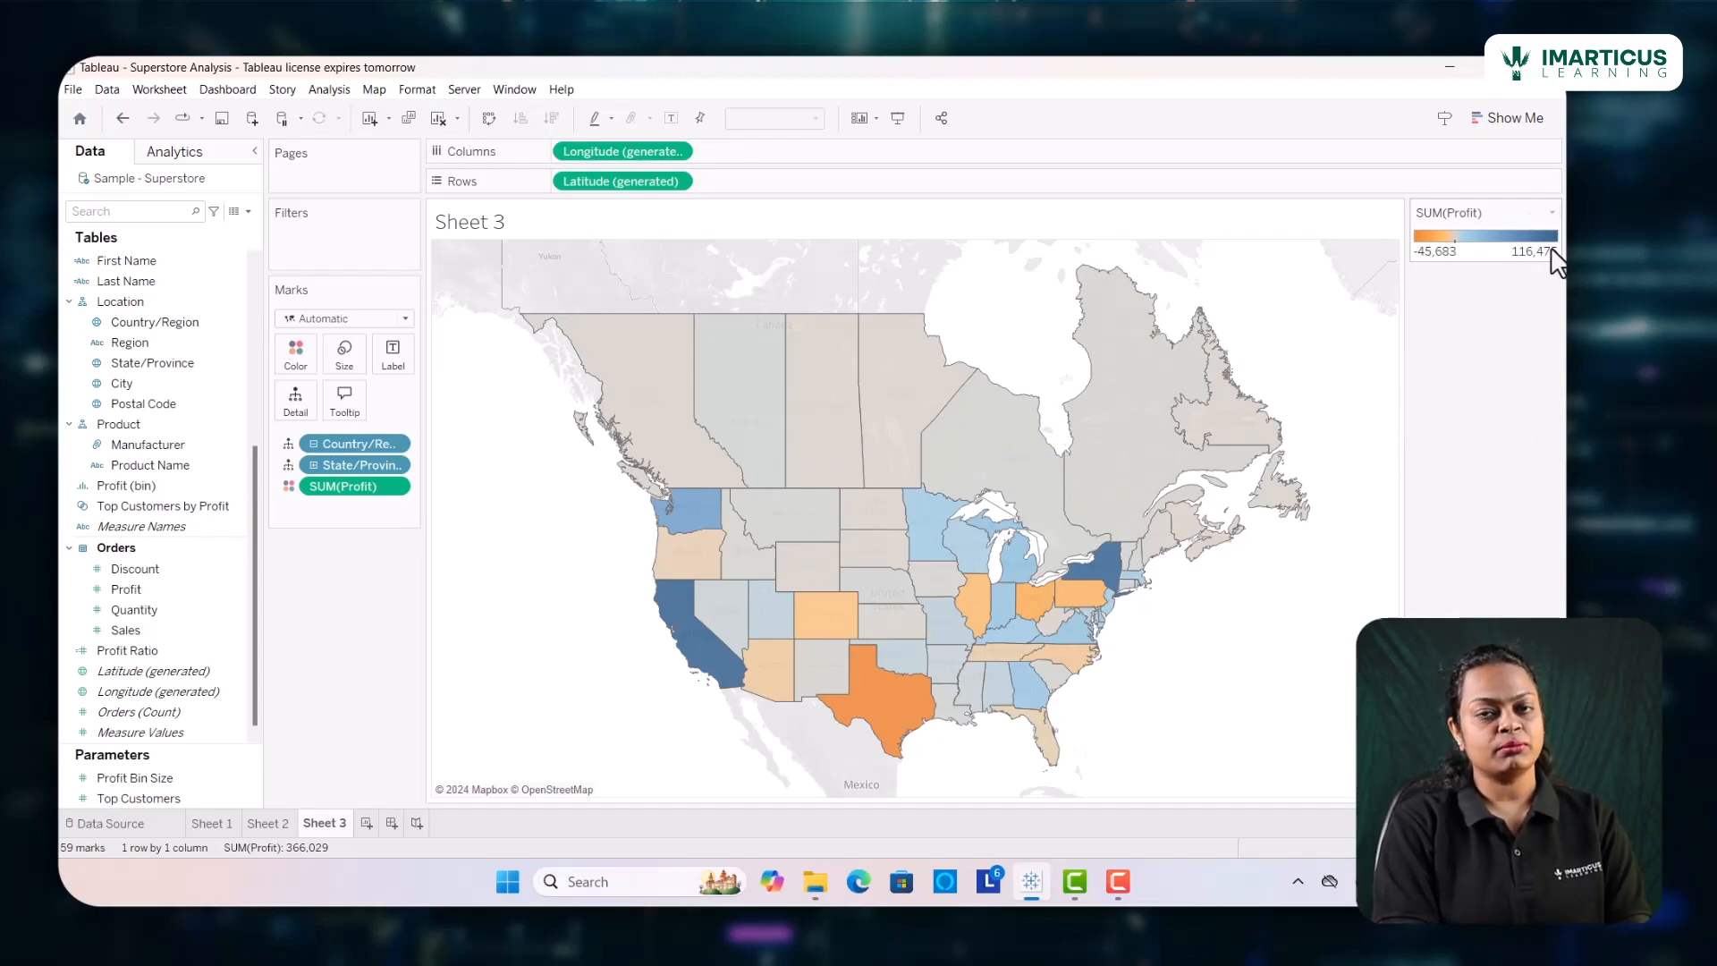
pyautogui.moveTo(839, 527)
pyautogui.moveTo(712, 669)
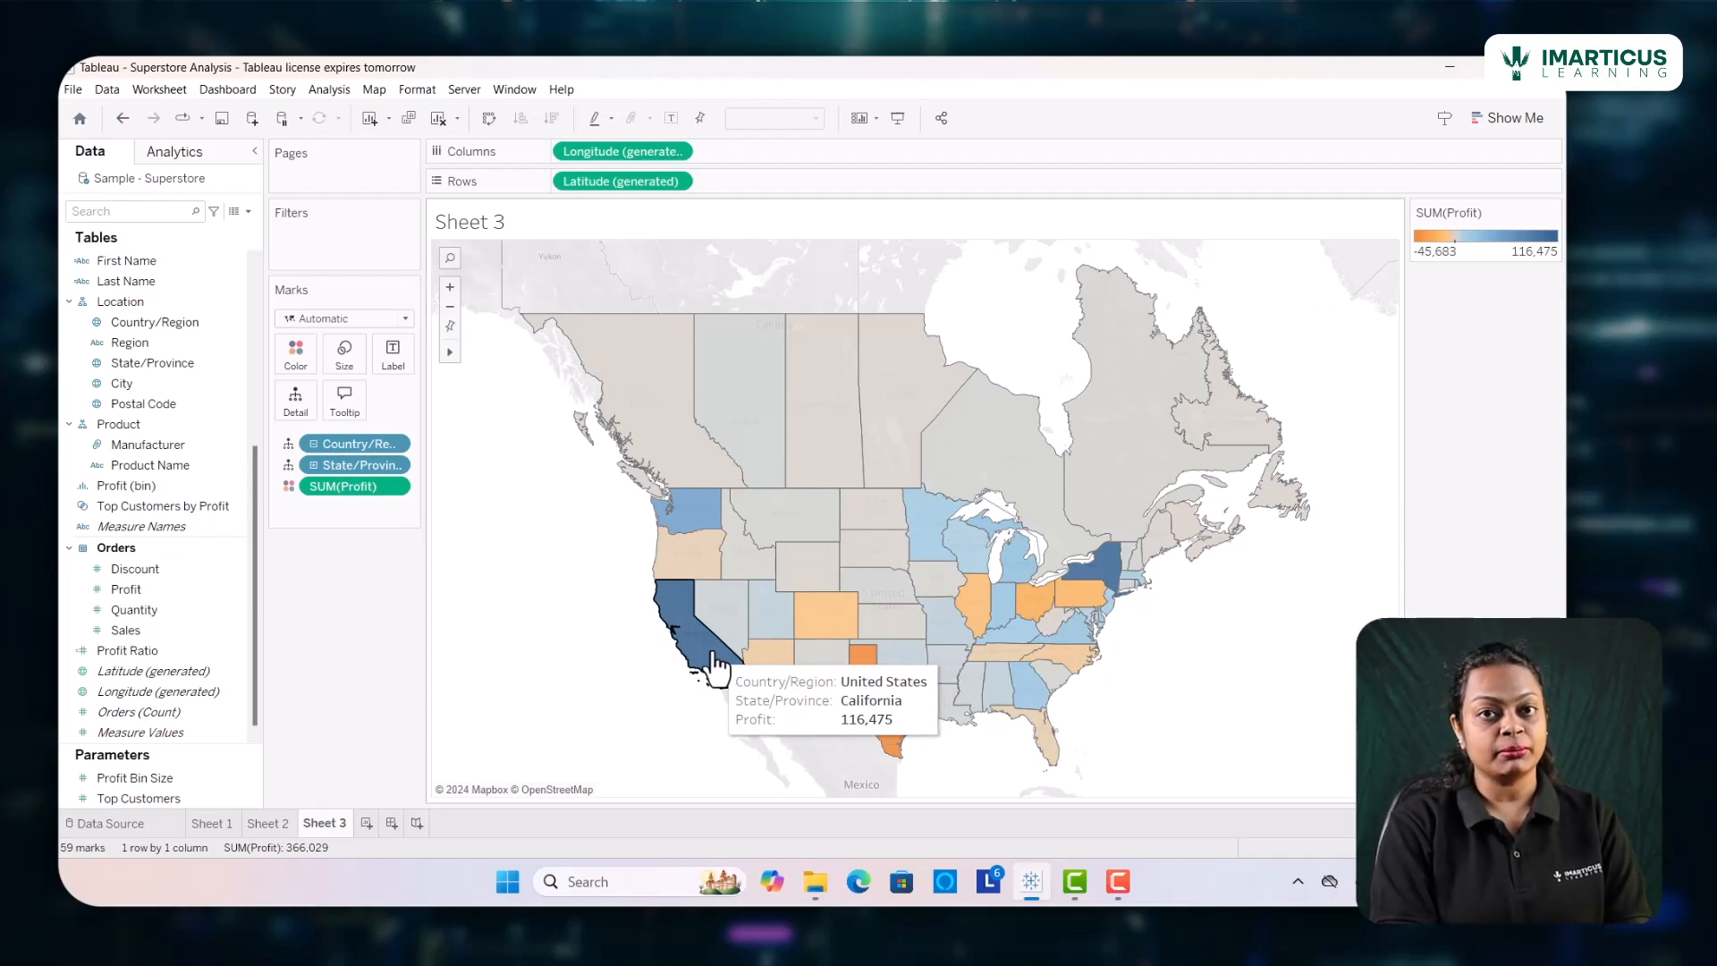
pyautogui.moveTo(884, 719)
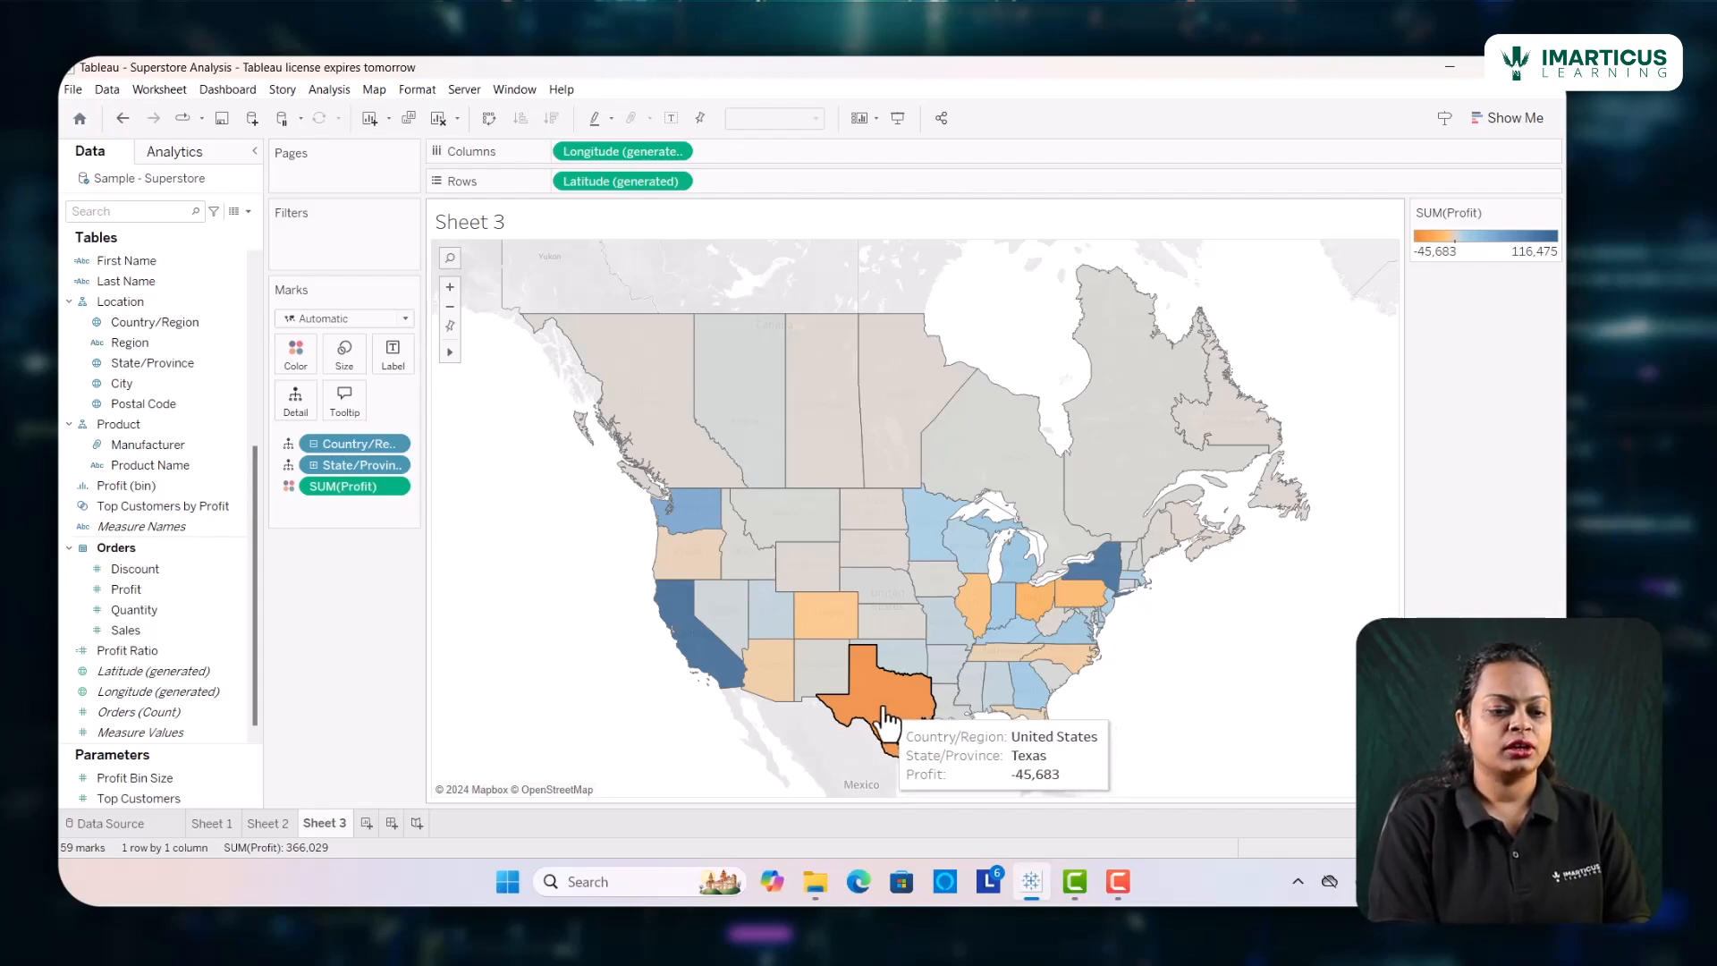
pyautogui.moveTo(1097, 658)
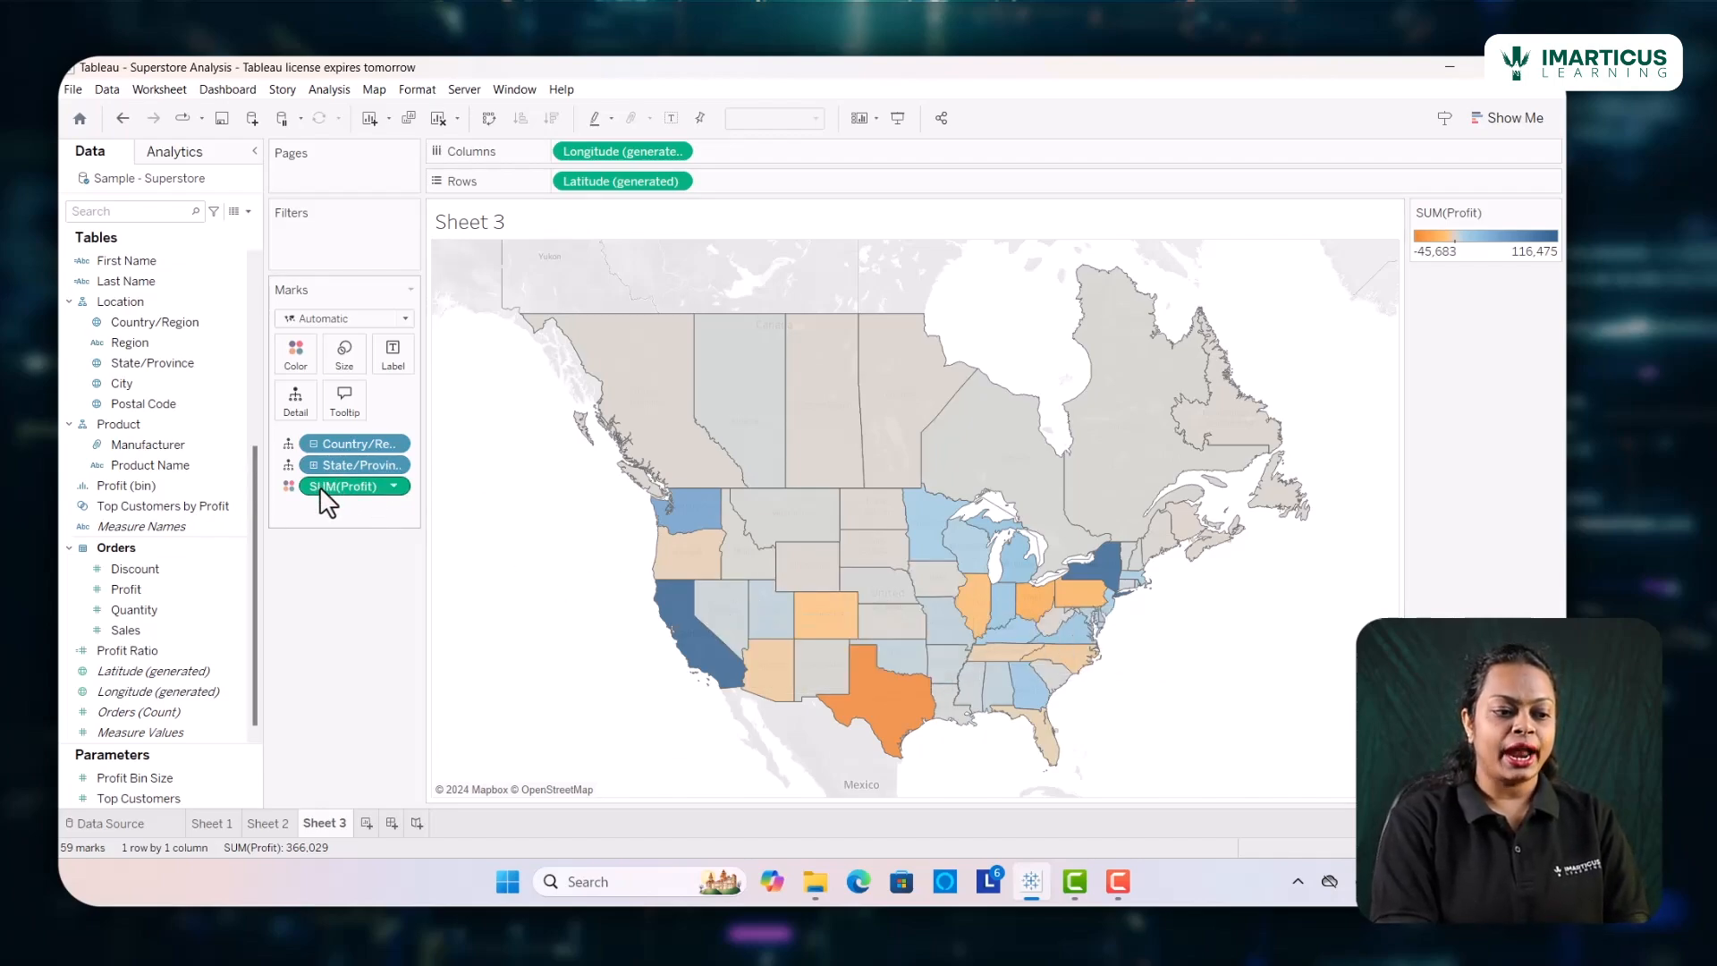
pyautogui.click(293, 366)
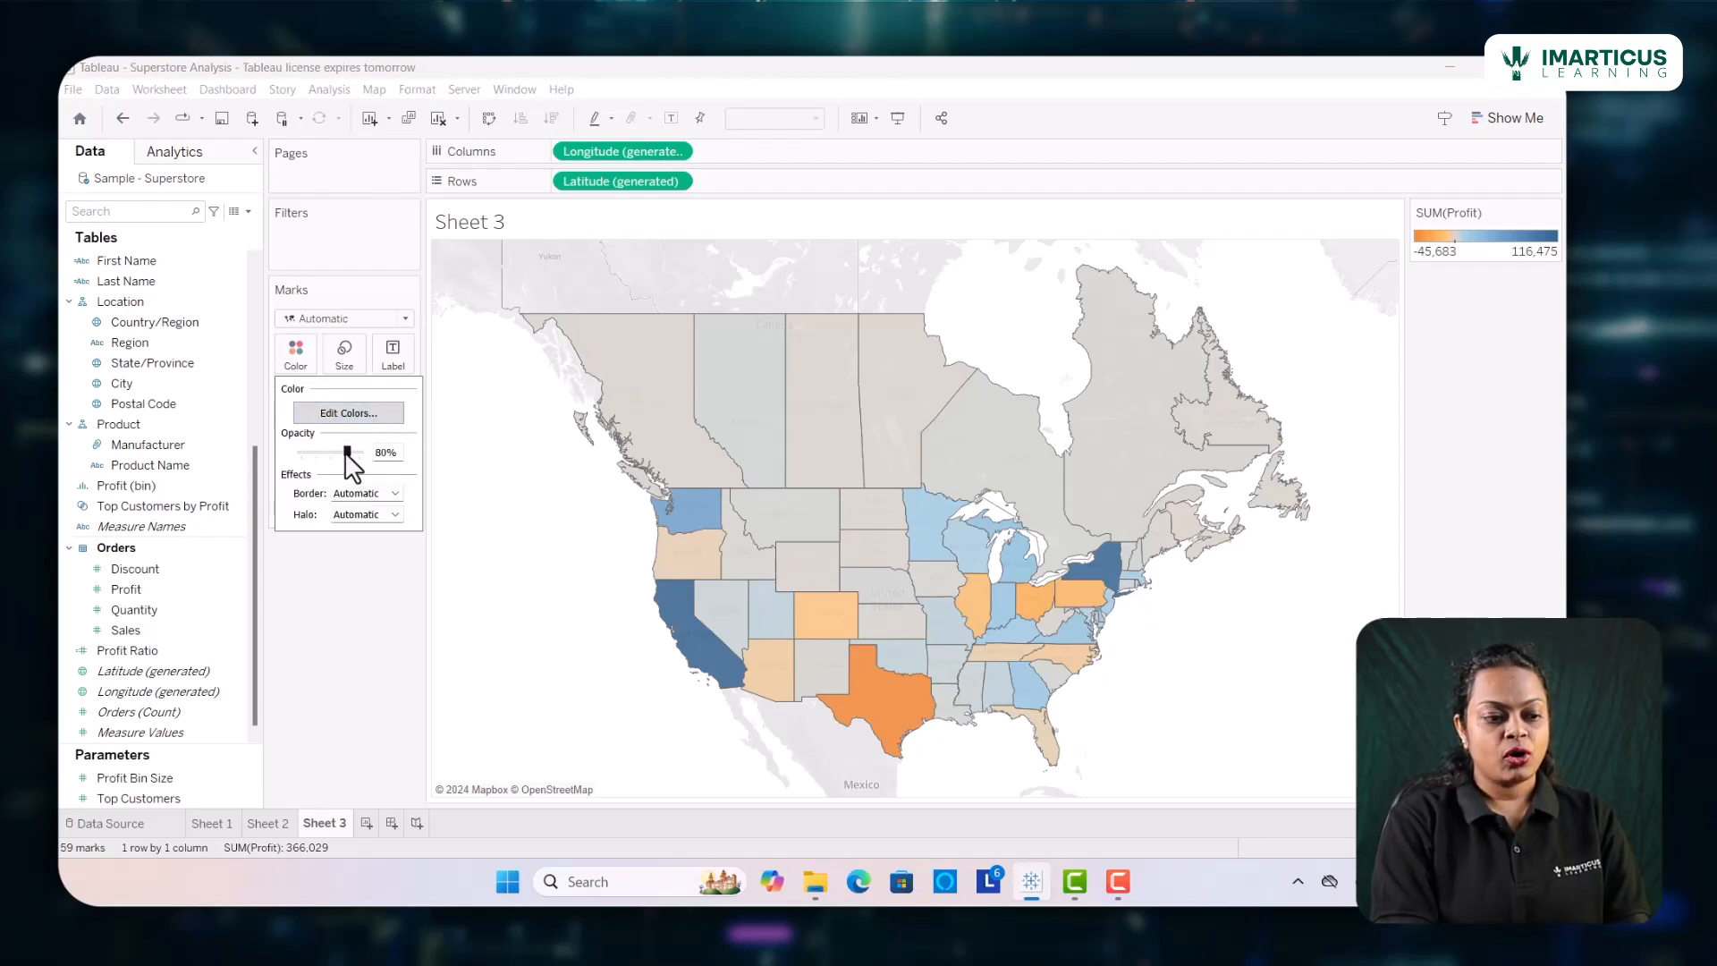
pyautogui.moveTo(348, 452); pyautogui.dragTo(364, 455)
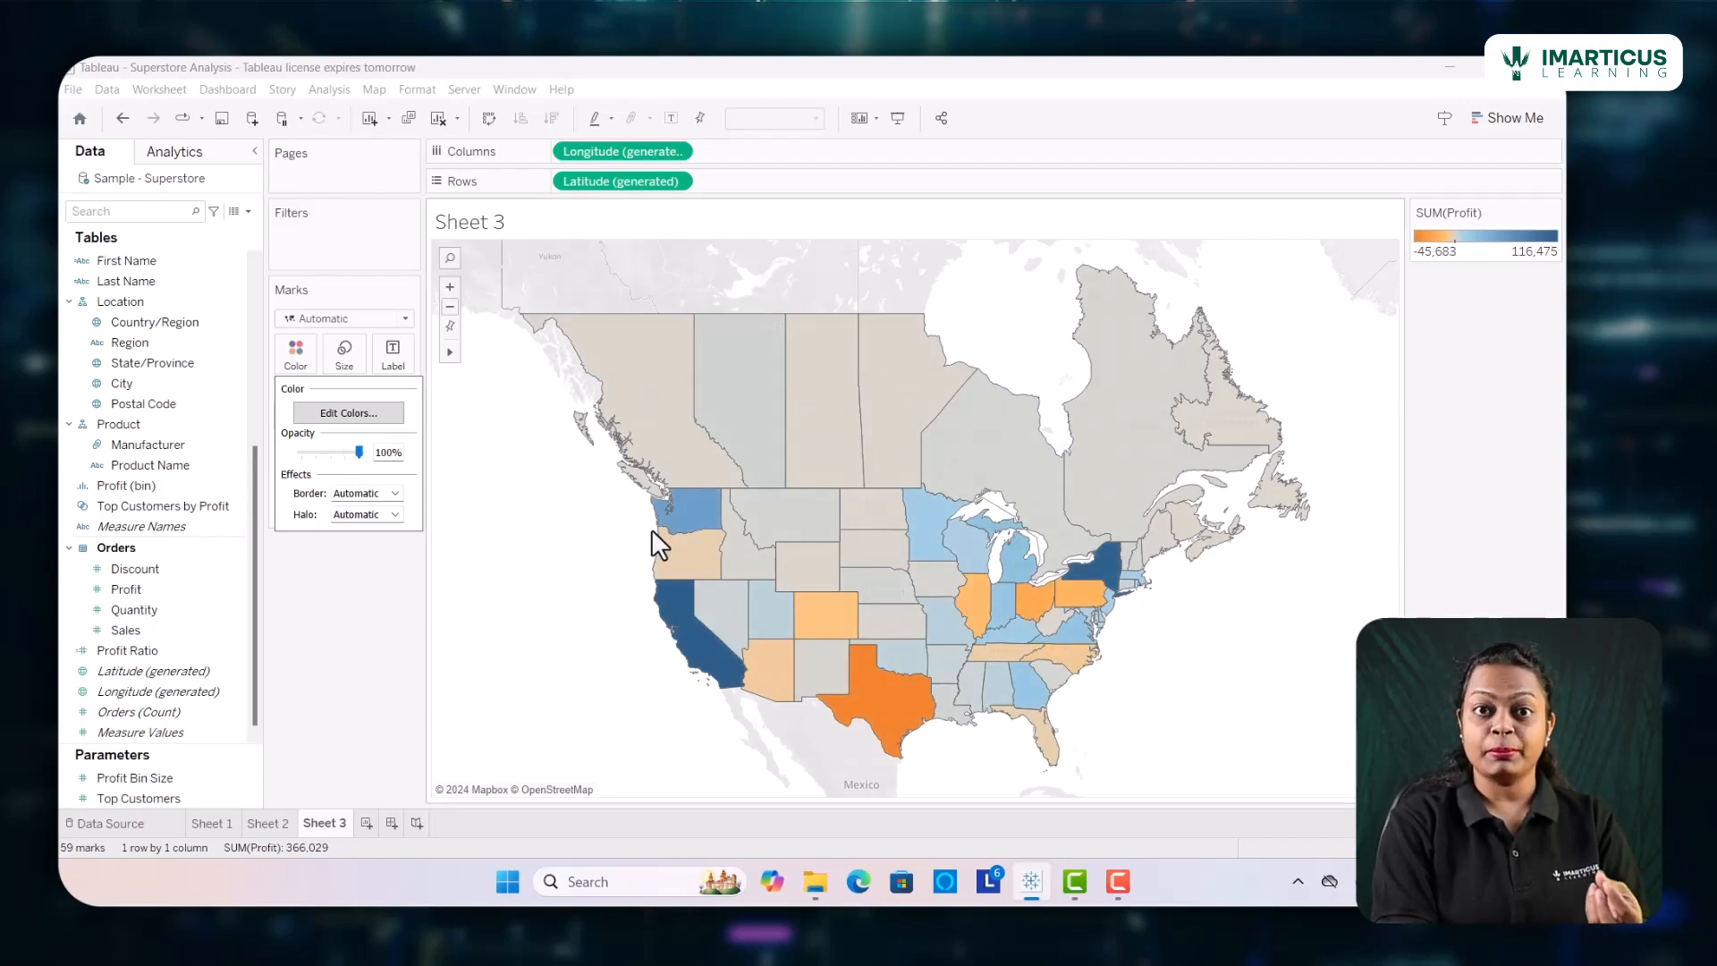
# Open the color editing for Profit and choose the Red-Green Diverging palette
pyautogui.click(364, 419)
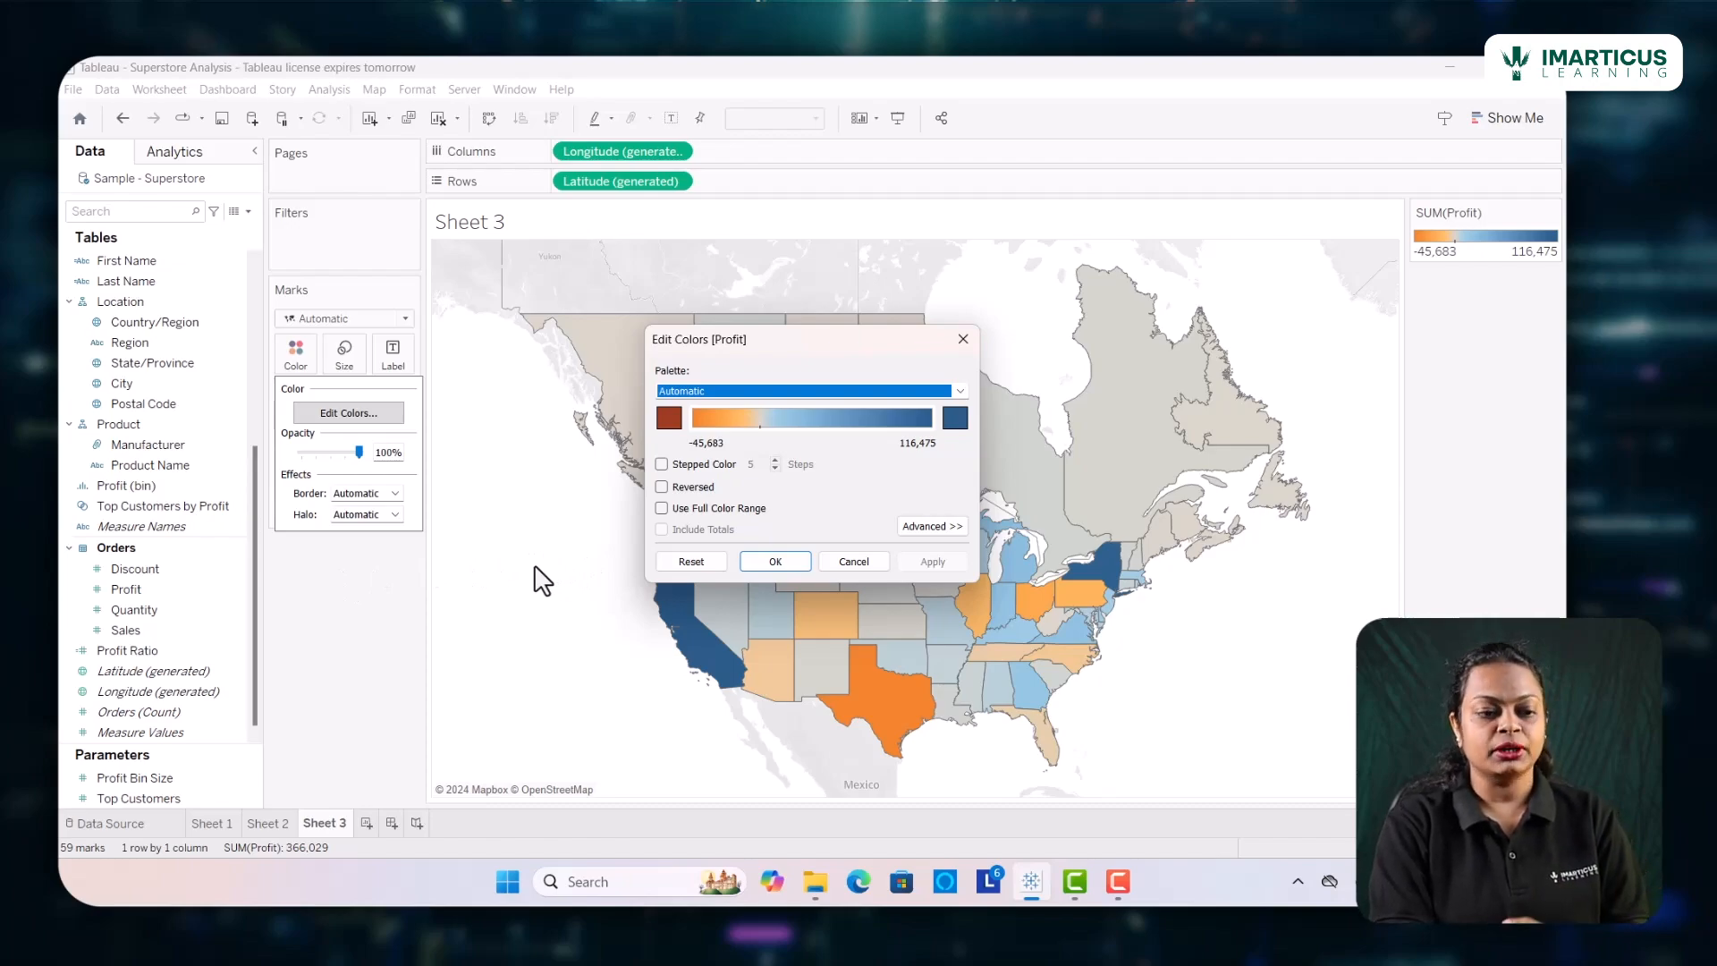
pyautogui.click(960, 391)
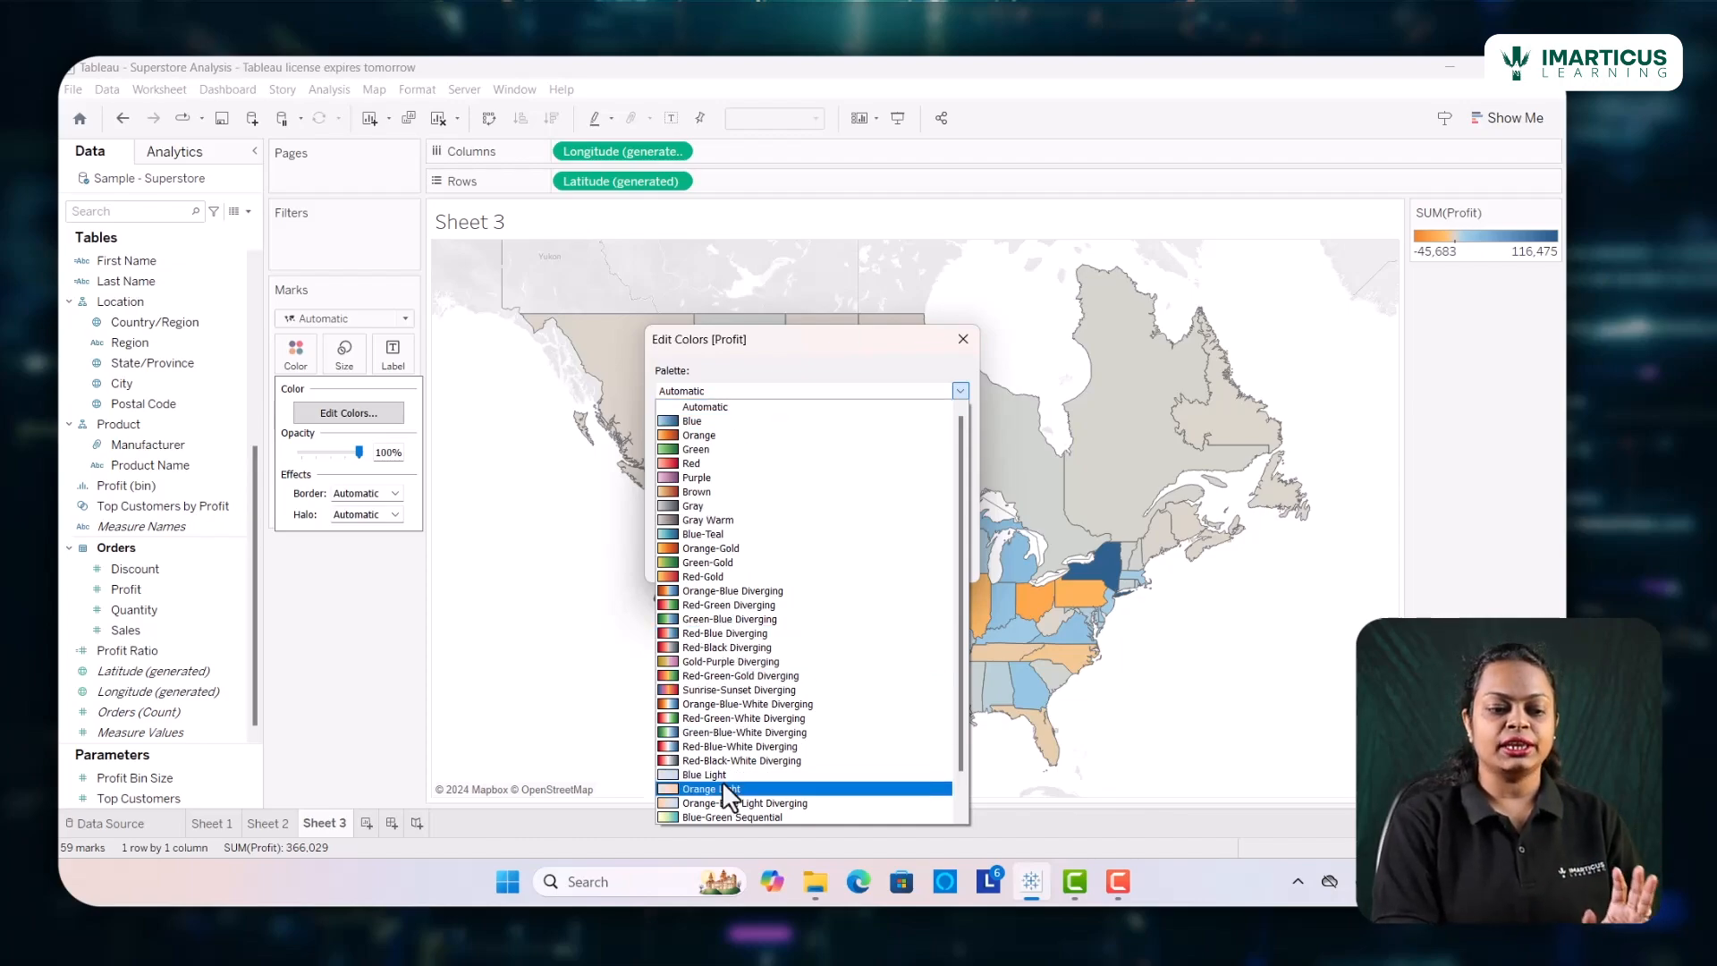
pyautogui.scroll(-1, 723, 783)
pyautogui.scroll(1, 724, 784)
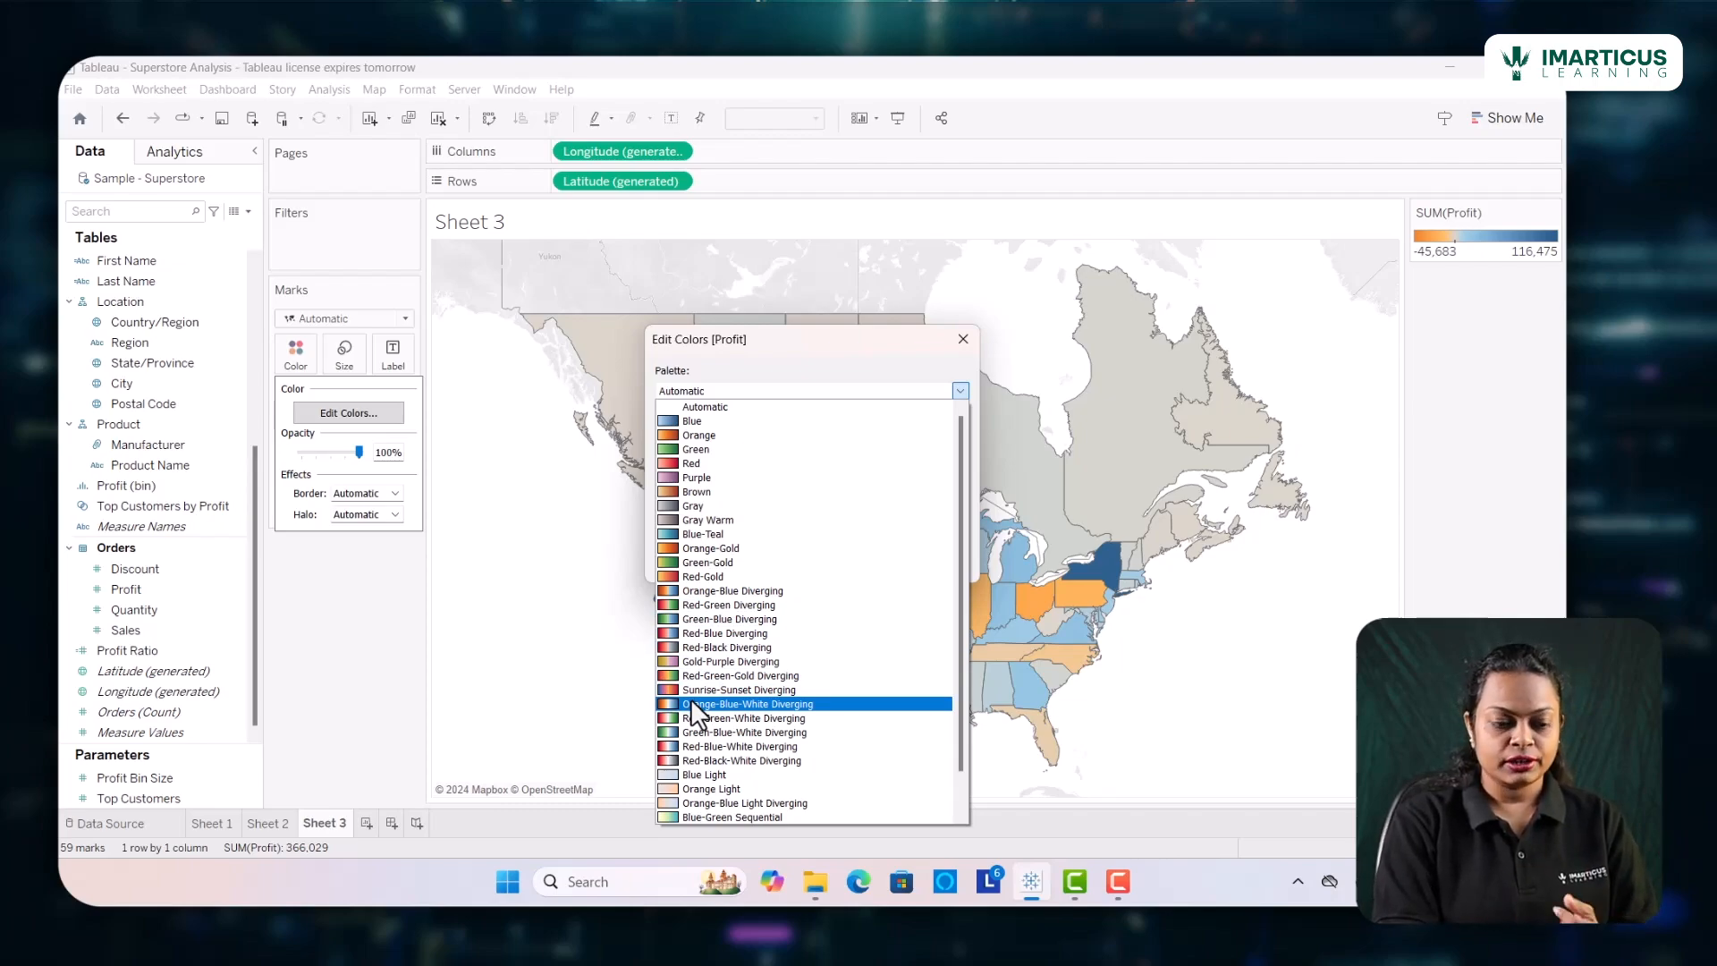
pyautogui.click(690, 606)
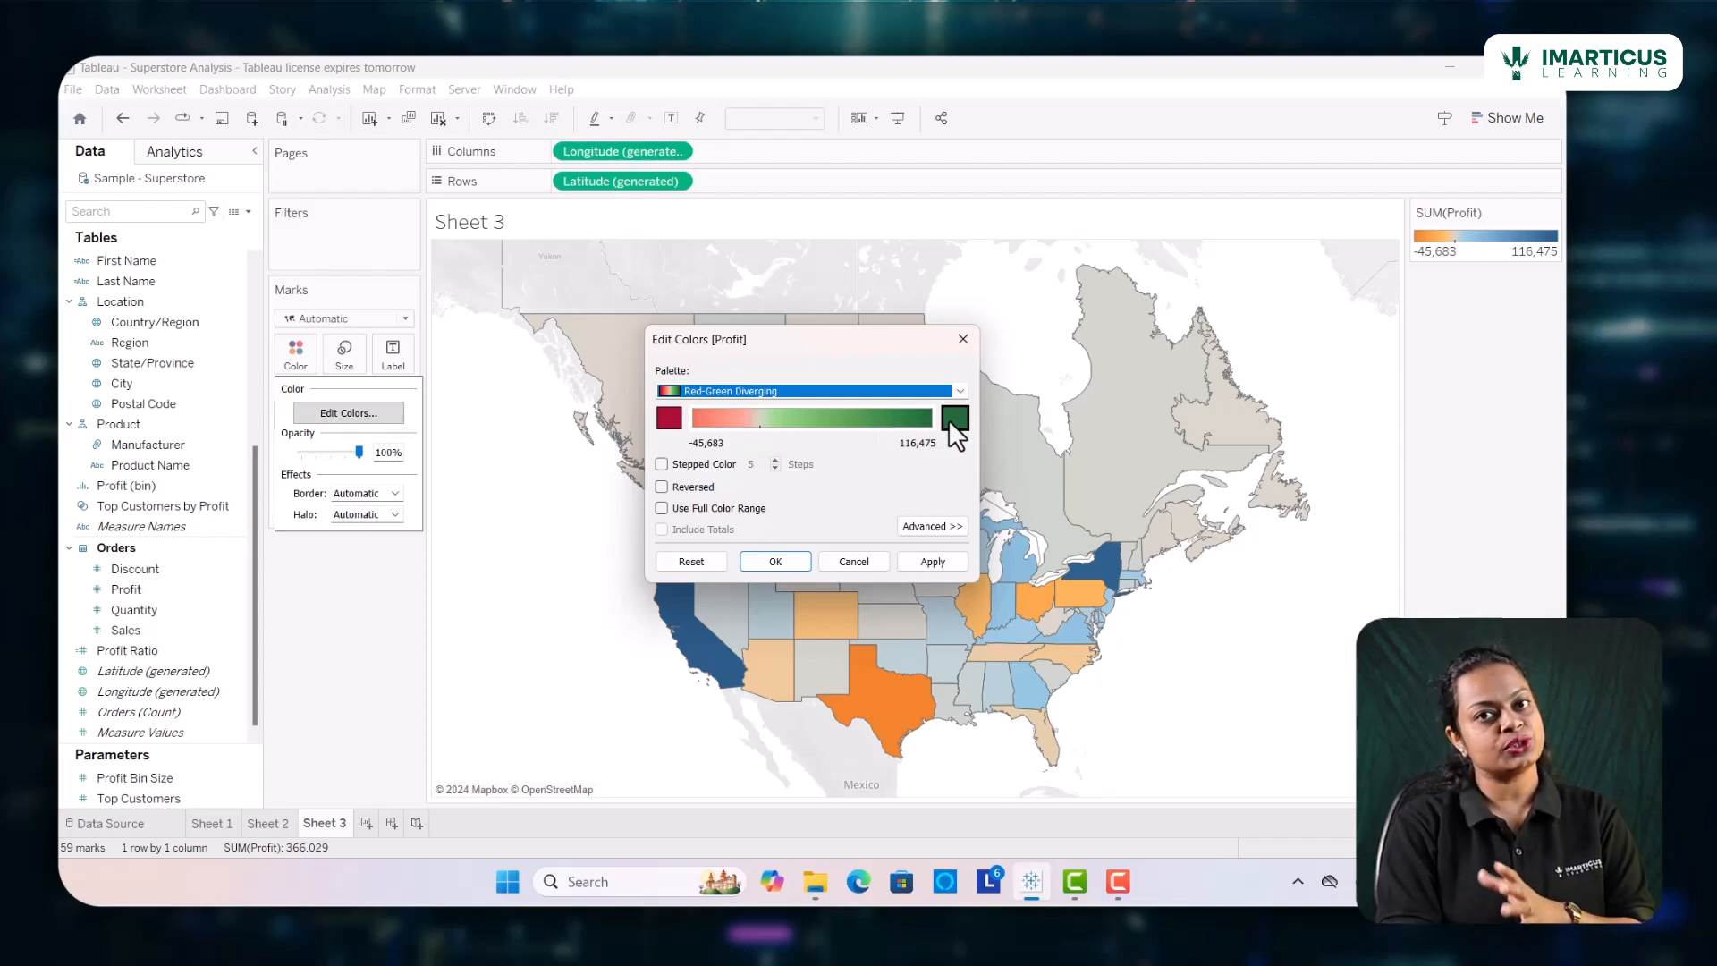
# Try stepped color with 8 steps and the reversed color order on the Profit palette, turning each option off again
pyautogui.click(662, 463)
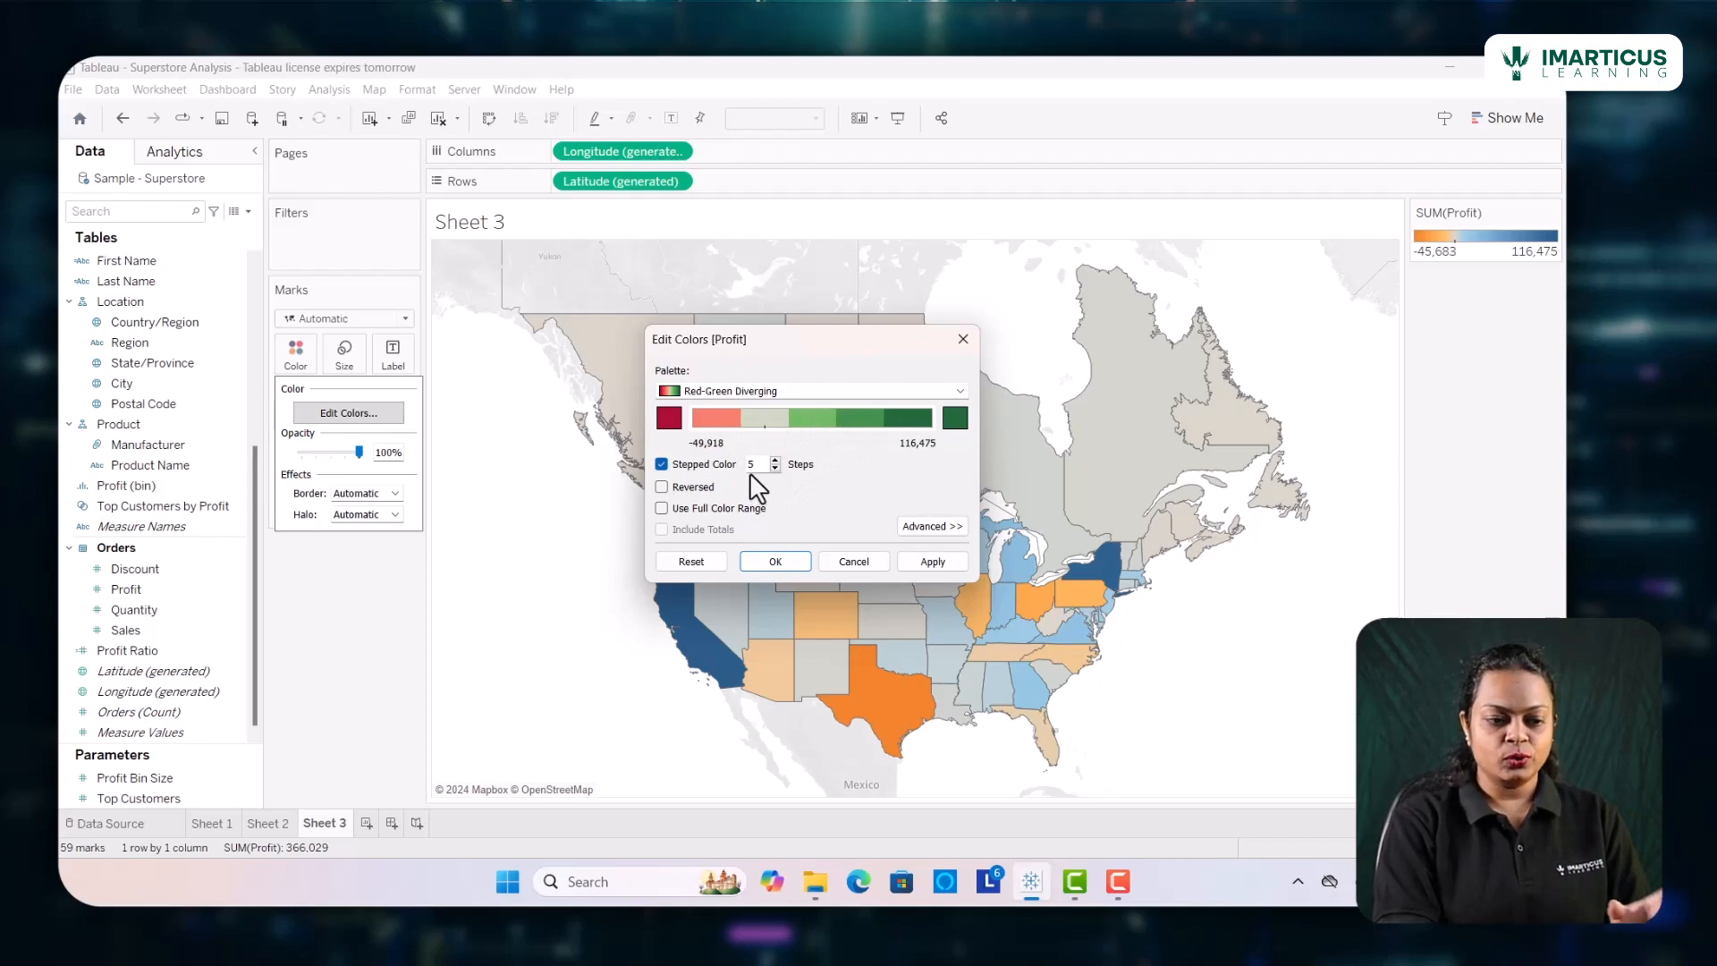
pyautogui.click(775, 460)
pyautogui.click(775, 459)
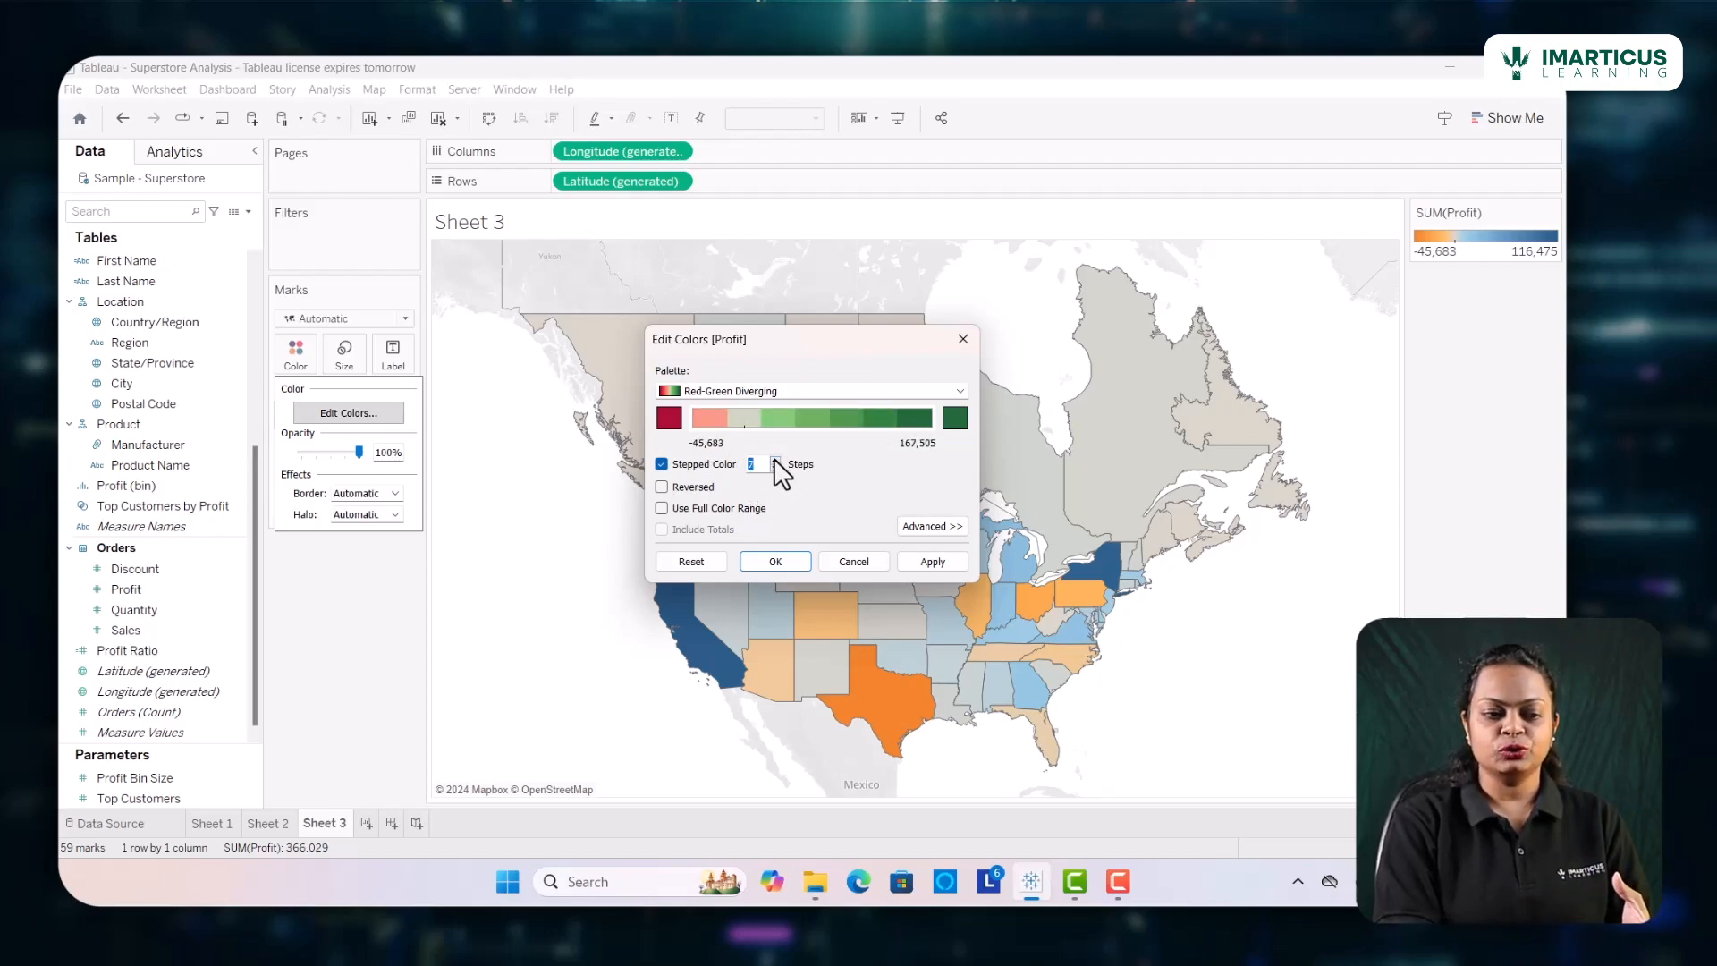
pyautogui.click(775, 460)
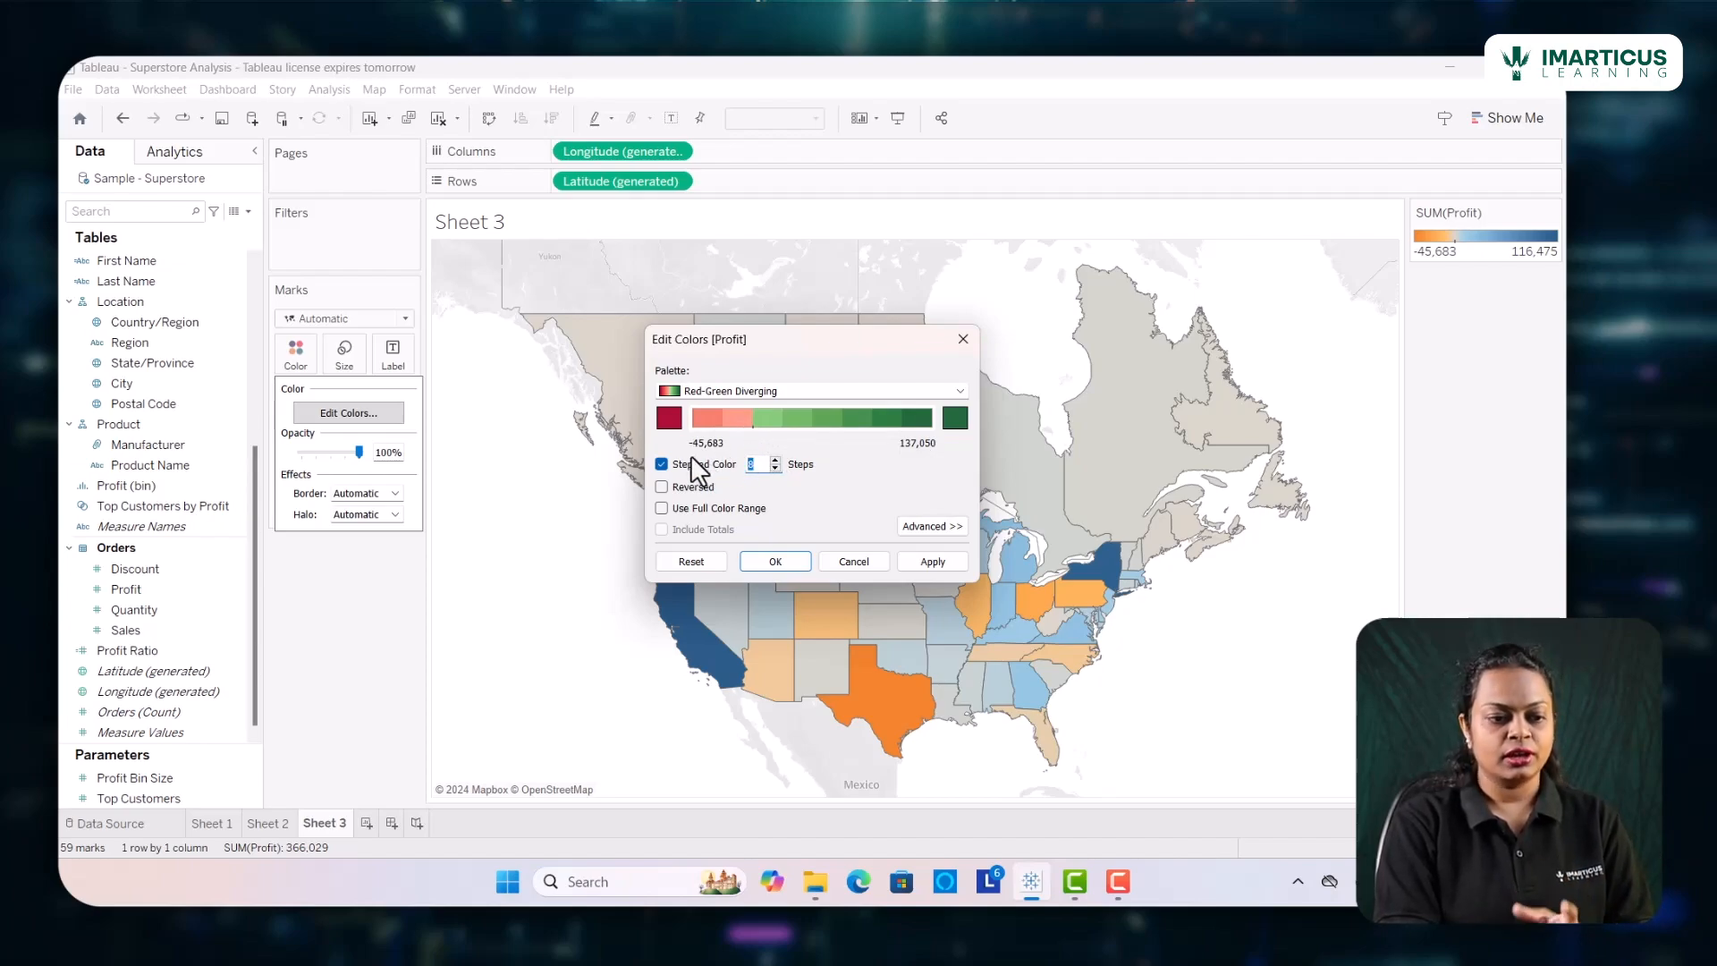
pyautogui.click(662, 465)
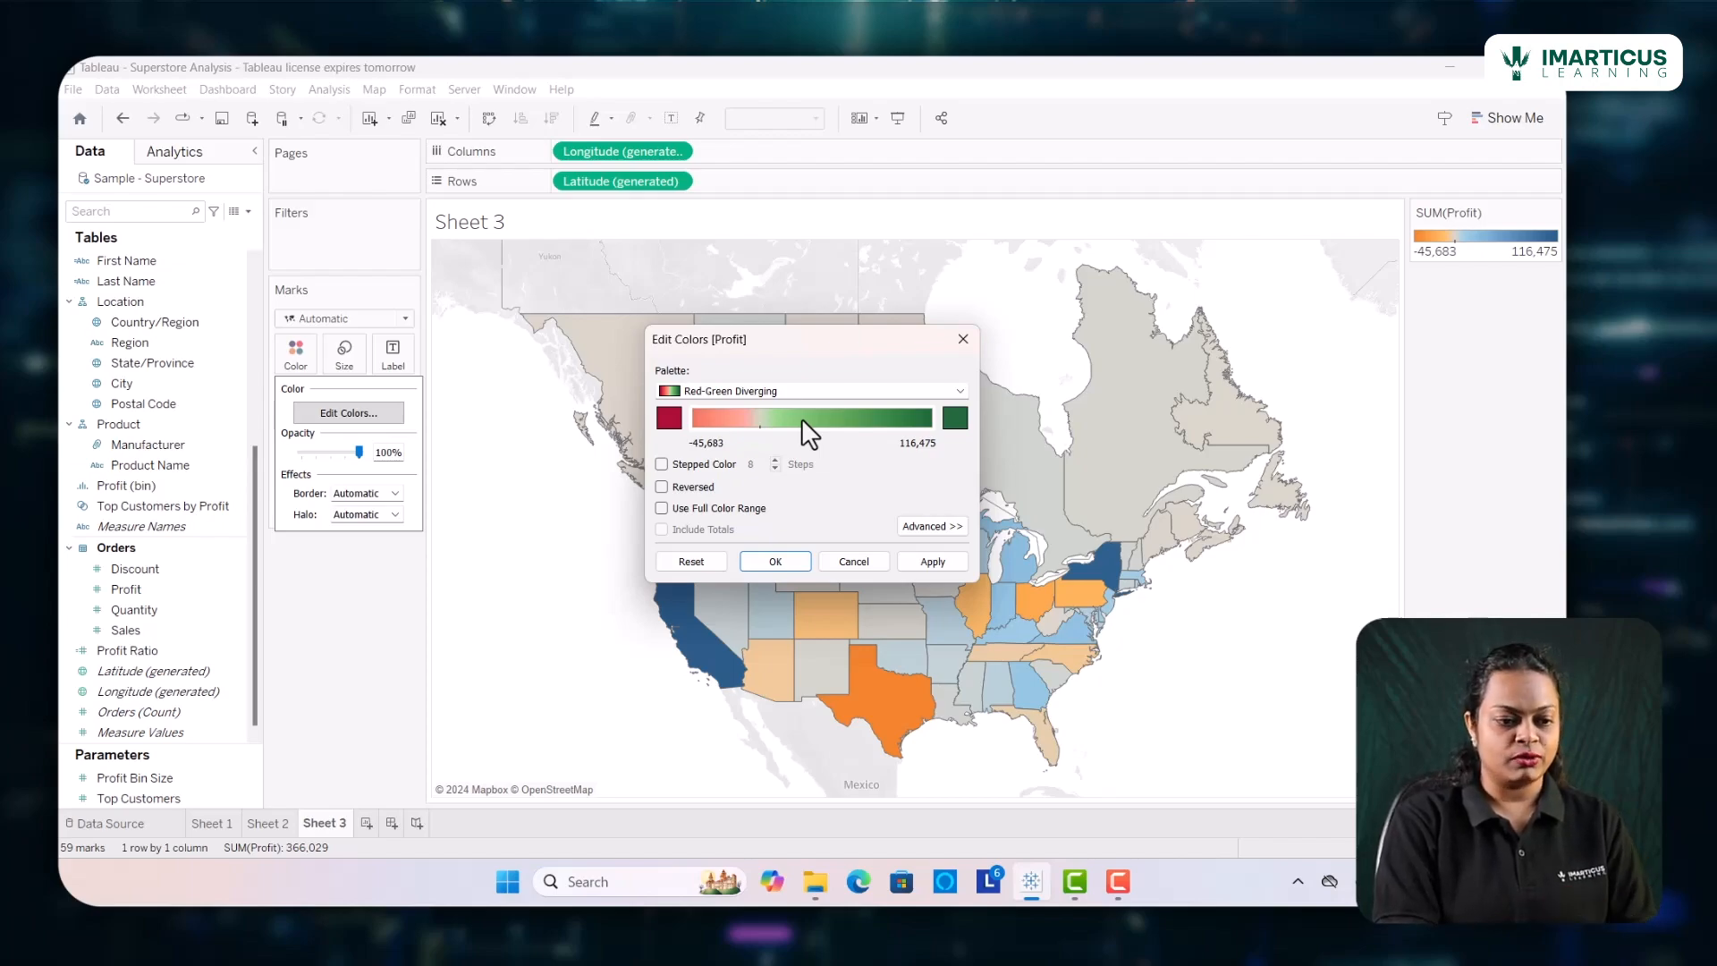
pyautogui.click(661, 488)
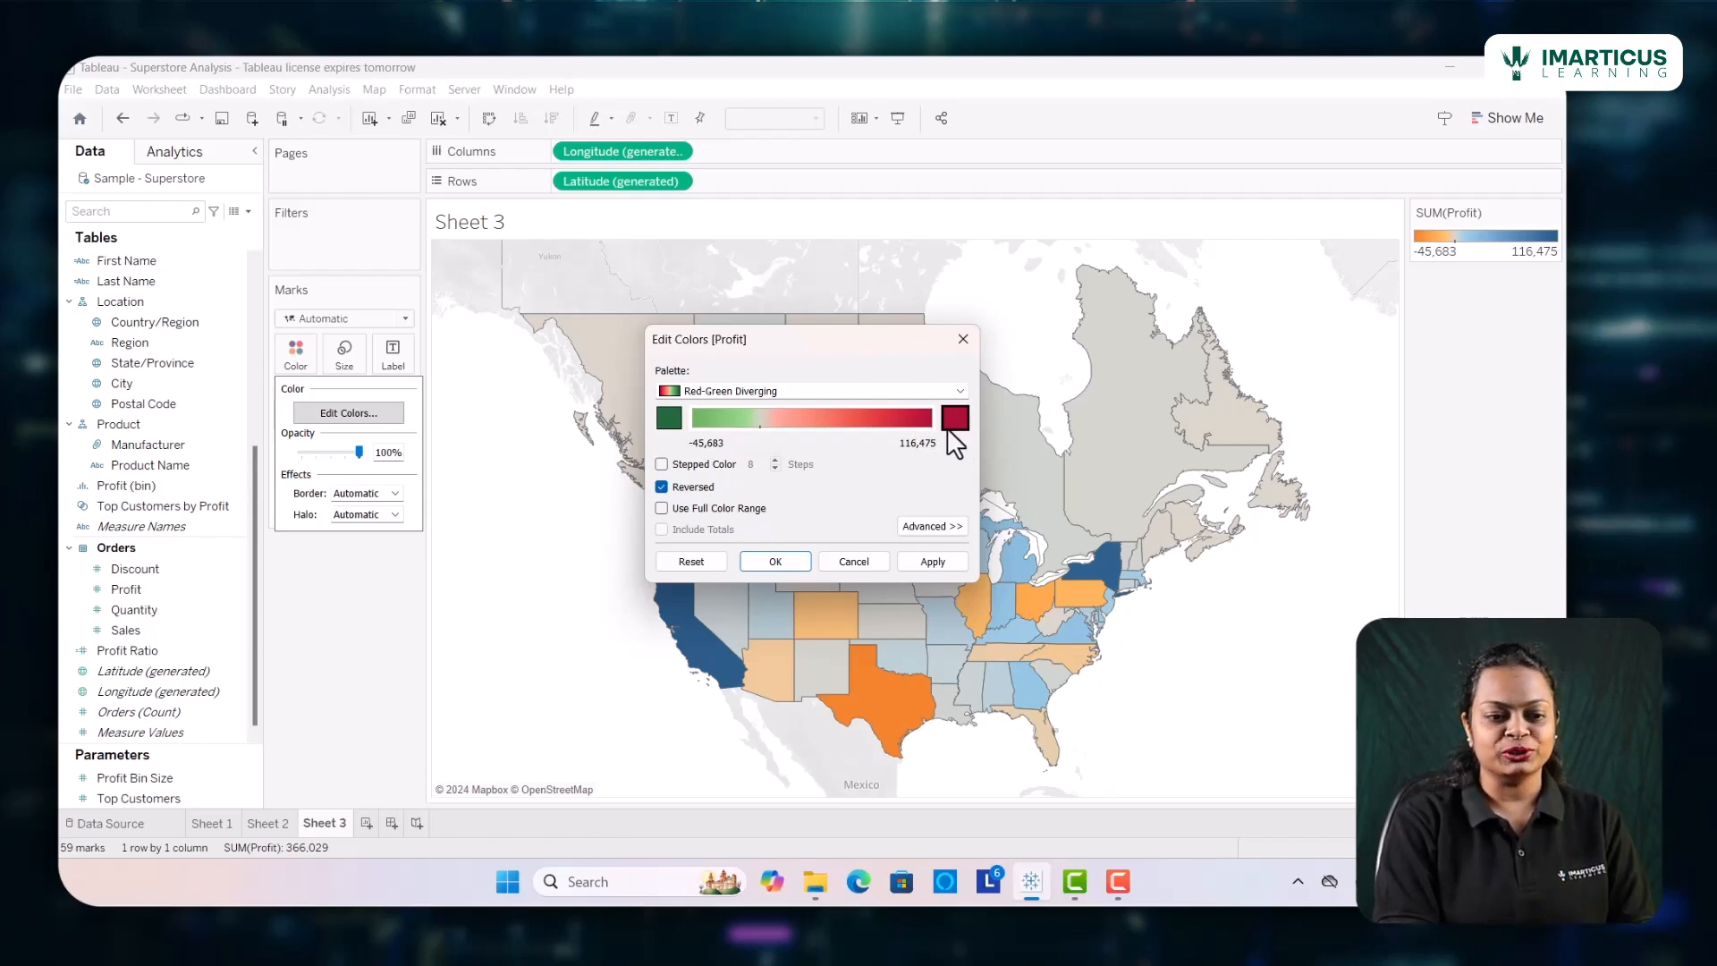
pyautogui.click(662, 488)
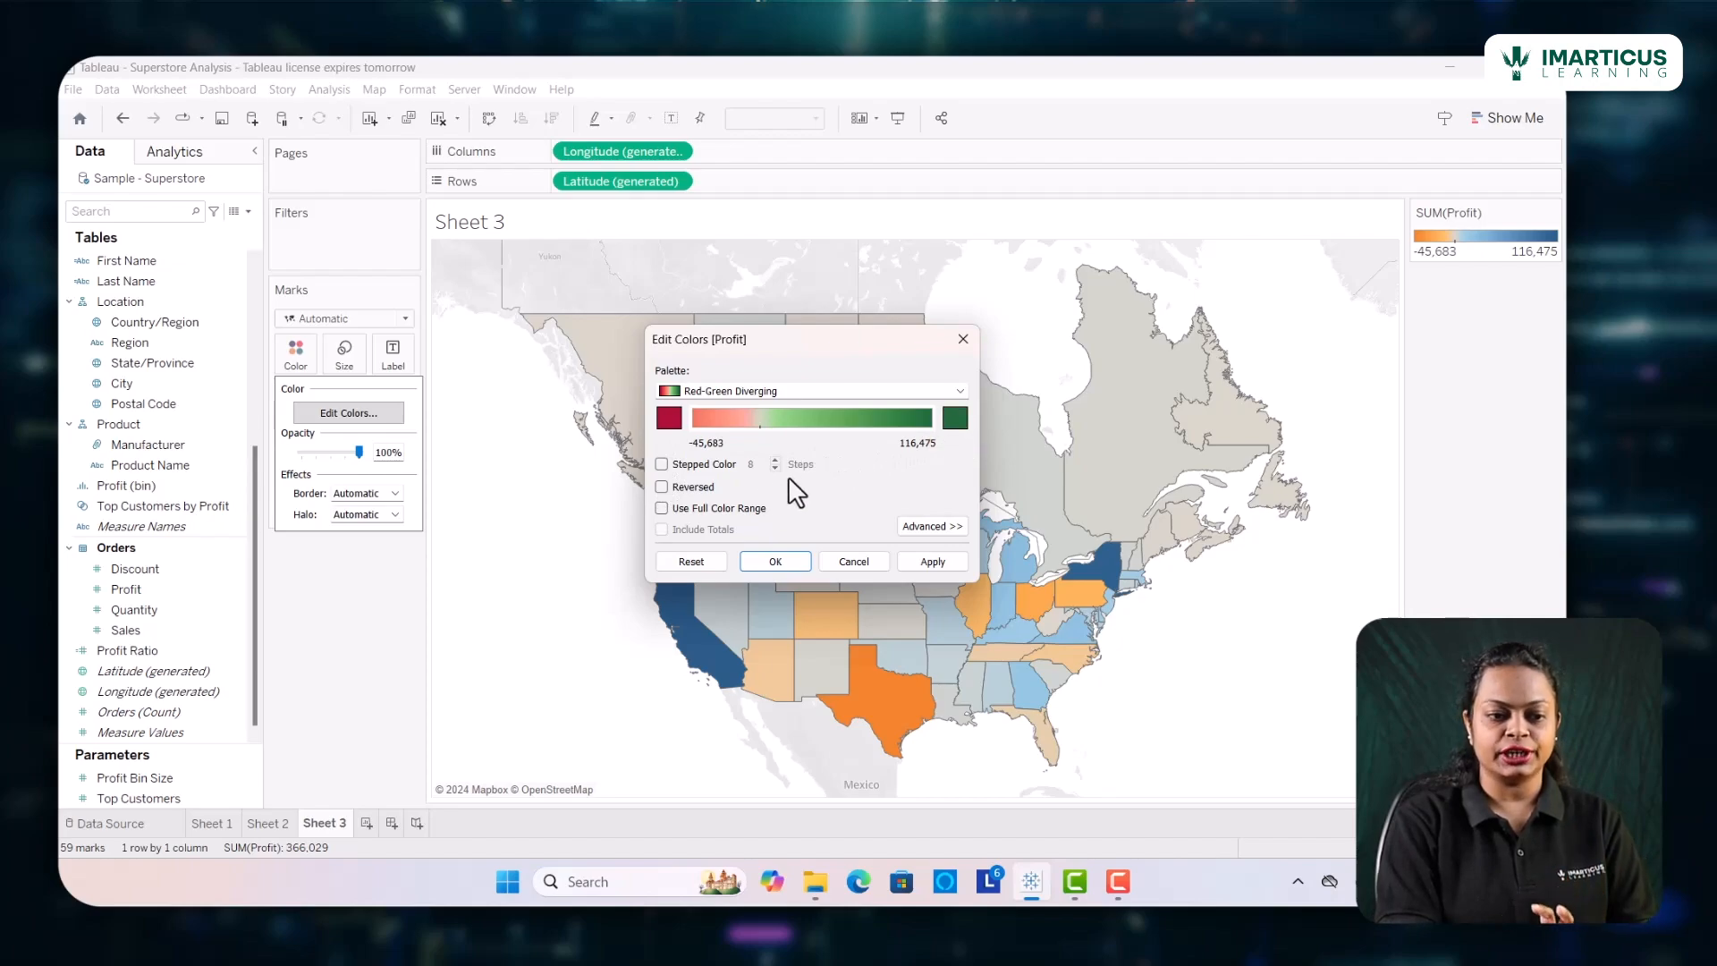
# Enable the full color range for the Profit palette and apply the color changes to the map
pyautogui.click(662, 508)
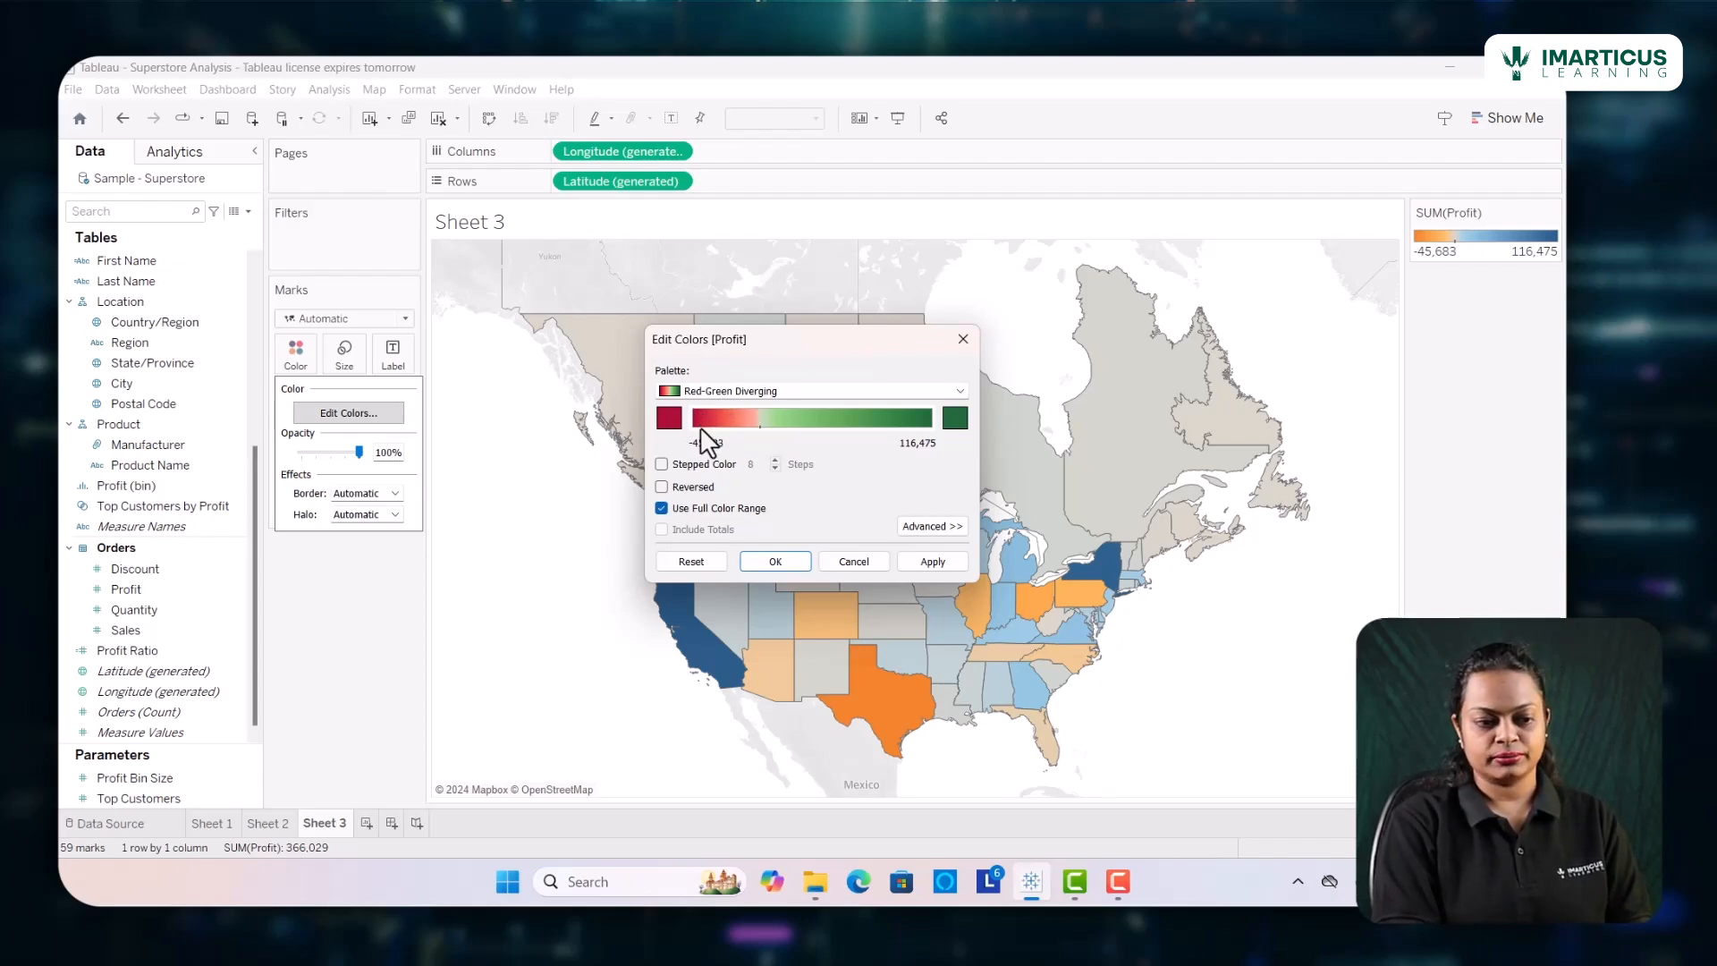
pyautogui.click(932, 561)
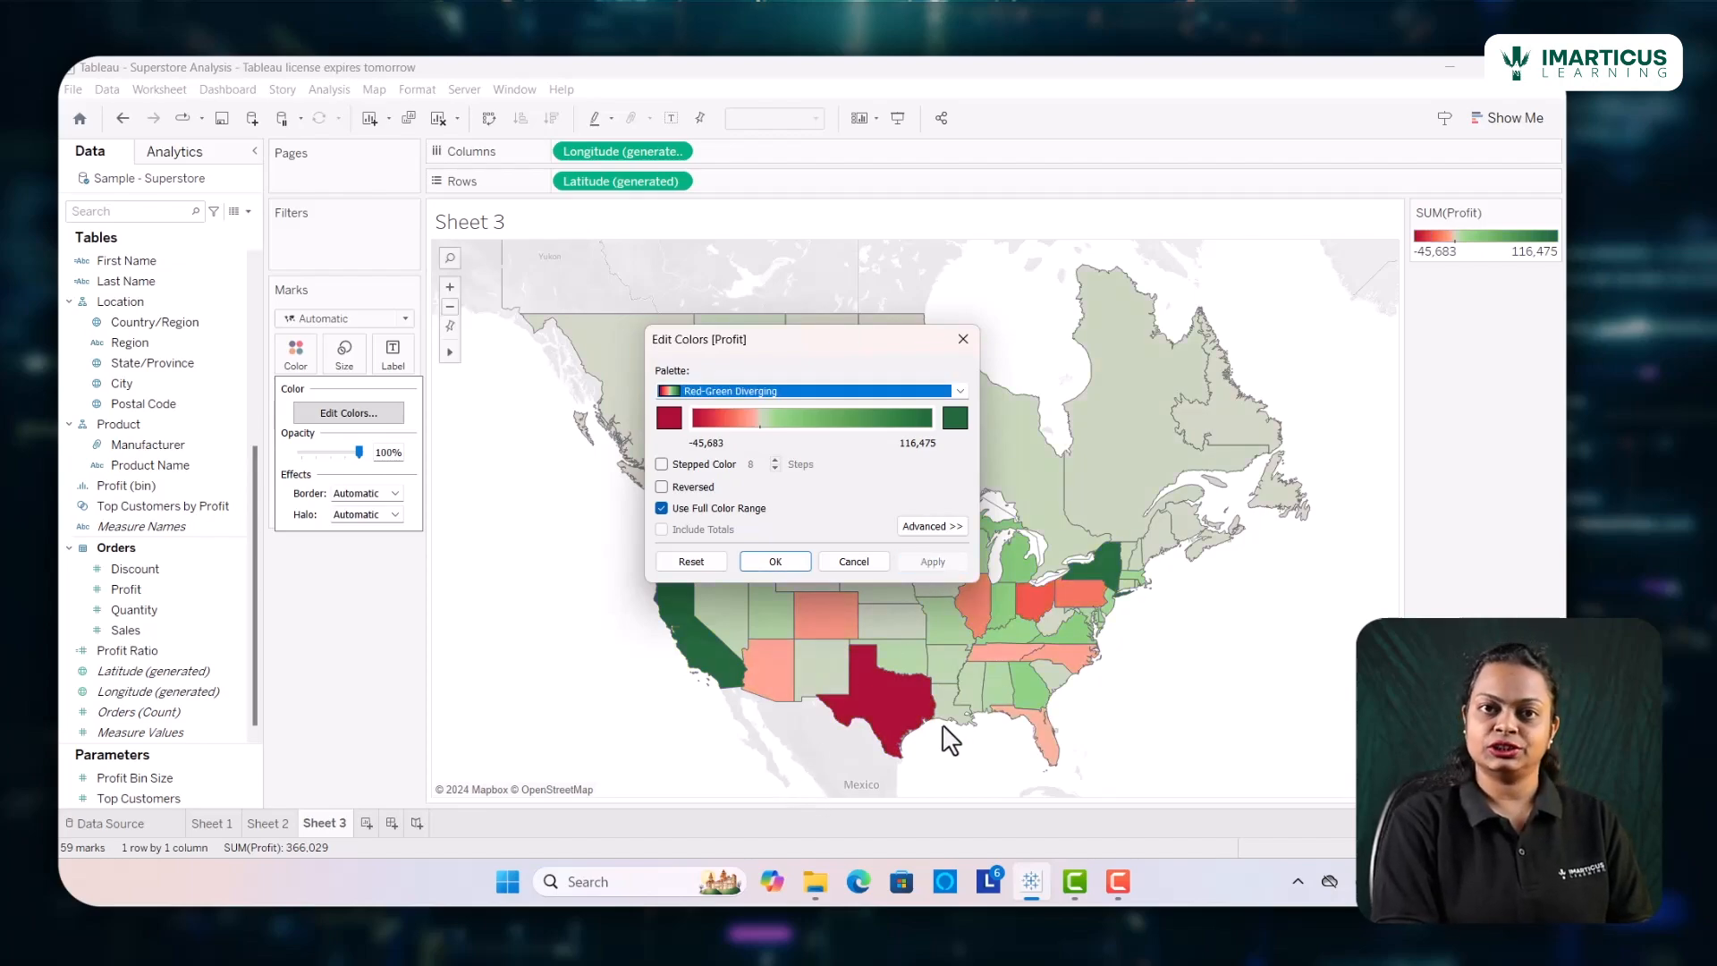
pyautogui.click(776, 562)
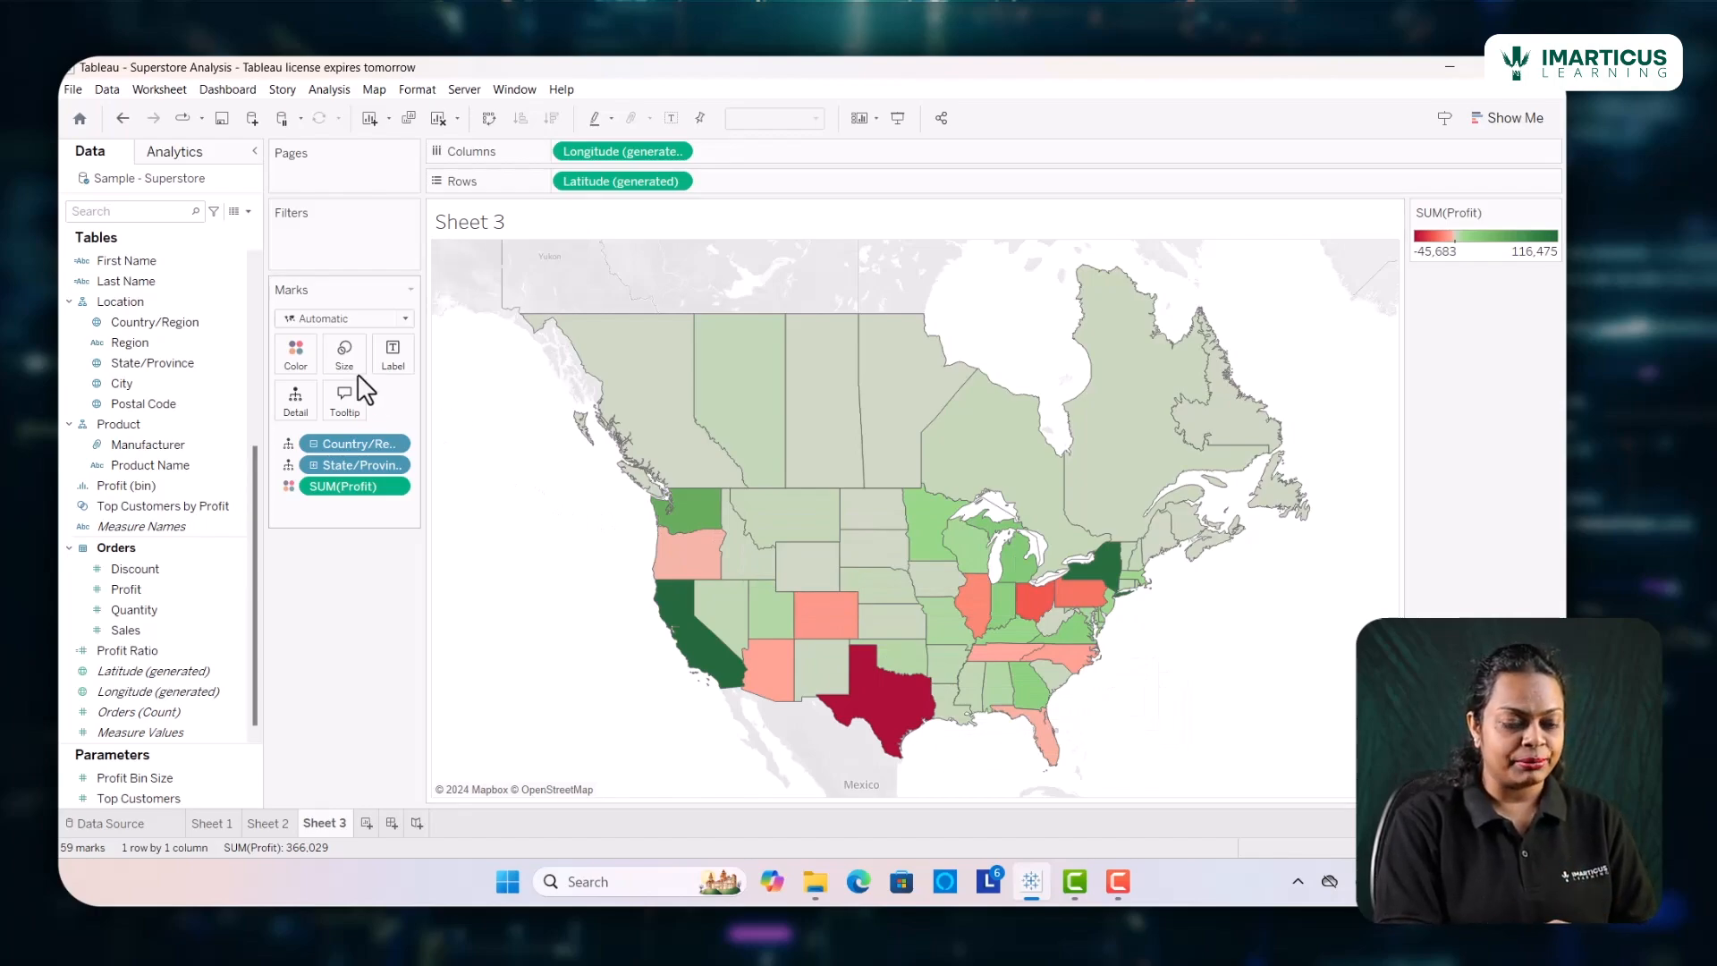
# Show mark labels on the filled map
pyautogui.click(392, 367)
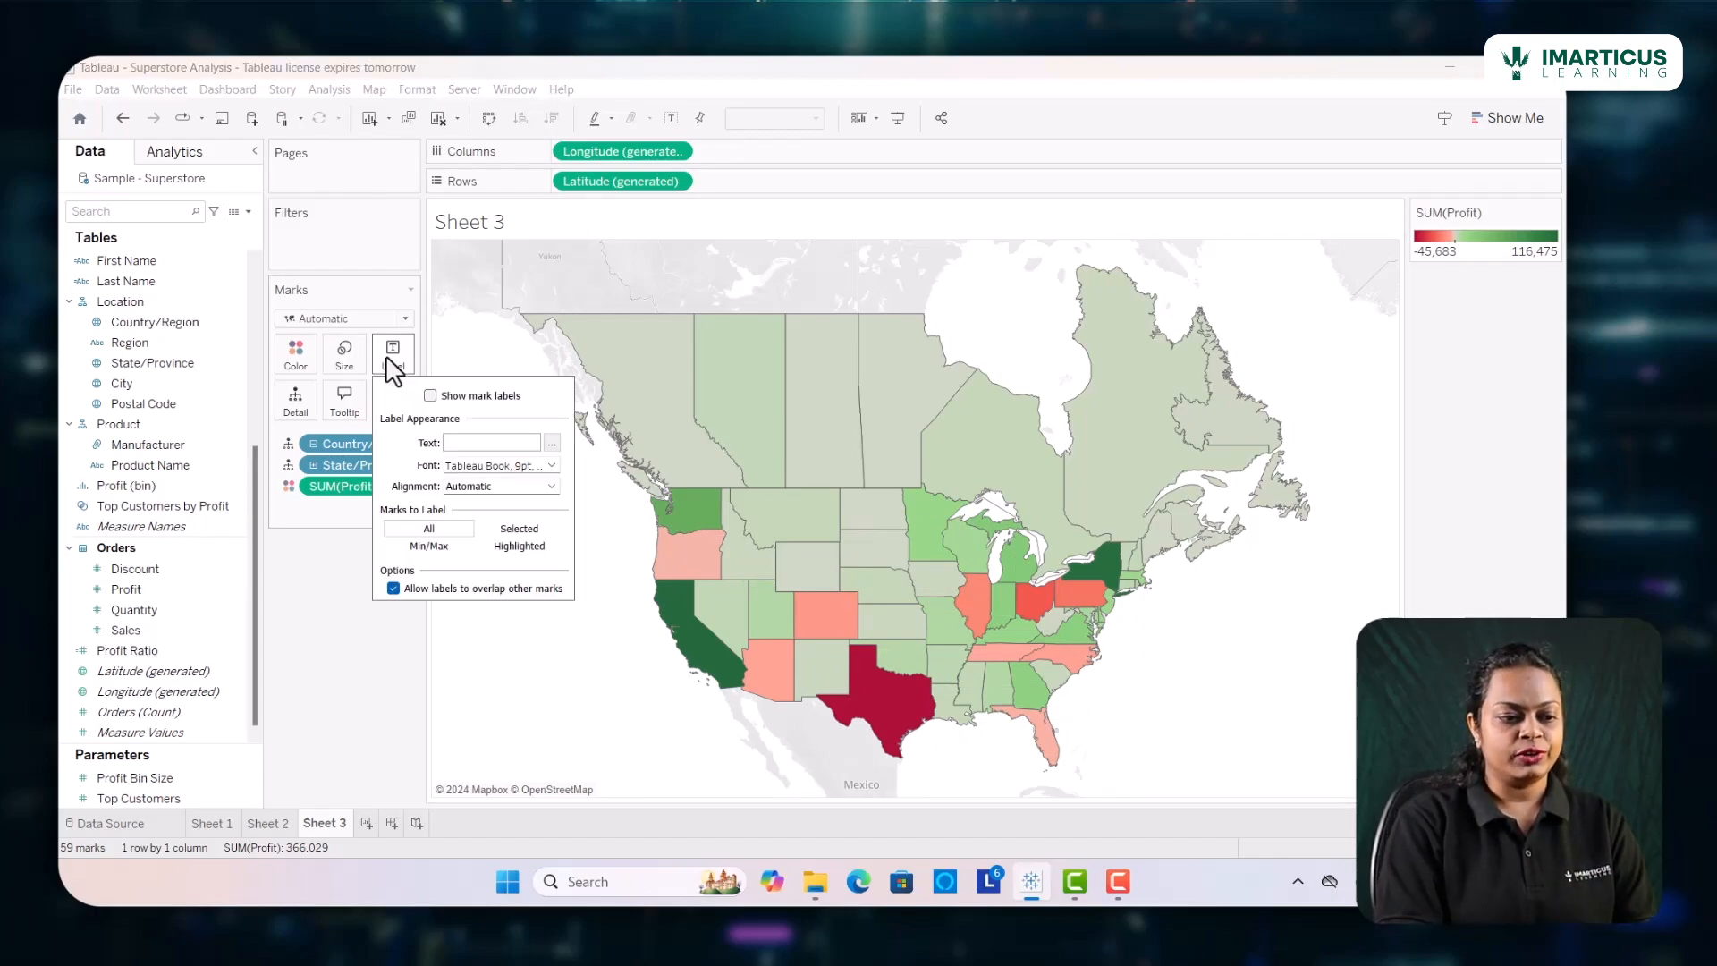
pyautogui.click(430, 396)
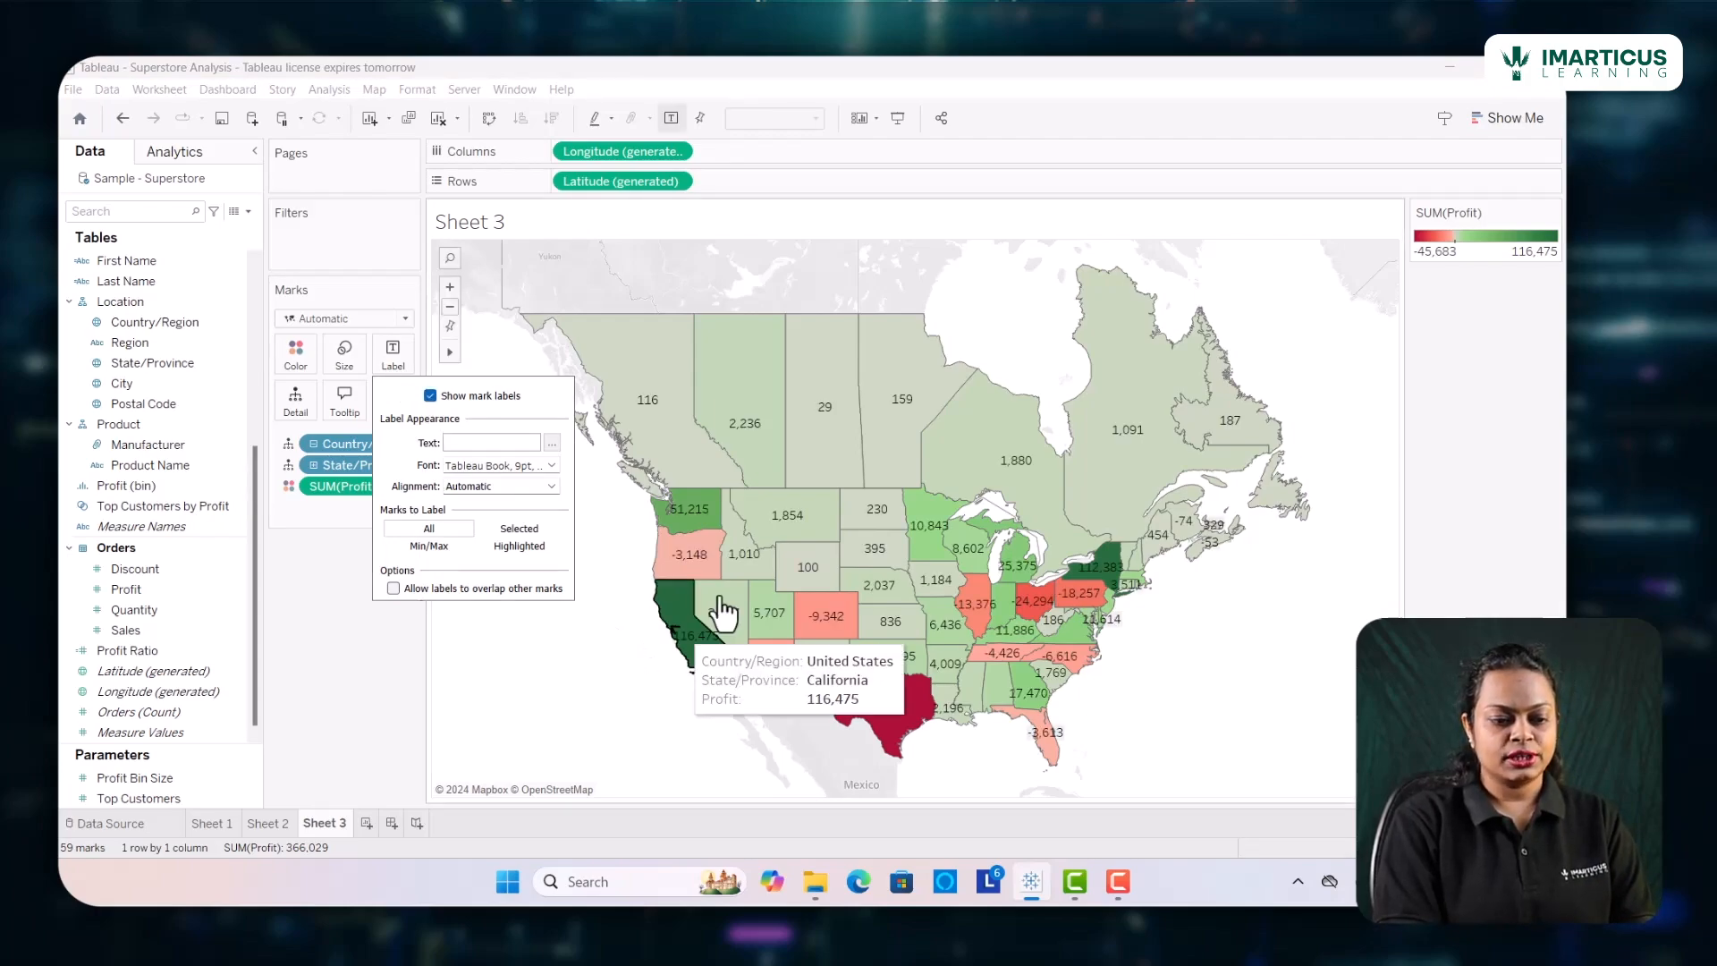
pyautogui.click(588, 698)
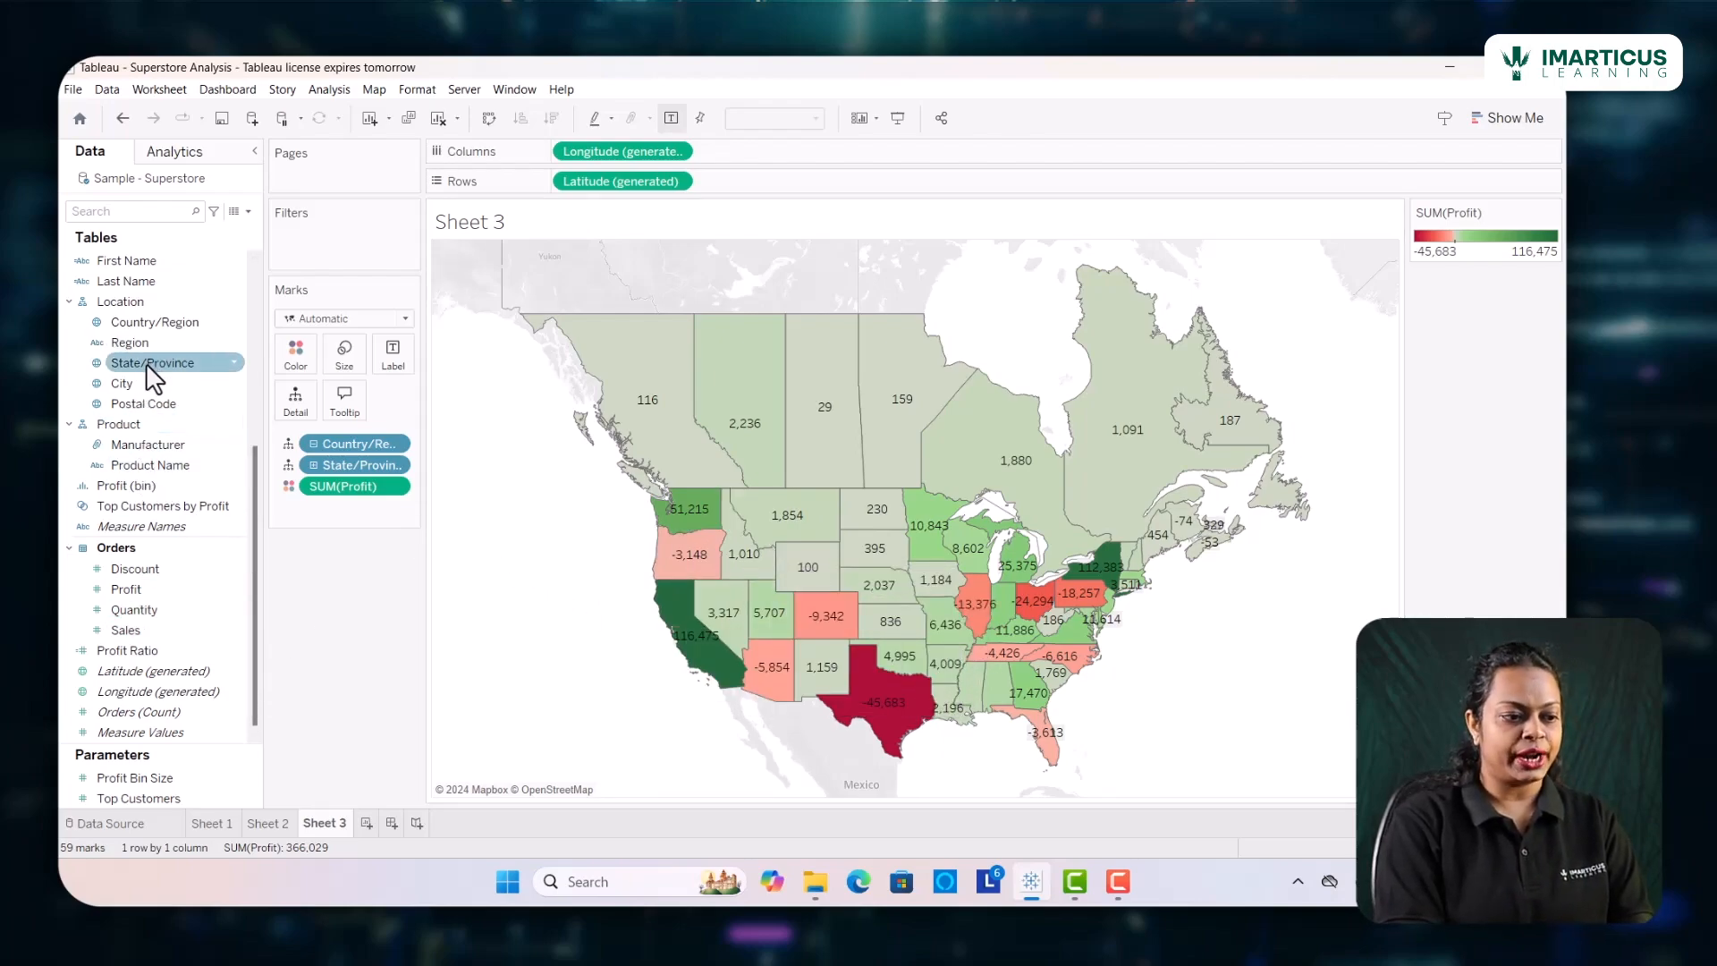
# Try labeling the map with State/Province and Profit while removing the Profit color field and the State/Province detail field
pyautogui.moveTo(152, 367); pyautogui.dragTo(388, 359)
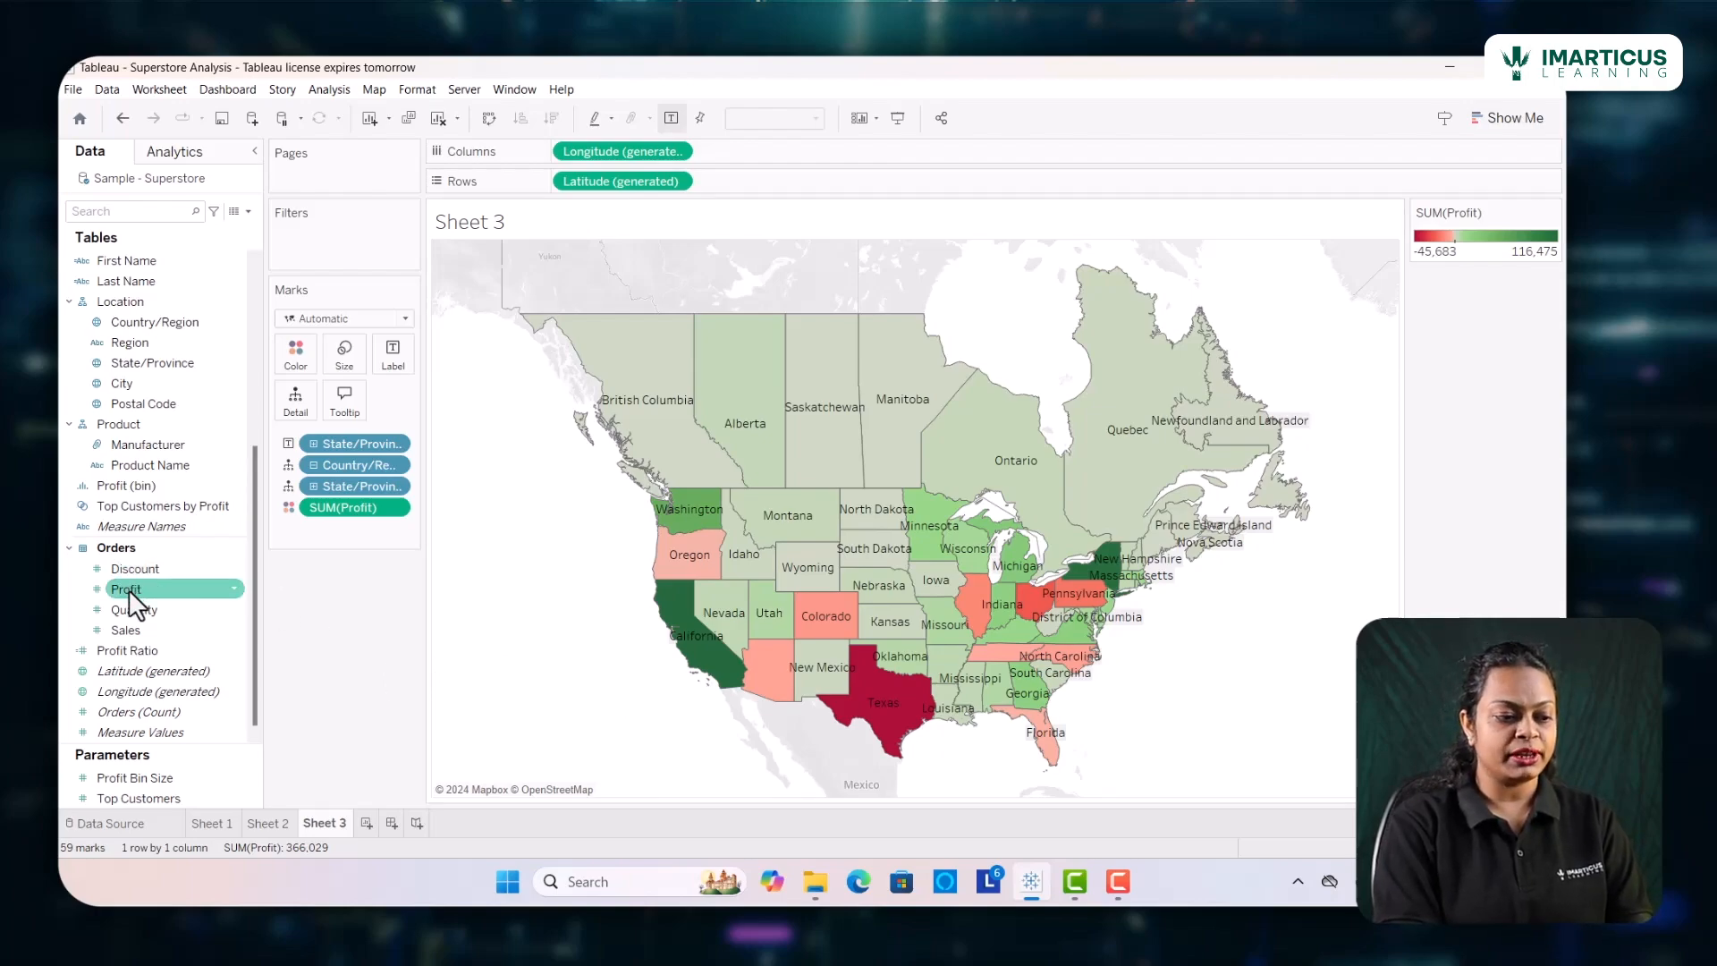
pyautogui.moveTo(134, 591); pyautogui.dragTo(394, 356)
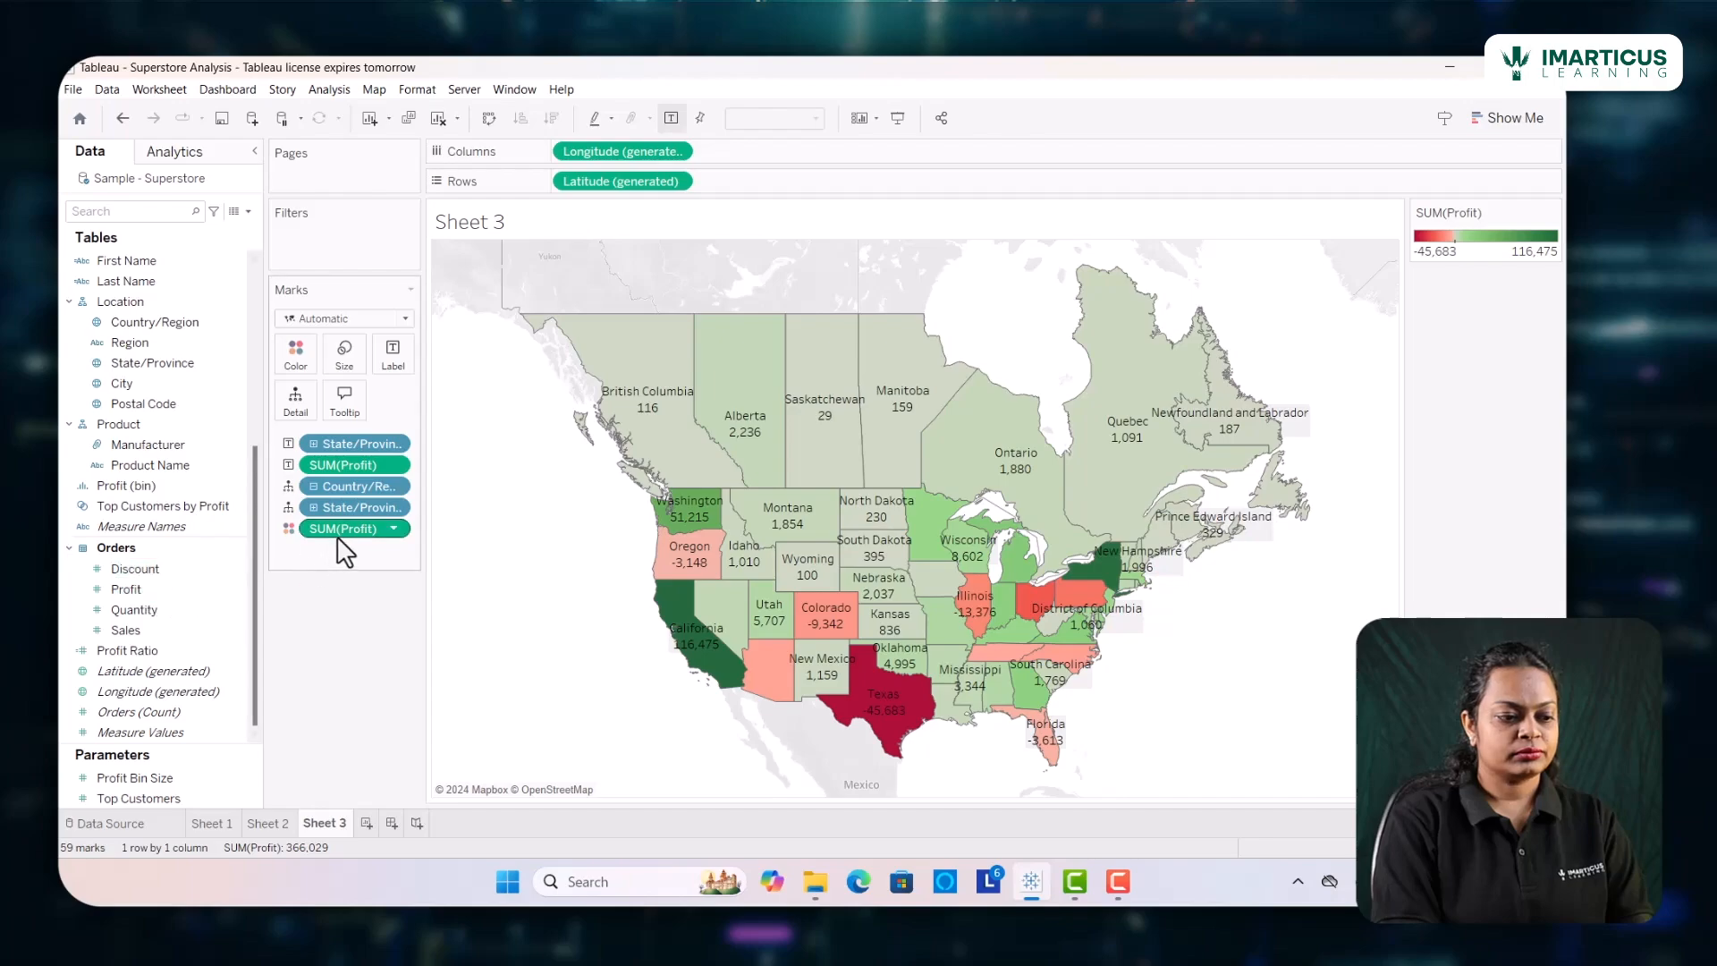
pyautogui.moveTo(340, 529); pyautogui.dragTo(208, 641)
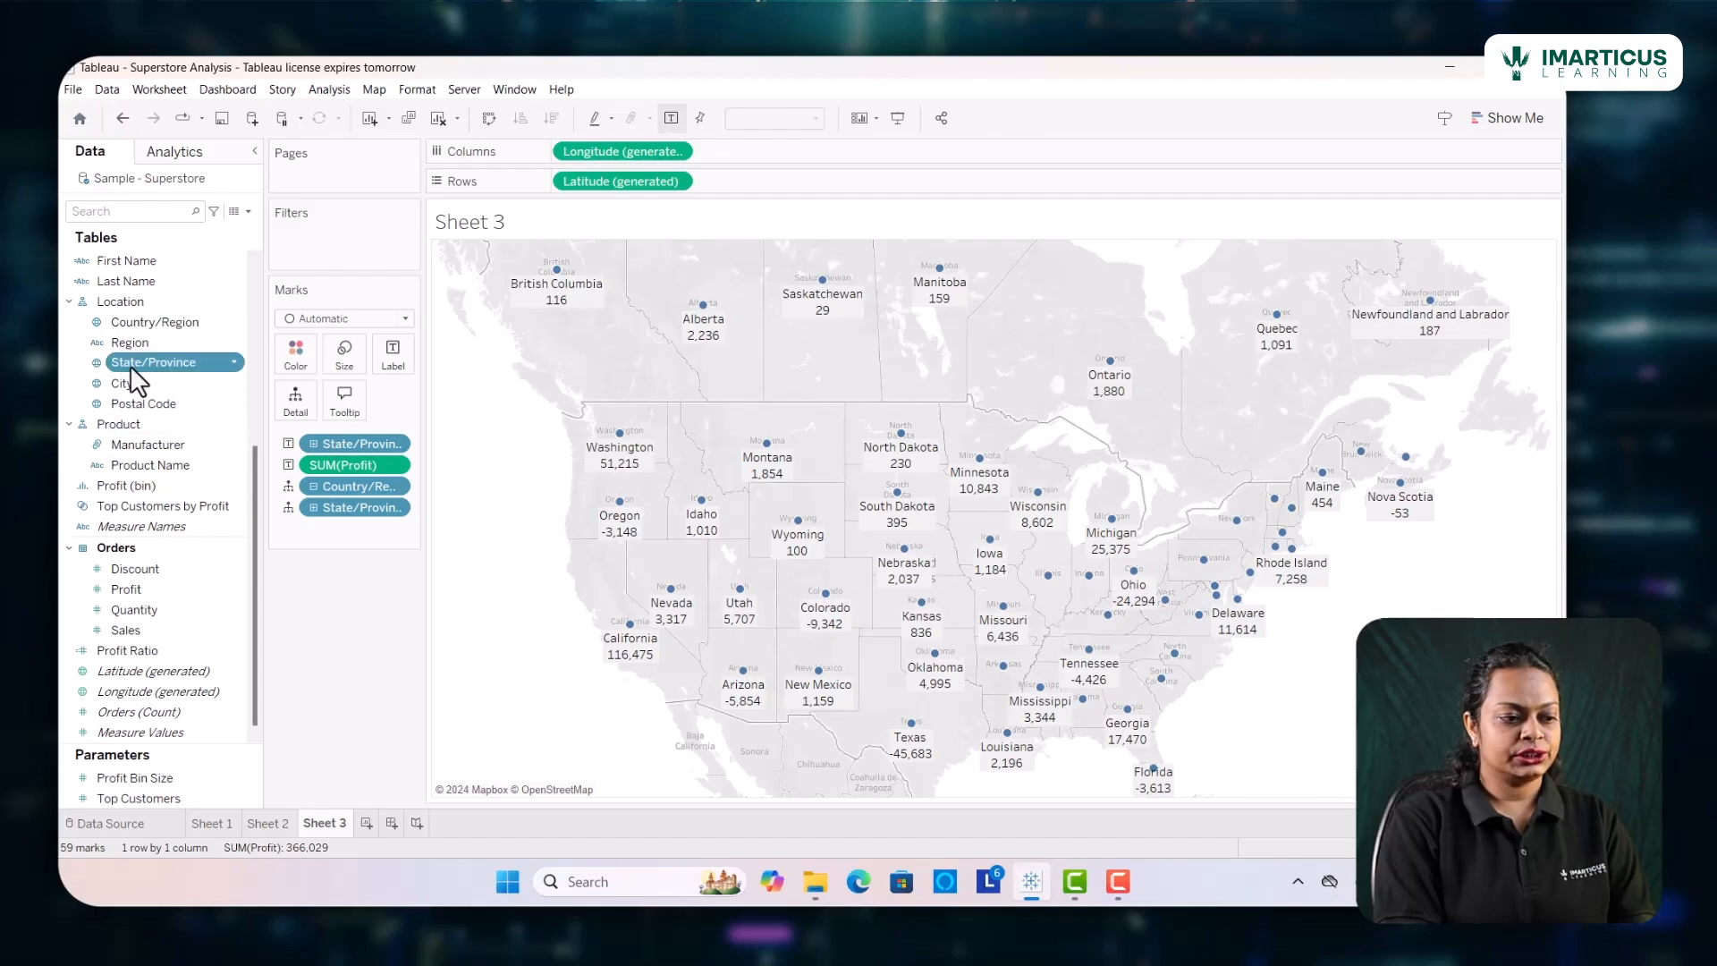
pyautogui.moveTo(130, 364); pyautogui.dragTo(389, 360)
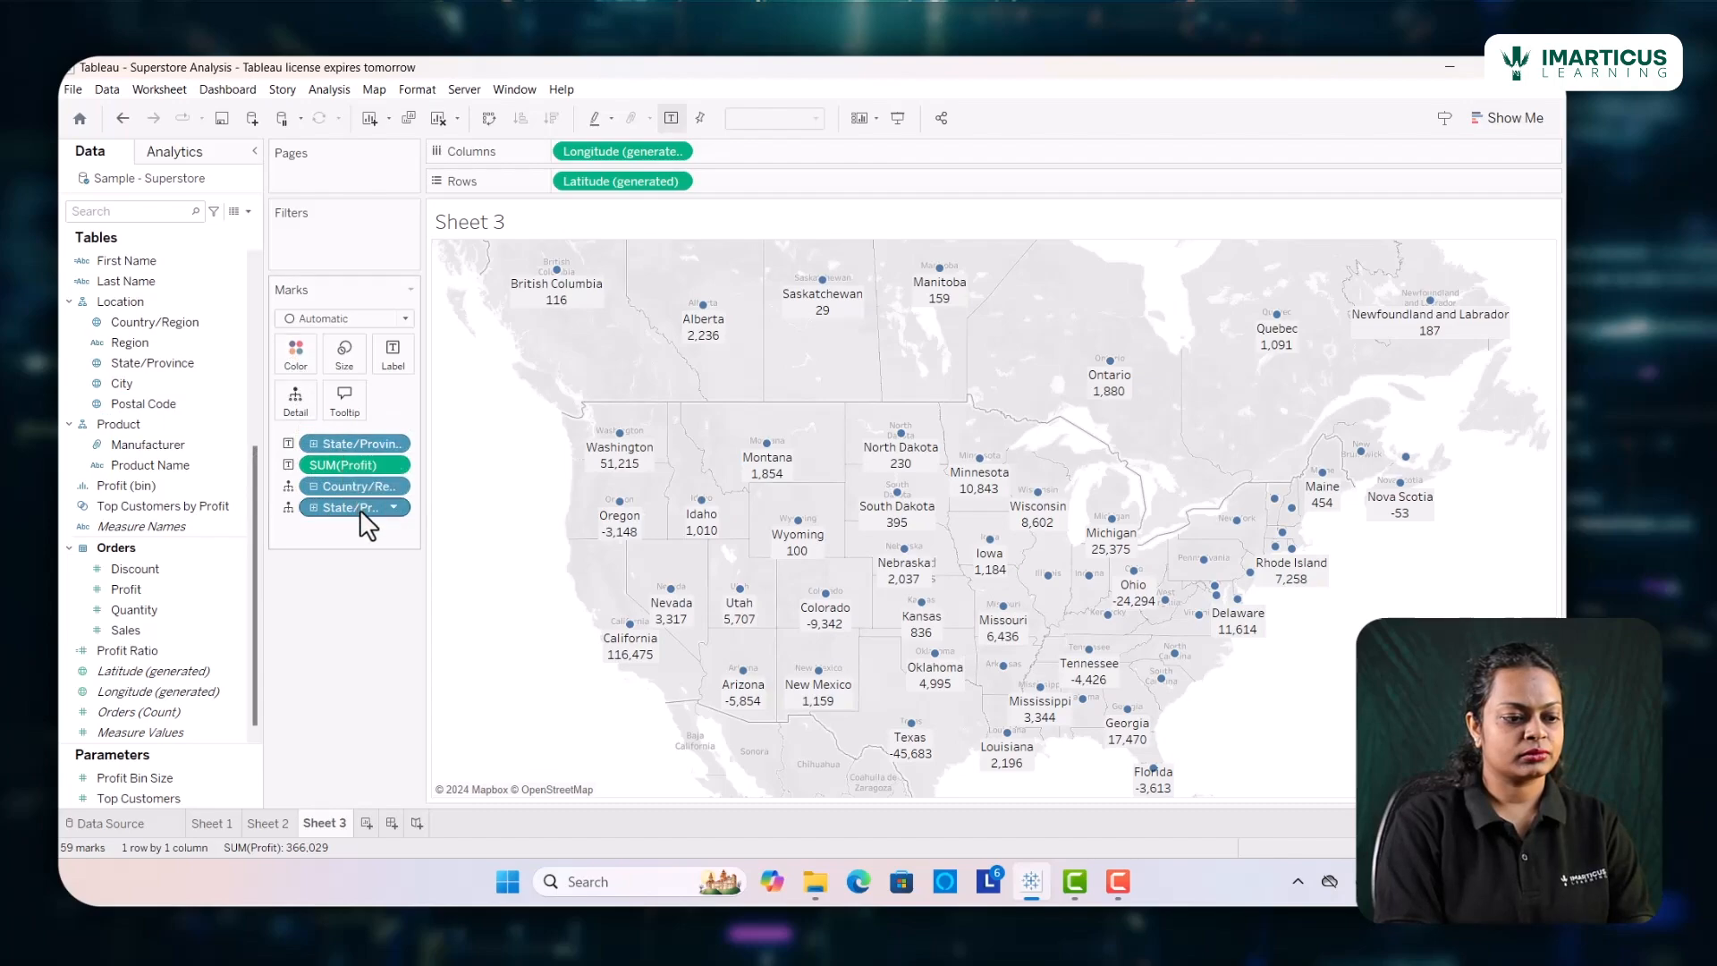
pyautogui.moveTo(360, 507); pyautogui.dragTo(366, 601)
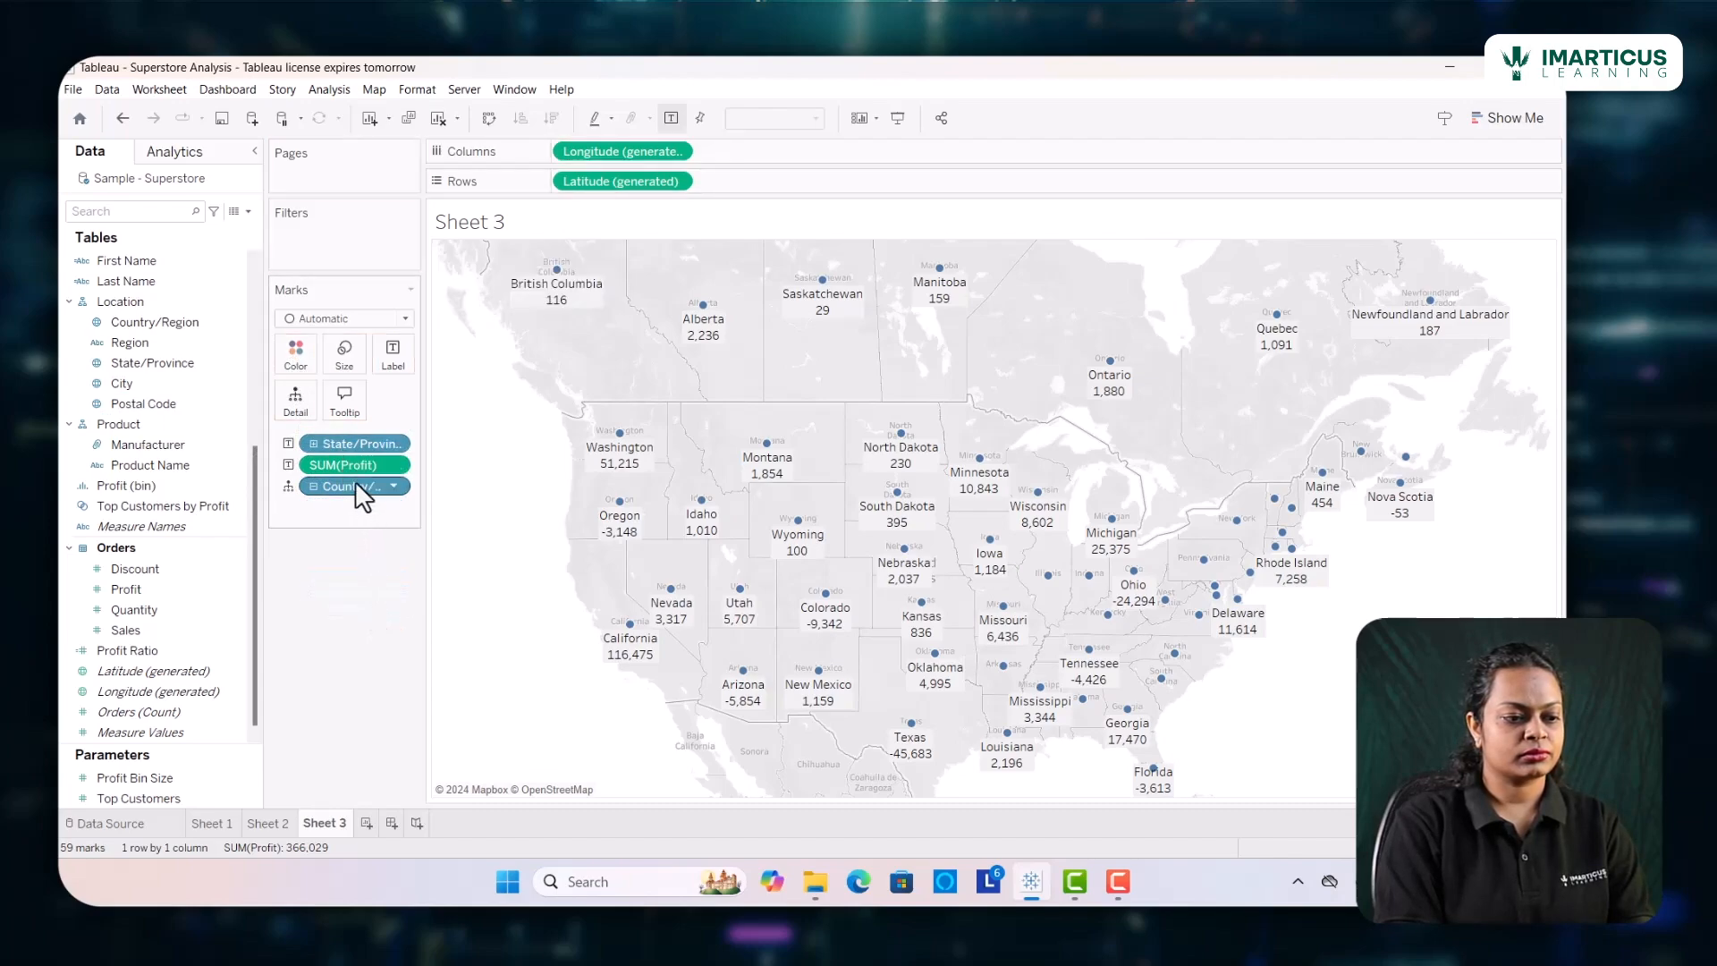
# Undo the label additions and field removals back to the map without the State/Province label field
pyautogui.hotkey('ctrl', 'z')
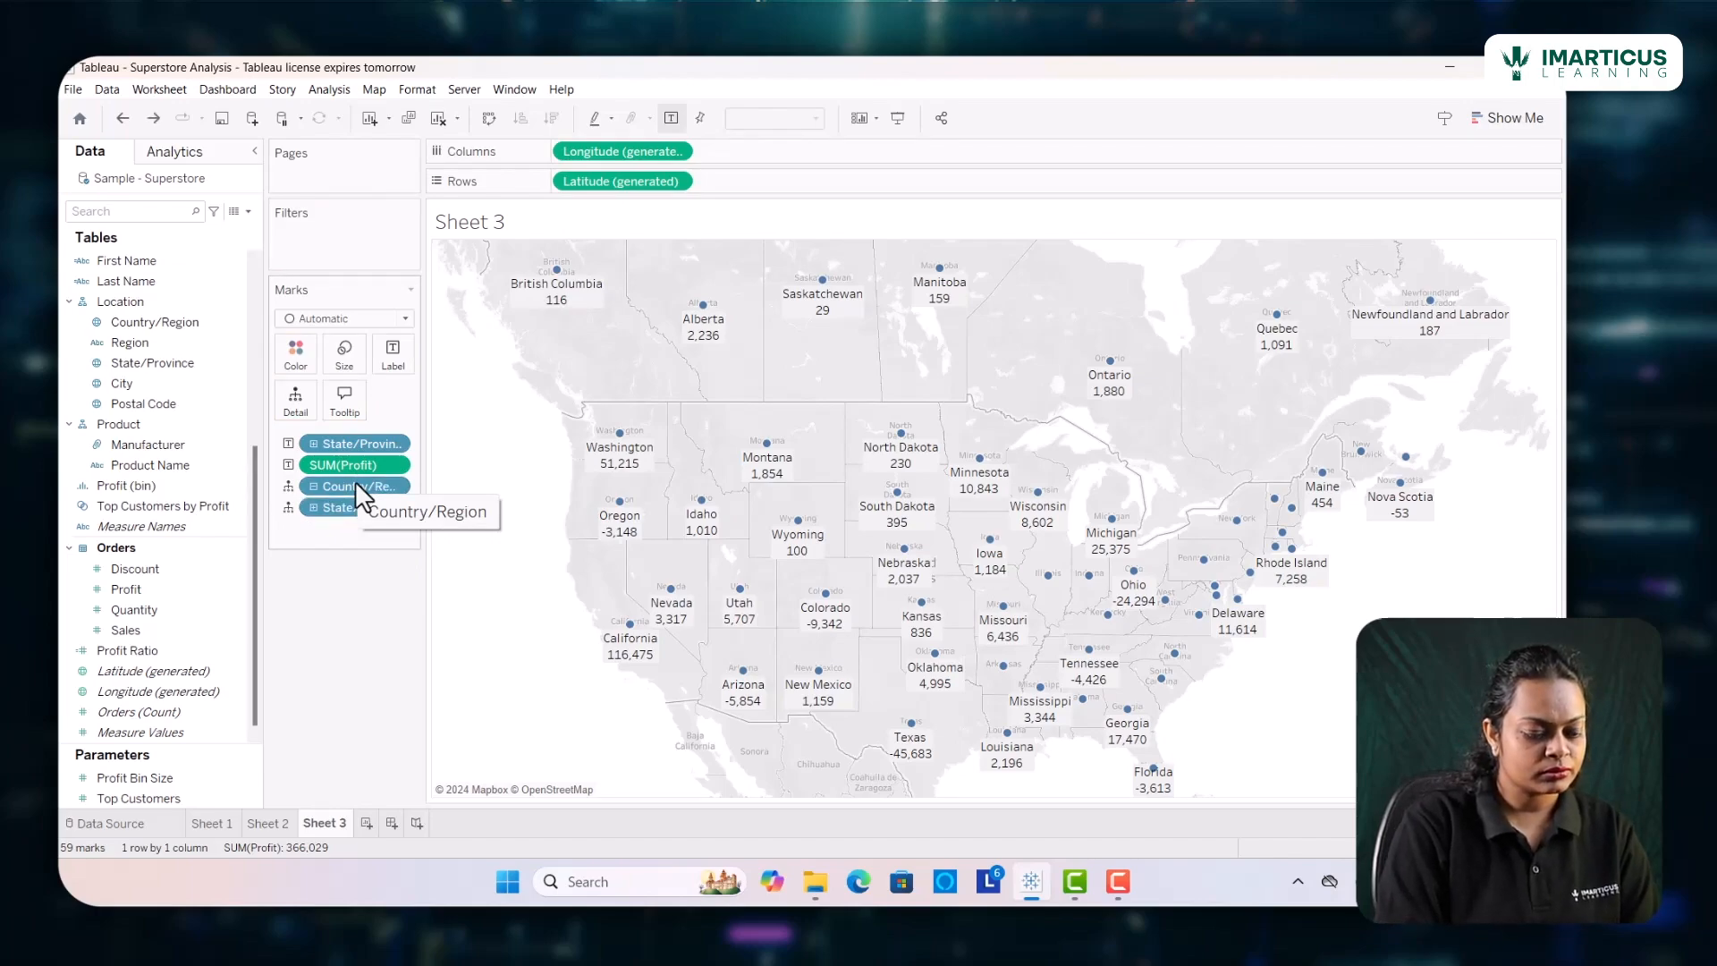
pyautogui.hotkey('ctrl', 'z')
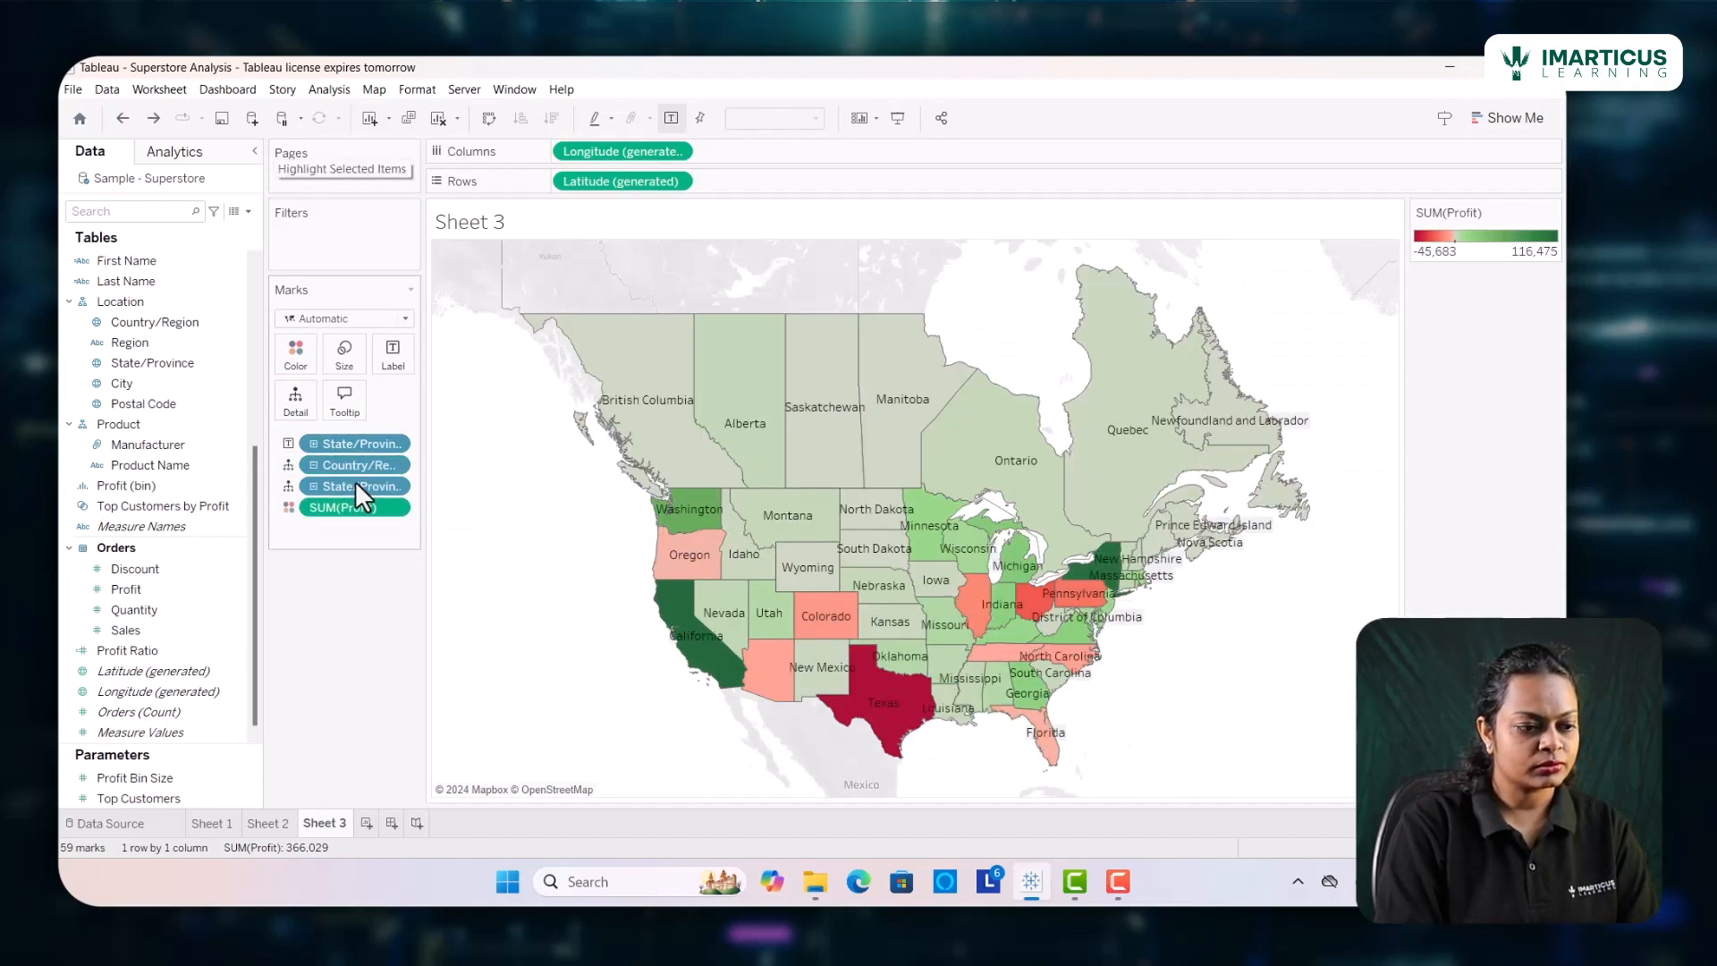
pyautogui.hotkey('ctrl', 'z')
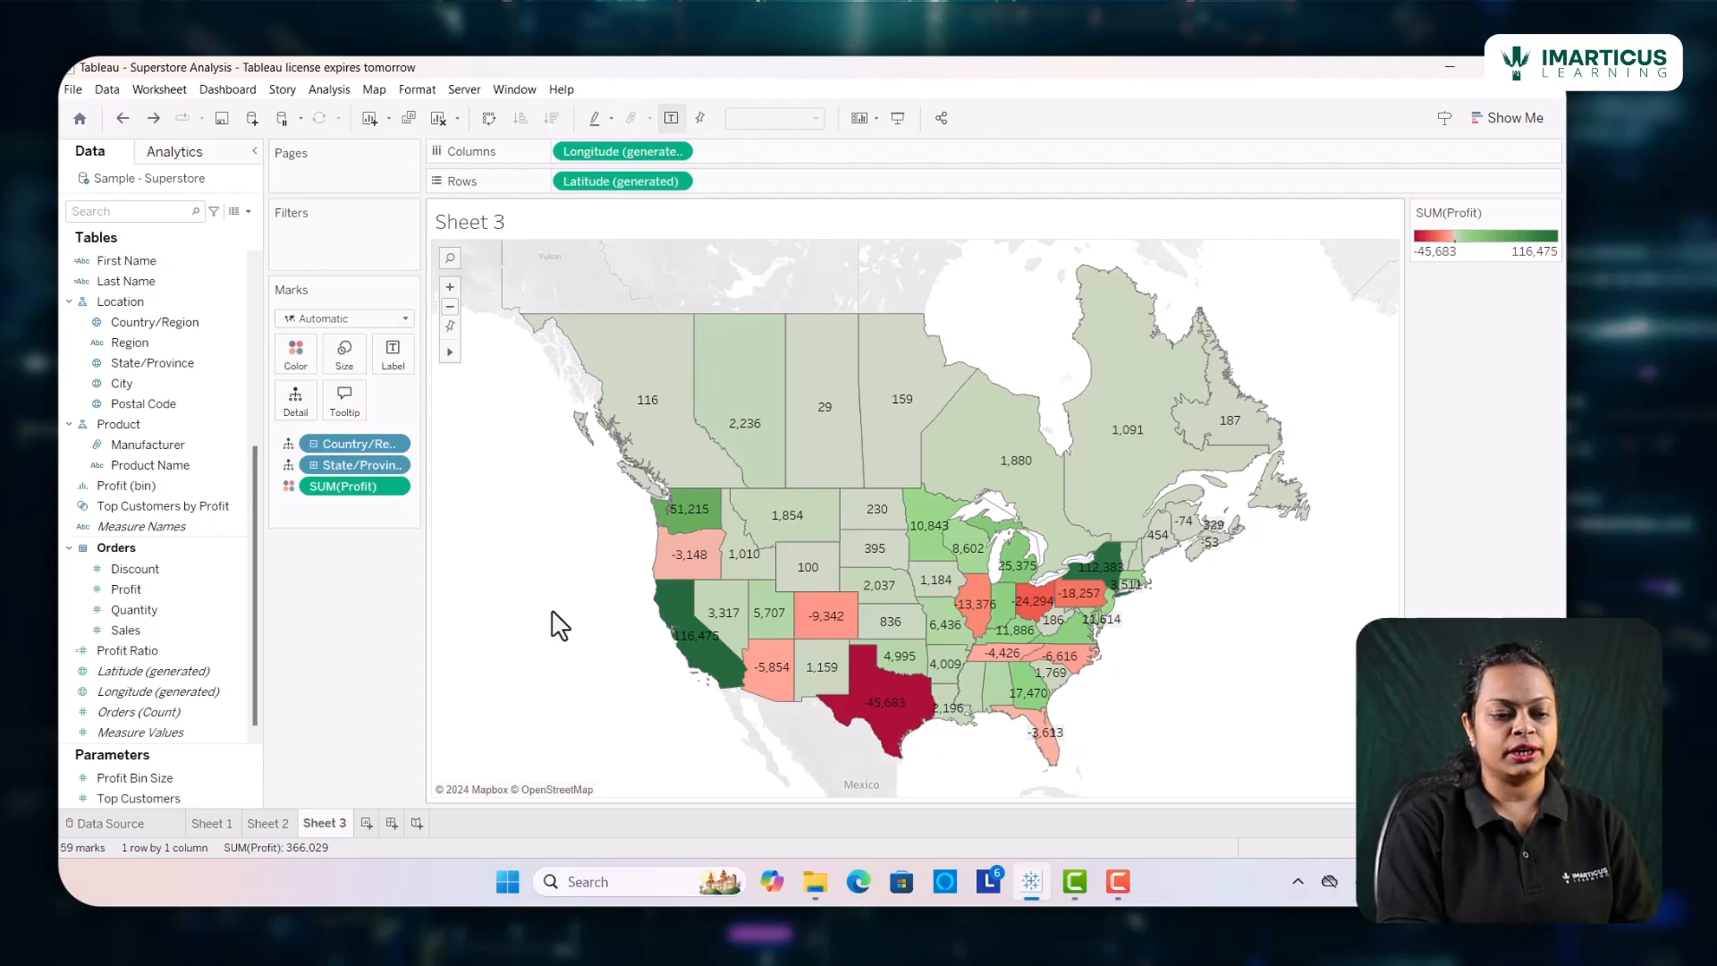
# Add State/Province as a label on the filled map
pyautogui.moveTo(802, 607)
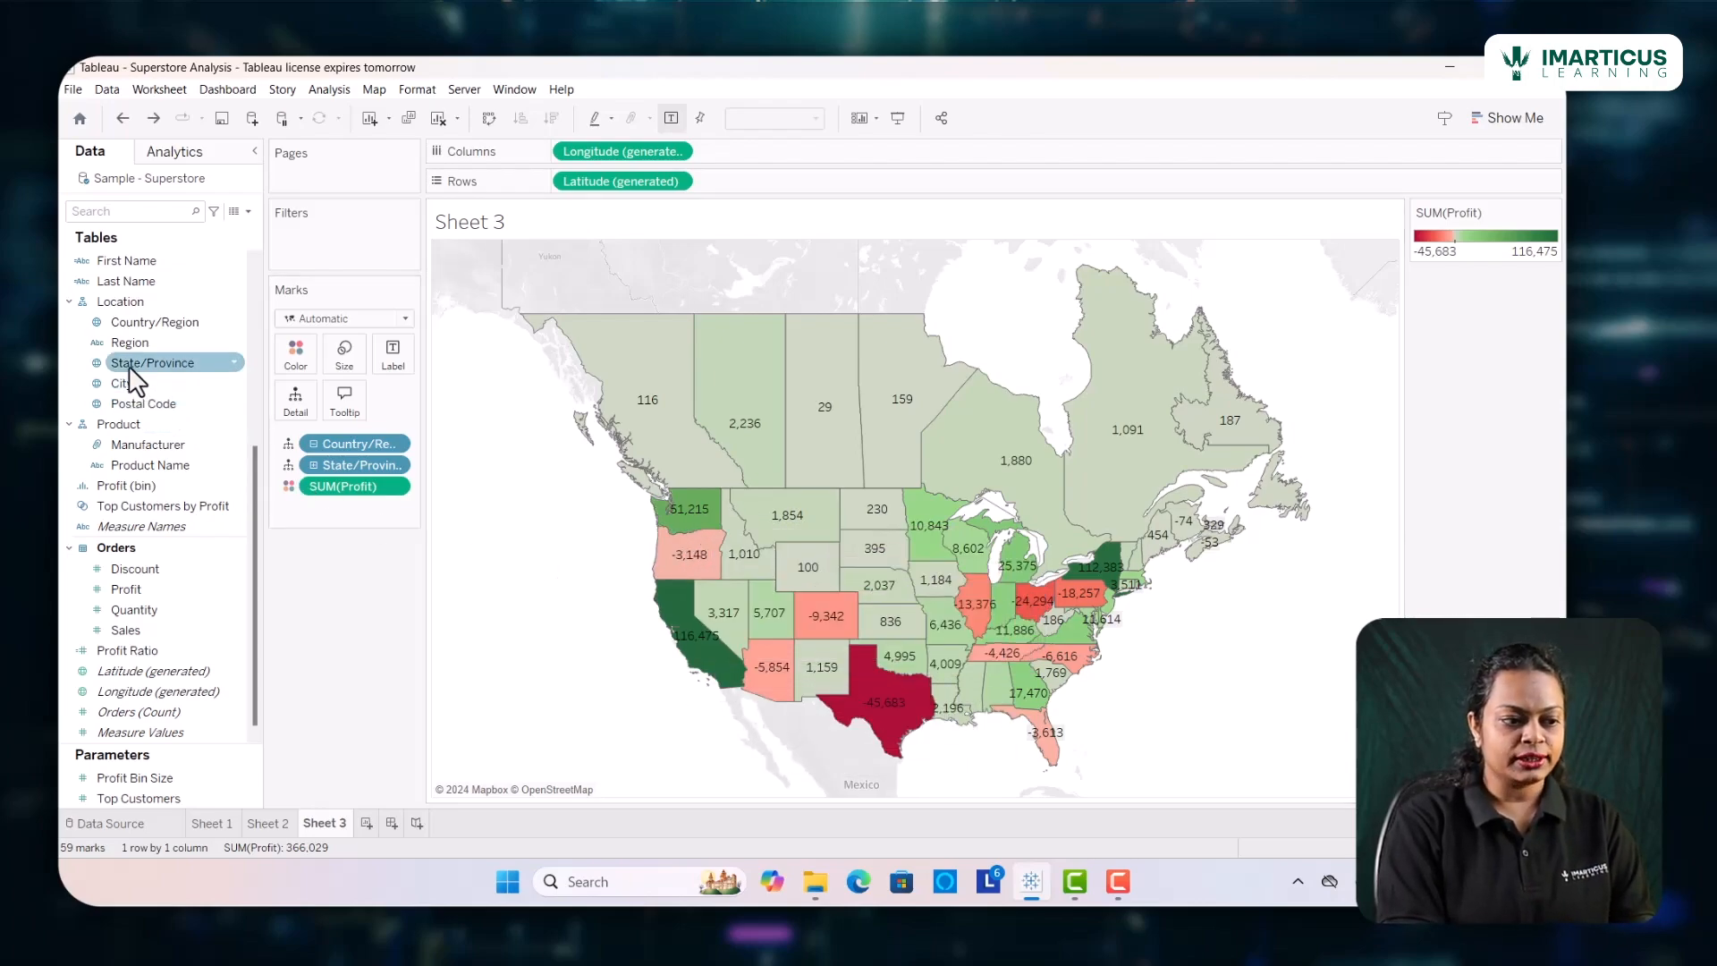
pyautogui.moveTo(131, 371); pyautogui.dragTo(385, 357)
pyautogui.moveTo(969, 588)
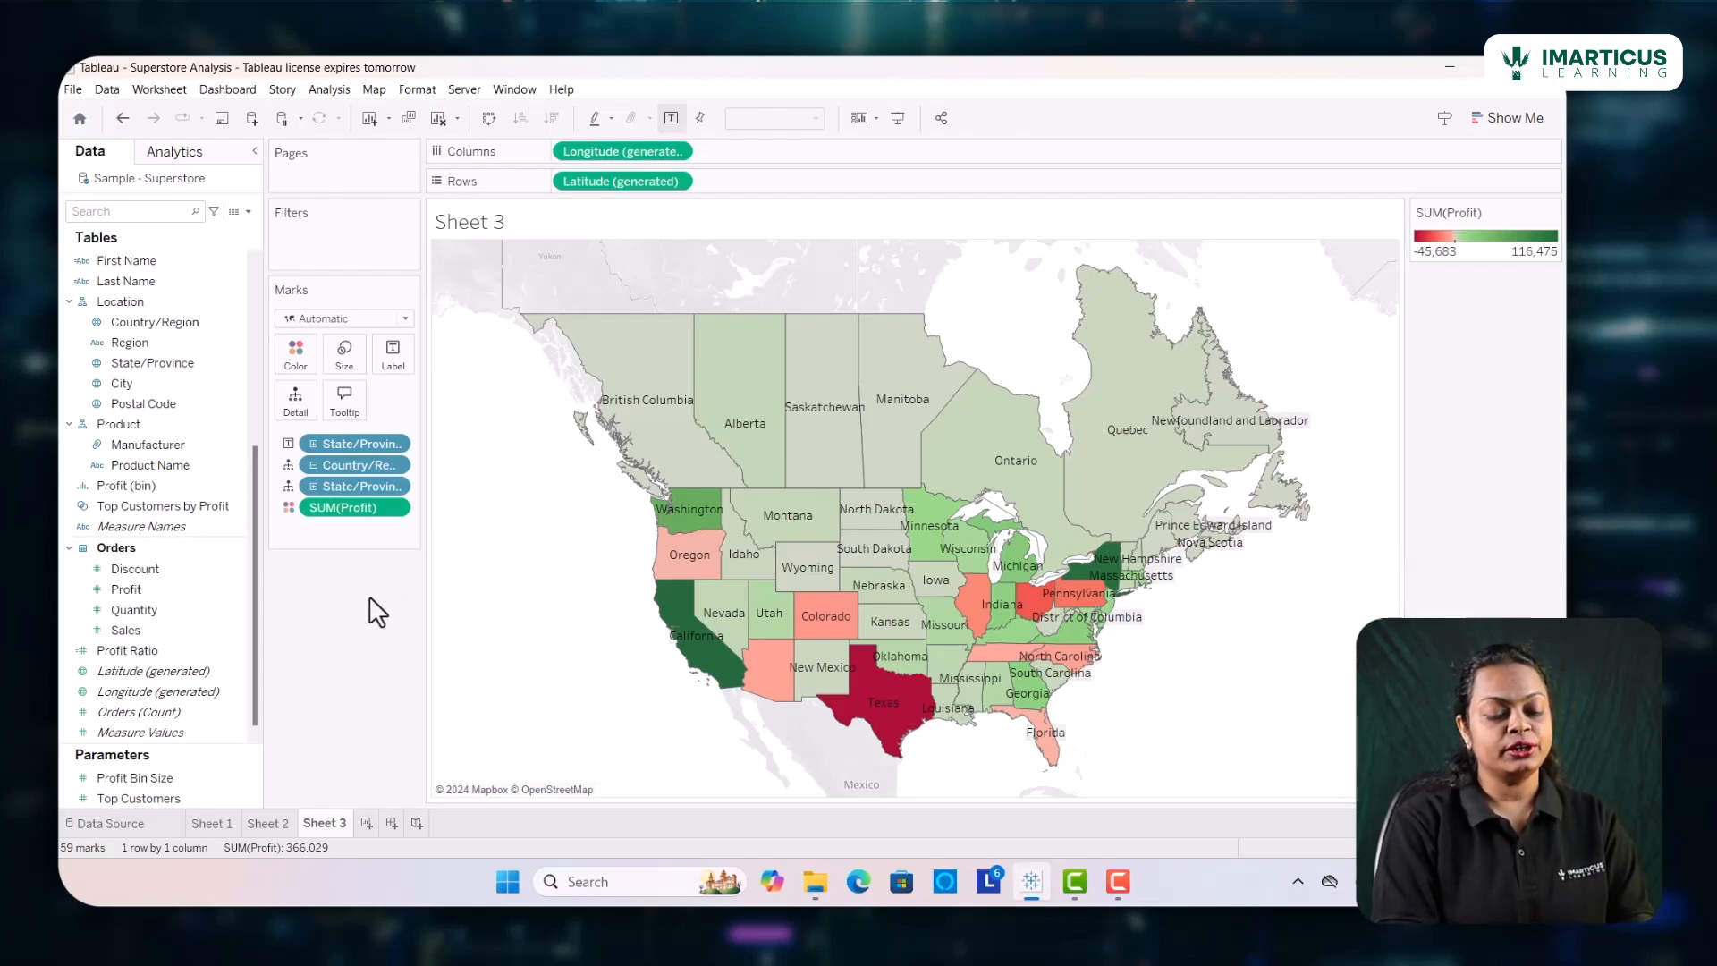
# Add Profit as a label on the filled map and allow labels to overlap other marks
pyautogui.click(166, 591)
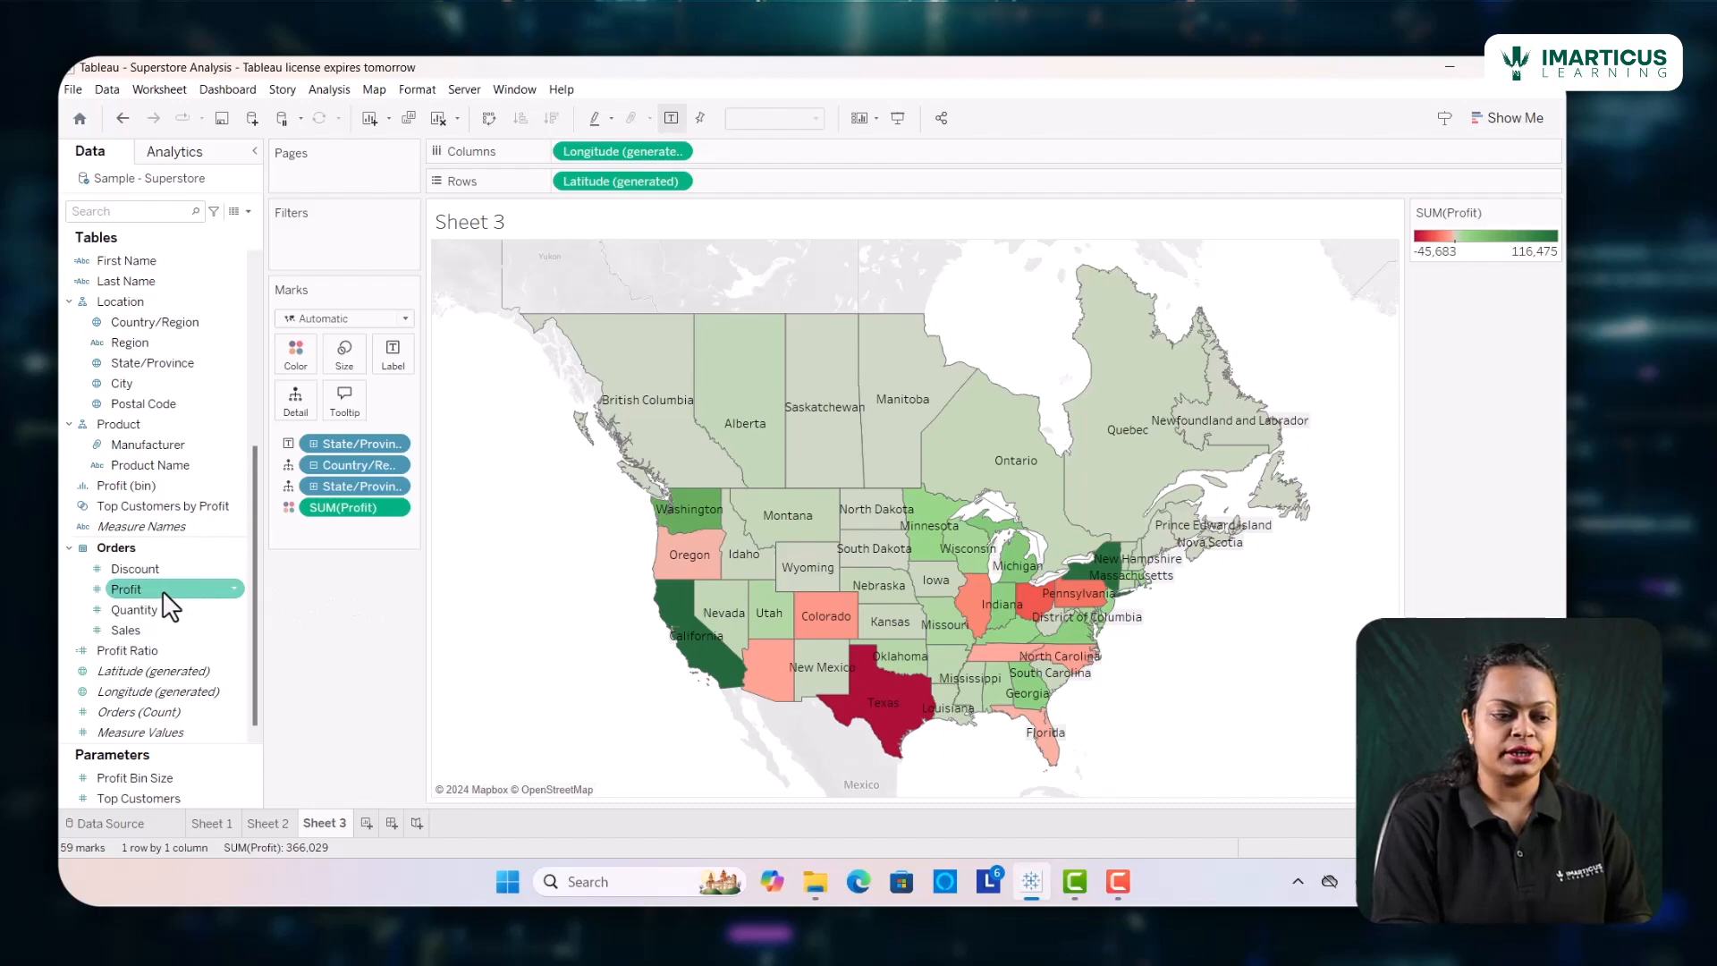
pyautogui.moveTo(149, 589); pyautogui.dragTo(392, 361)
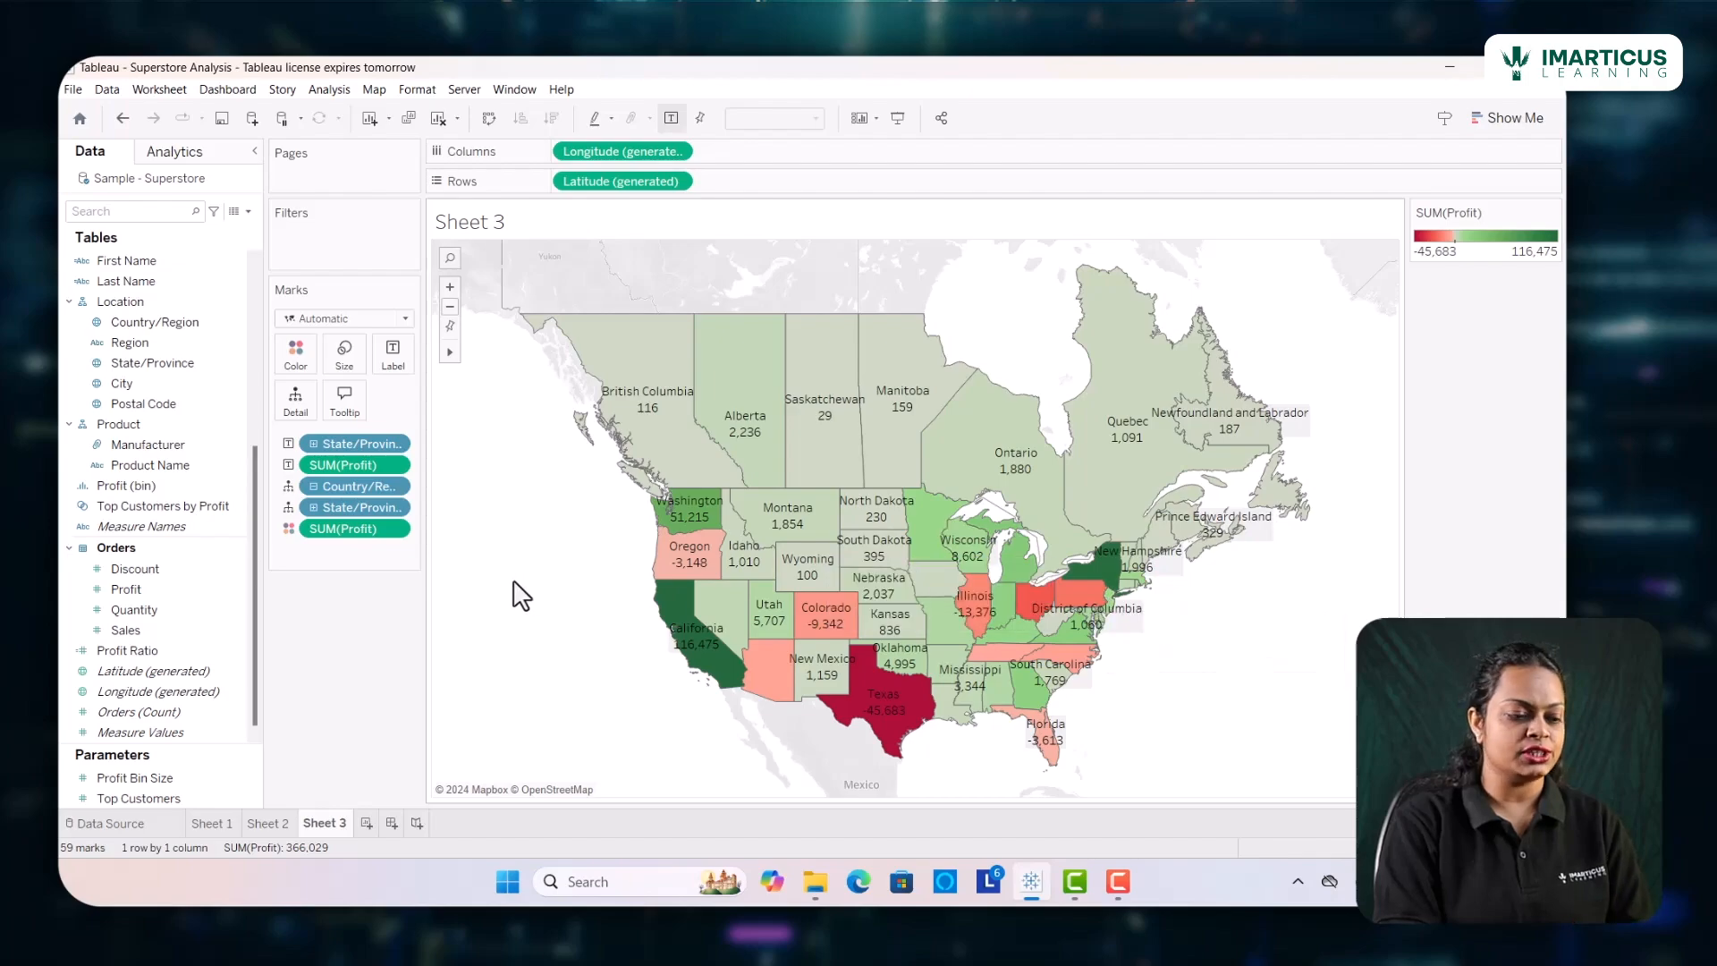
pyautogui.click(394, 362)
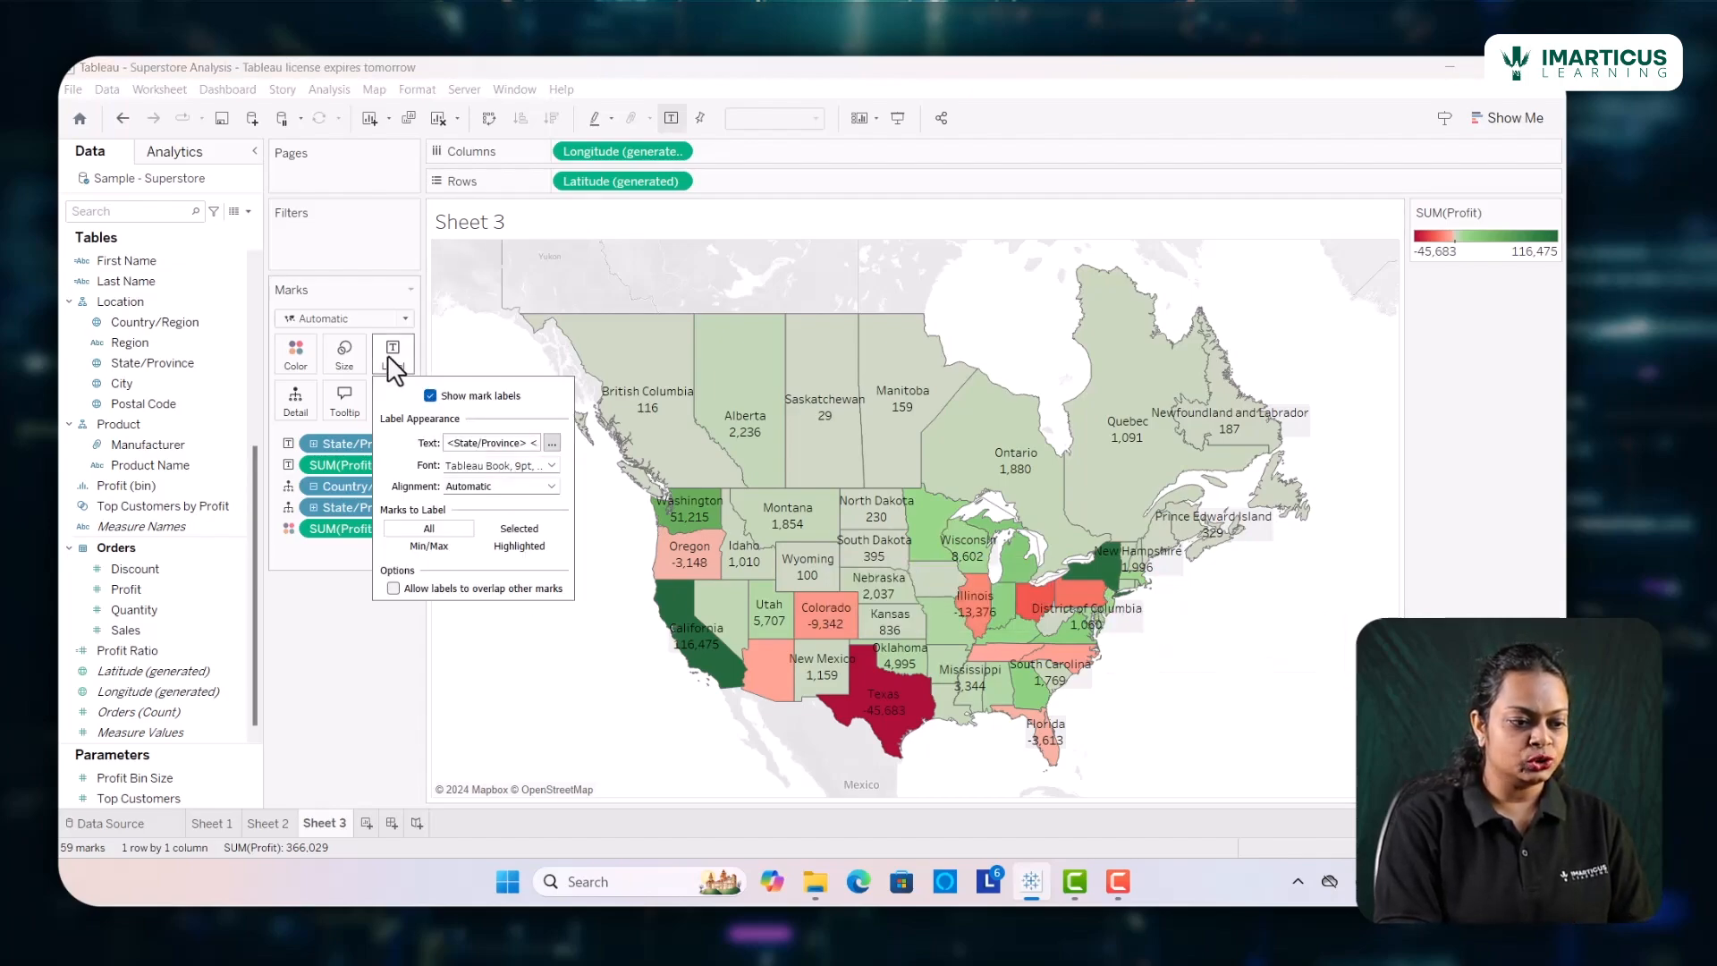
pyautogui.click(393, 588)
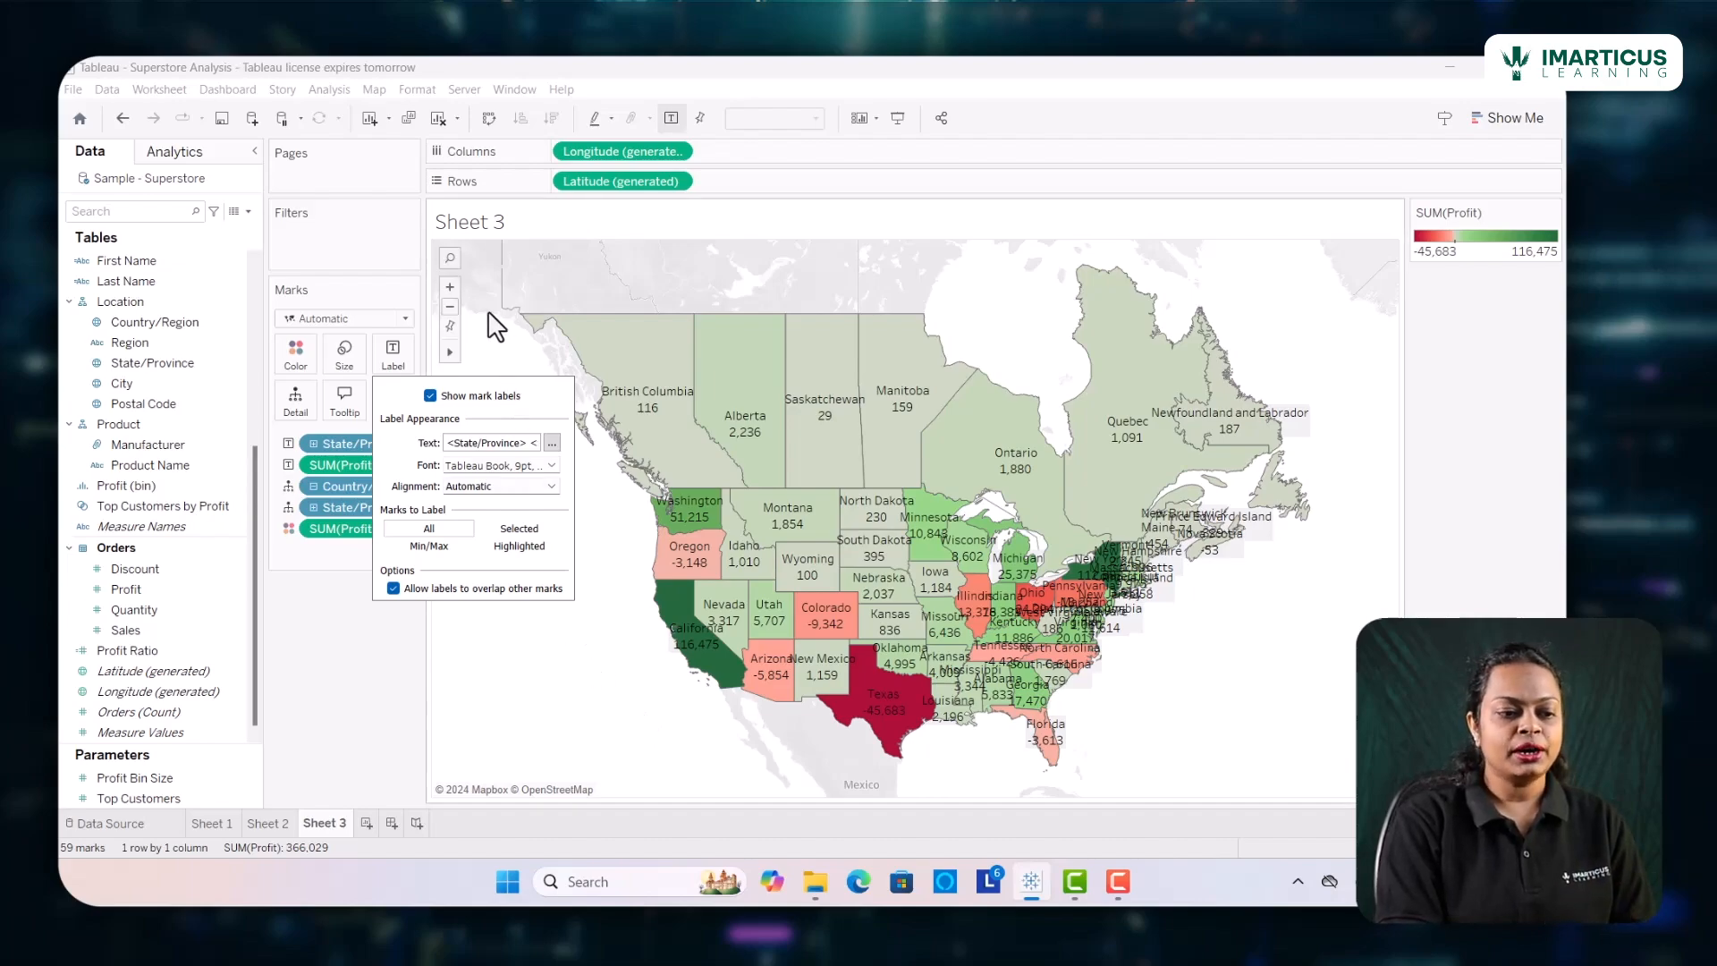
pyautogui.moveTo(447, 354)
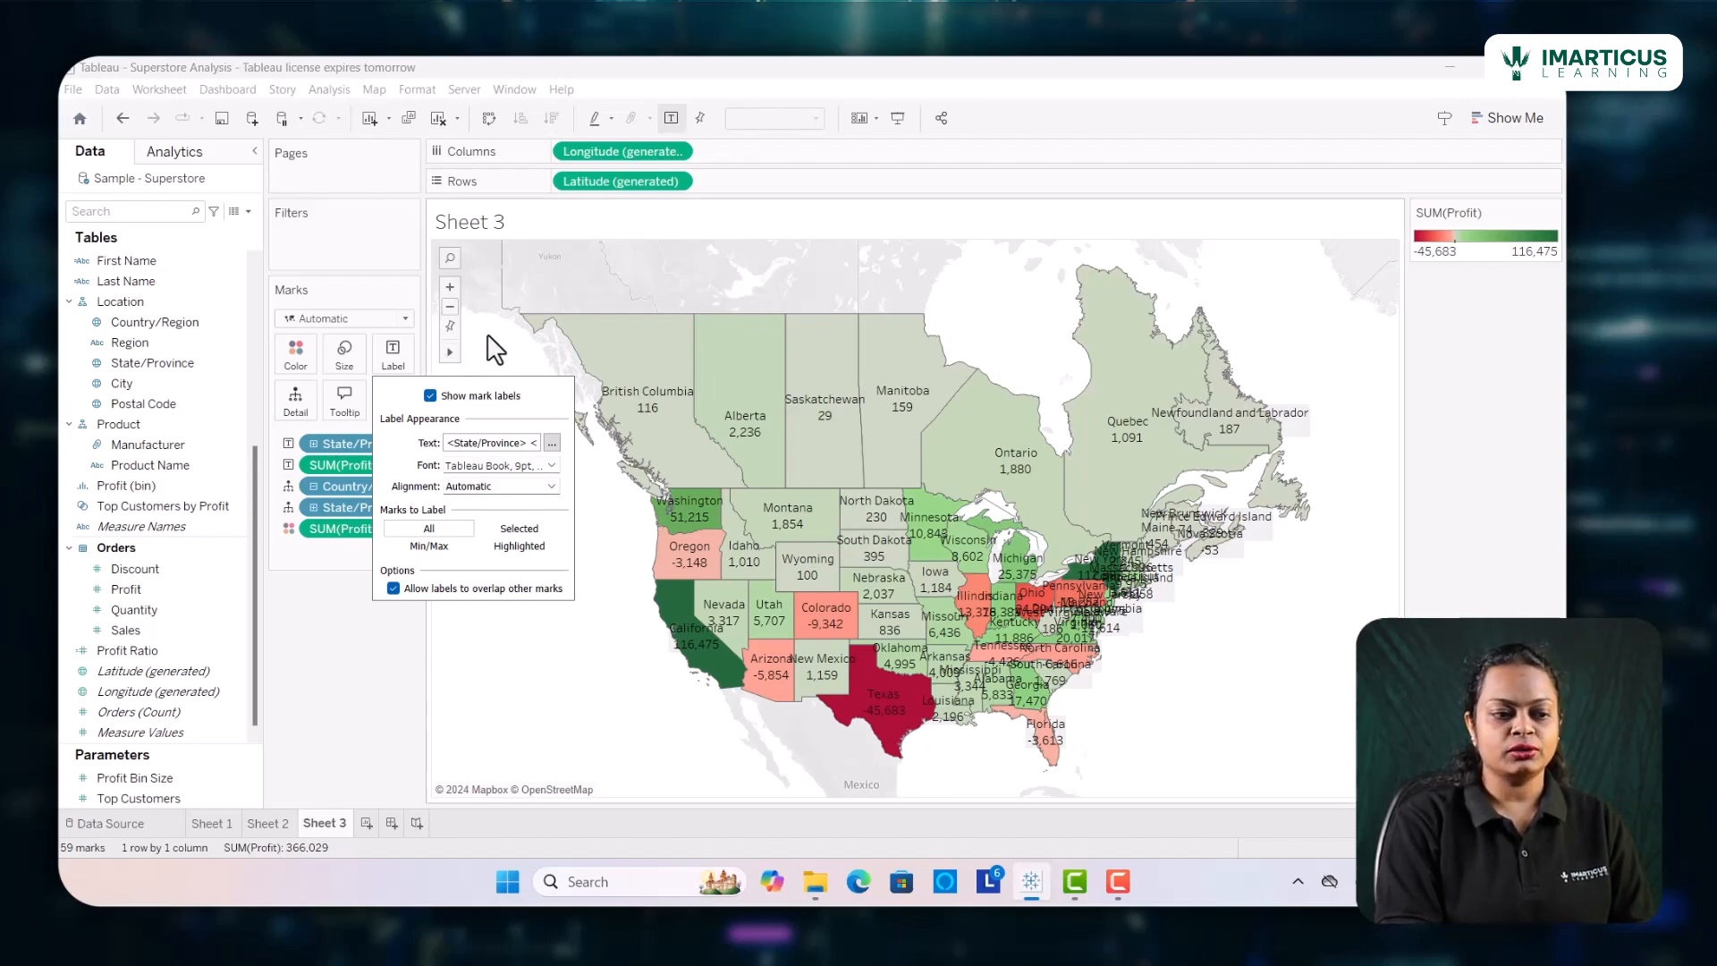
pyautogui.click(491, 354)
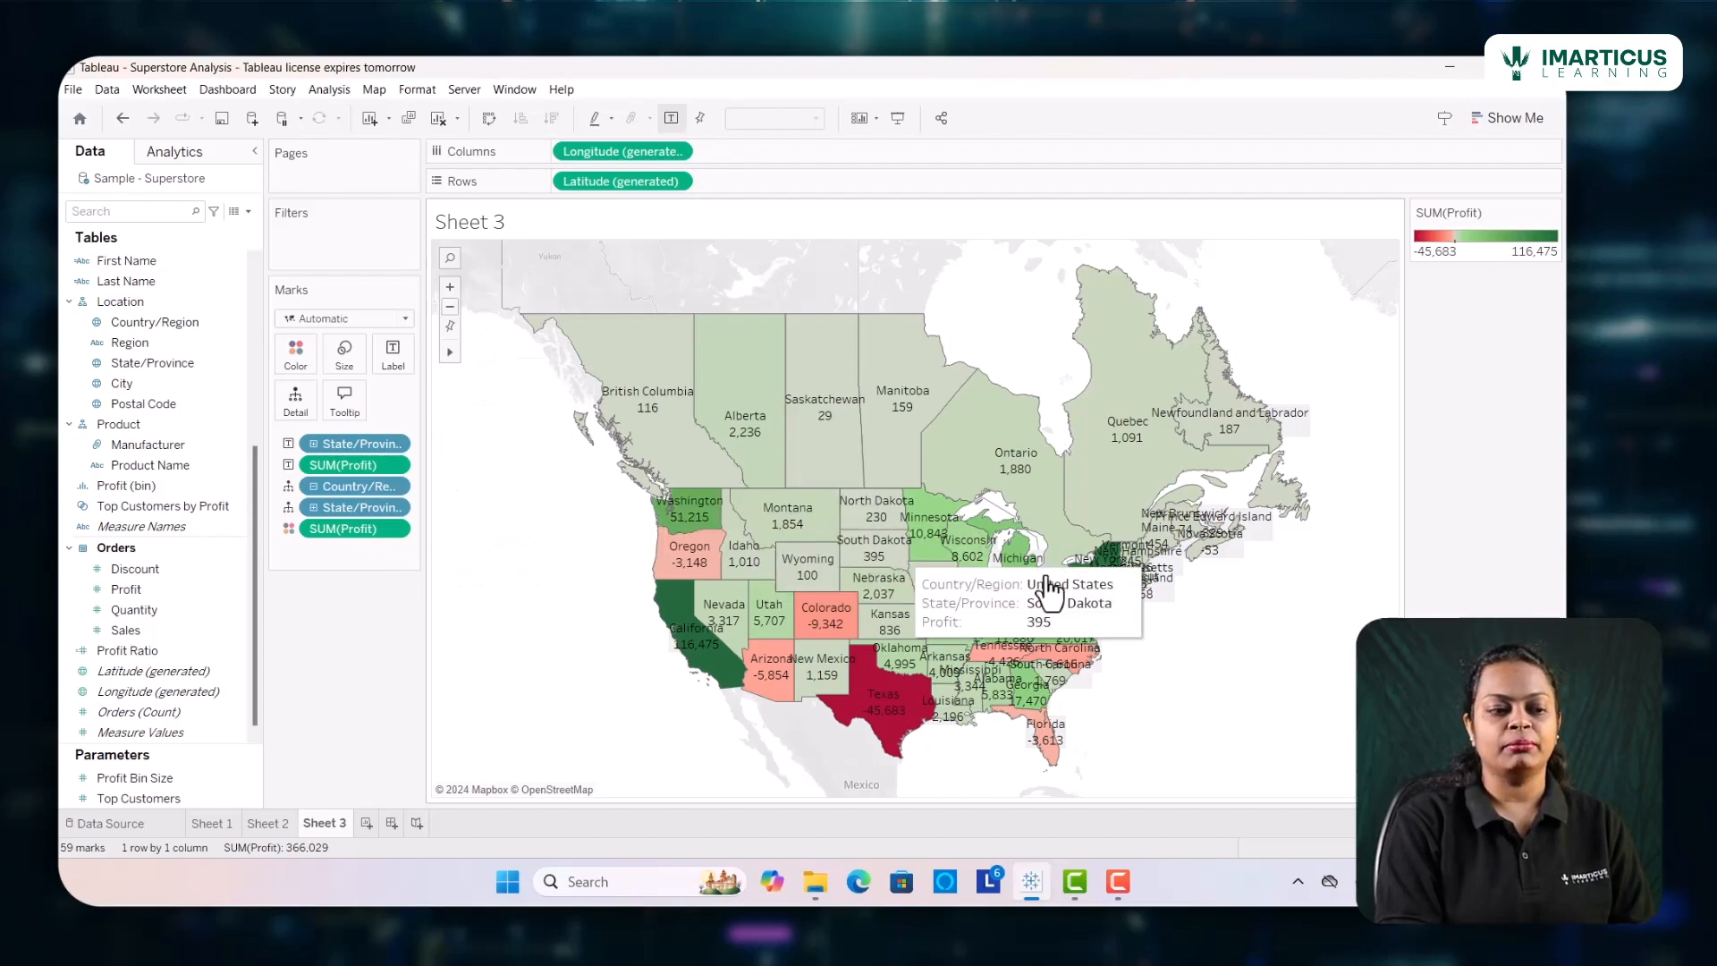
# Examine the overlapping state and profit labels on the map, especially in the eastern United States
pyautogui.moveTo(1082, 597); pyautogui.dragTo(905, 485)
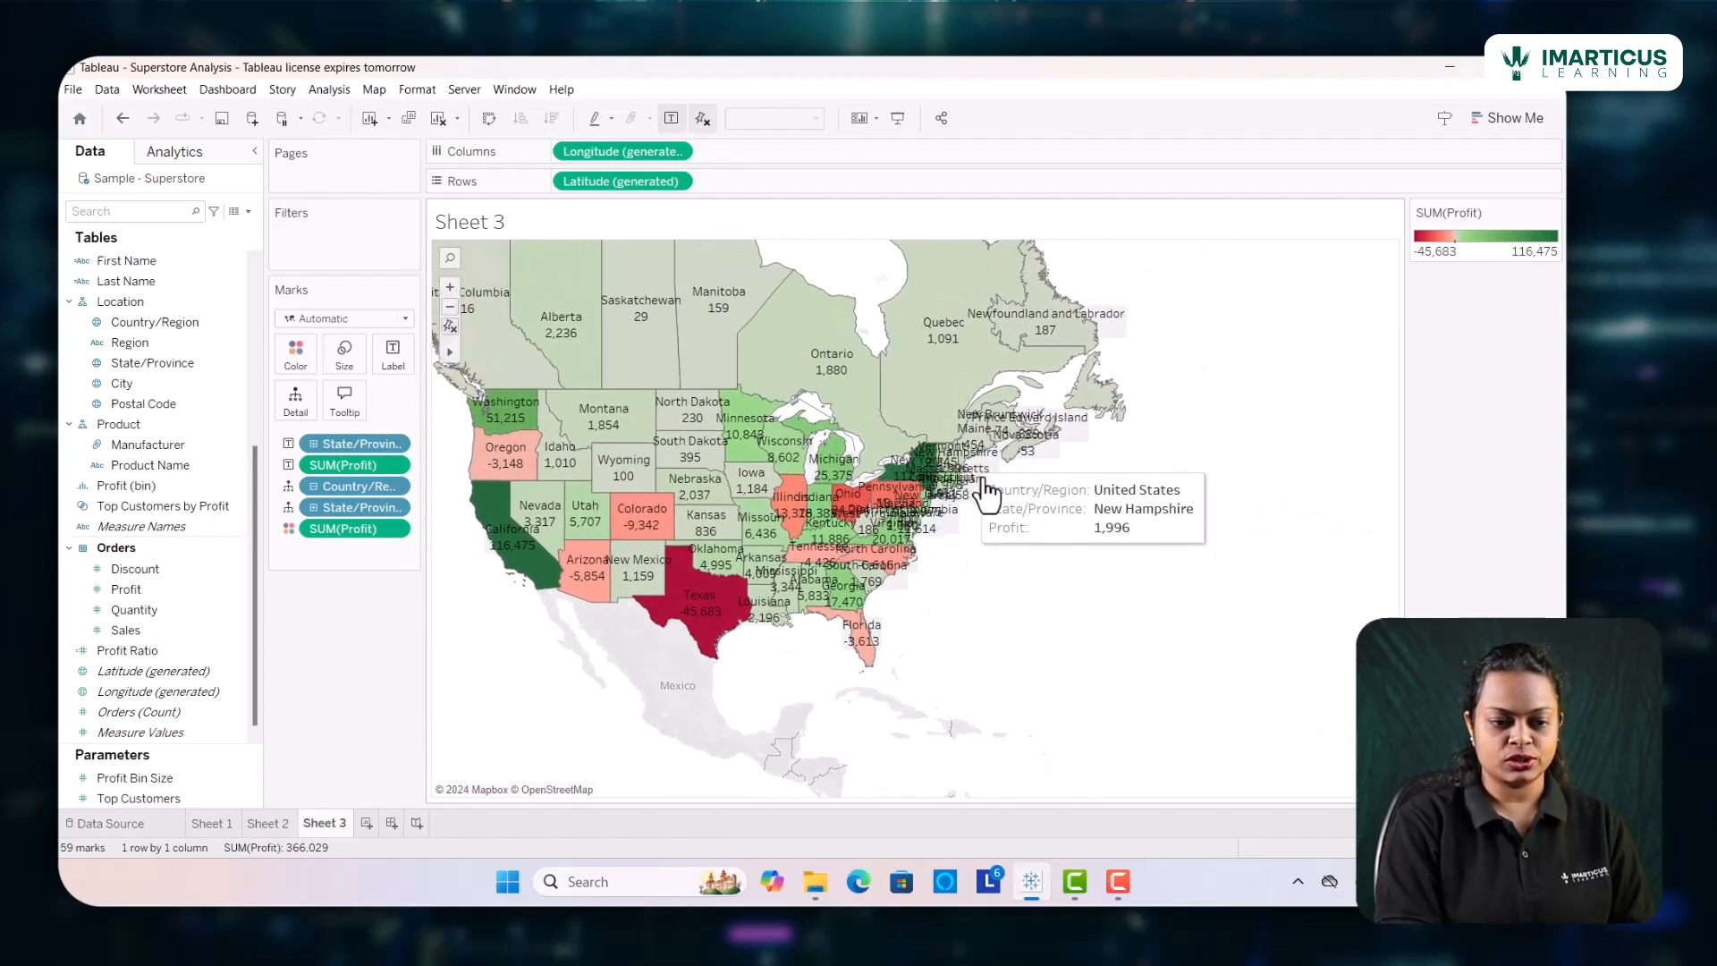
pyautogui.click(450, 286)
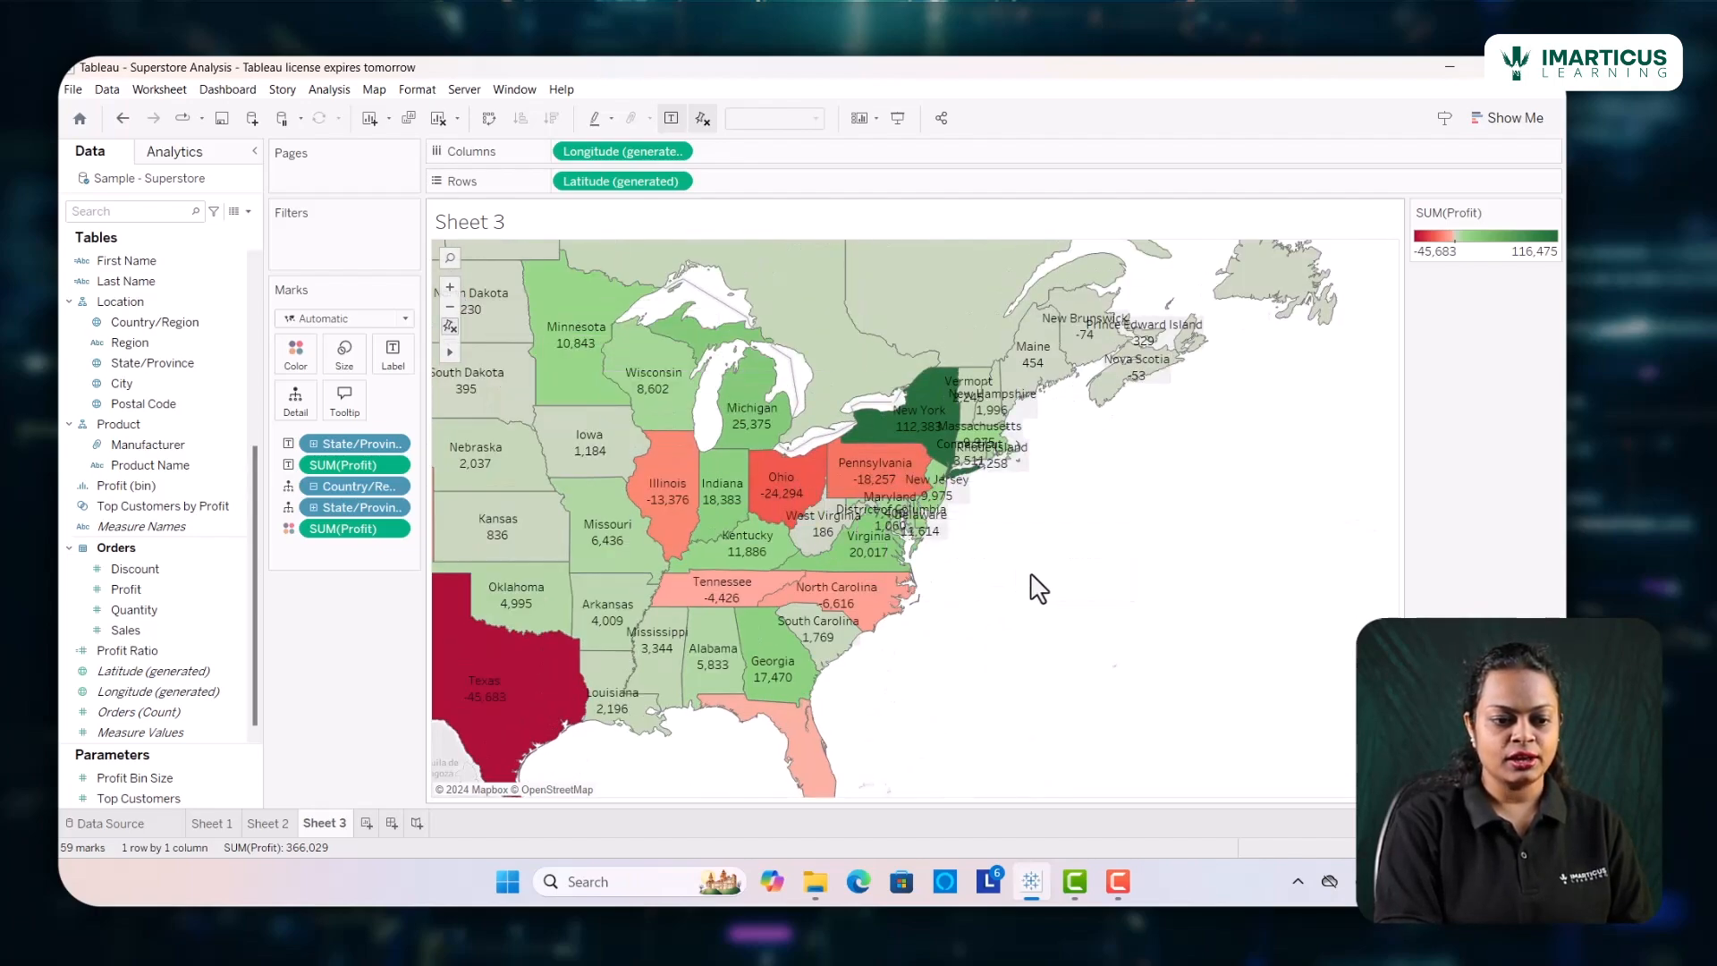
pyautogui.moveTo(667, 499); pyautogui.dragTo(720, 577)
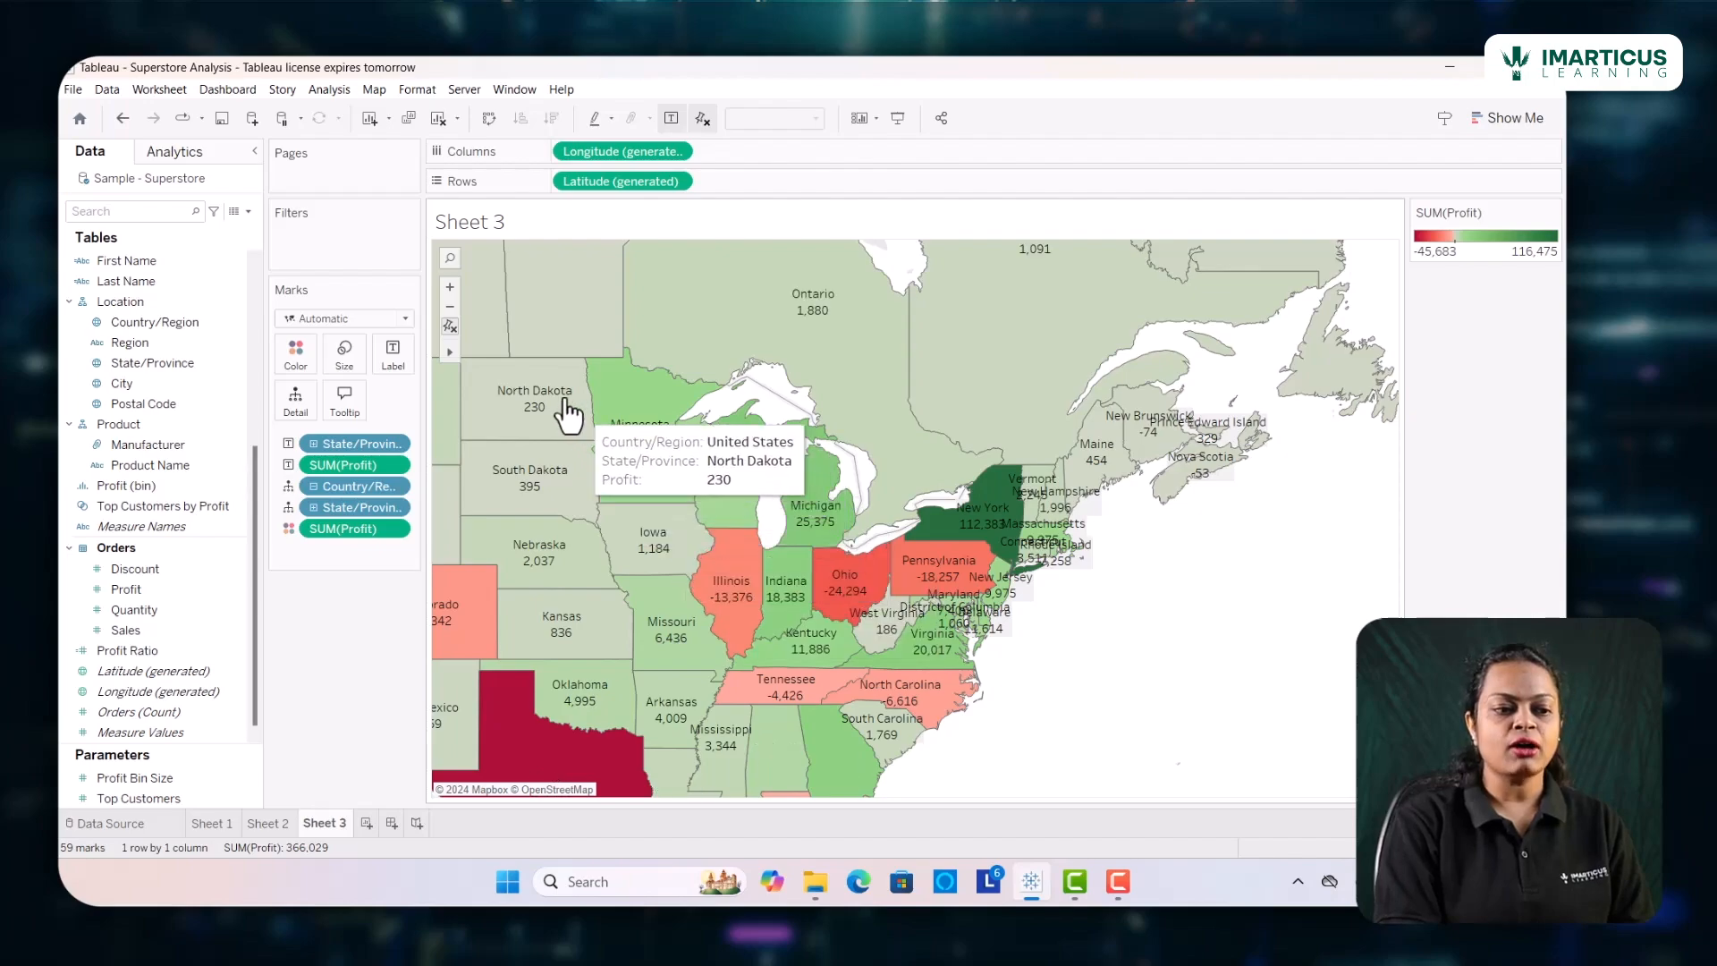
pyautogui.click(450, 306)
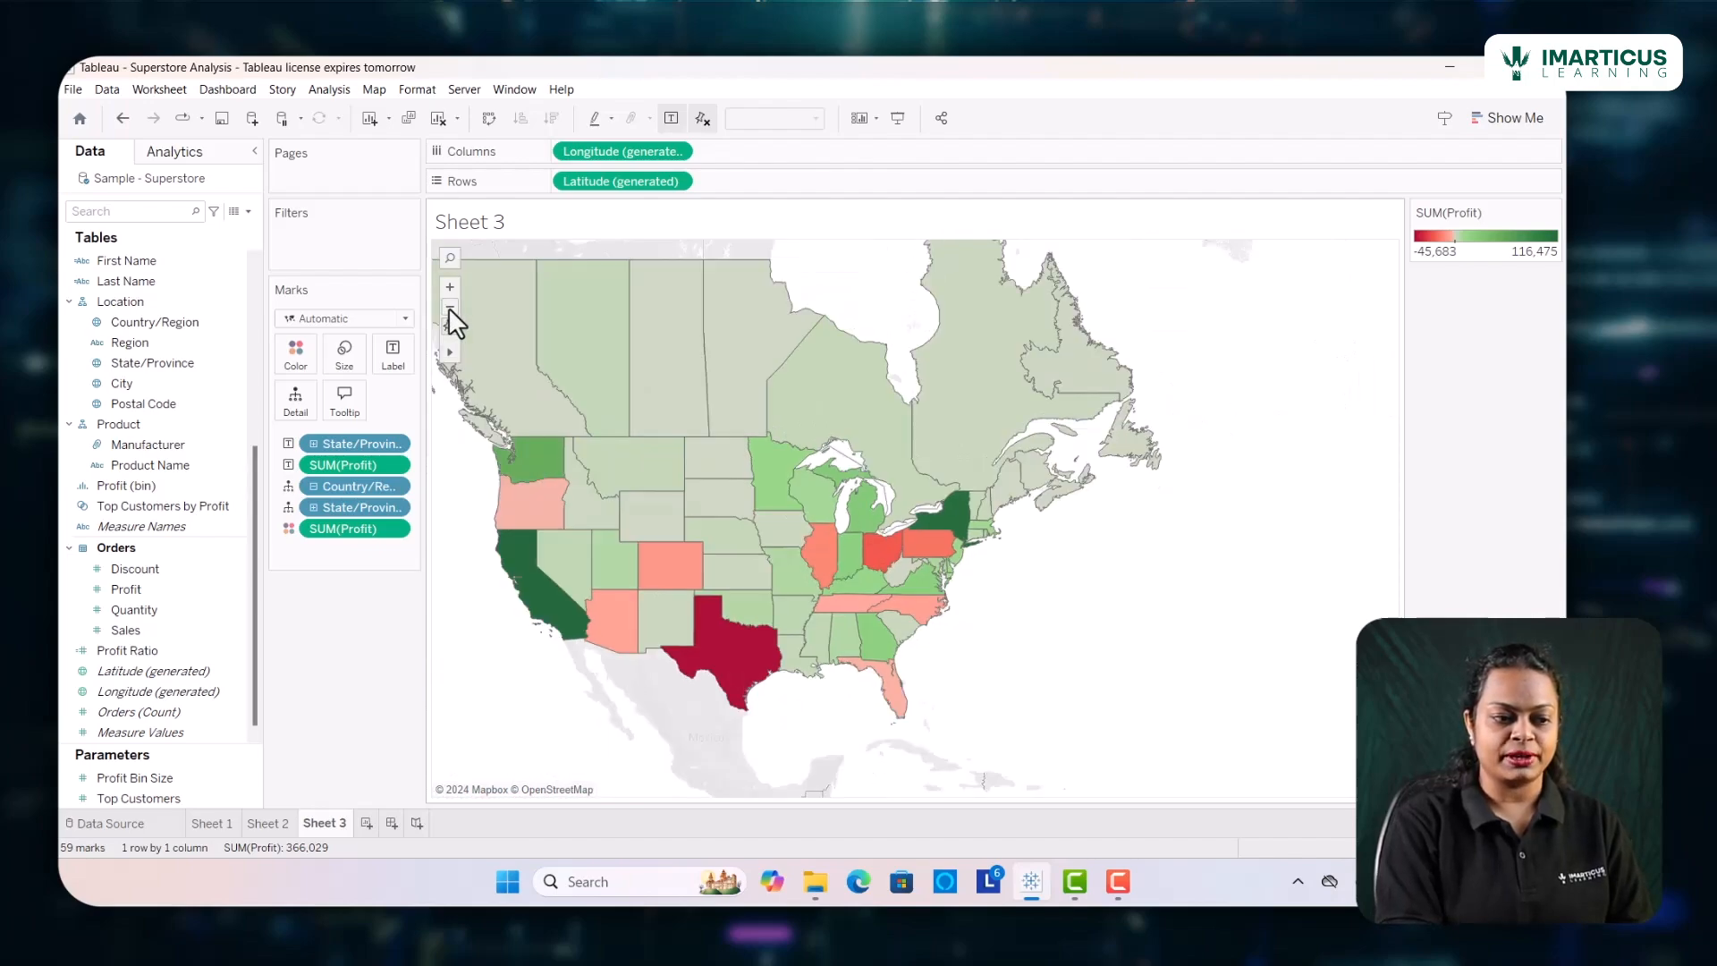
pyautogui.moveTo(643, 596); pyautogui.dragTo(718, 583)
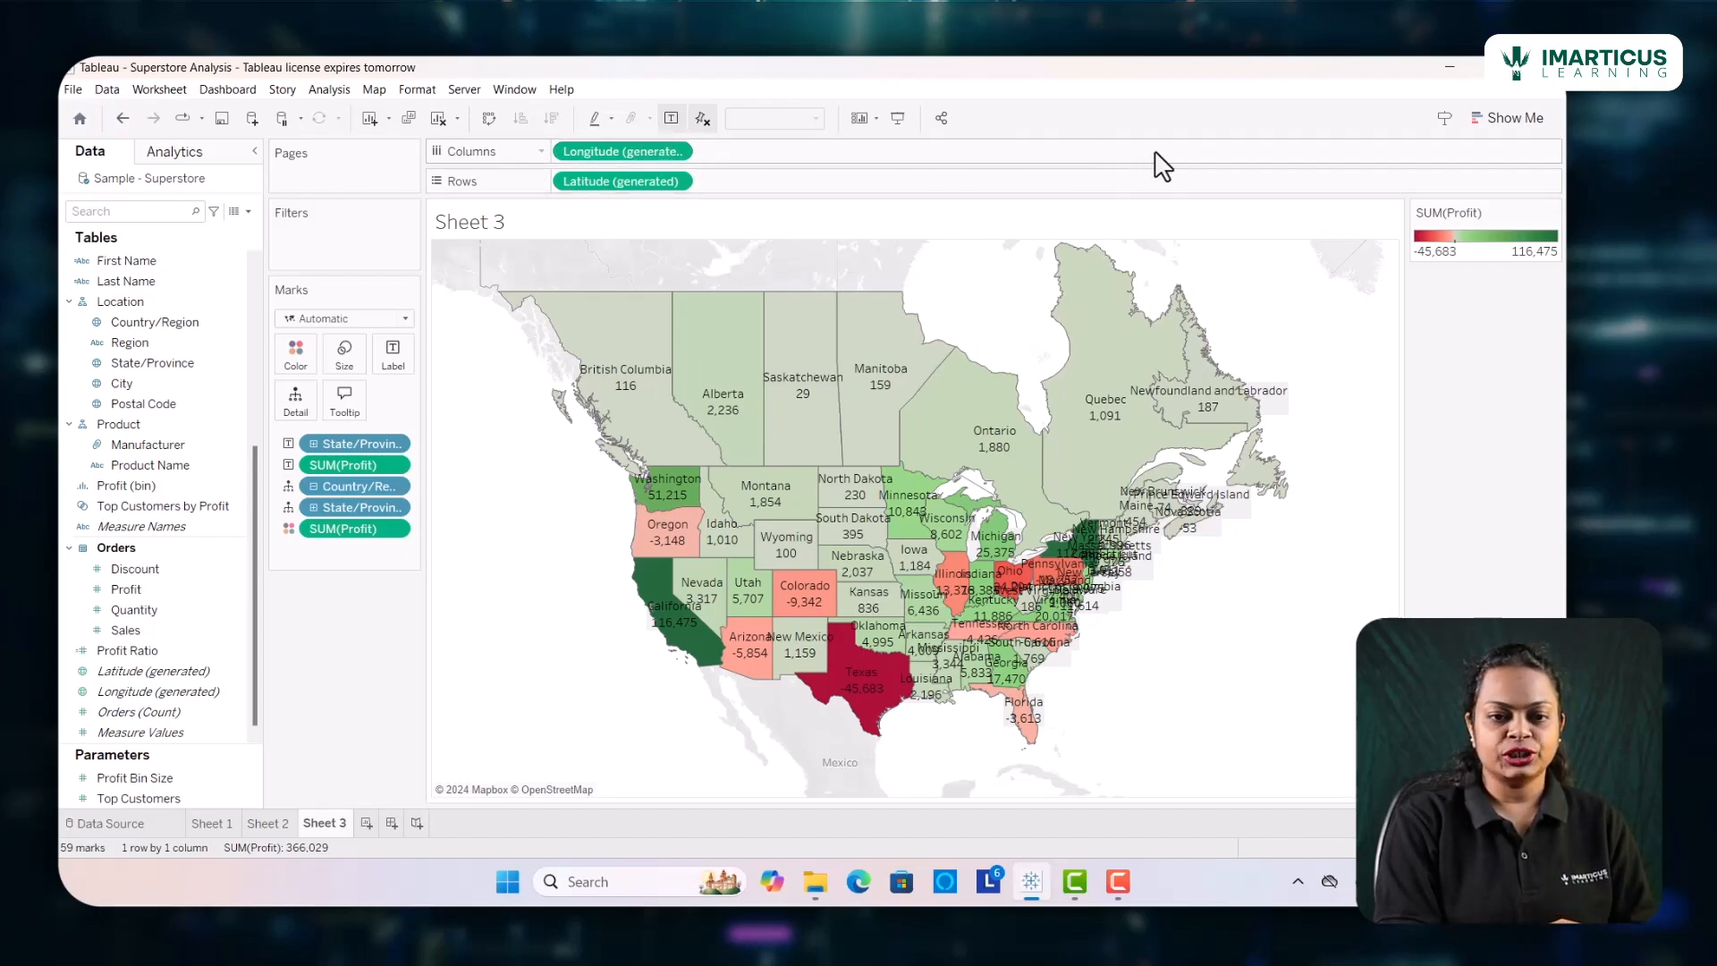
# Create a new worksheet and place Category and Sub-Category on its rows
pyautogui.click(1521, 118)
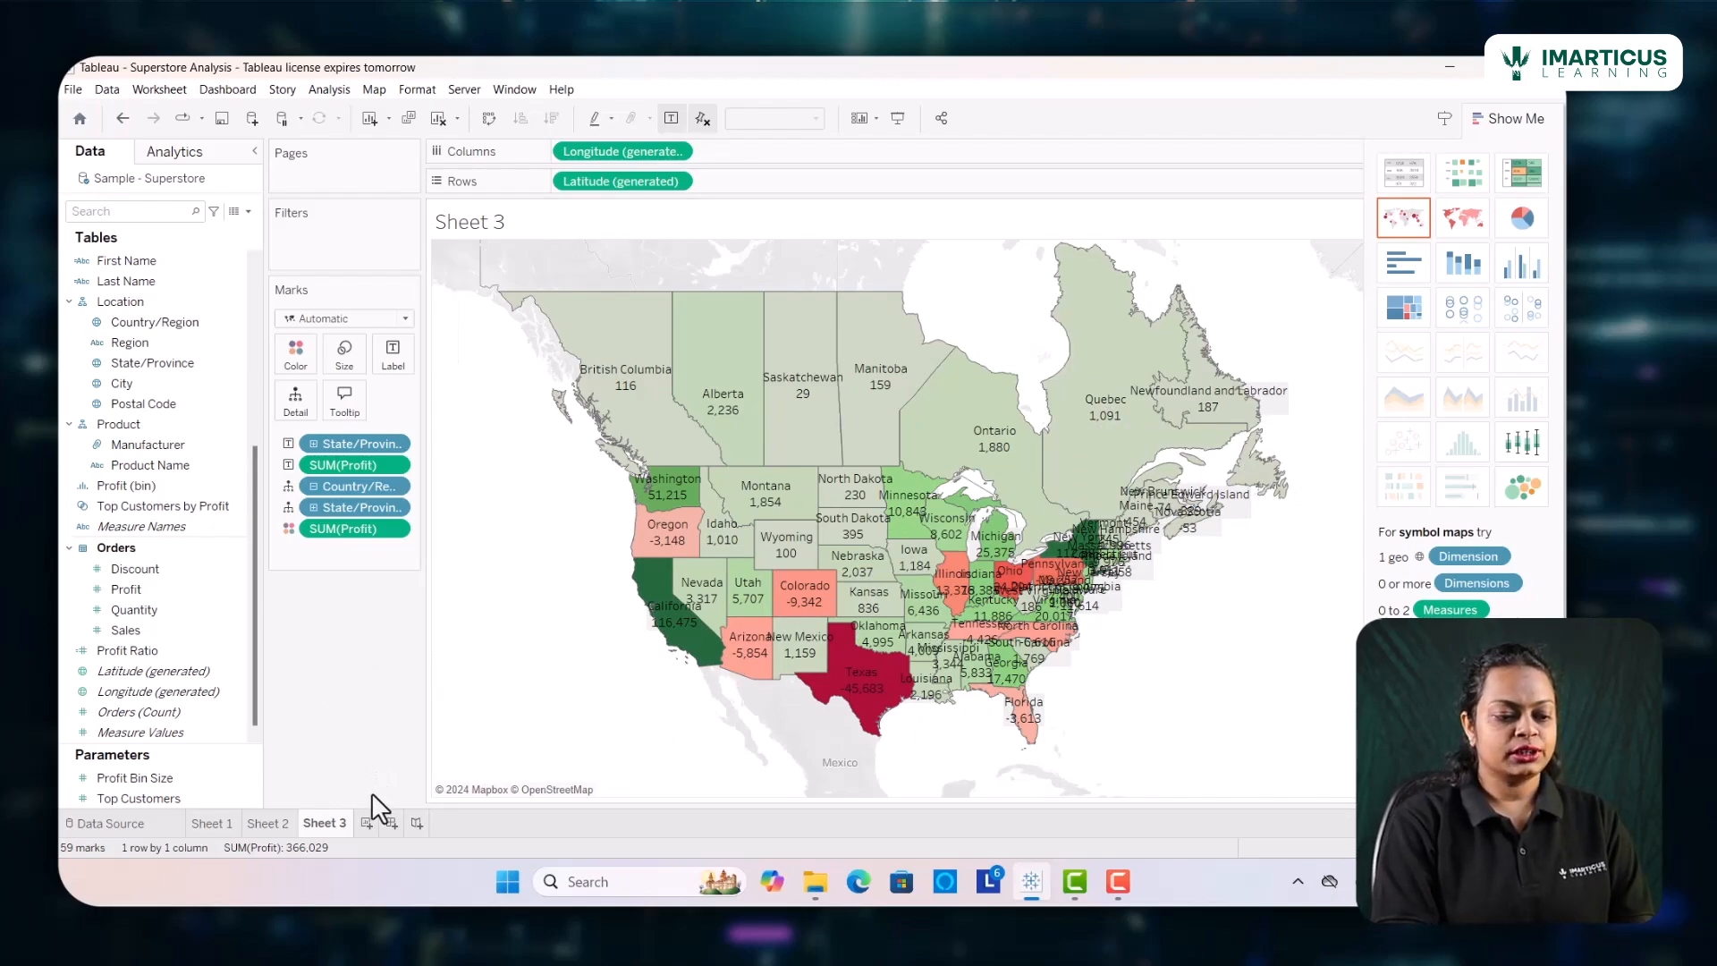
pyautogui.click(366, 824)
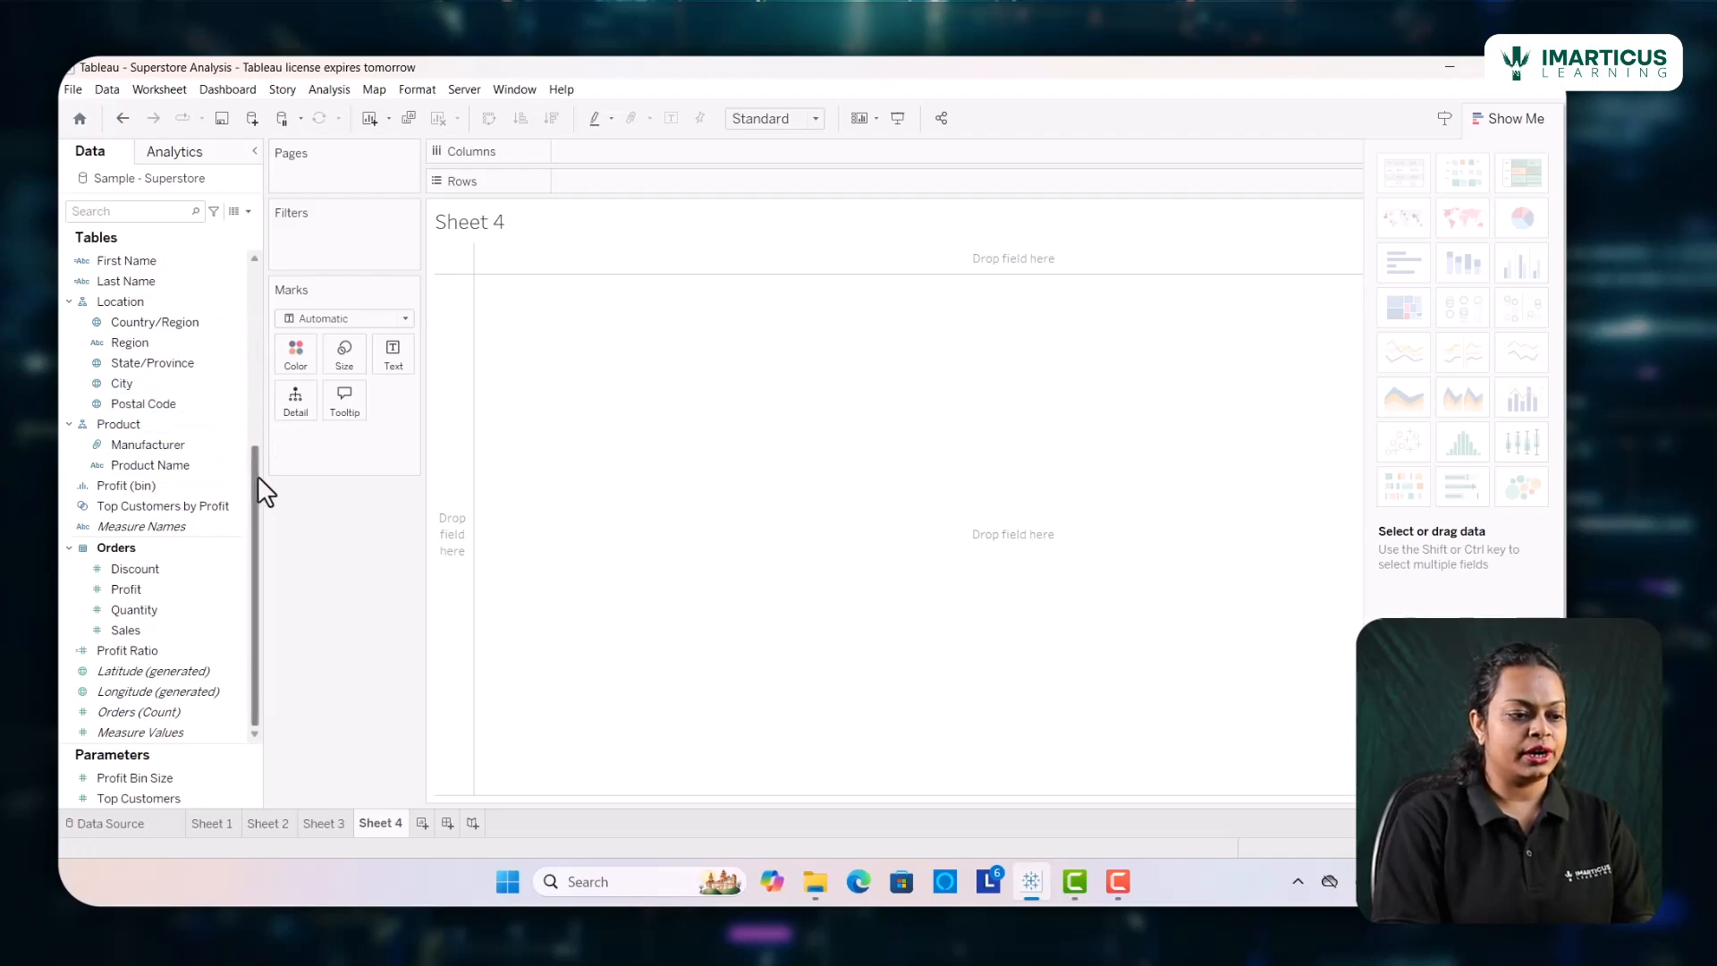
pyautogui.moveTo(252, 475); pyautogui.dragTo(590, 179)
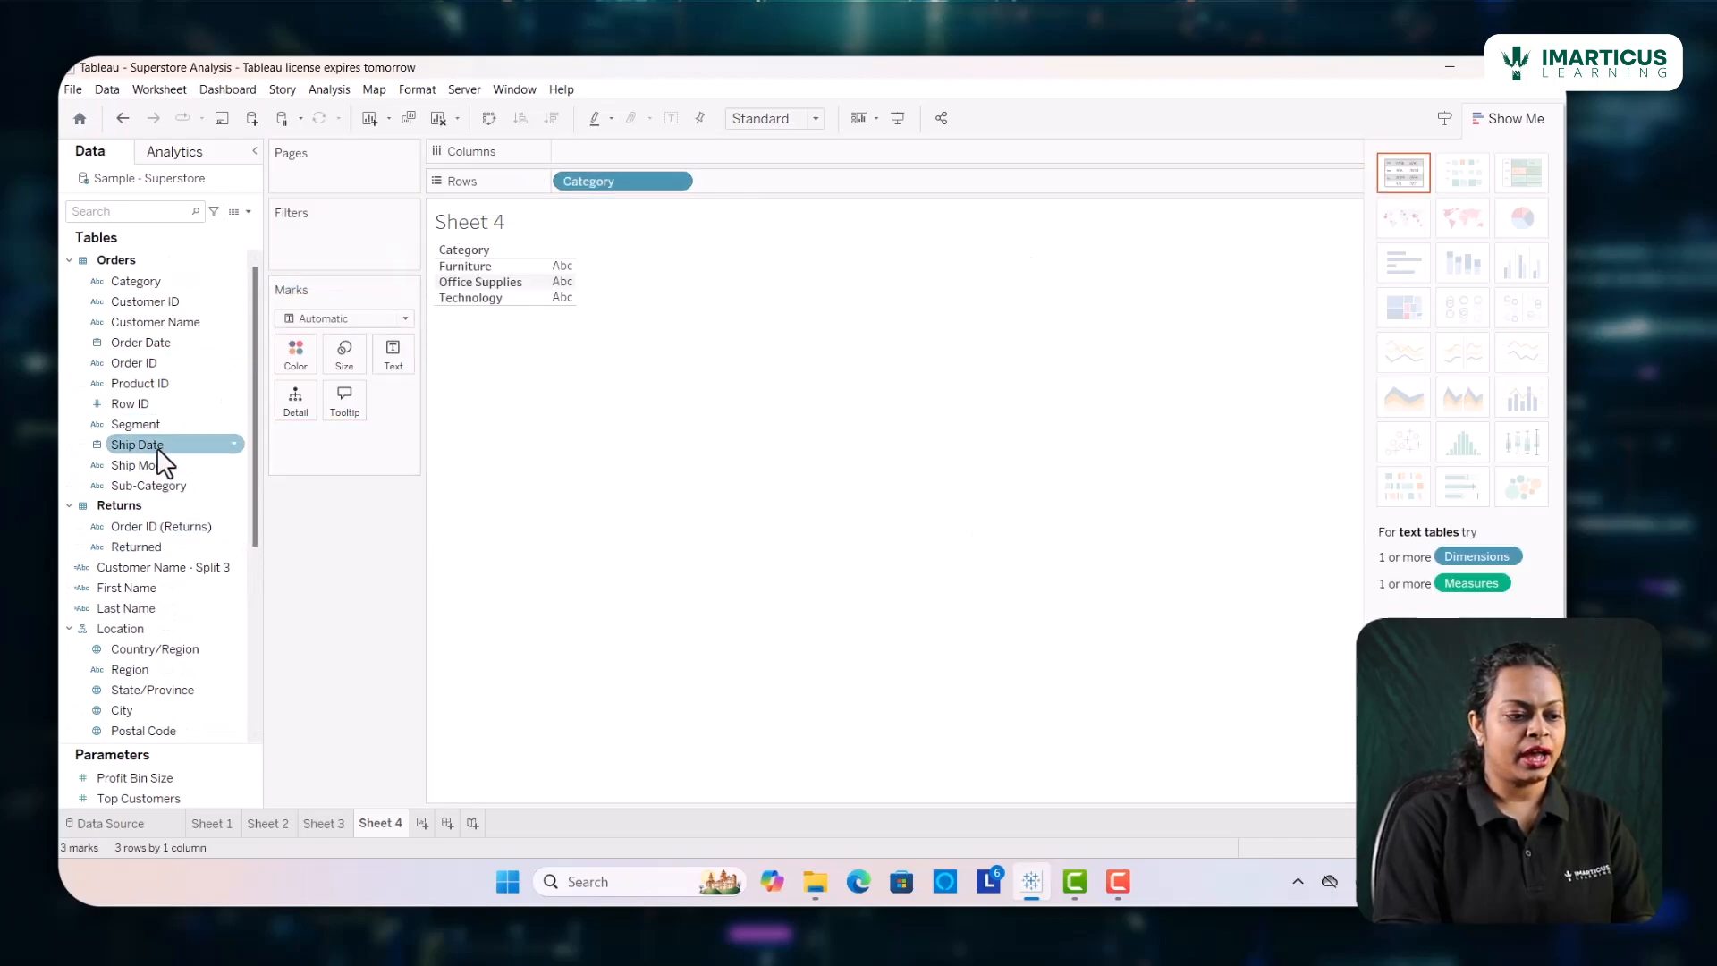
pyautogui.click(154, 486)
pyautogui.moveTo(156, 487); pyautogui.dragTo(766, 180)
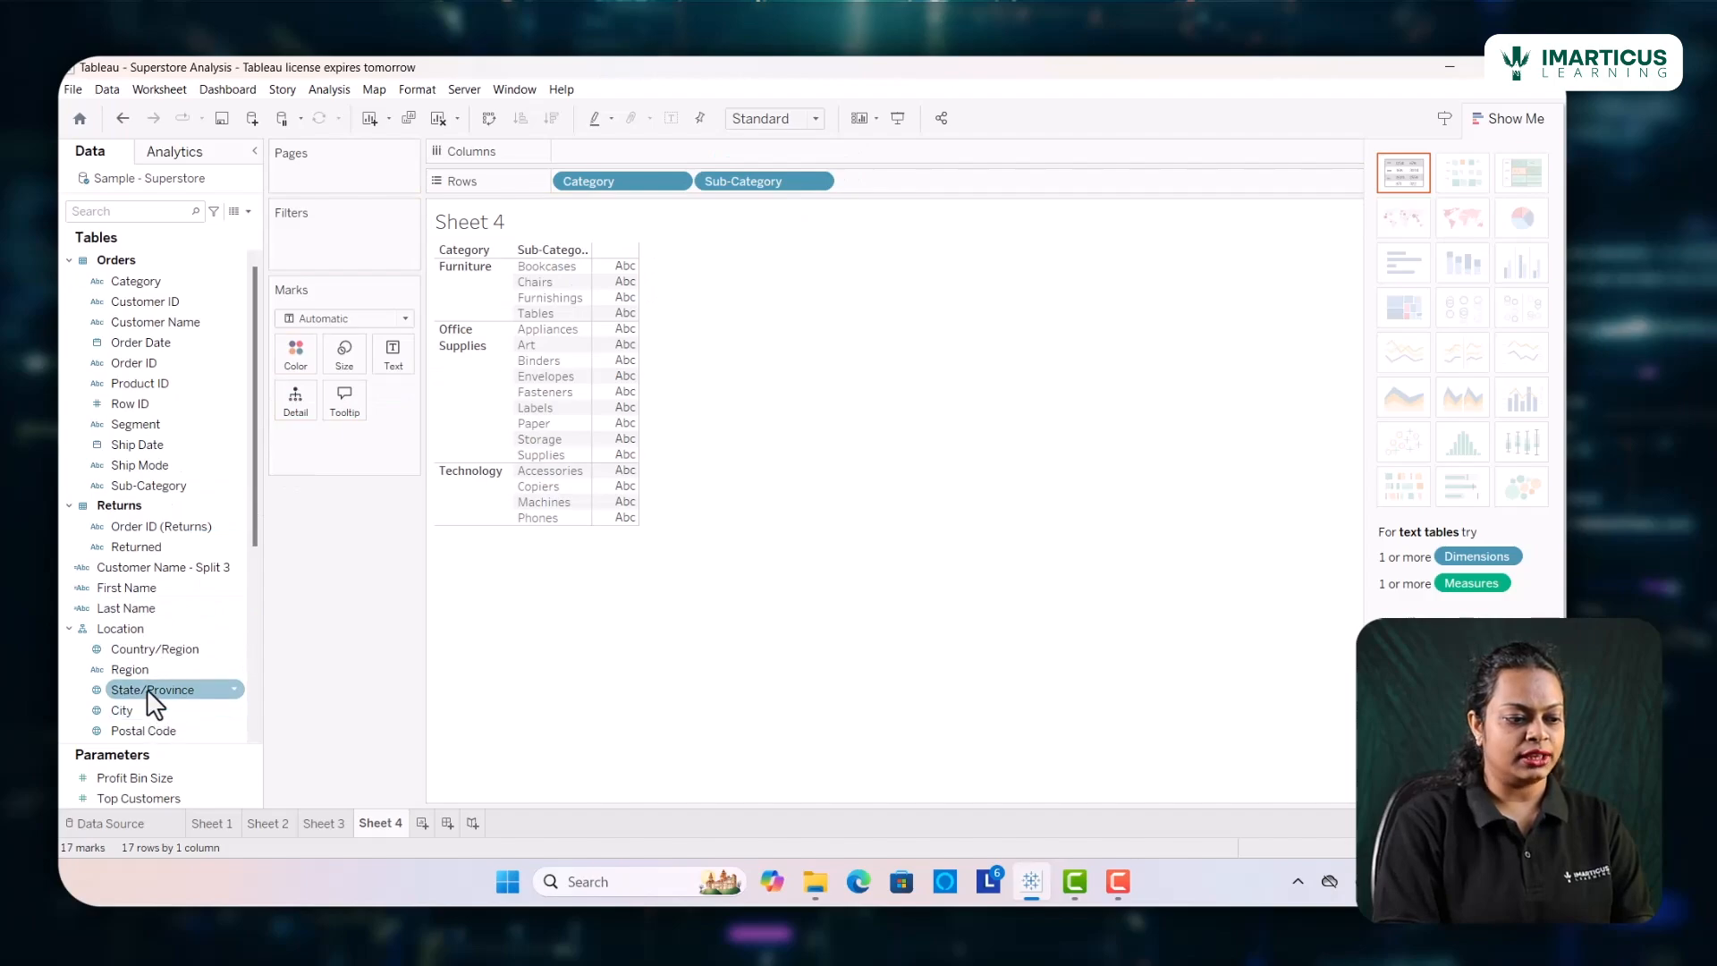
# Add Sales and Profit to the columns as side-by-side horizontal bars and hide the chart type suggestions
pyautogui.scroll(-2, 158, 635)
pyautogui.scroll(-5, 158, 635)
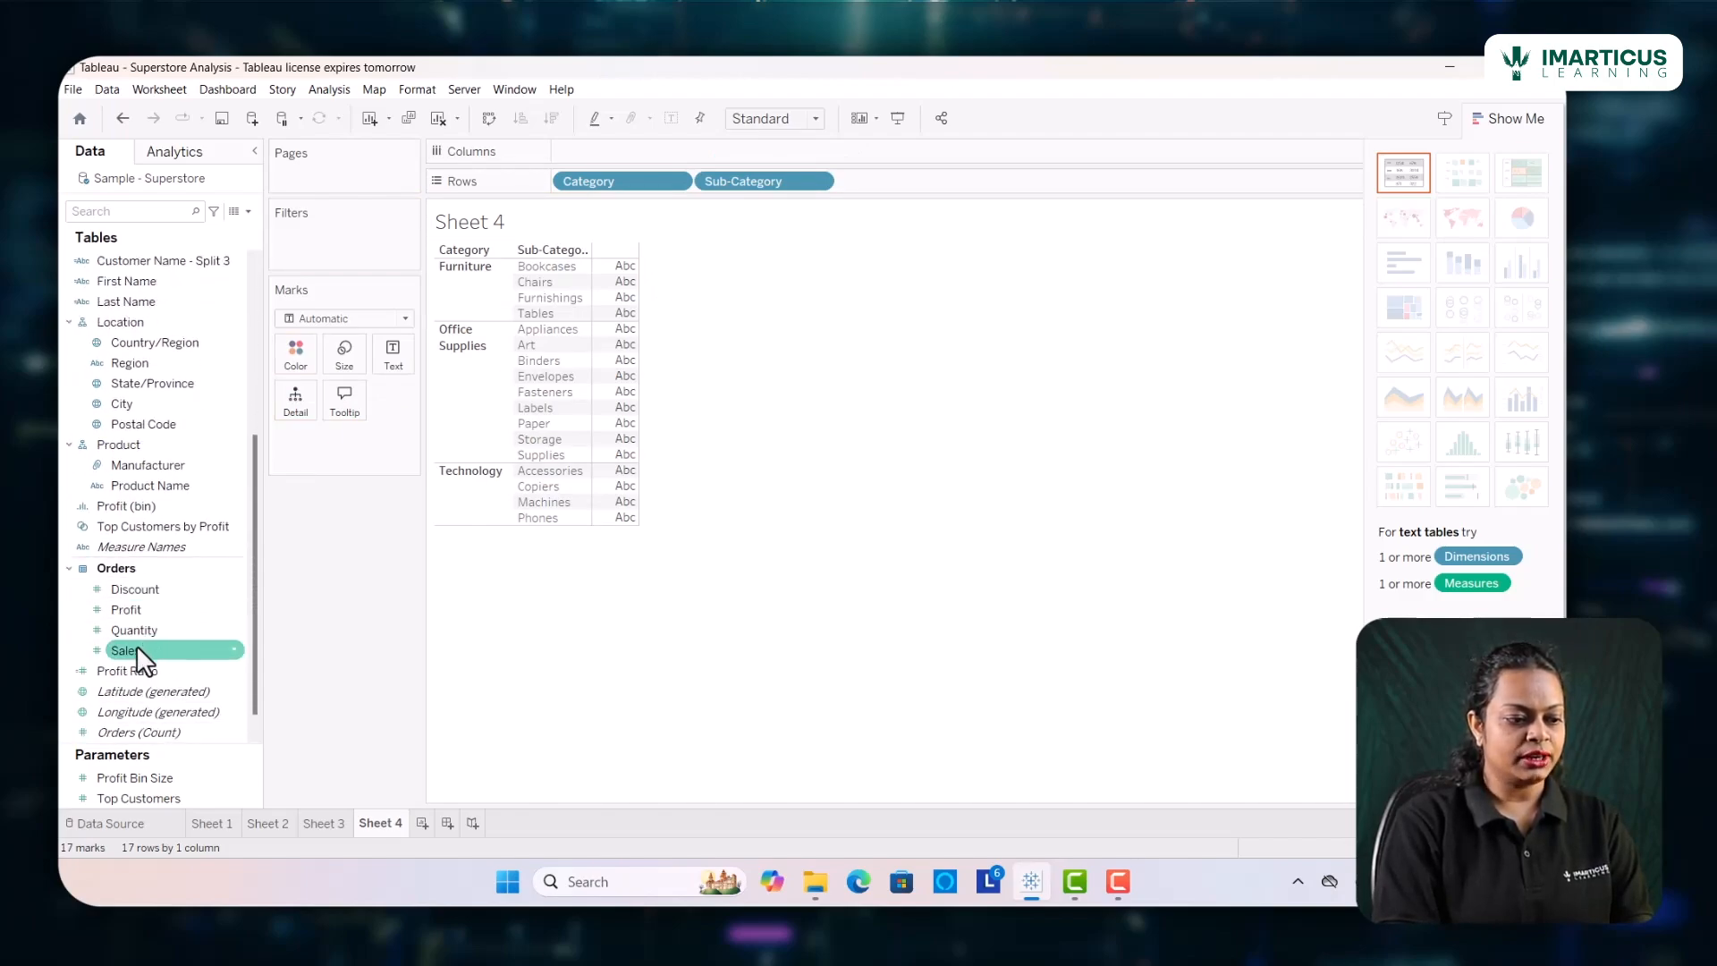
pyautogui.moveTo(134, 651); pyautogui.dragTo(605, 148)
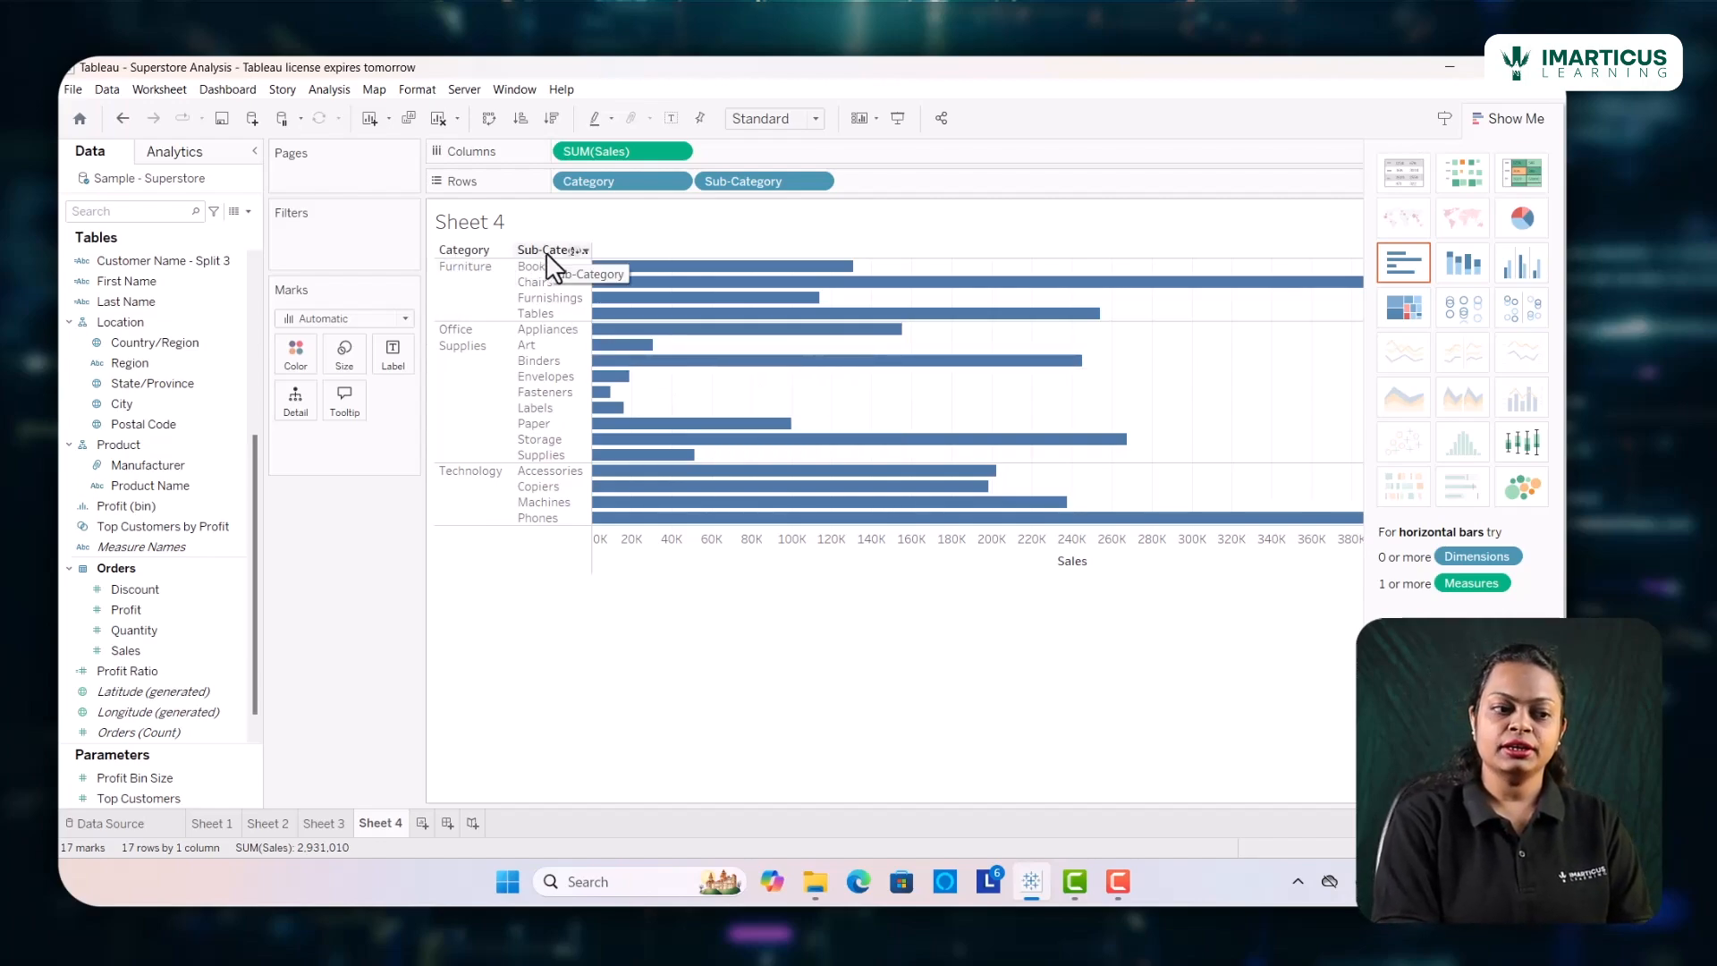
pyautogui.moveTo(707, 365)
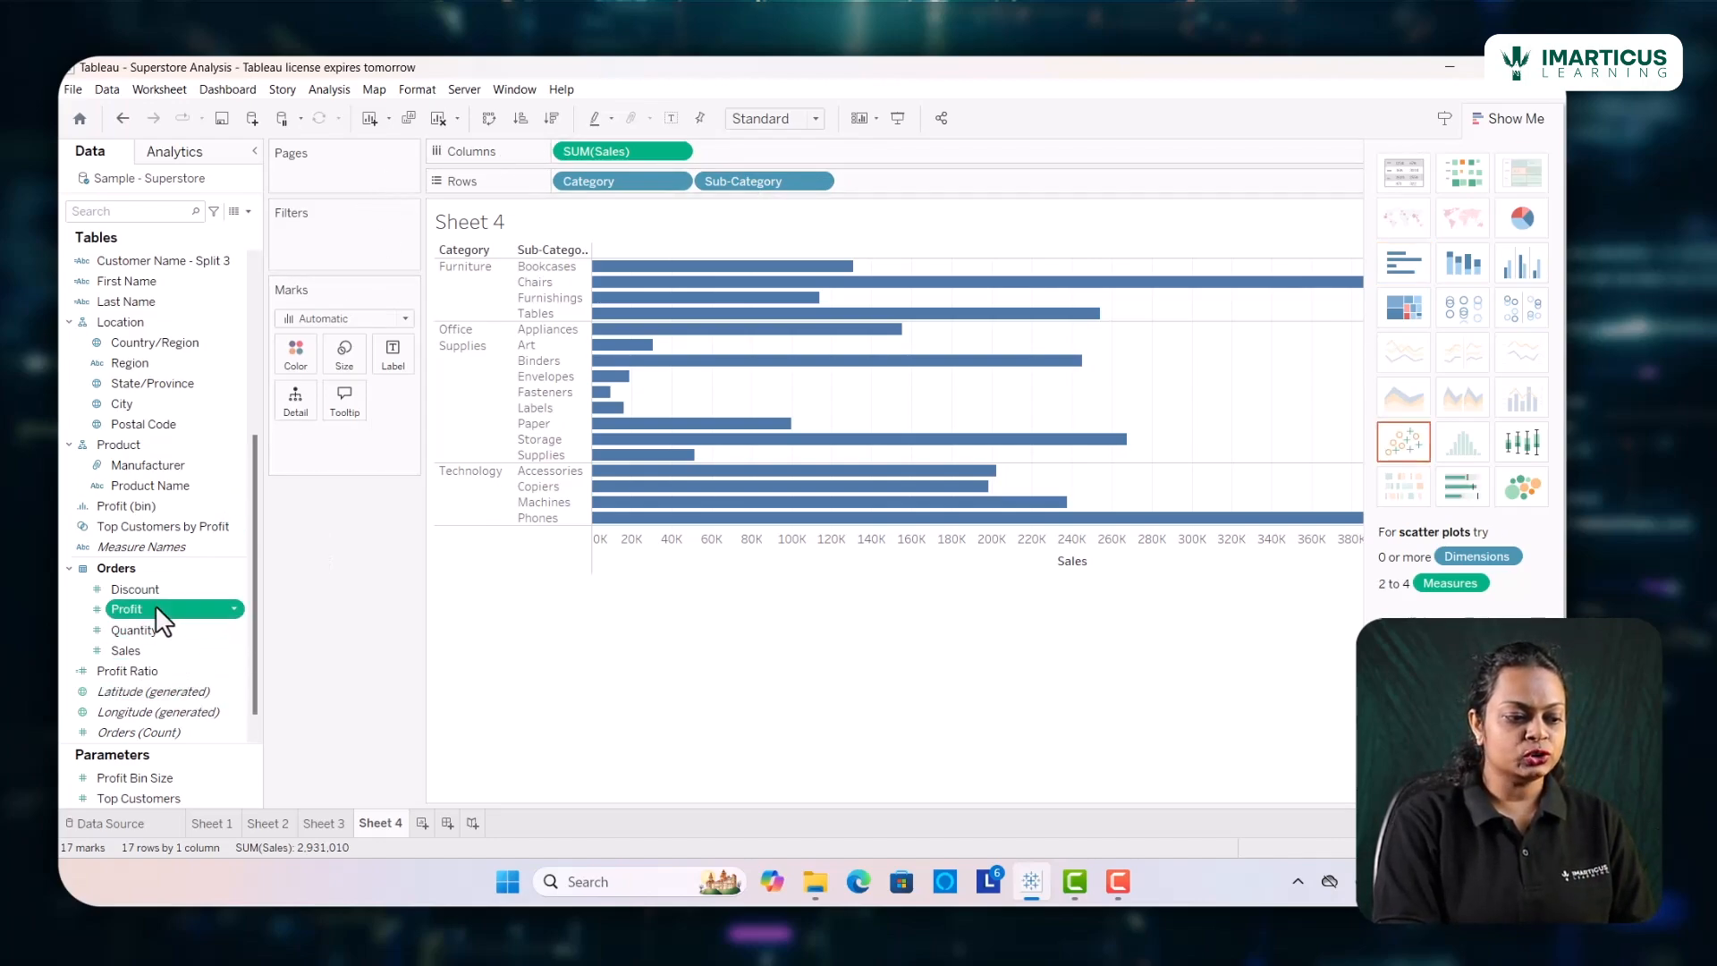
pyautogui.moveTo(154, 605); pyautogui.dragTo(760, 147)
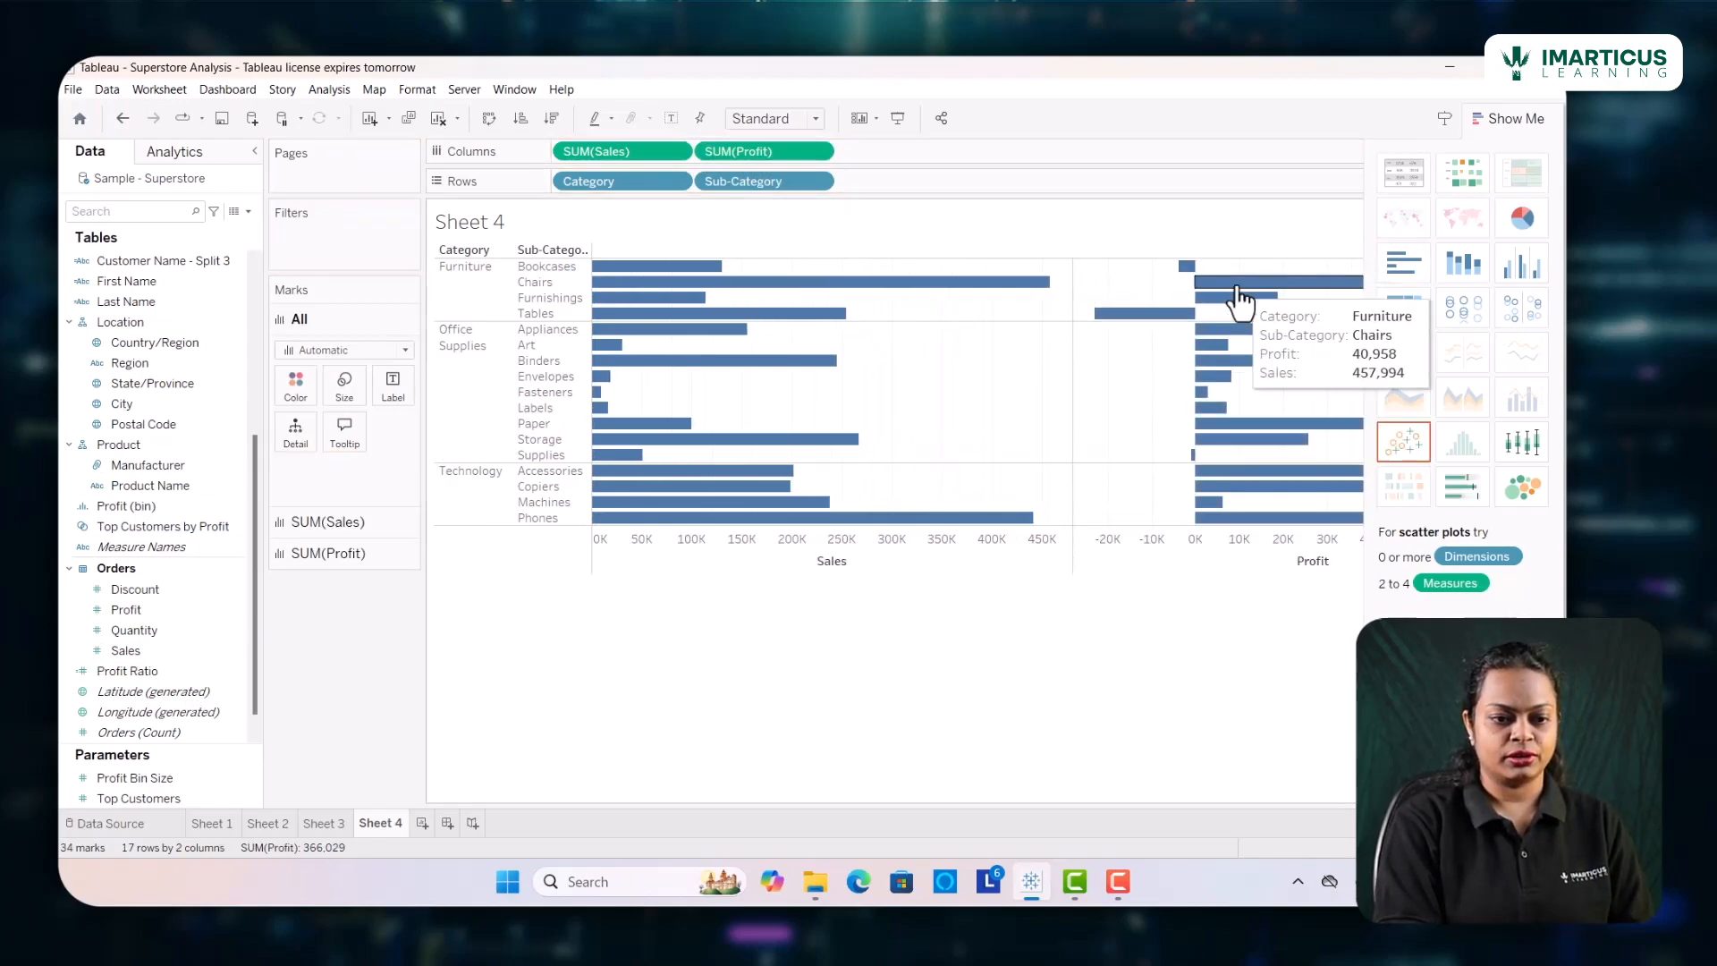
pyautogui.click(1502, 117)
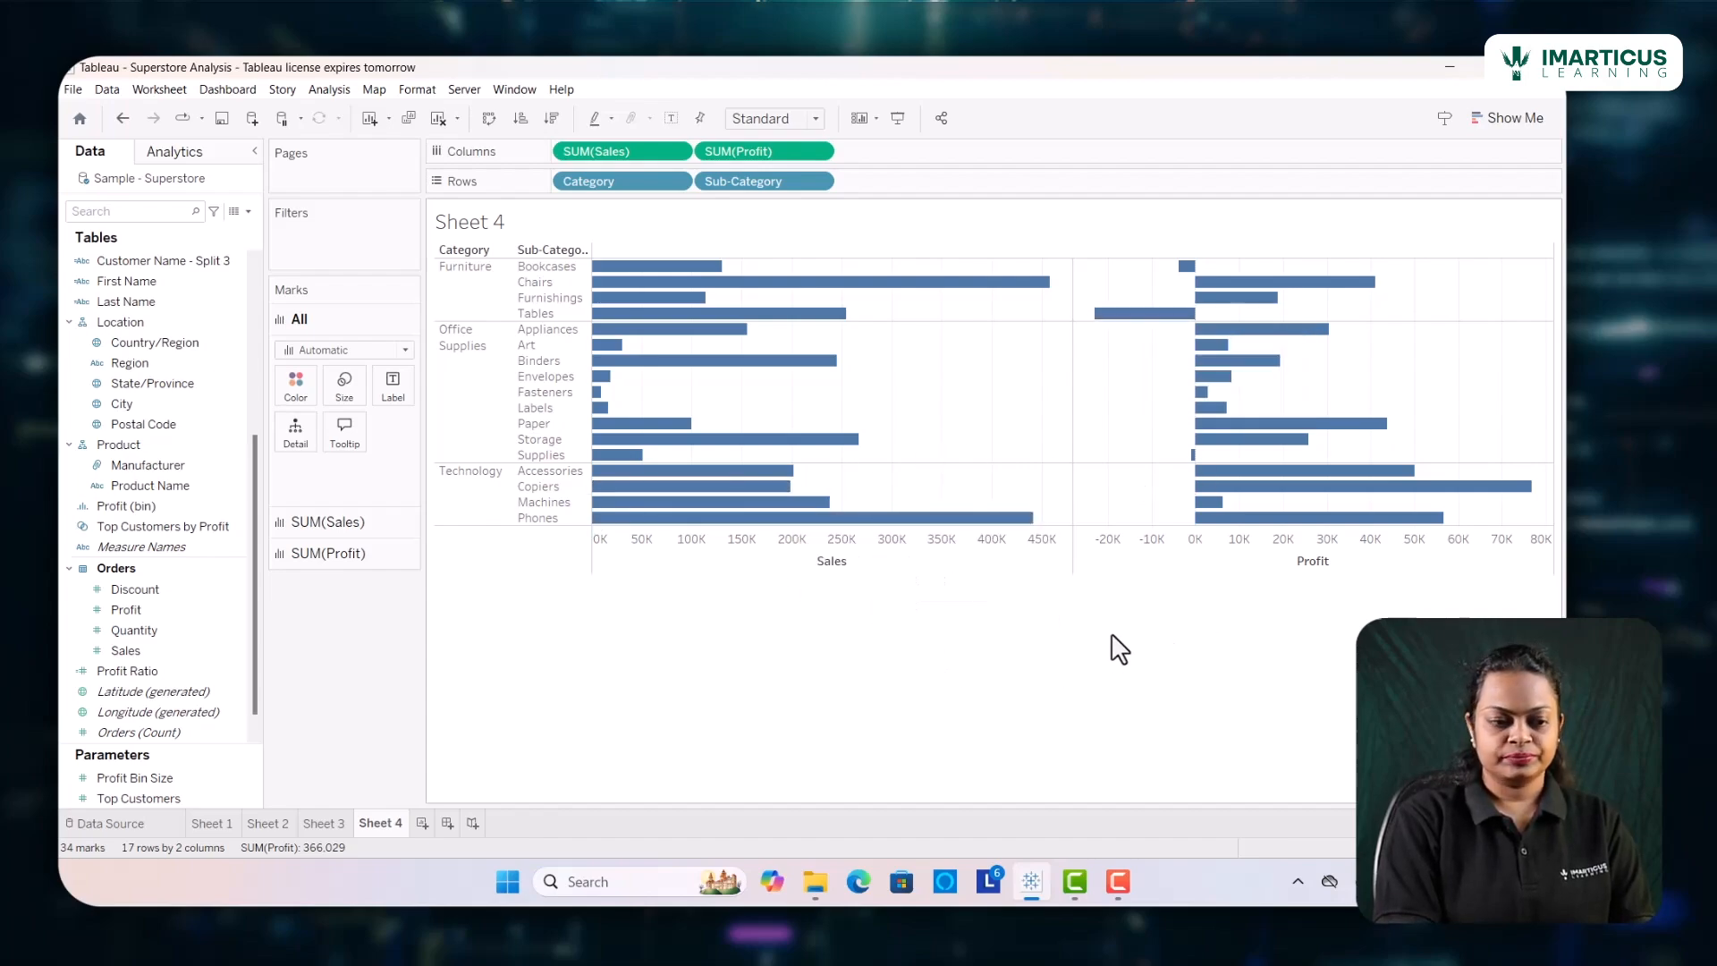
# Try showing mark labels on all Sales and Profit bars together and turn them off again
pyautogui.moveTo(758, 153)
pyautogui.mouseDown()
pyautogui.moveTo(458, 564)
pyautogui.moveTo(360, 665)
pyautogui.moveTo(739, 161)
pyautogui.moveTo(766, 150)
pyautogui.mouseUp()
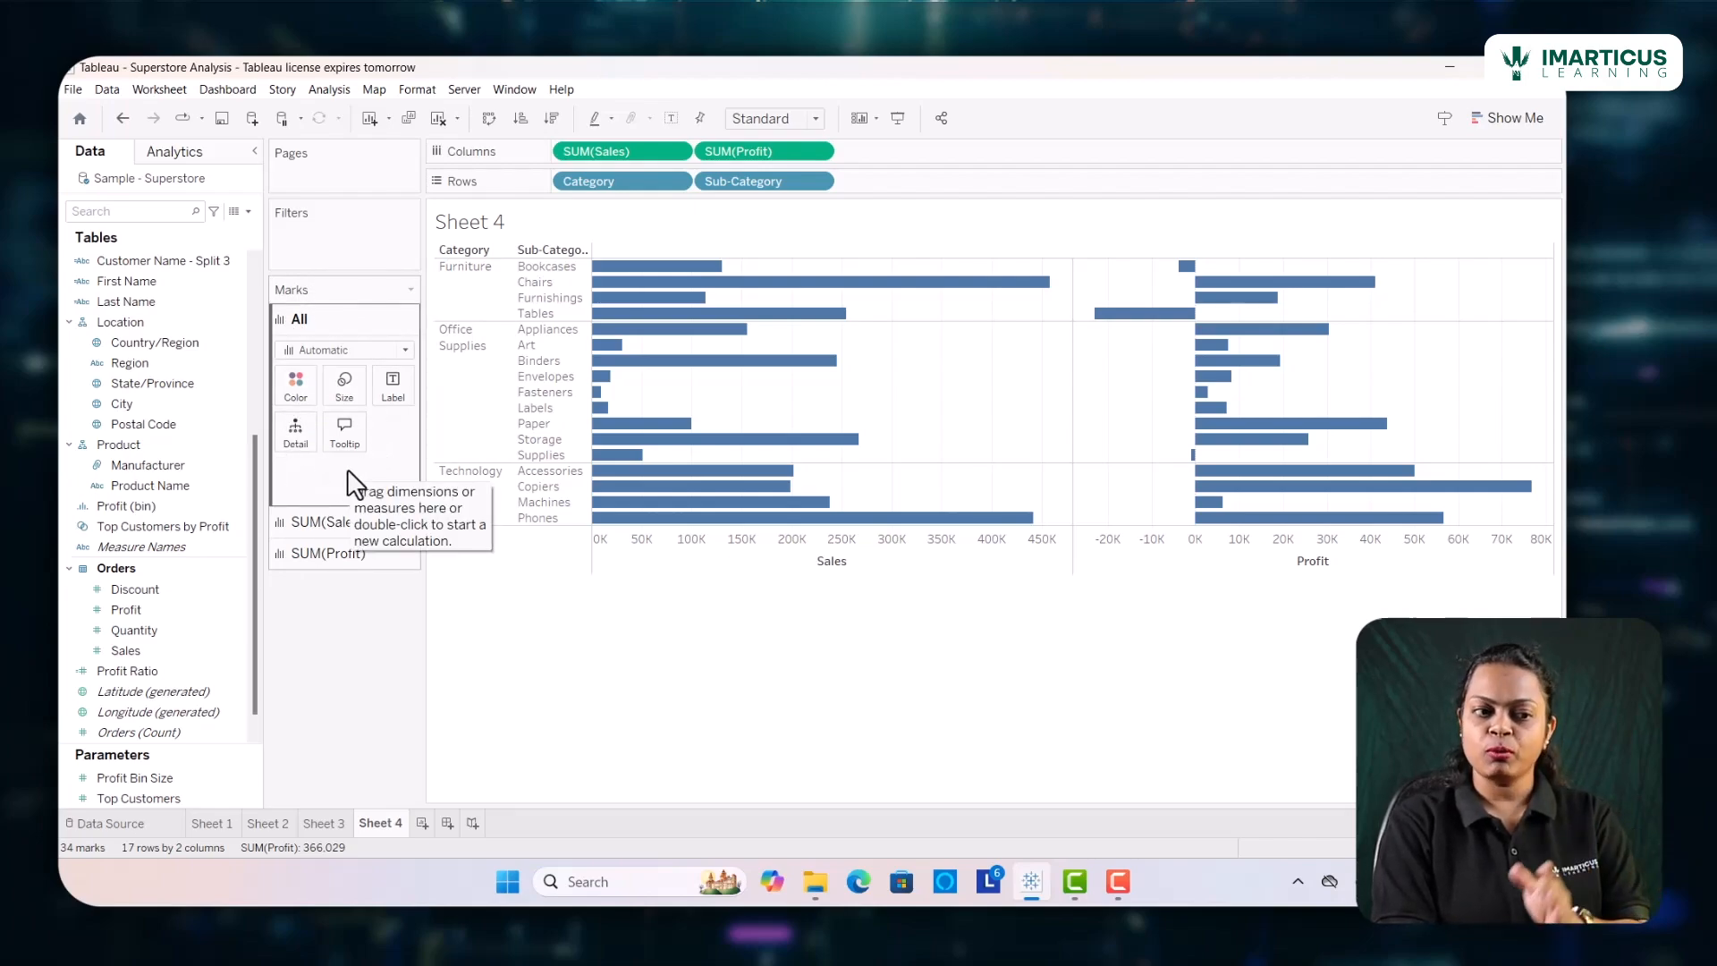
pyautogui.click(386, 398)
pyautogui.click(431, 428)
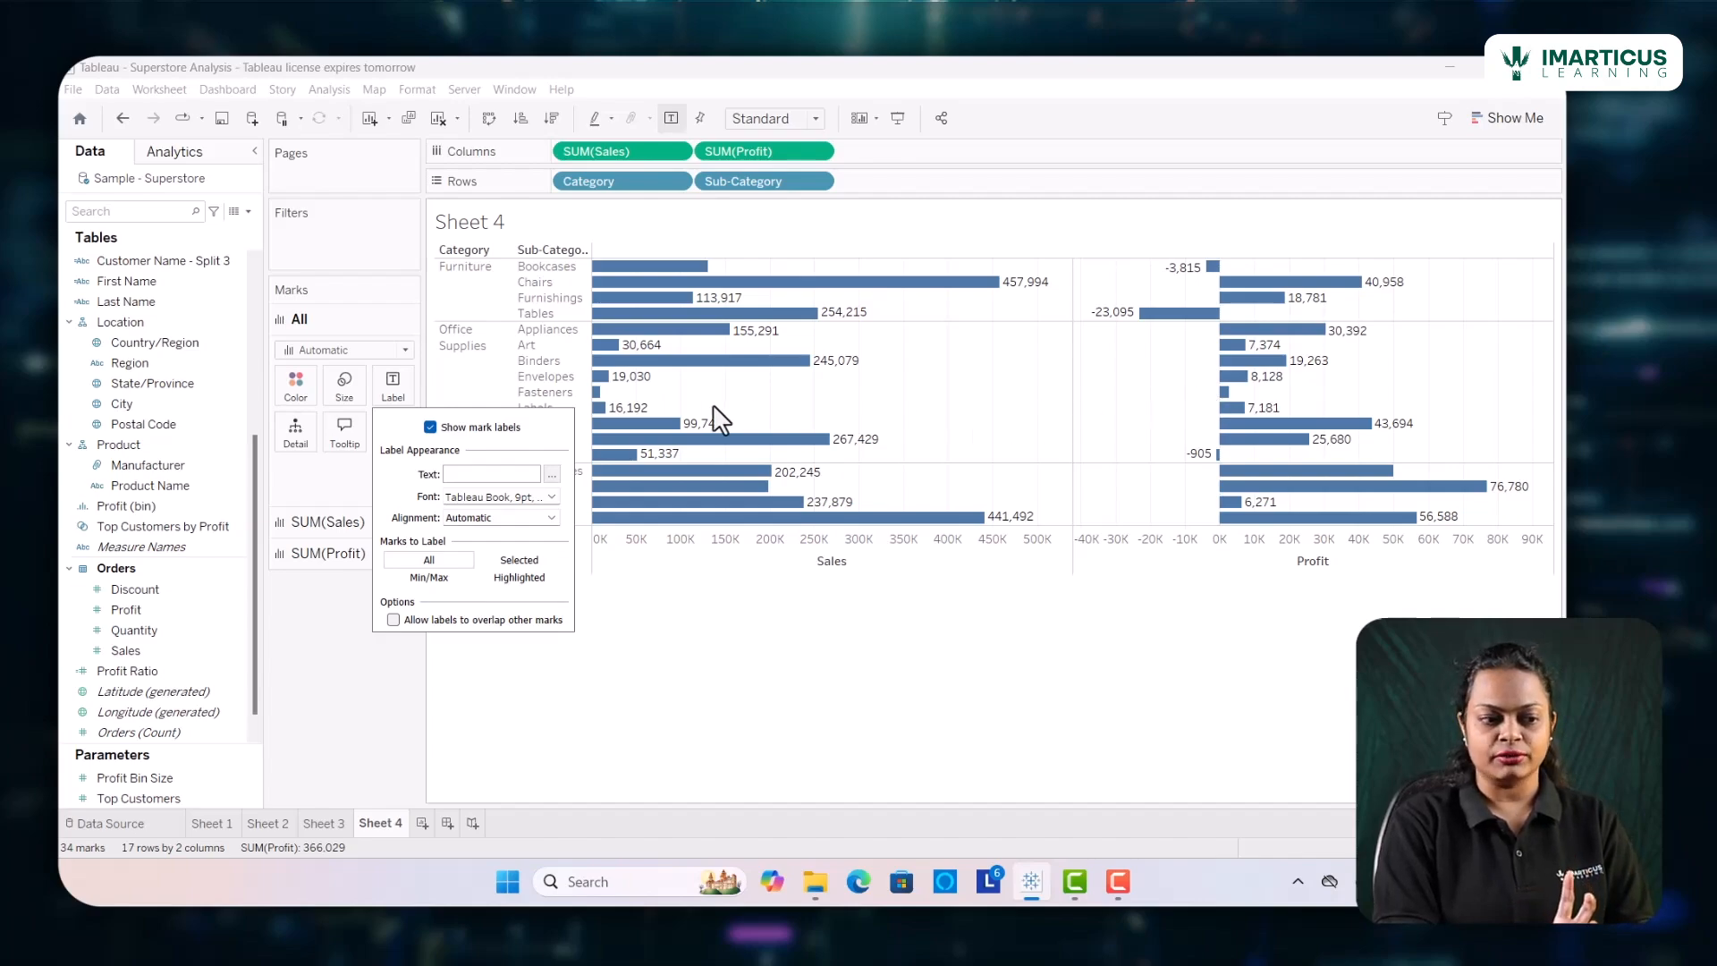
pyautogui.click(430, 428)
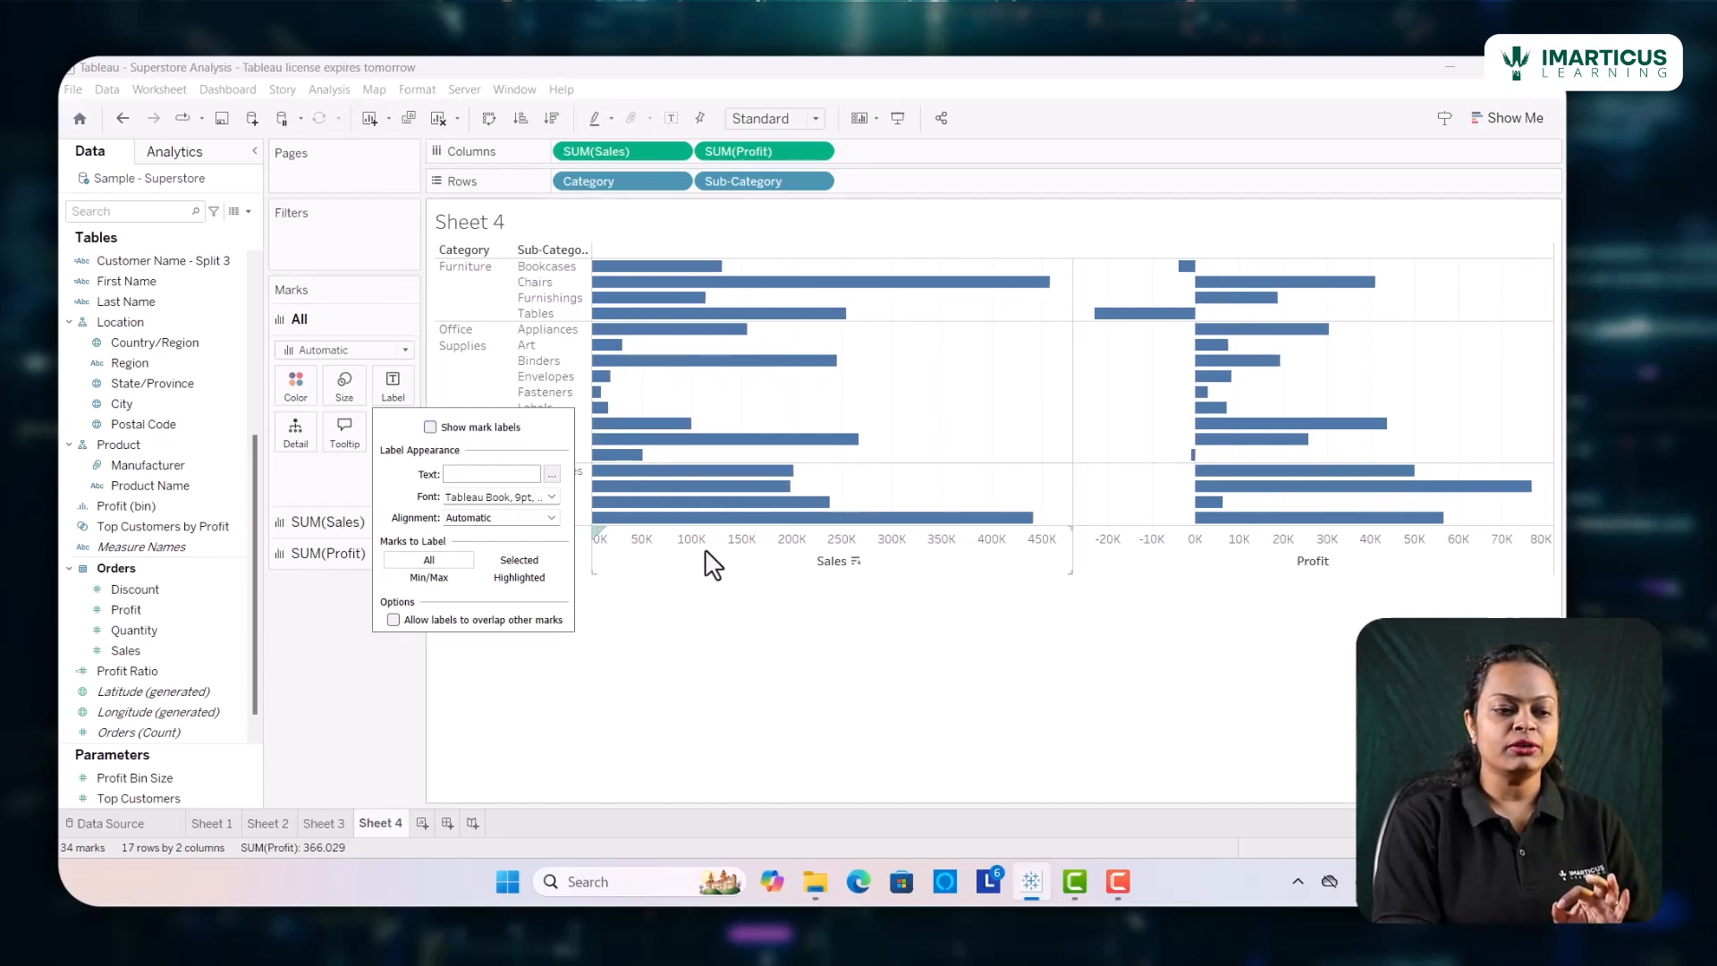
pyautogui.click(316, 604)
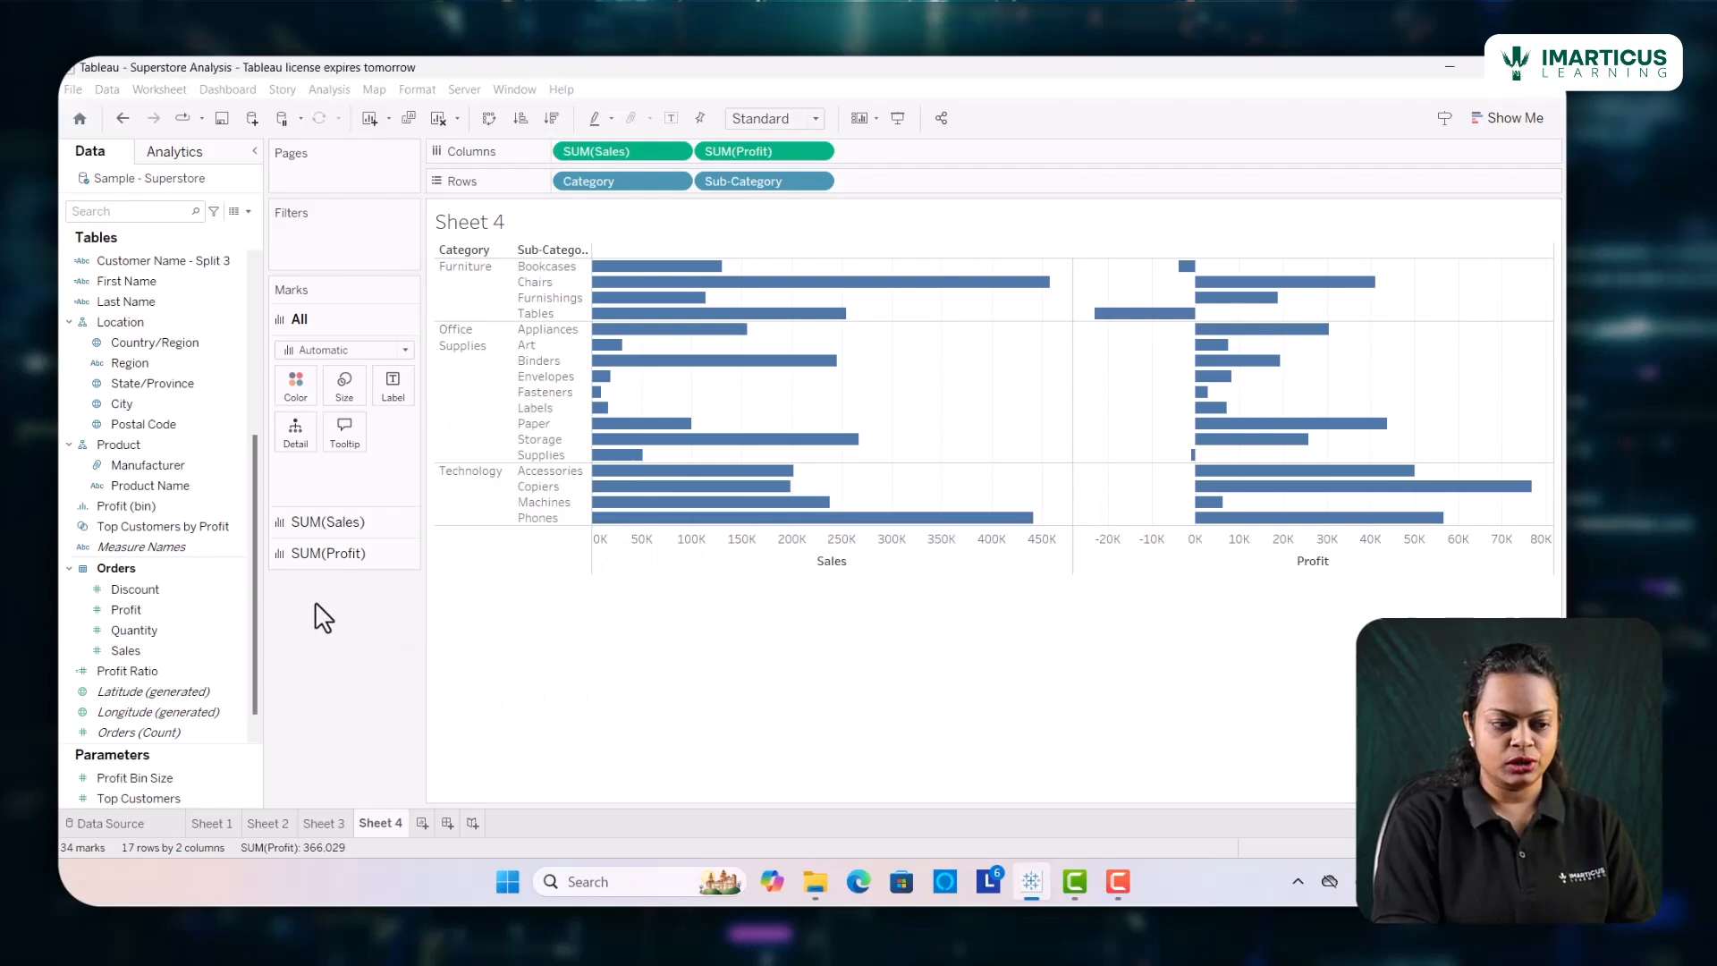
# Show mark labels on the Sales bars only
pyautogui.click(319, 523)
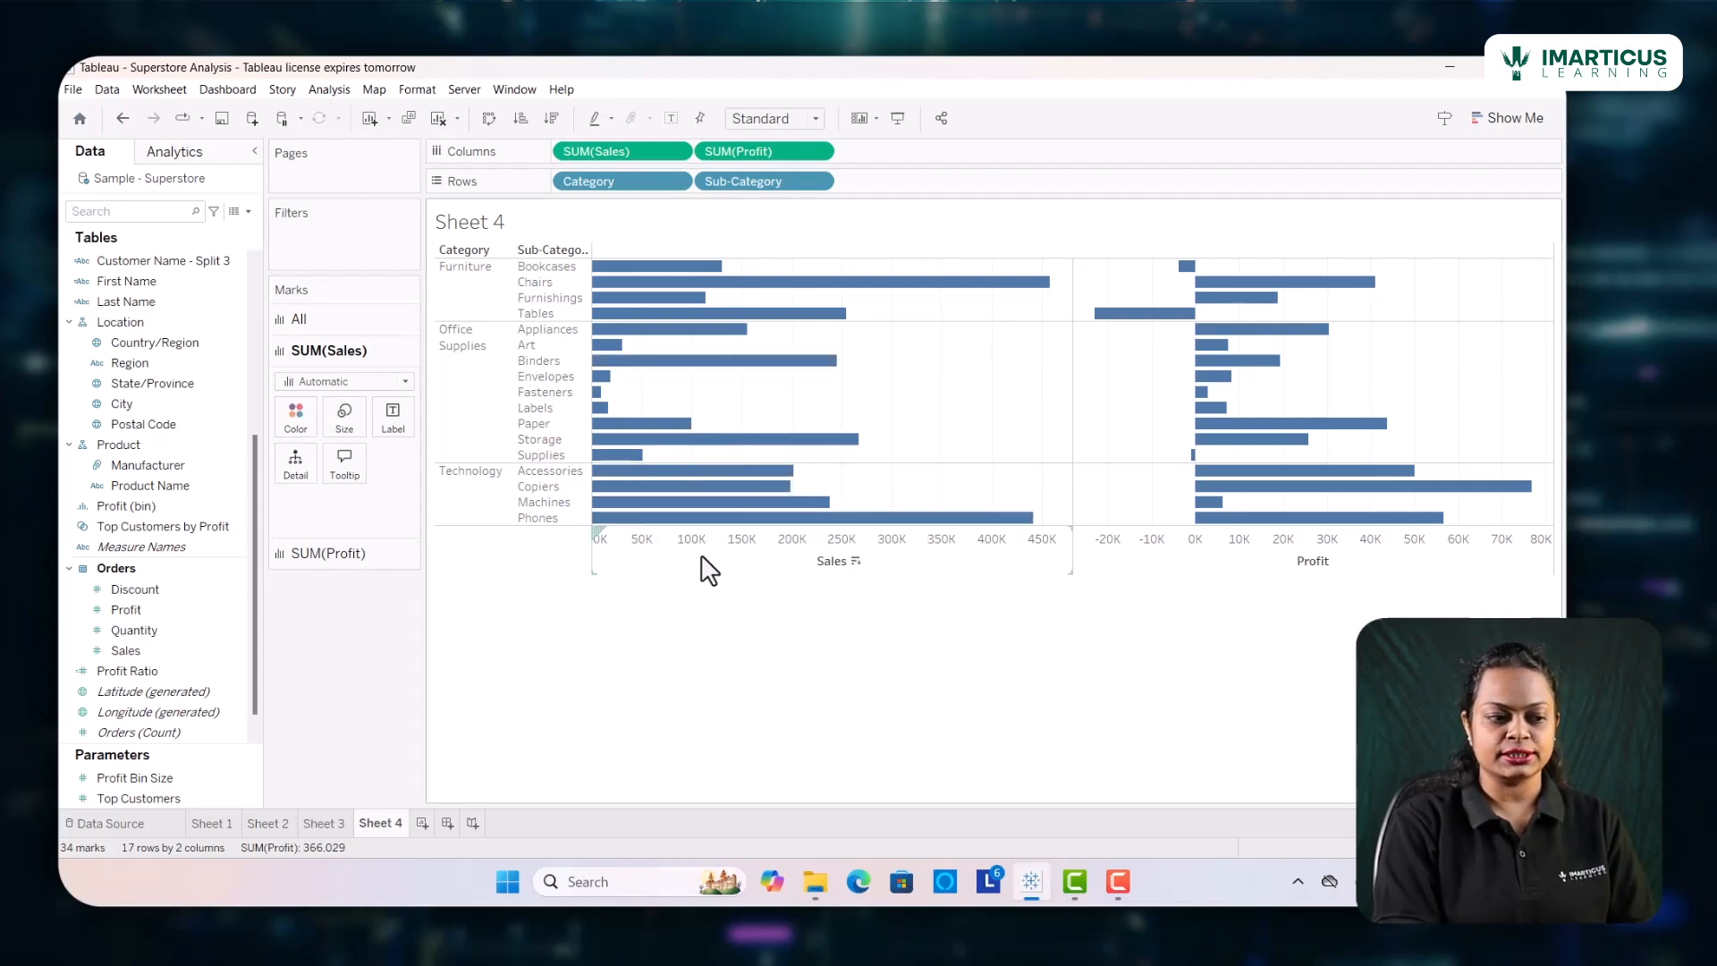
pyautogui.click(391, 419)
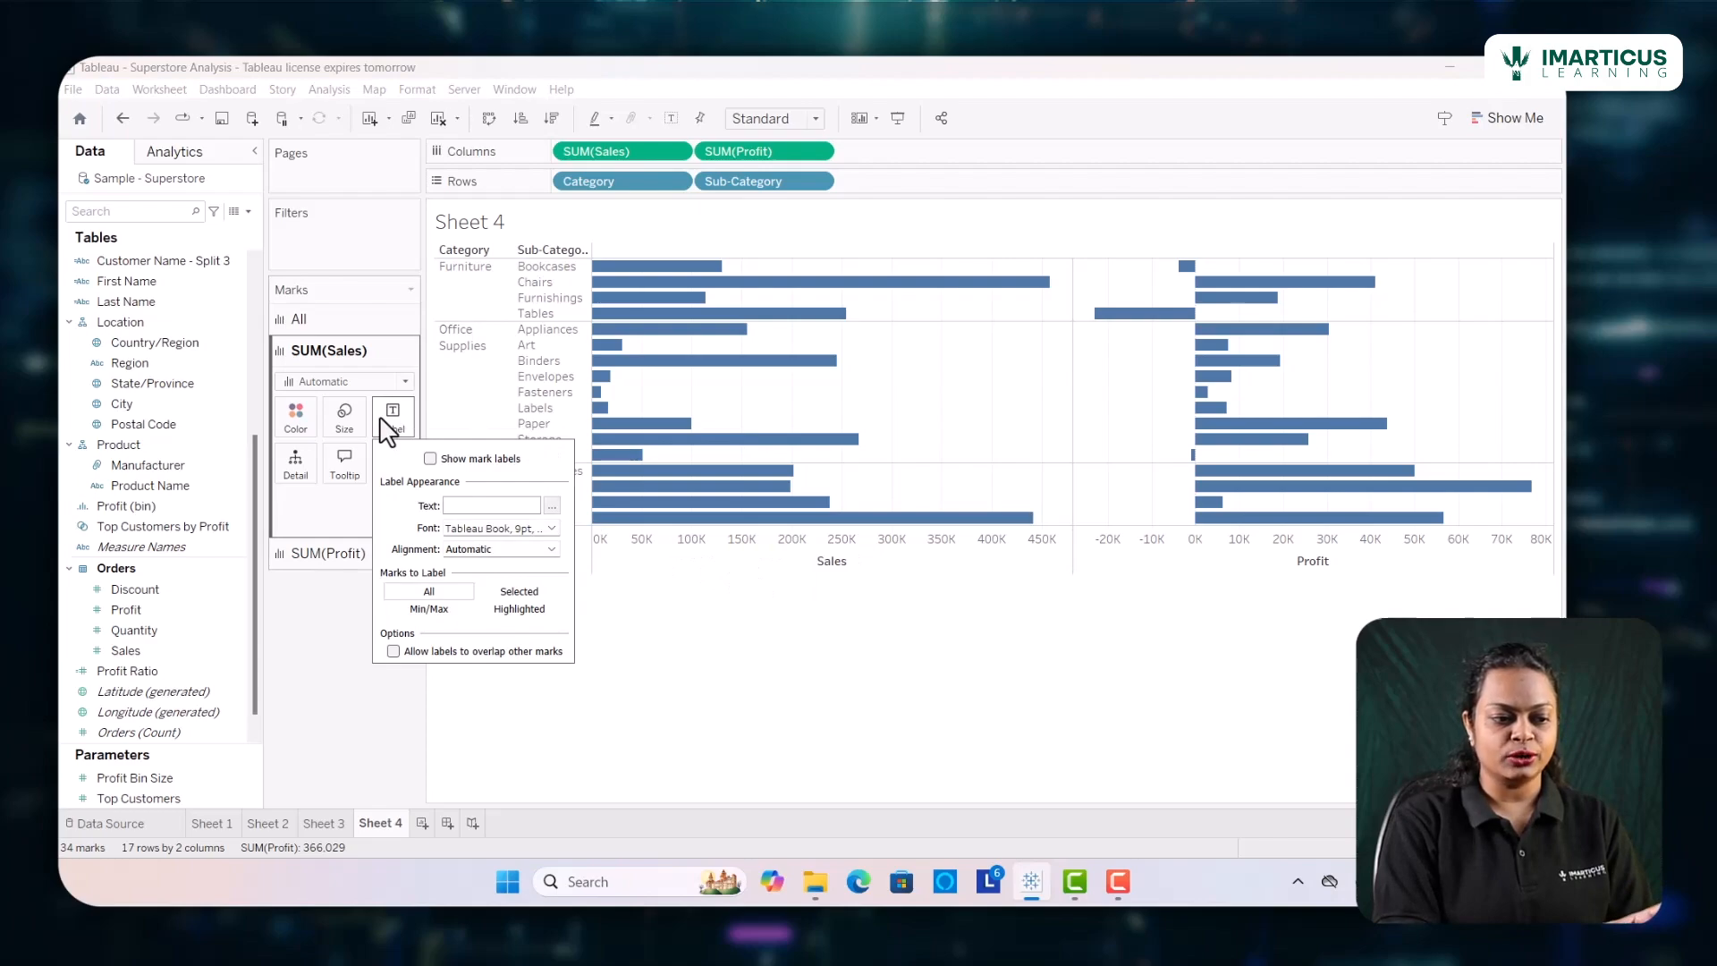
pyautogui.click(430, 458)
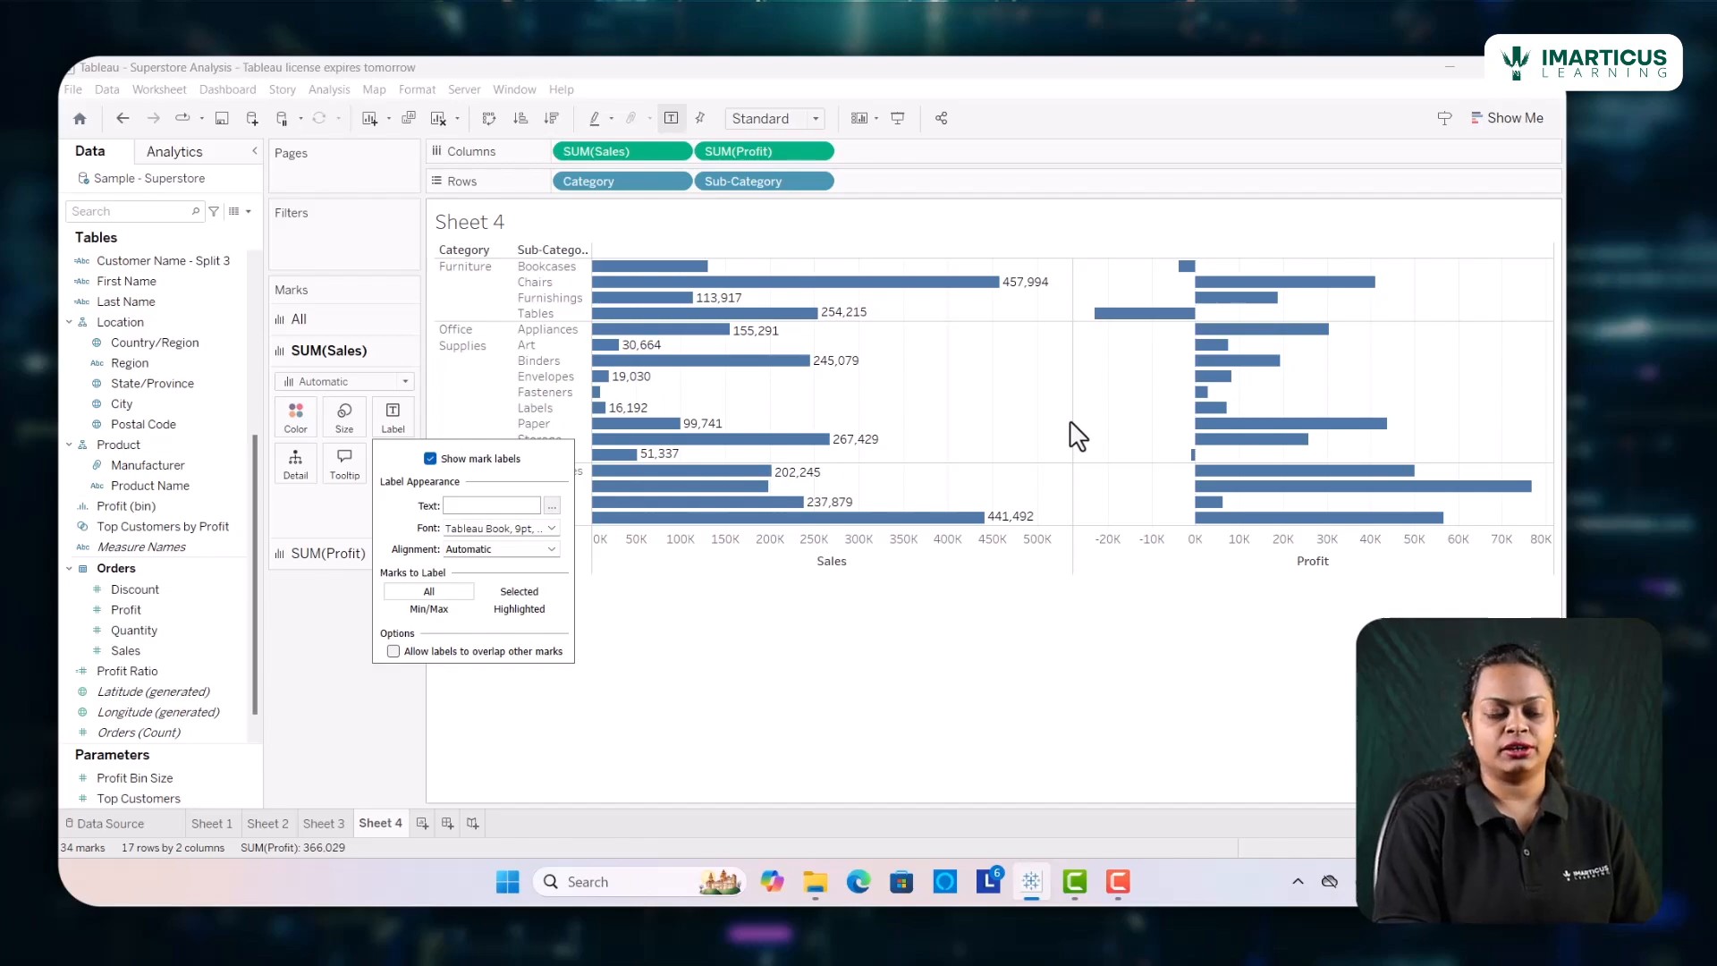
# Color the Sales bars by Category
pyautogui.click(309, 433)
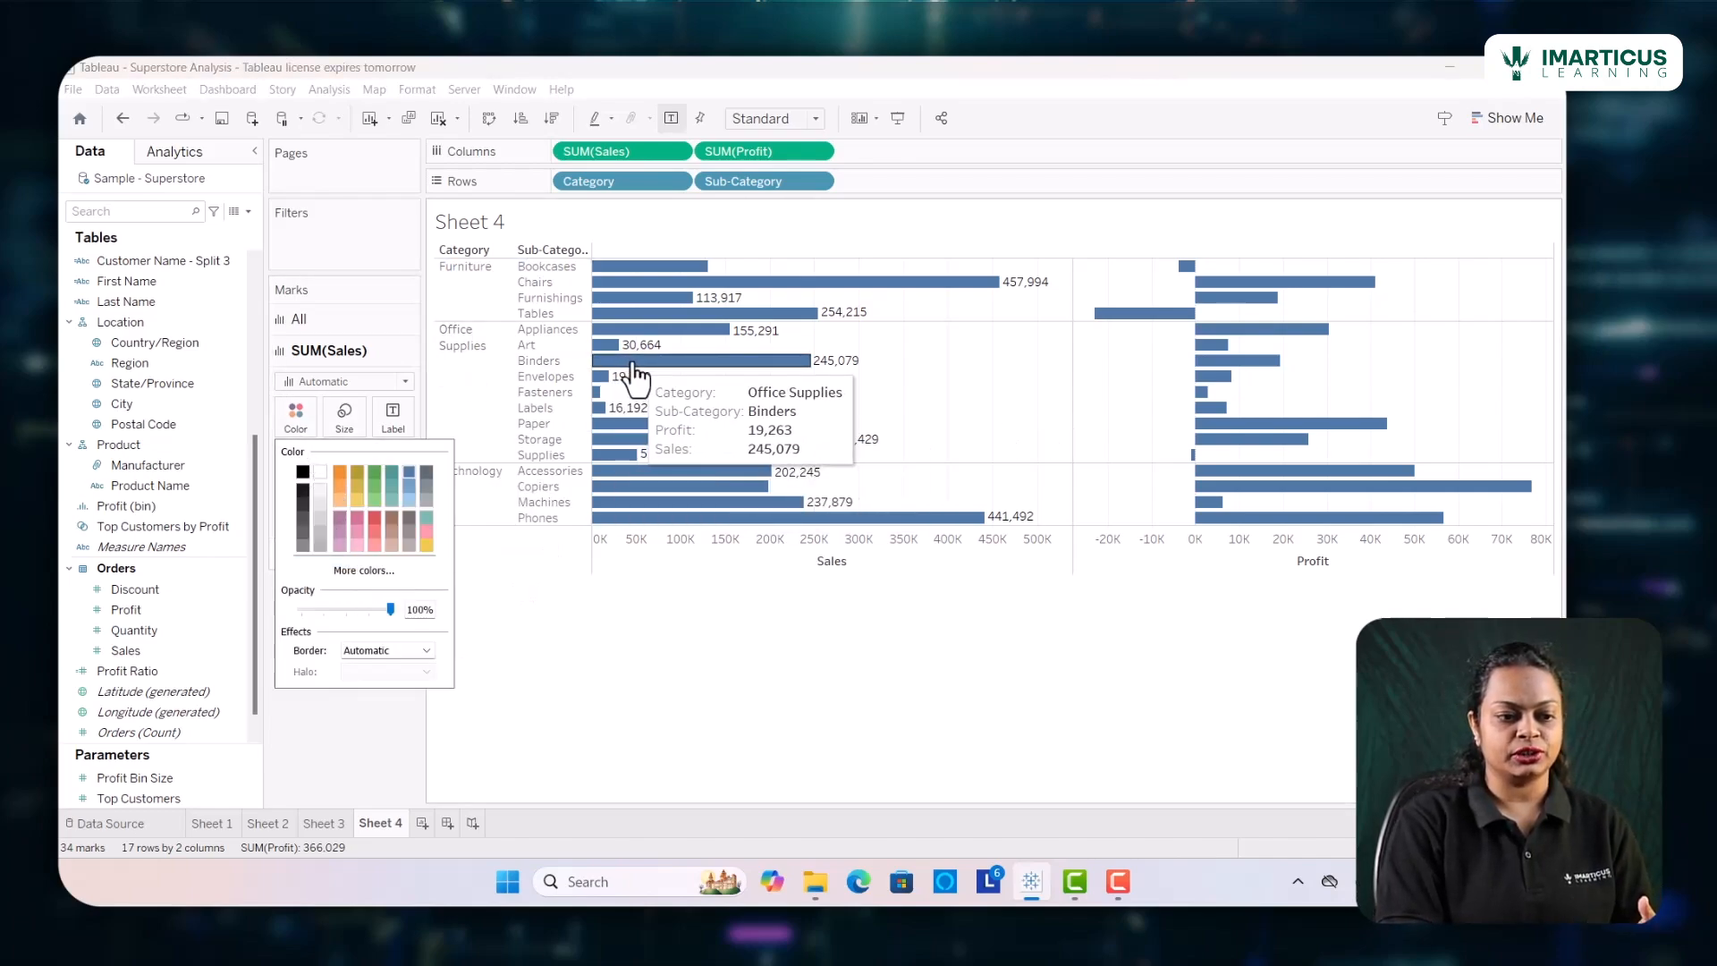
pyautogui.click(331, 738)
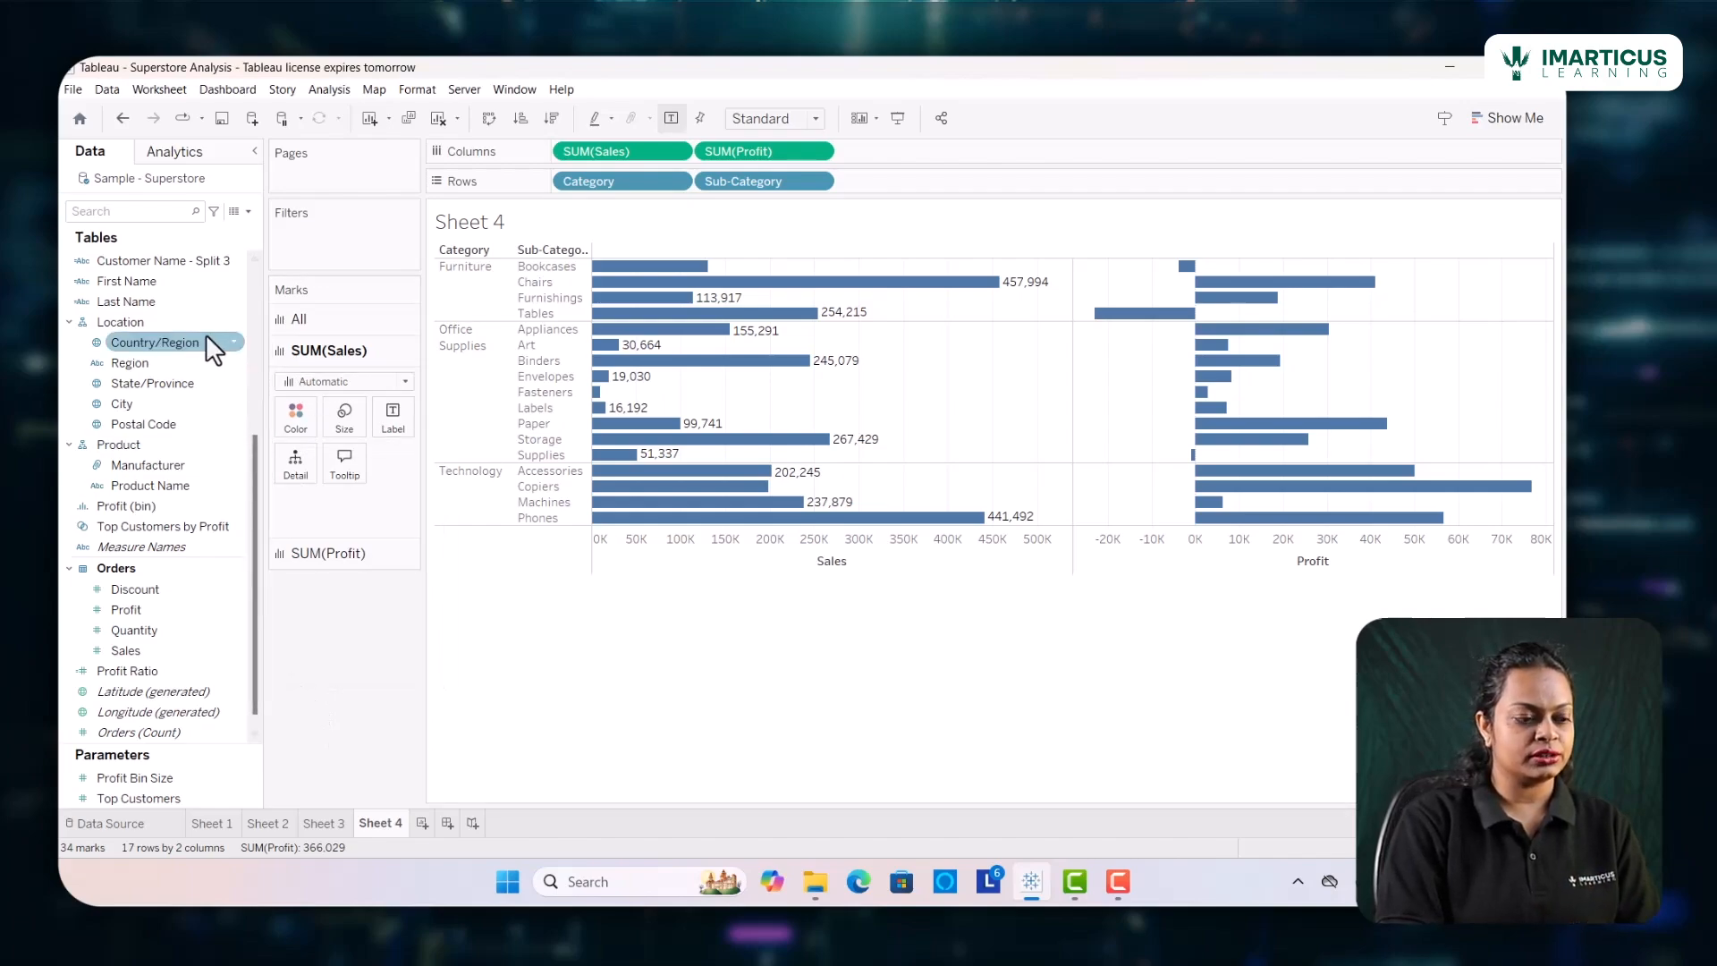
pyautogui.scroll(5, 162, 304)
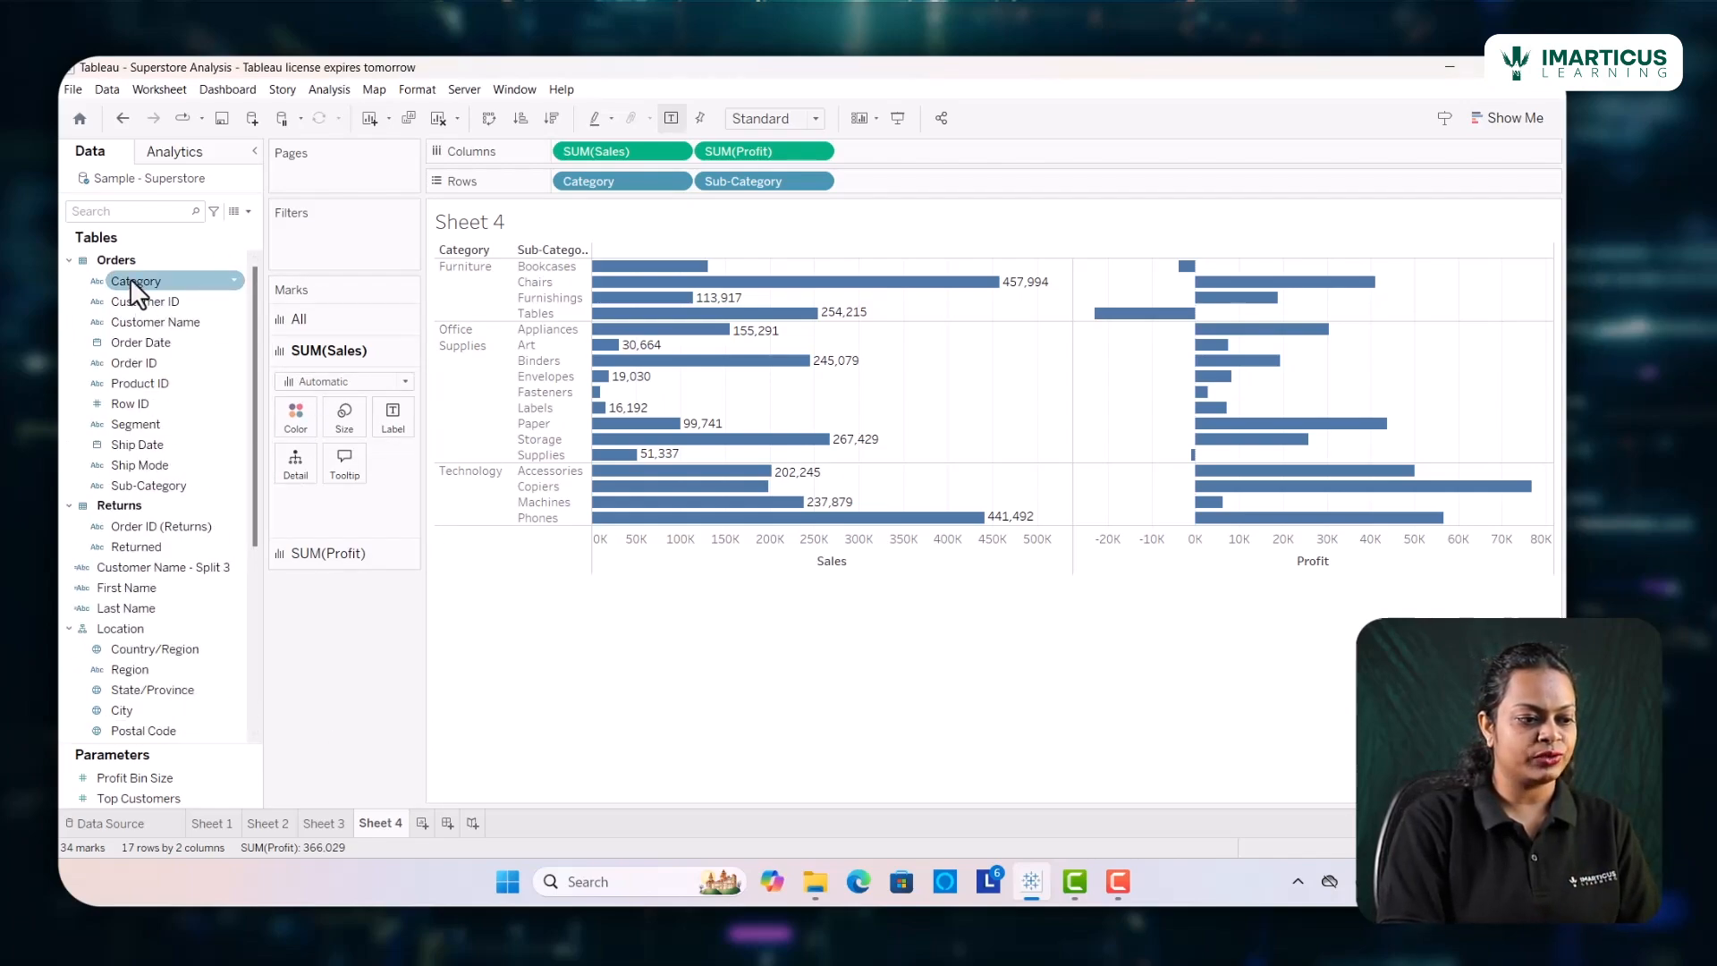
pyautogui.moveTo(132, 281); pyautogui.dragTo(298, 417)
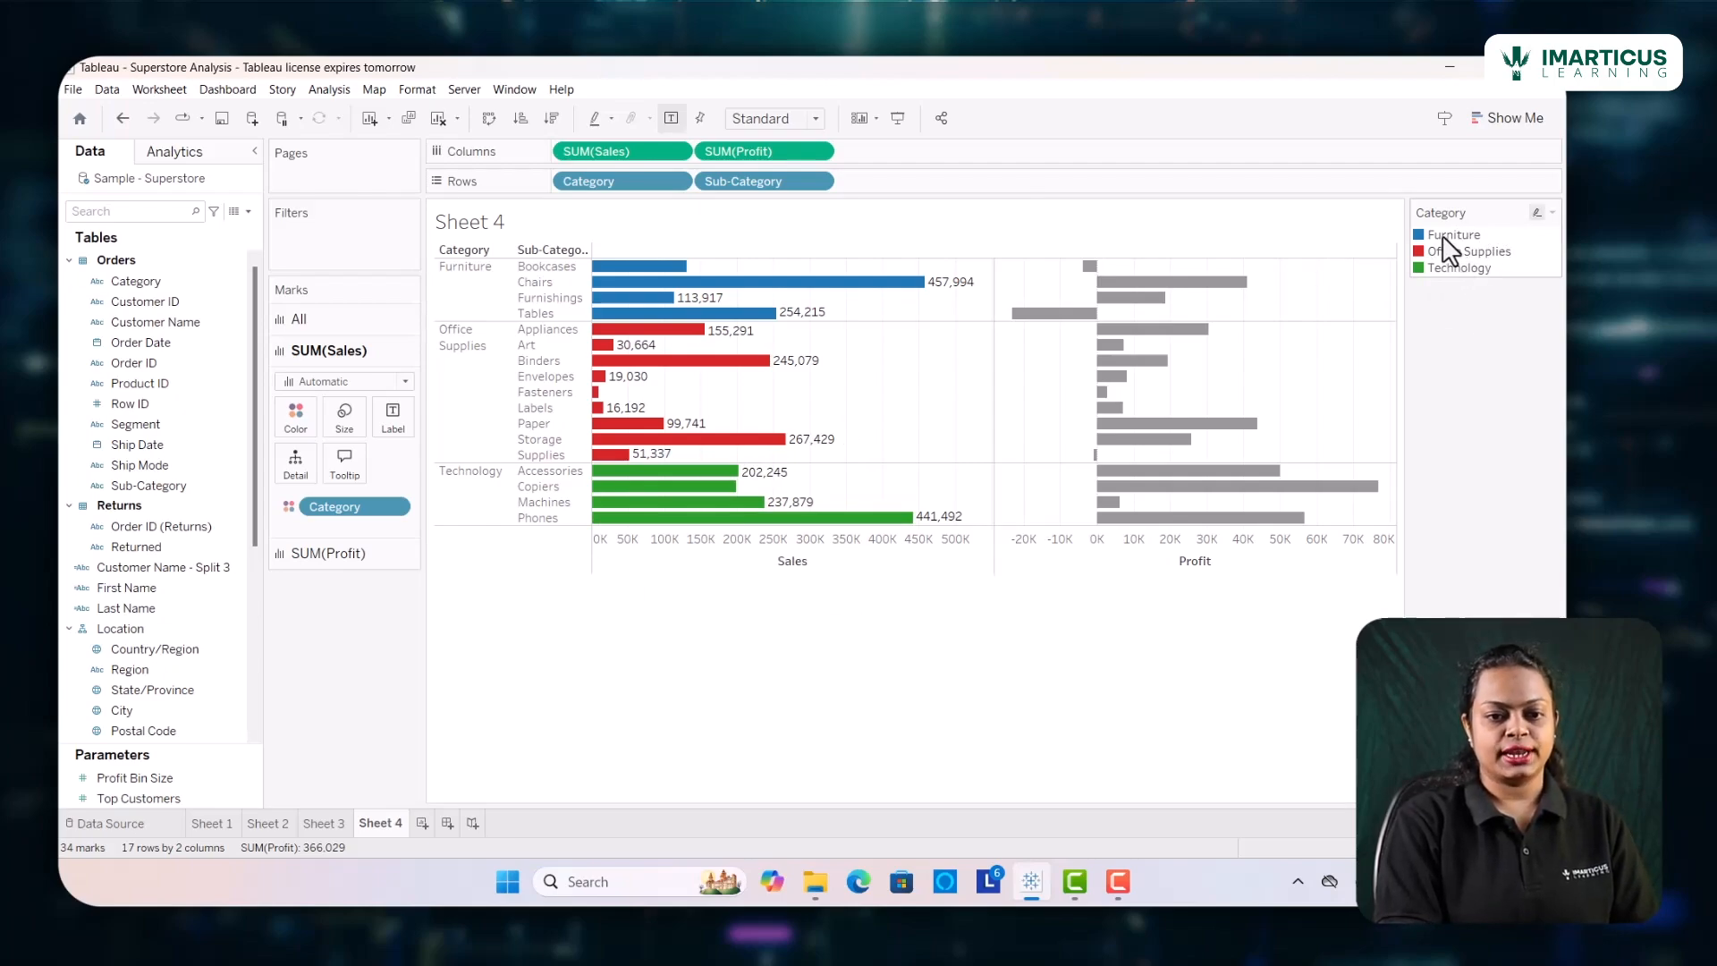
pyautogui.moveTo(799, 315)
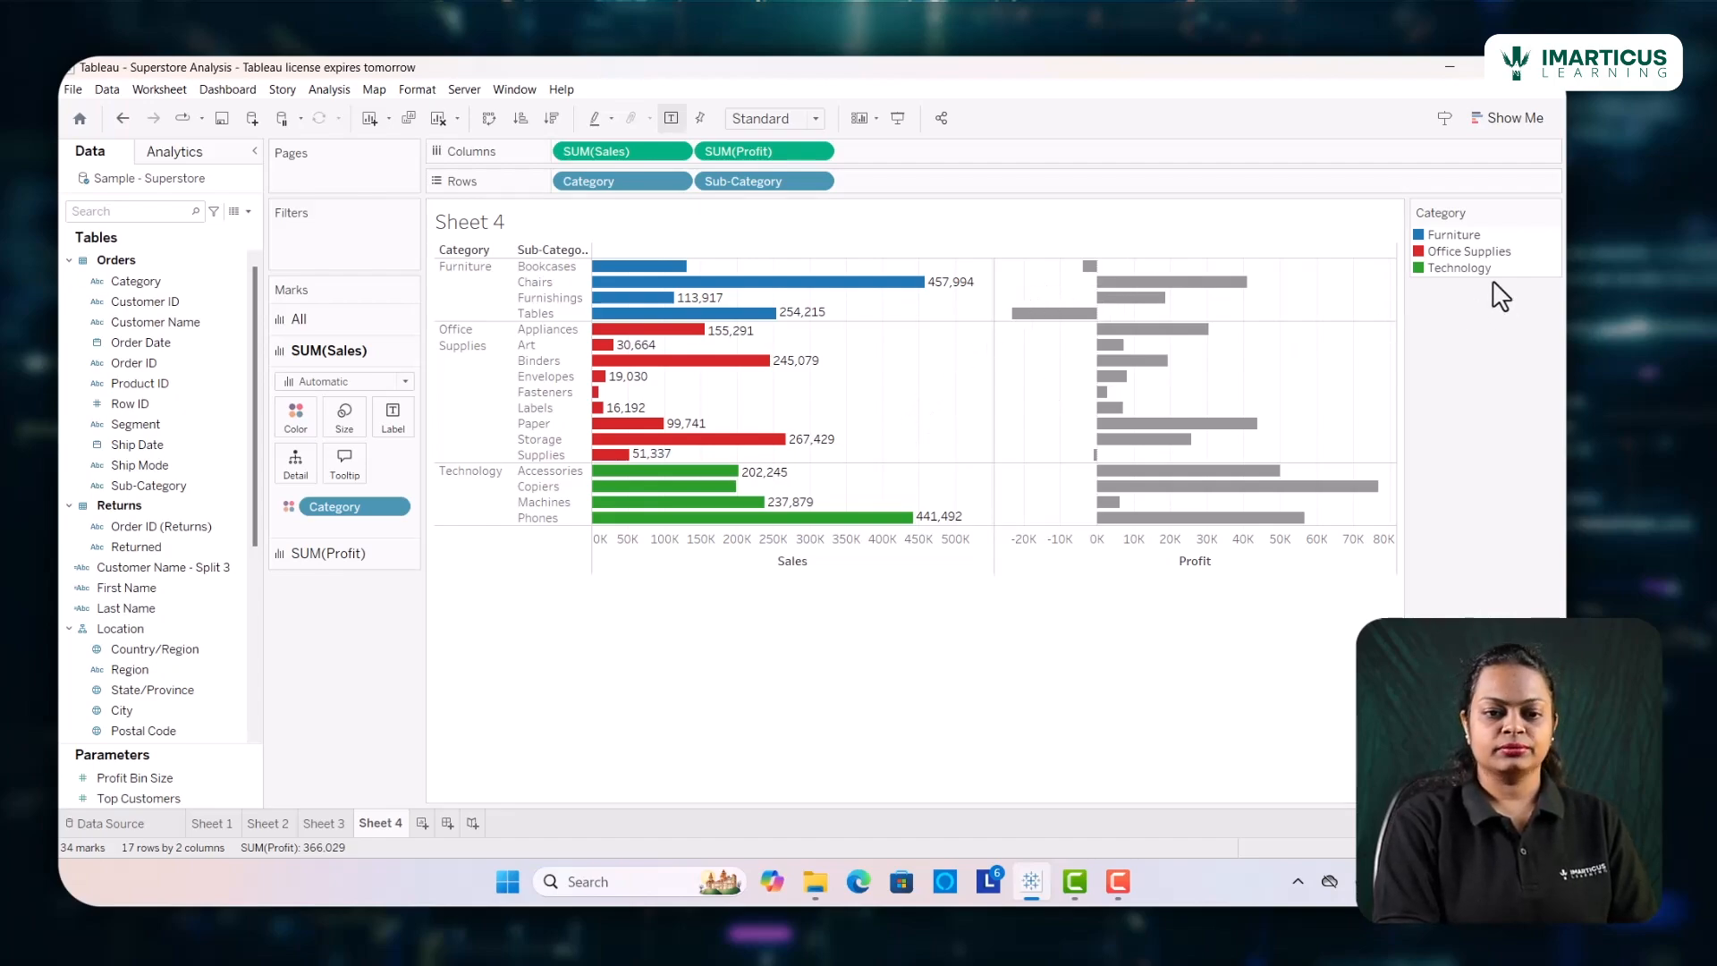
pyautogui.moveTo(922, 526)
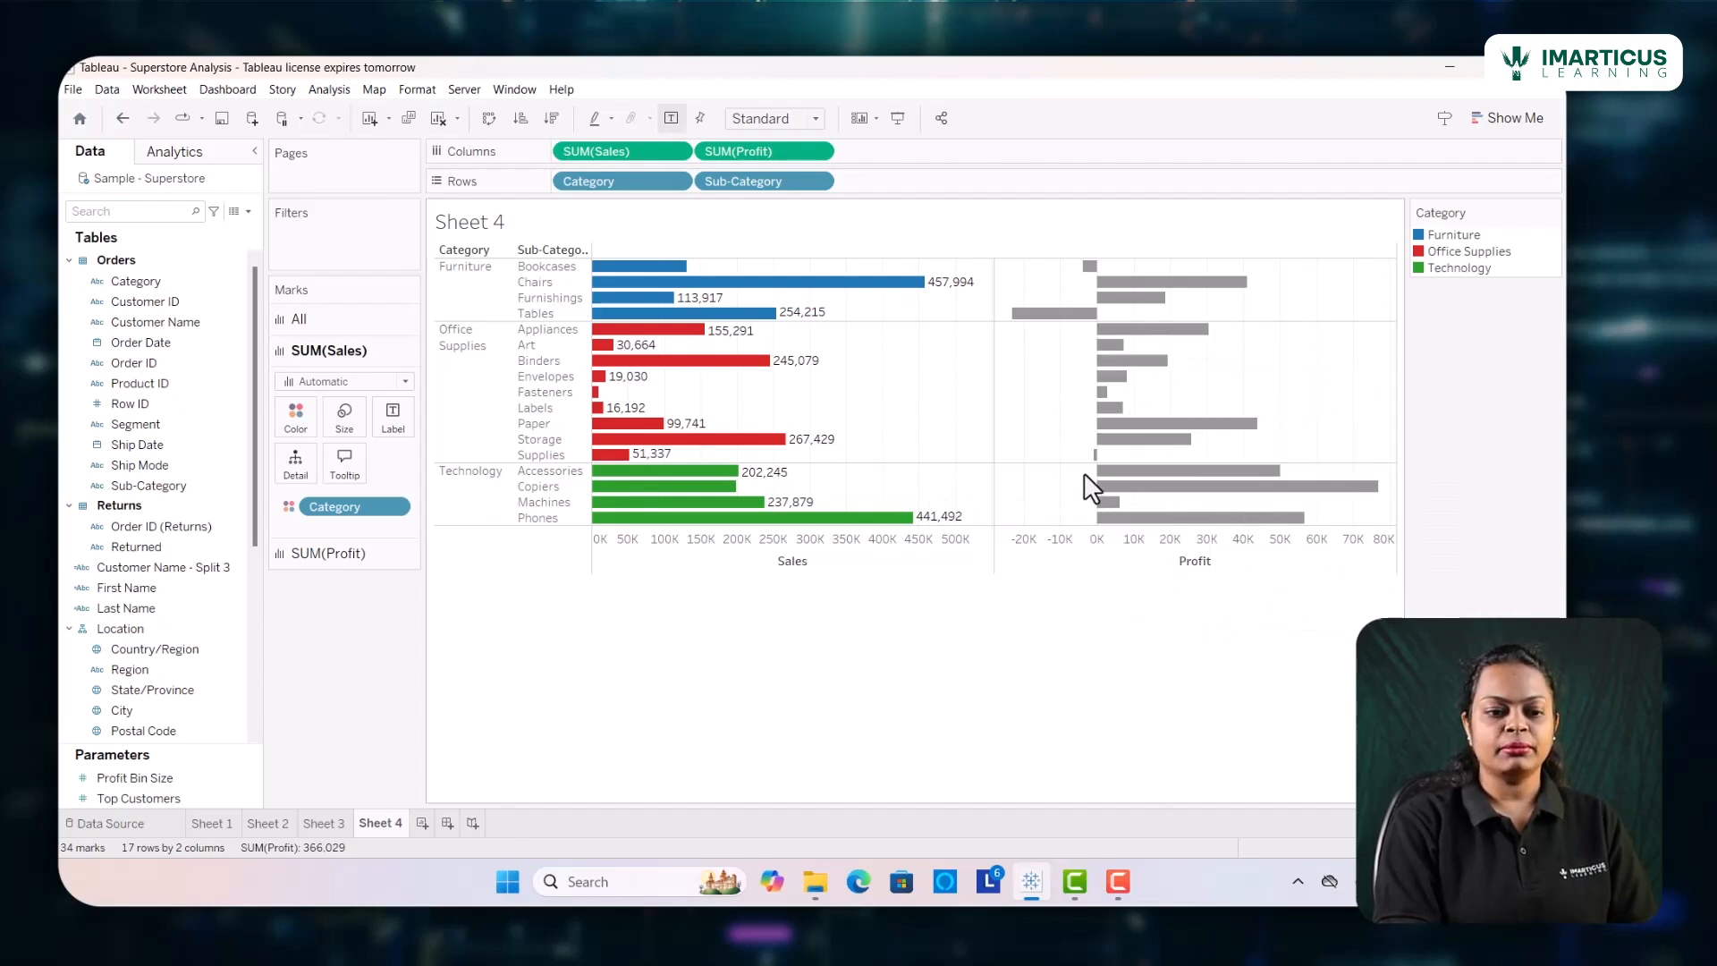
# Color the Profit bars by the Profit measure, leaving the Sales bars' coloring as it is
pyautogui.click(307, 553)
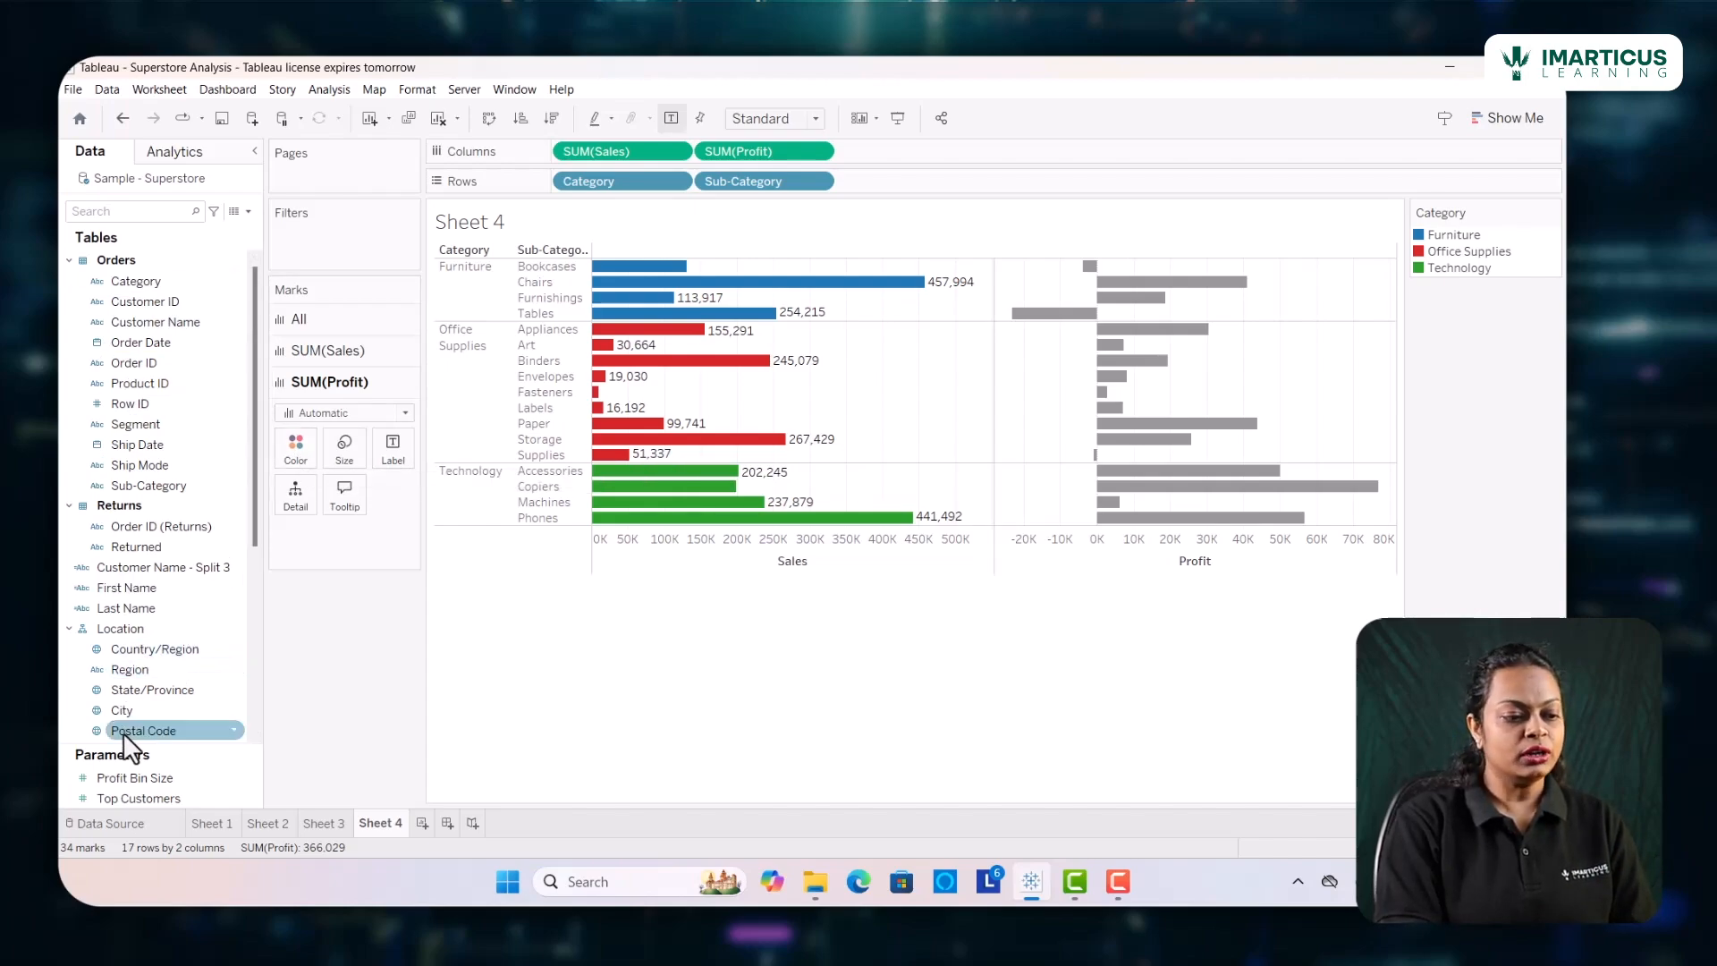
pyautogui.scroll(-3, 129, 721)
pyautogui.scroll(-3, 136, 680)
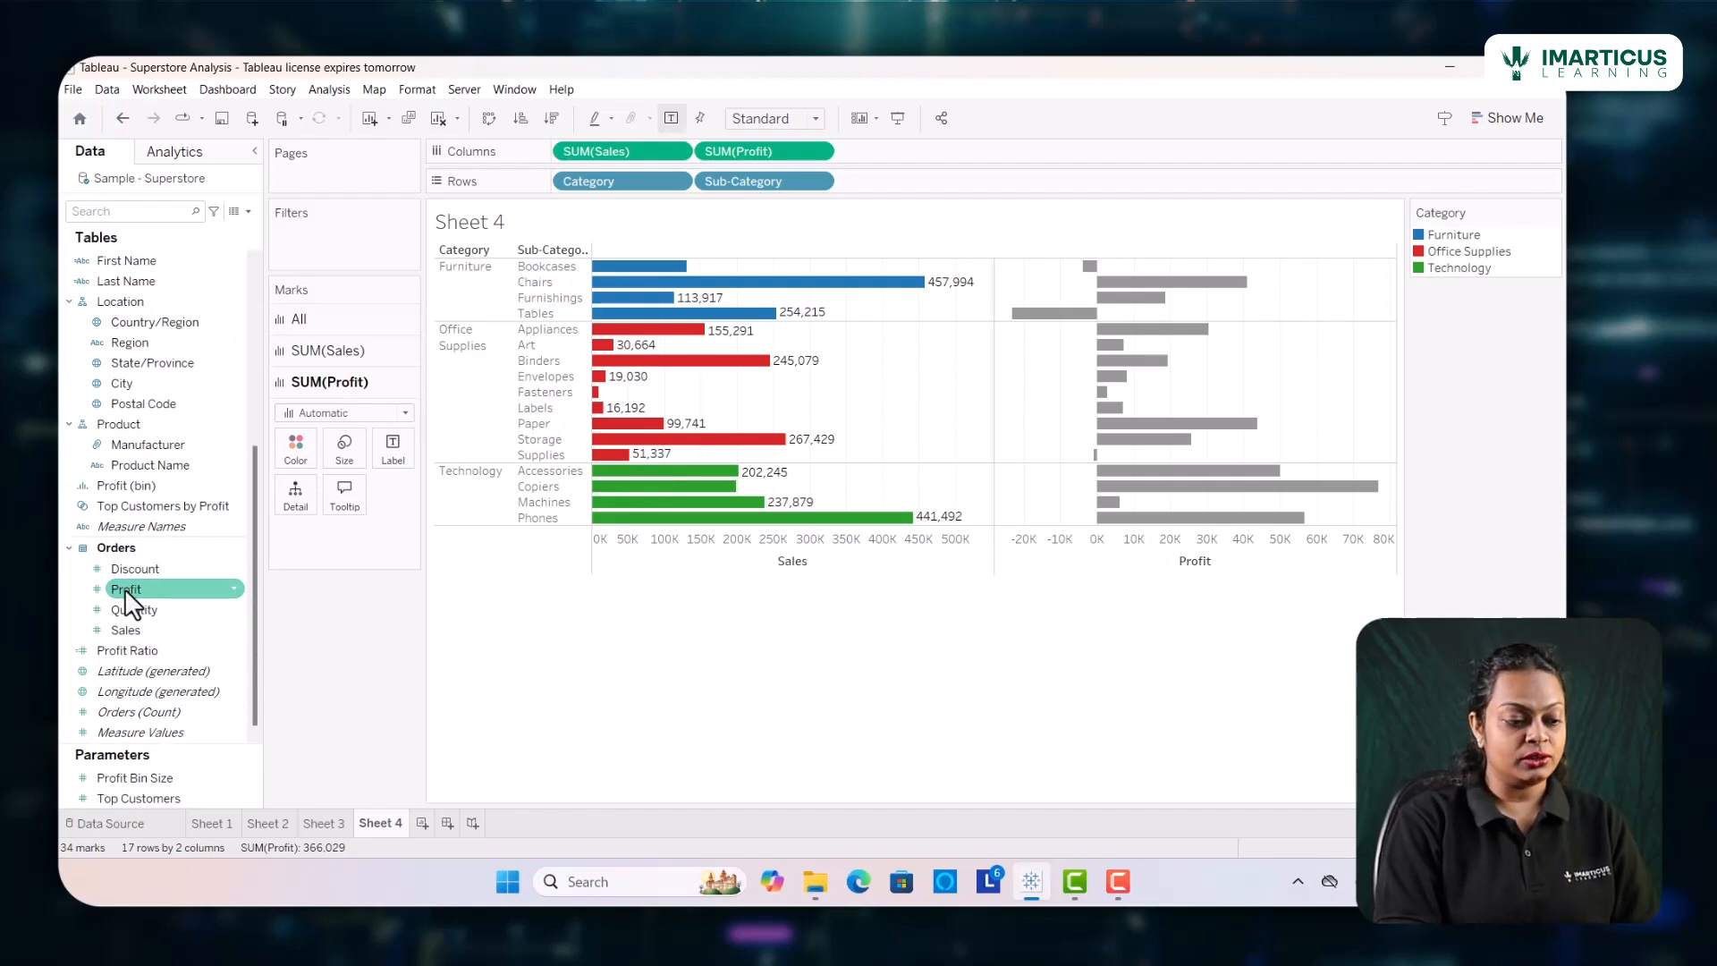
pyautogui.moveTo(126, 588); pyautogui.dragTo(286, 449)
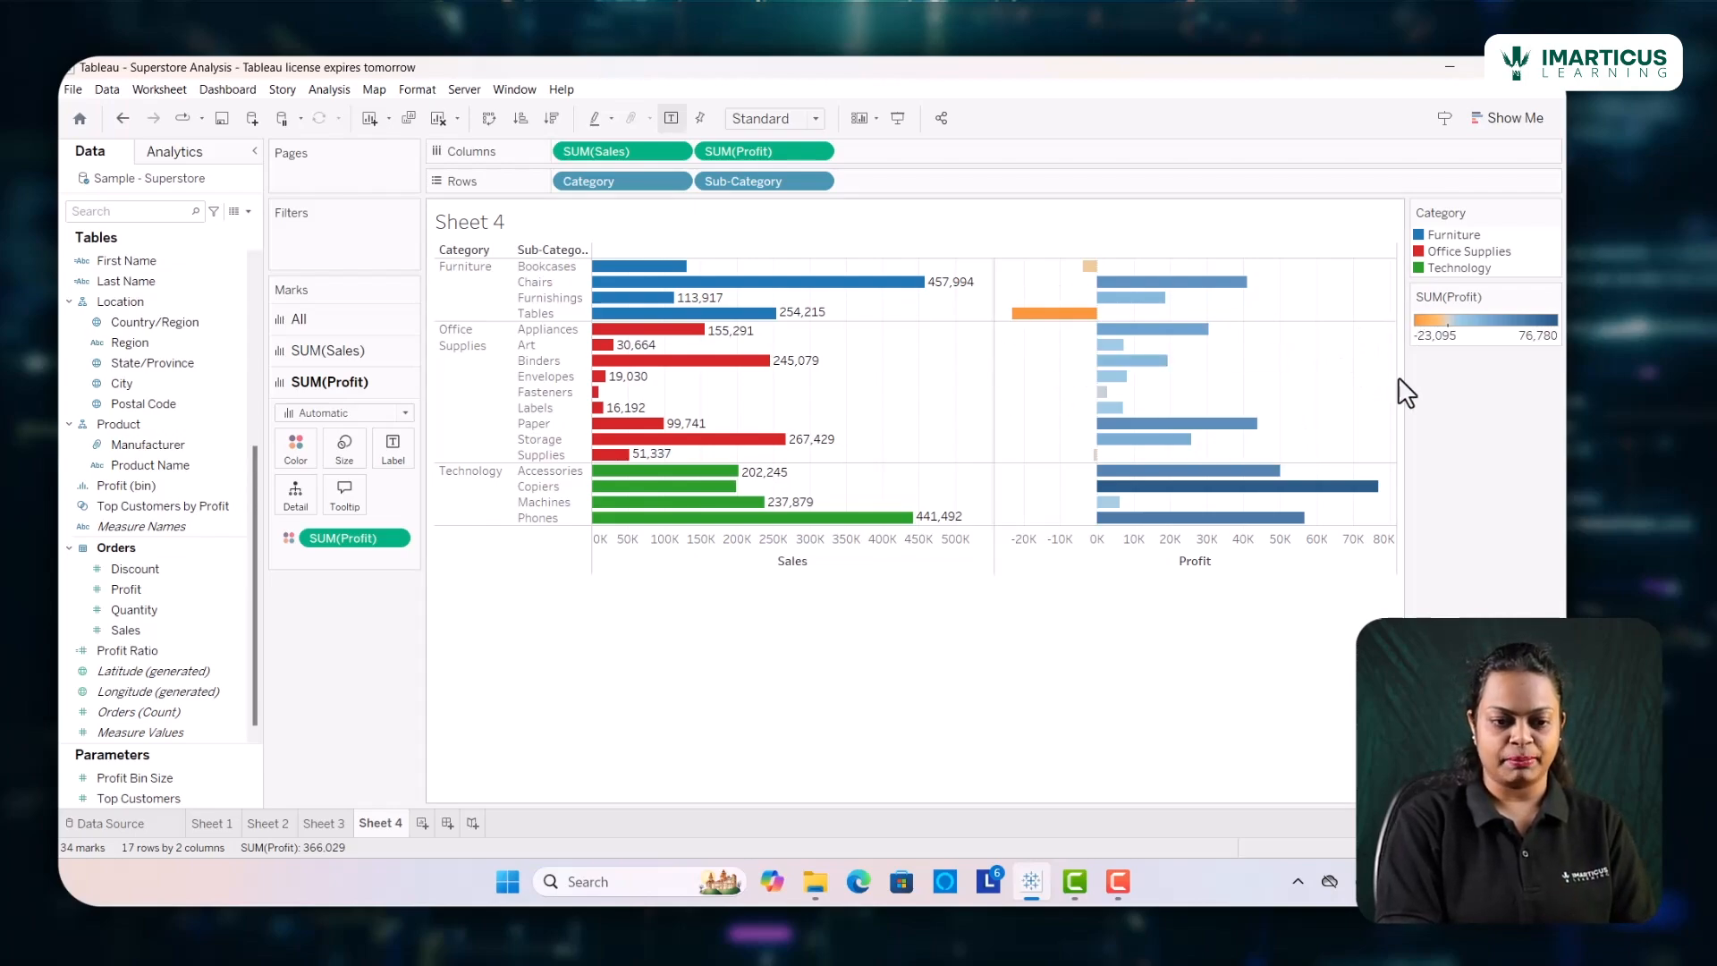
# Change the color palette of the Profit bars to Red-Green Diverging and apply it
pyautogui.click(296, 453)
pyautogui.click(349, 508)
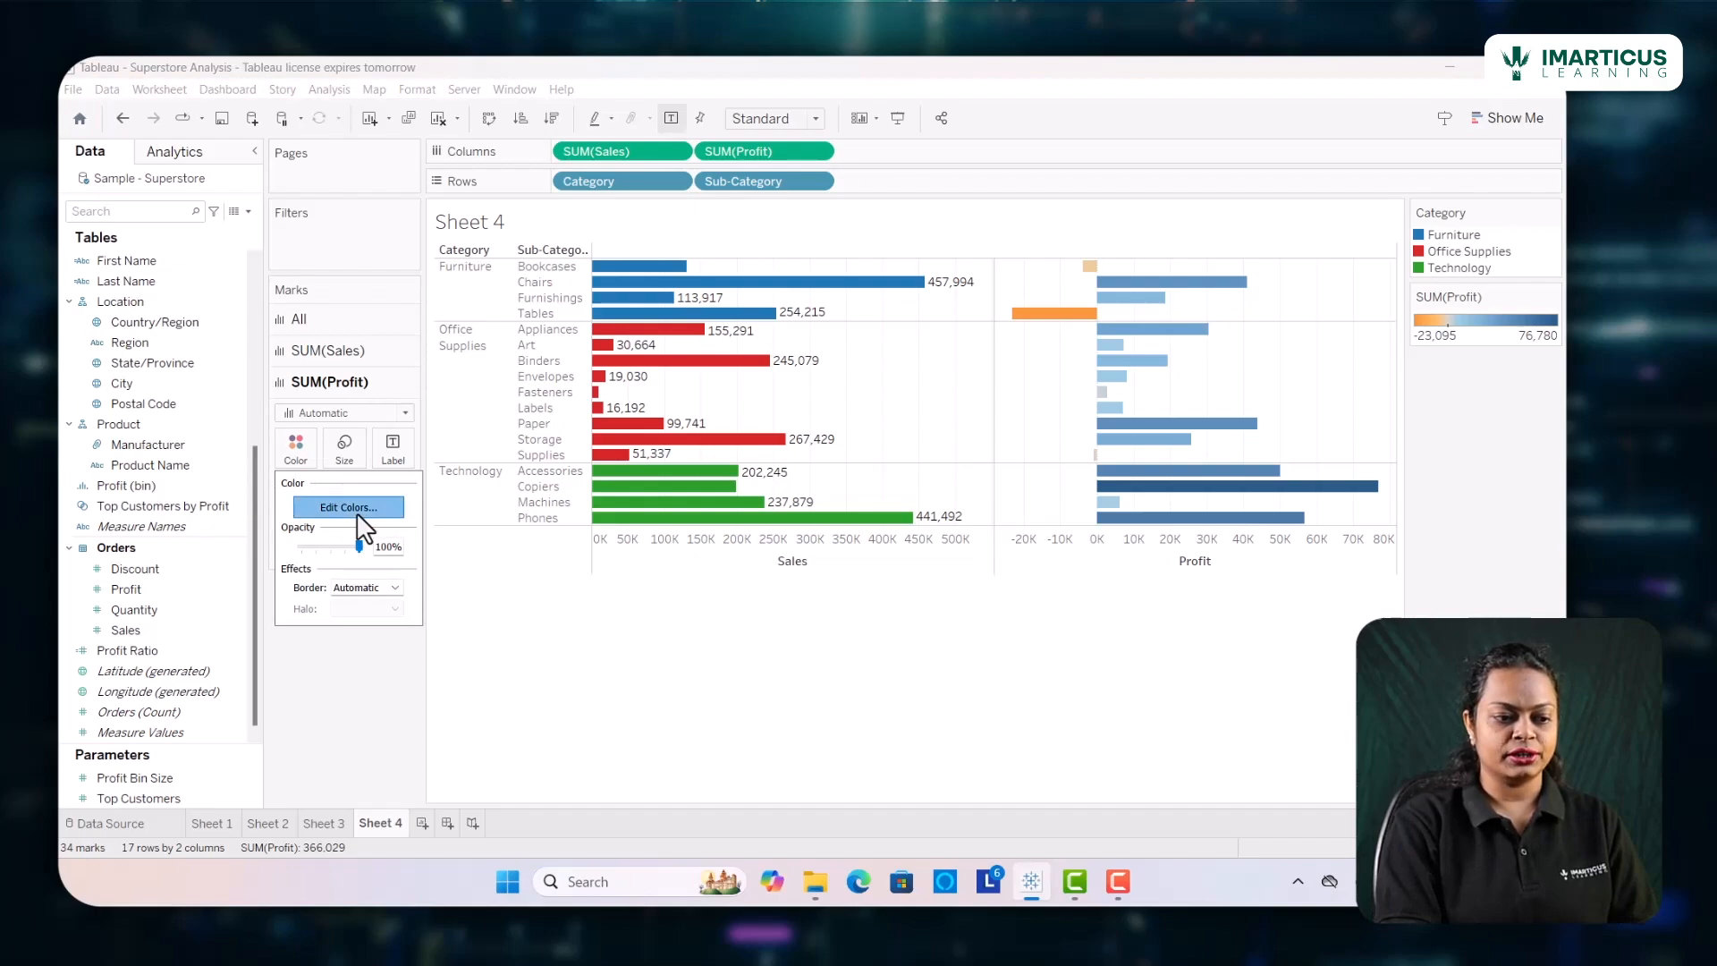
pyautogui.click(957, 391)
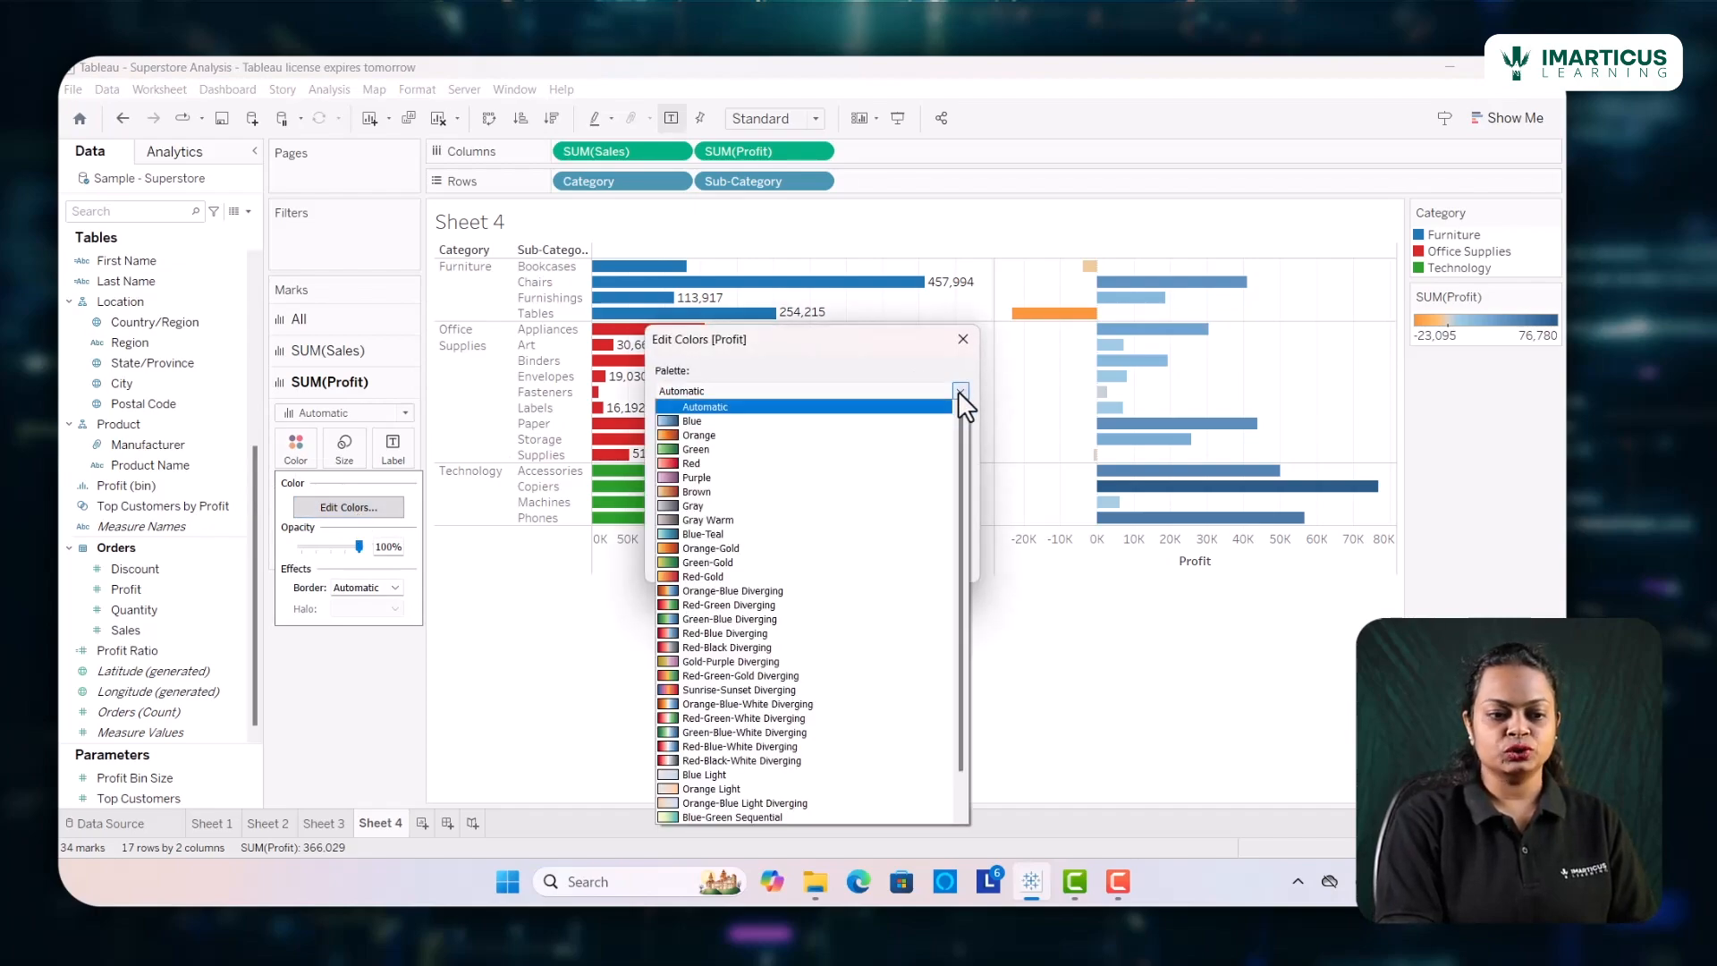
pyautogui.click(675, 605)
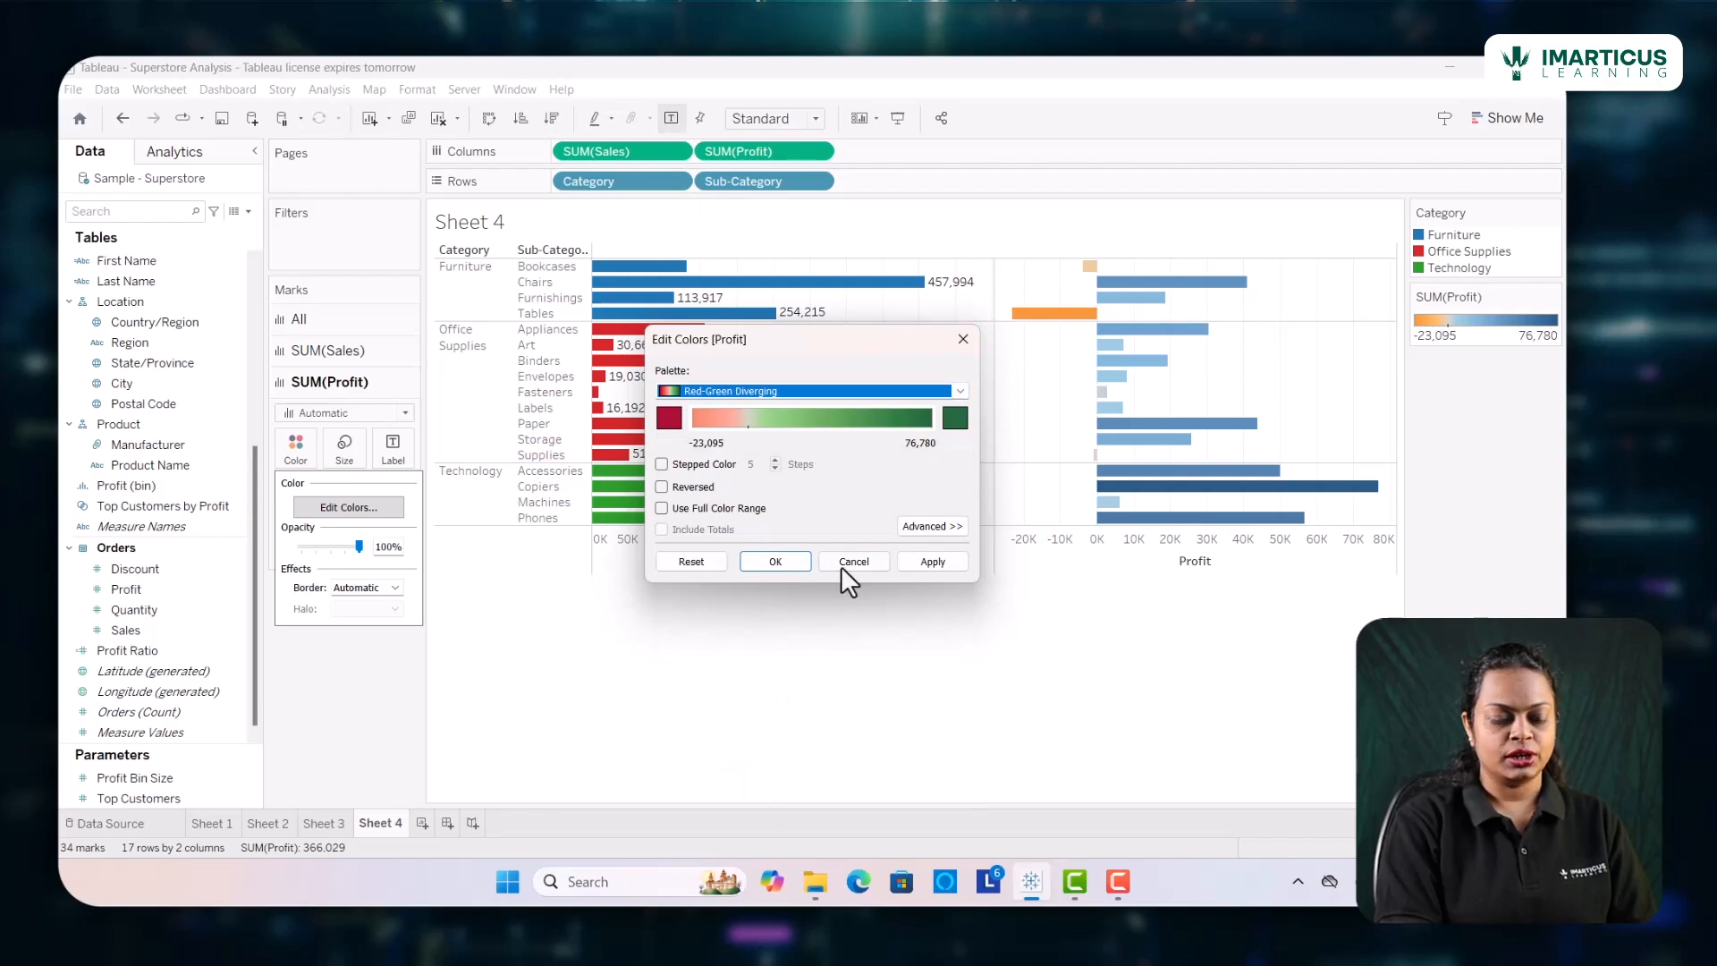
pyautogui.click(943, 562)
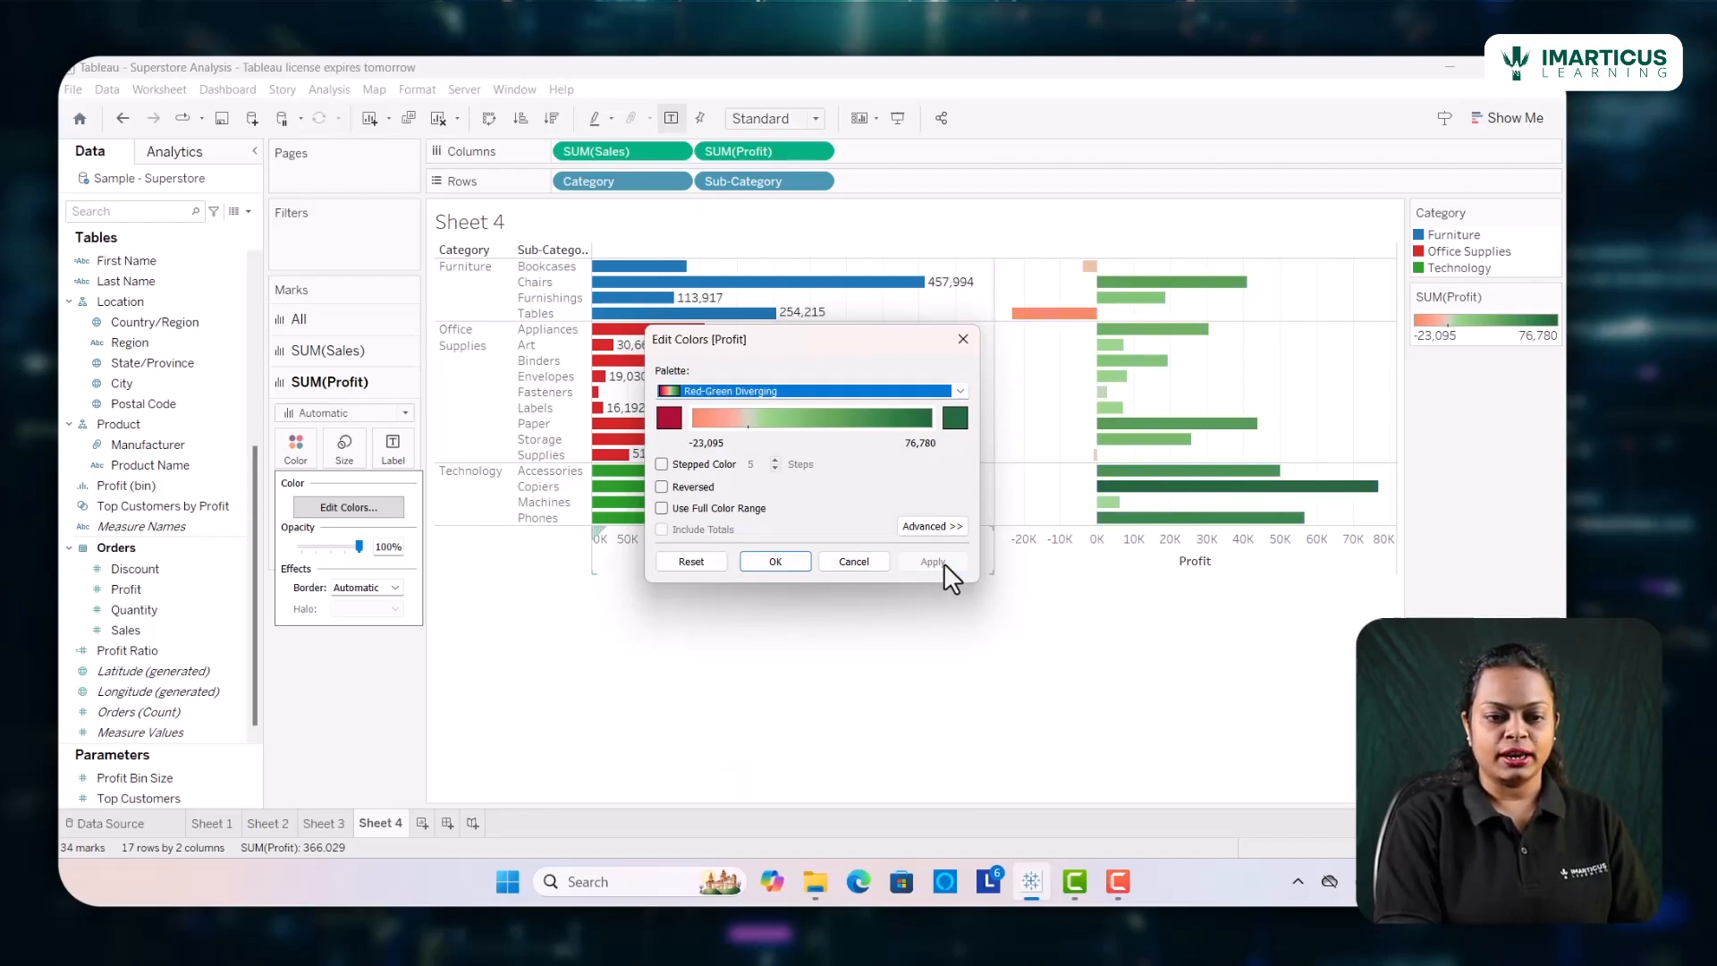
pyautogui.click(1143, 627)
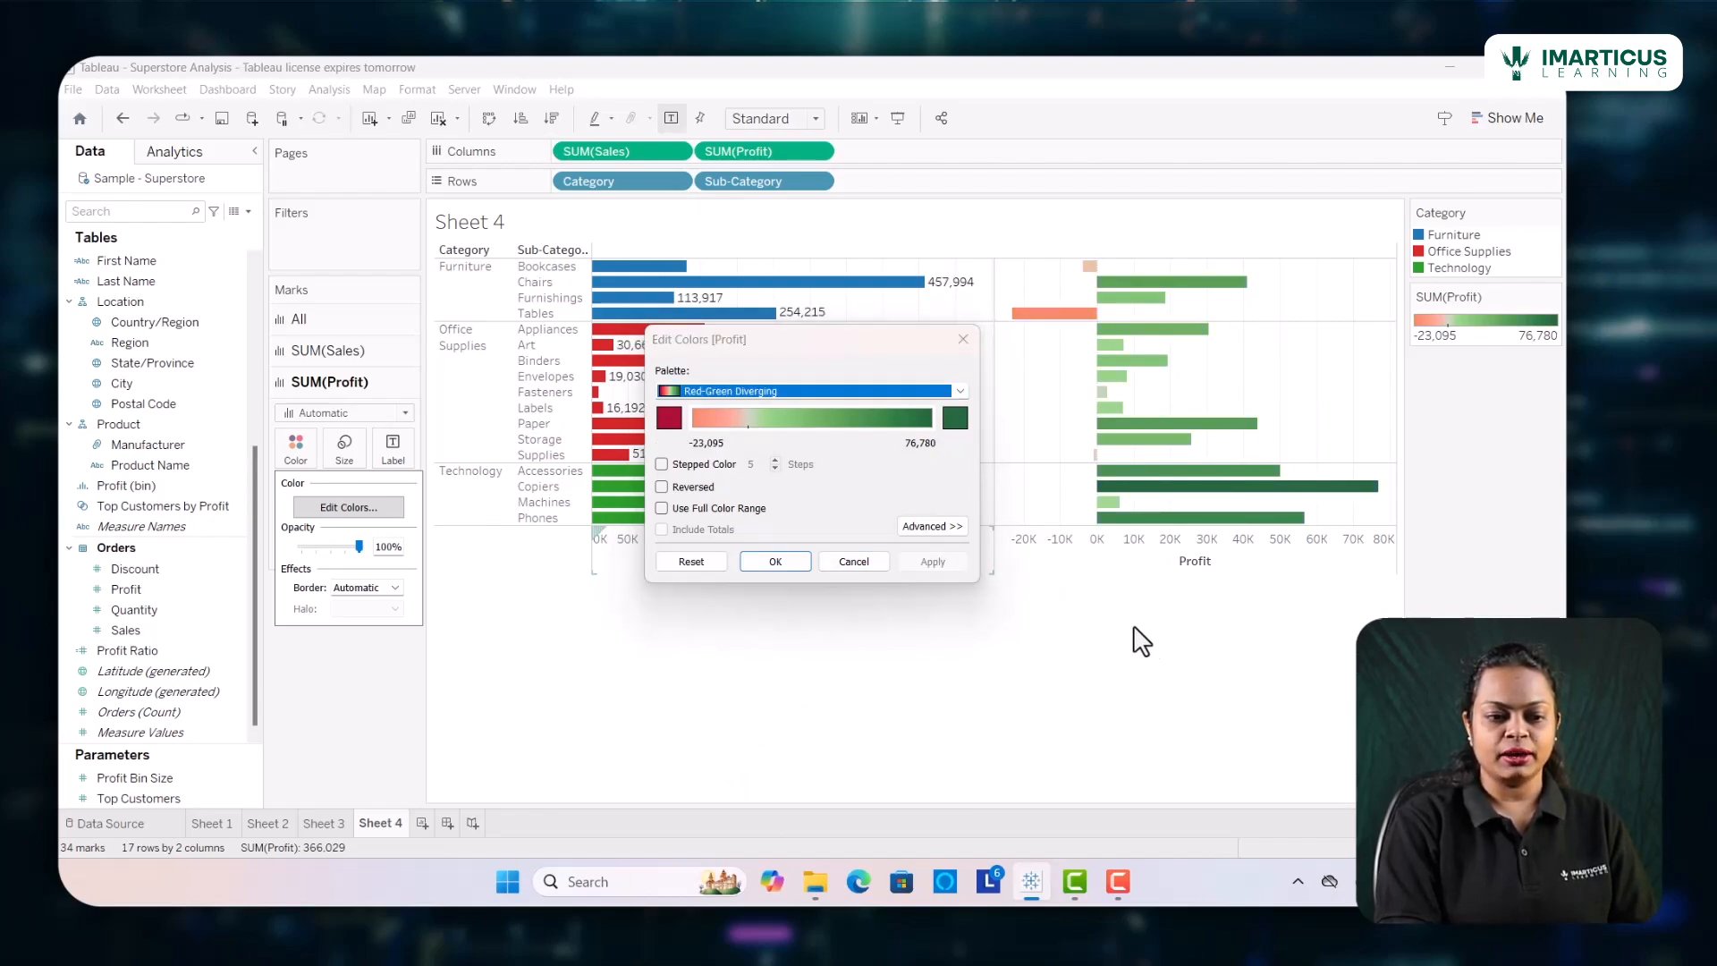
pyautogui.click(785, 559)
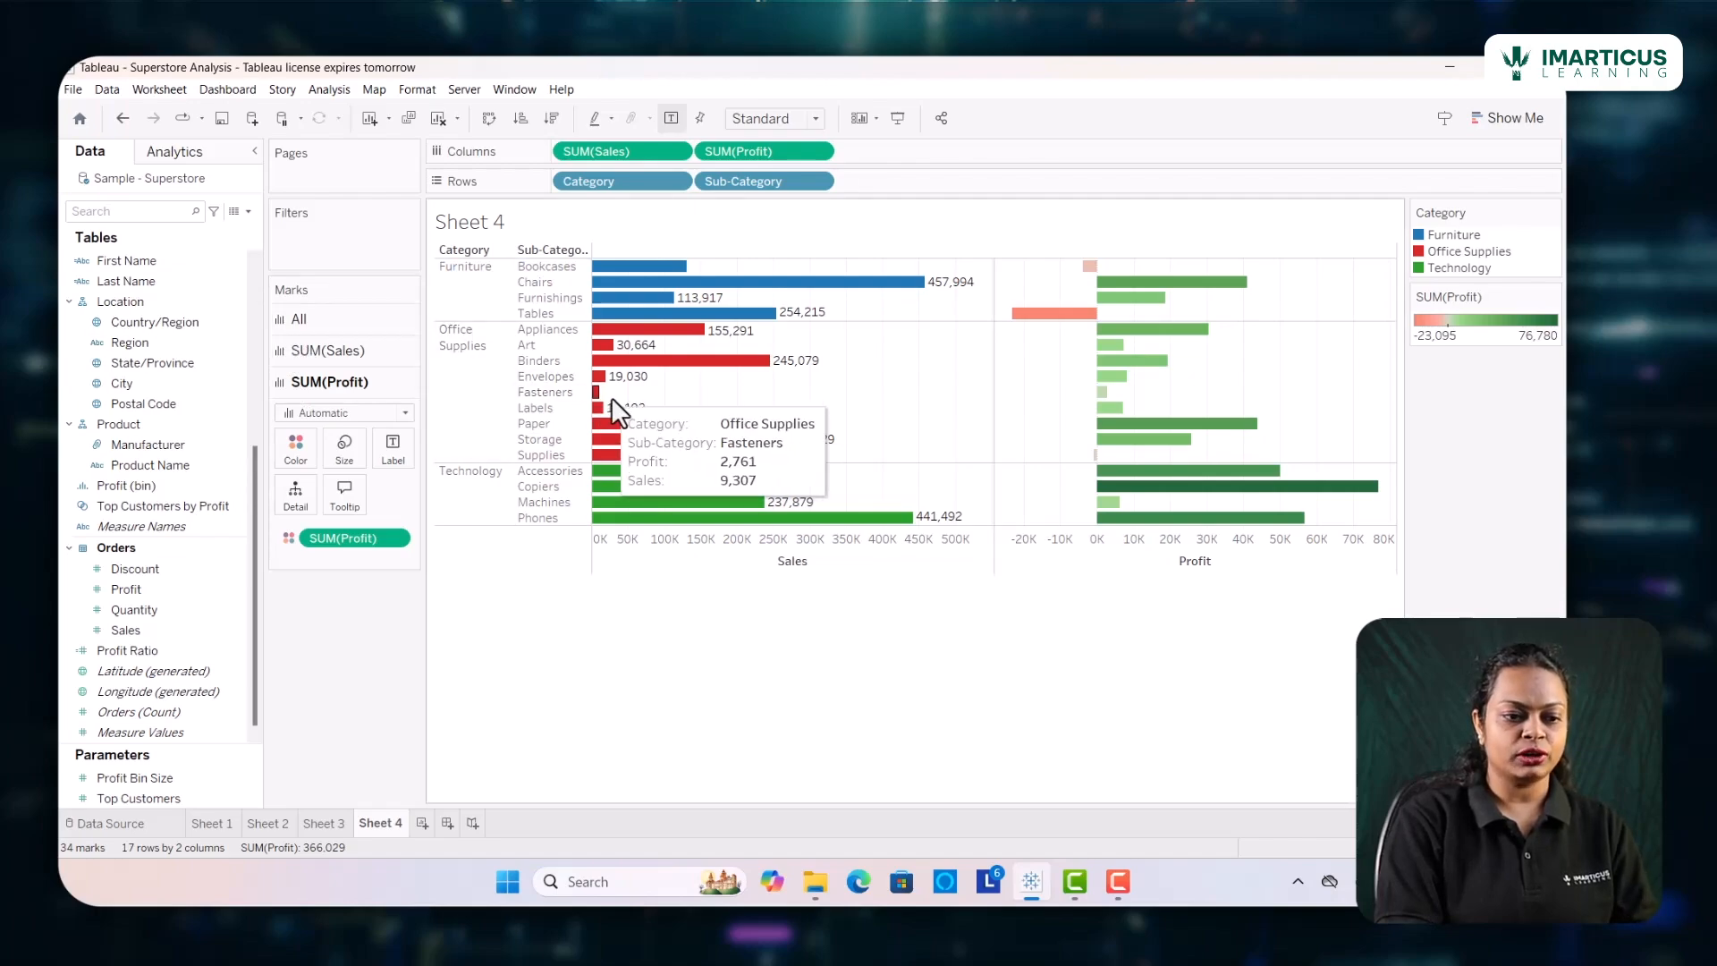
pyautogui.click(305, 318)
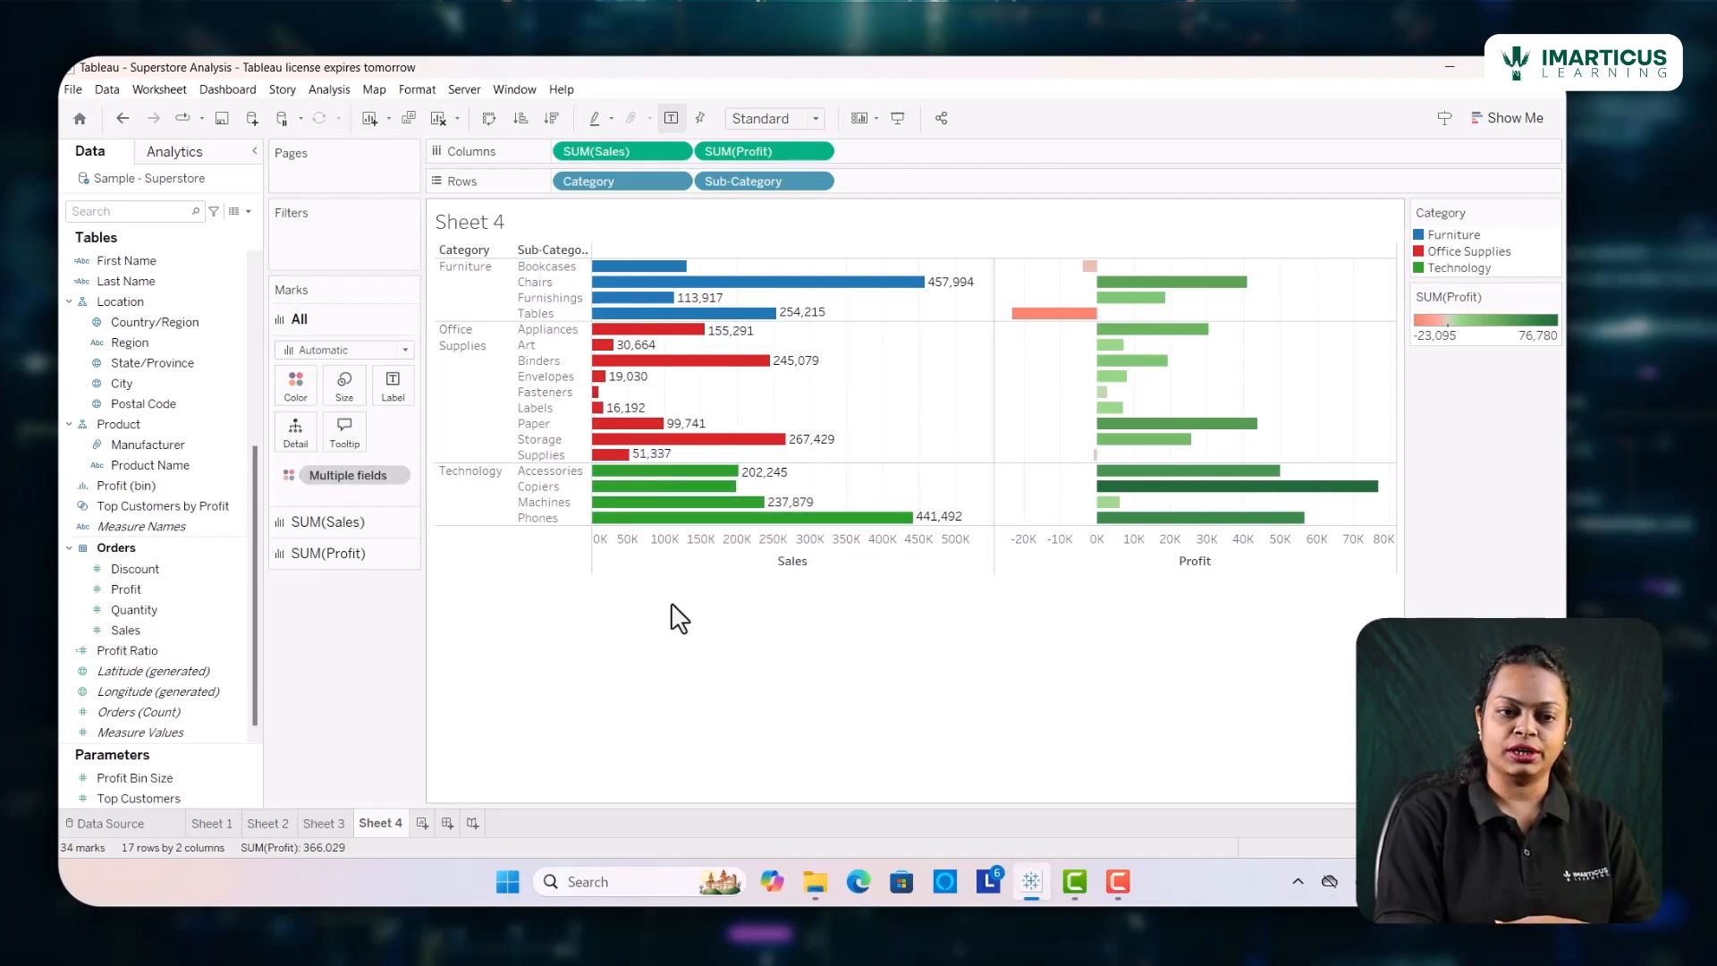
pyautogui.click(366, 532)
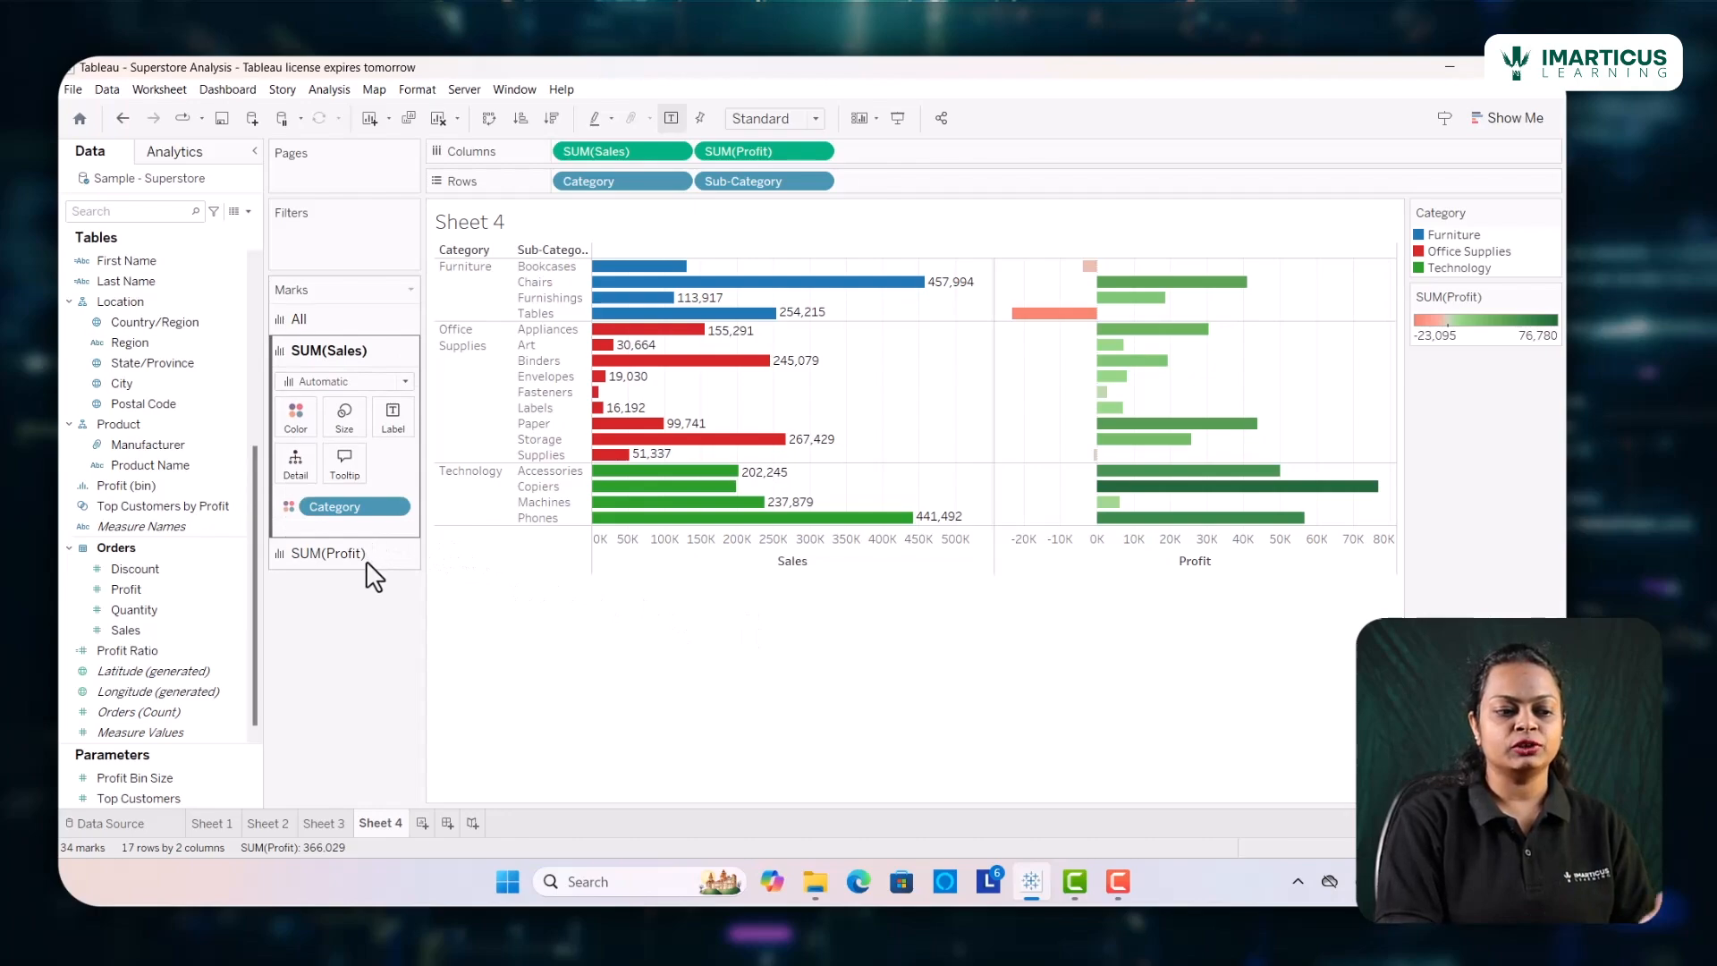
pyautogui.click(369, 561)
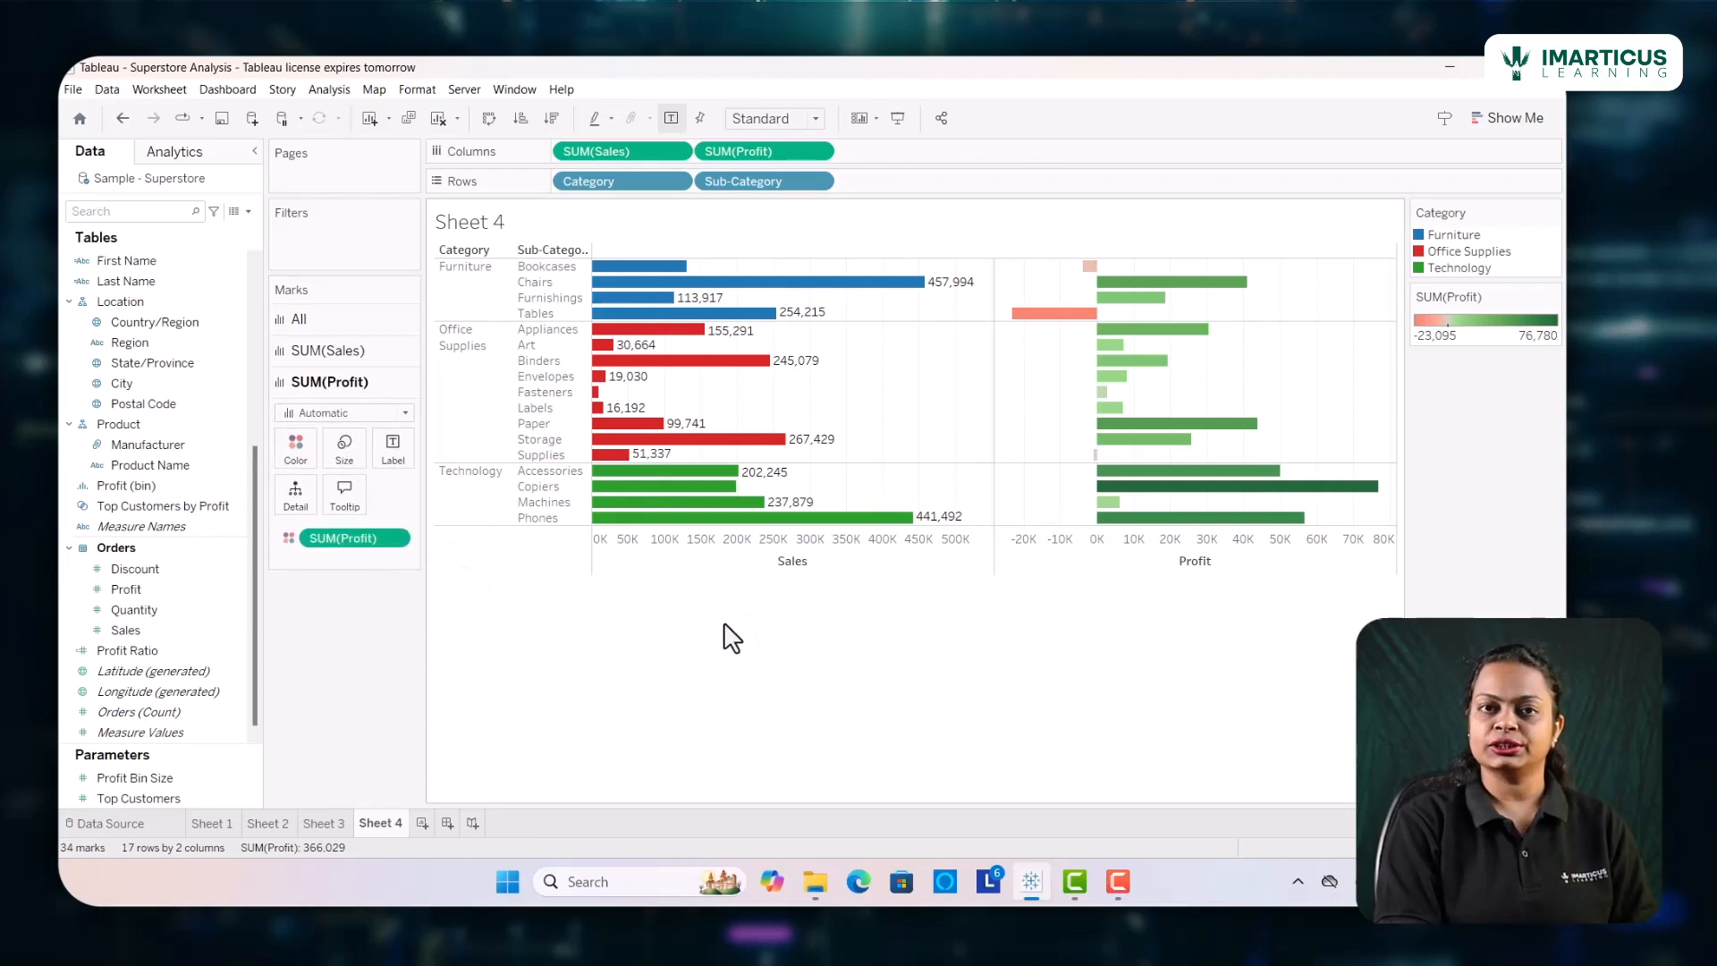